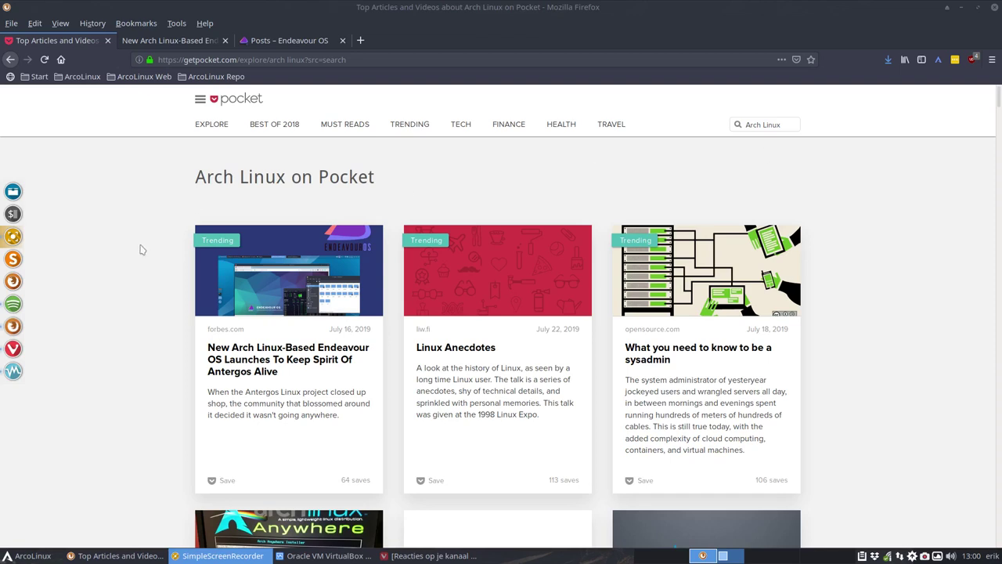
Look over the Endeavour OS posts and home page tabs in the browser
left_click(135, 282)
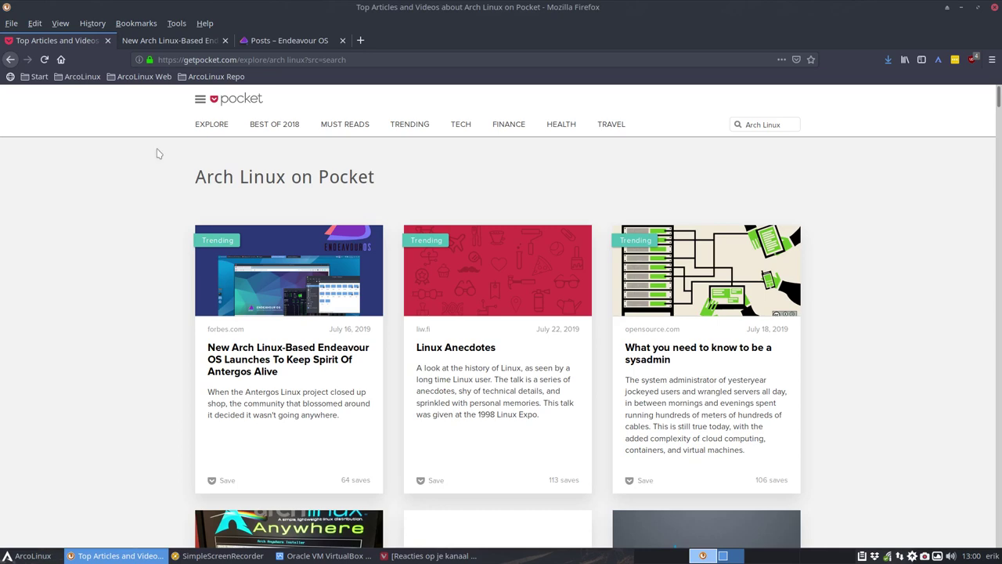
left_click(287, 44)
scroll(267, 231, "up", 1)
left_click(338, 133)
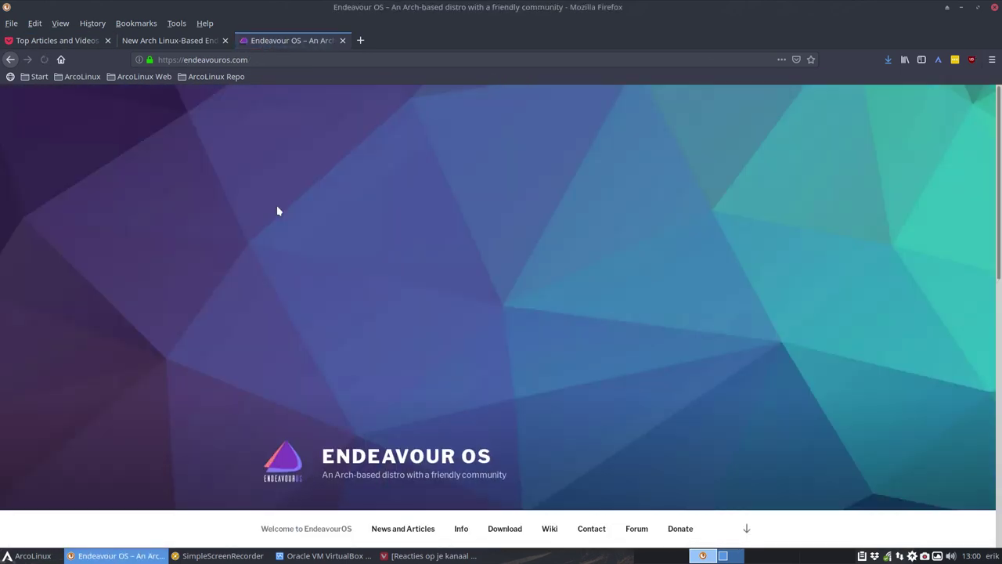
scroll(277, 211, "down", 3)
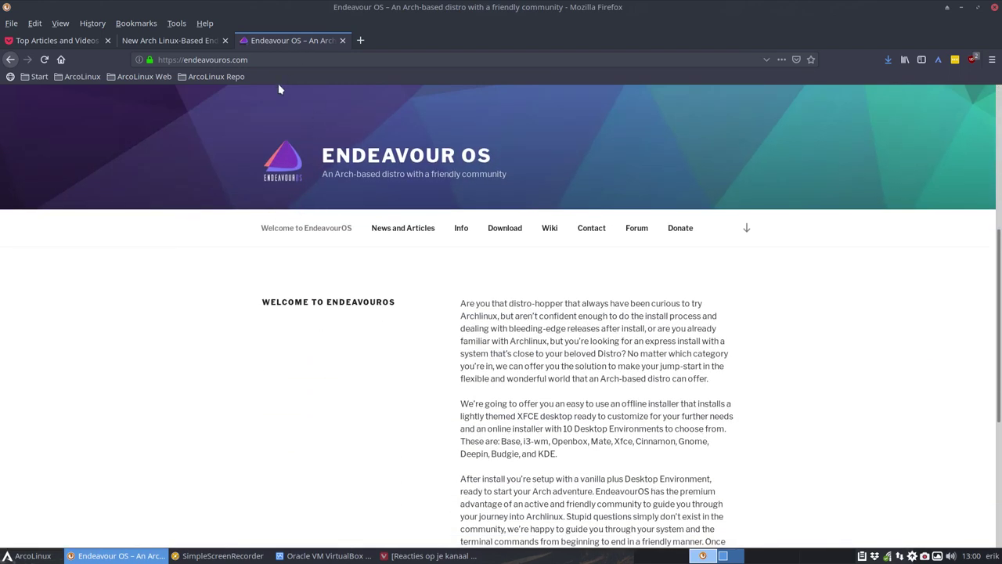
Go back to the Pocket Arch Linux results, then switch to the Forbes Endeavour OS article
left_click(51, 44)
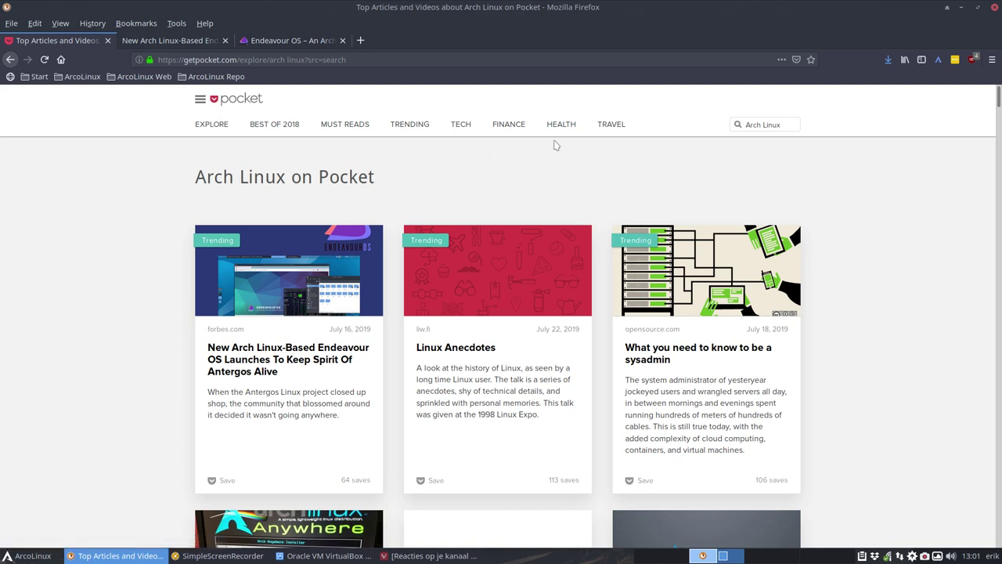
left_click(747, 126)
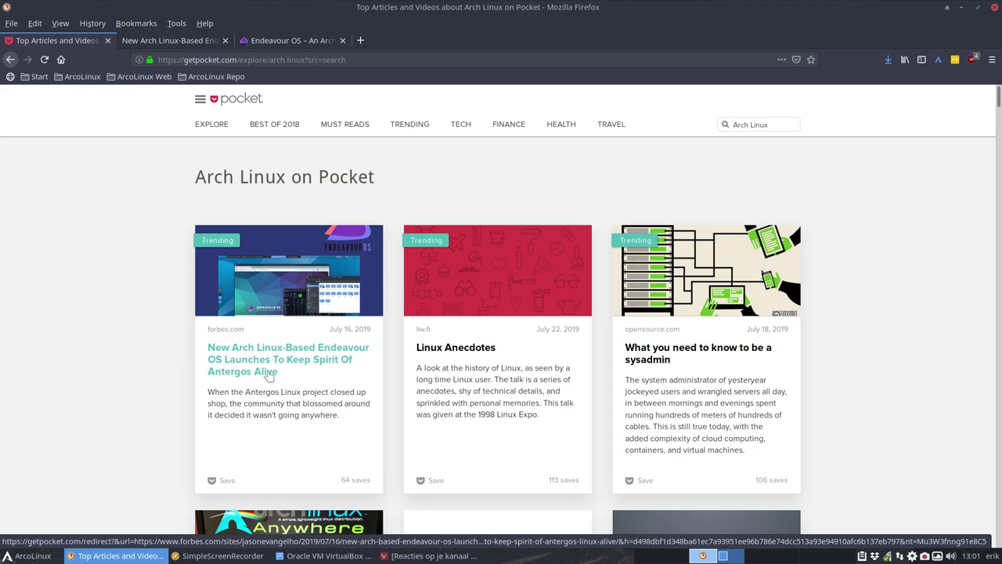
left_click(160, 40)
Scroll through the Forbes article's Calamares installer section and its planned 10-desktop online installer
scroll(191, 282, "up", 4)
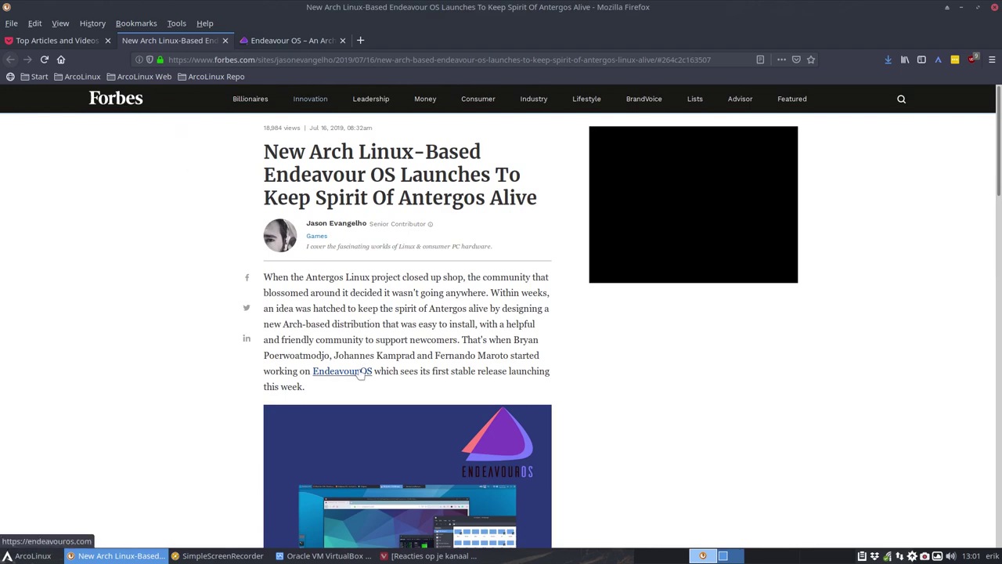
scroll(728, 409, "down", 4)
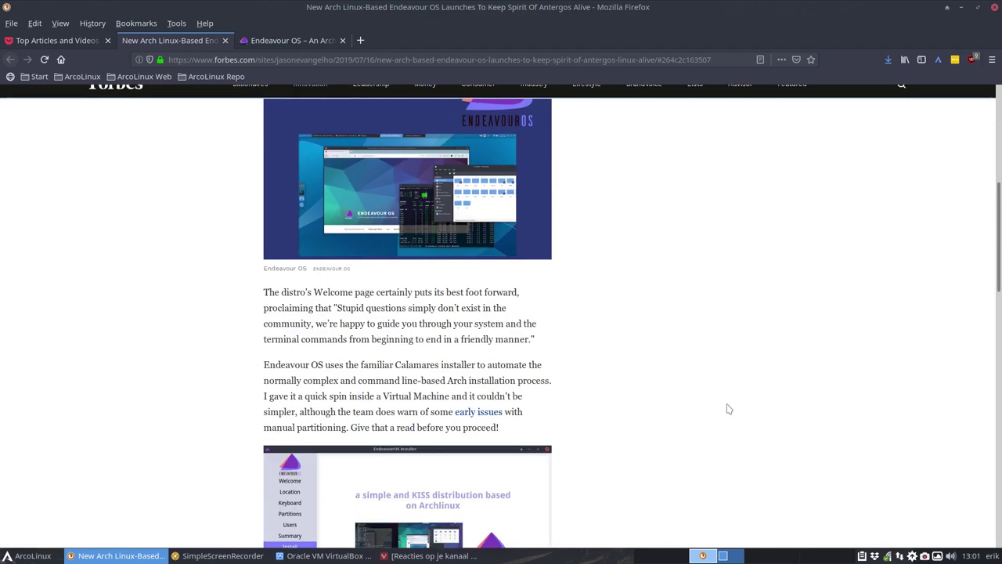
scroll(728, 409, "down", 8)
scroll(728, 409, "up", 5)
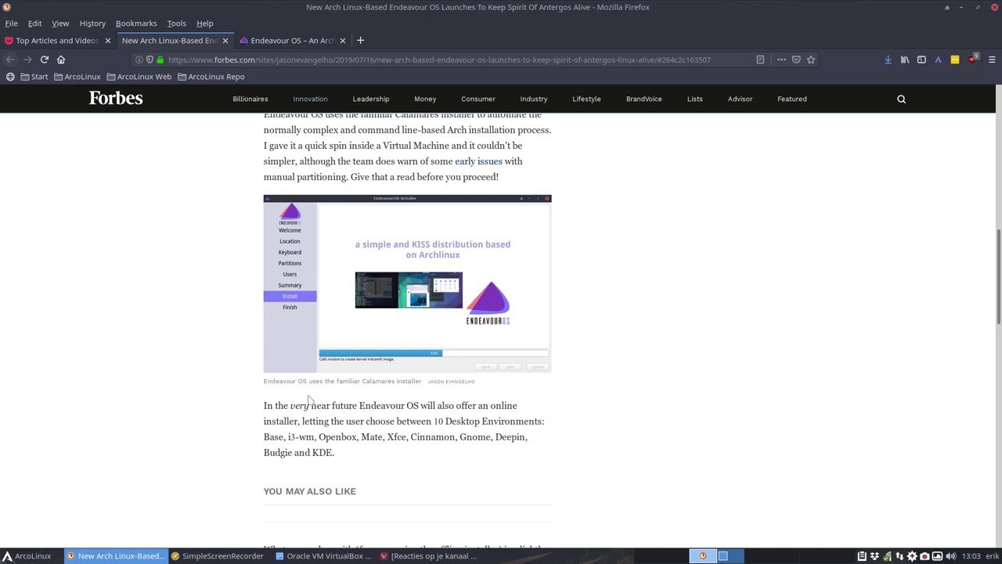
Switch to the Endeavour OS home page and scroll through it
left_click(284, 43)
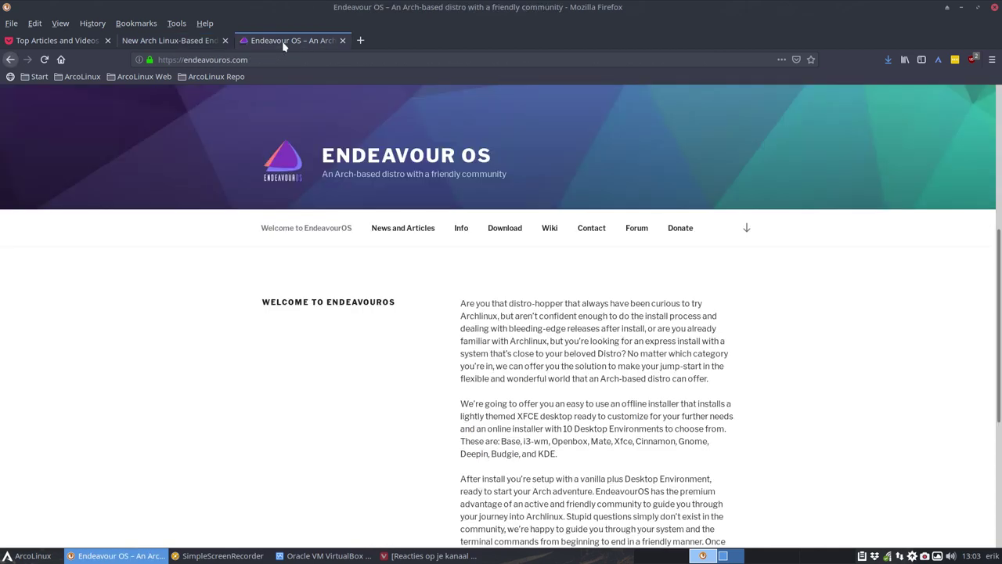
scroll(289, 233, "up", 5)
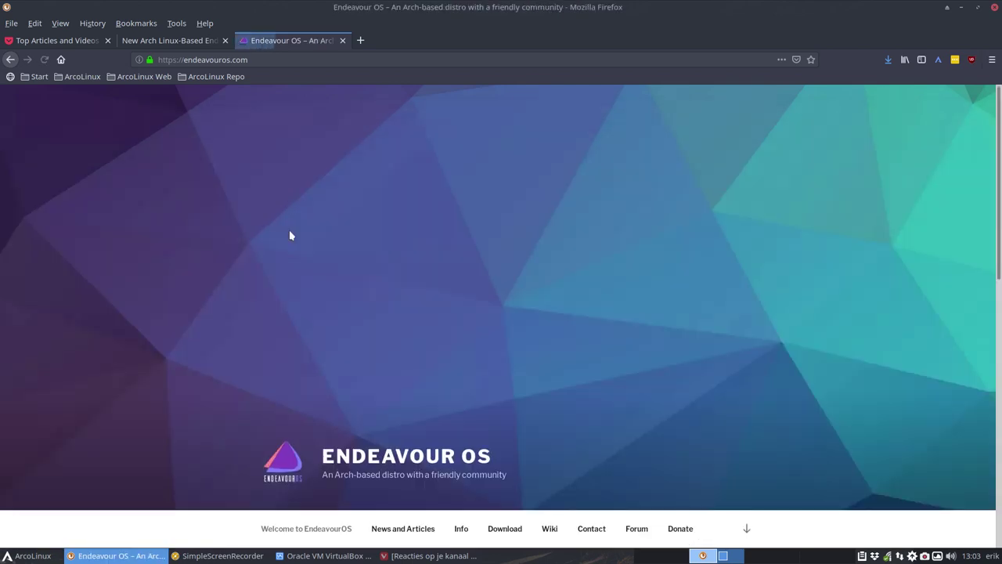
scroll(312, 329, "down", 5)
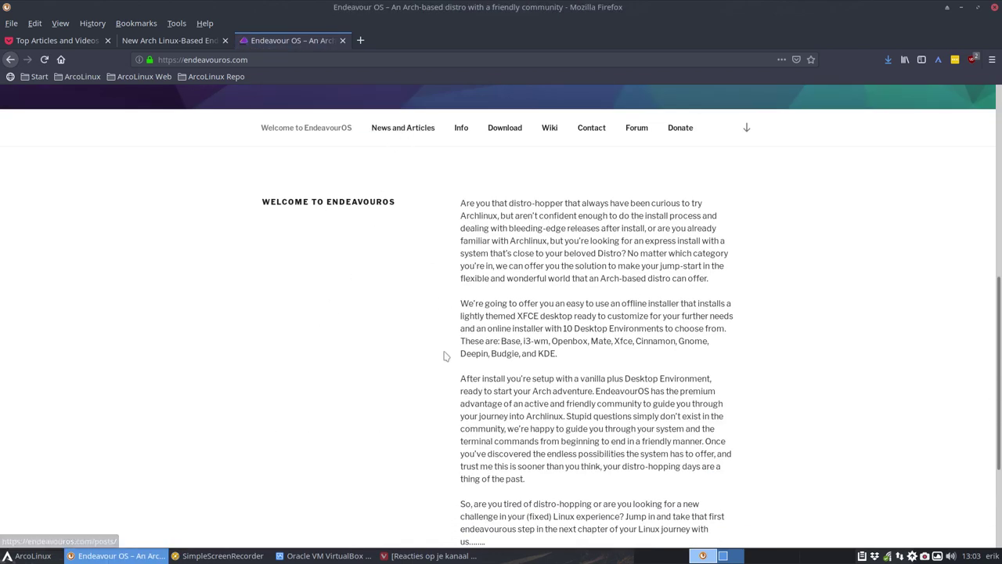
scroll(446, 353, "down", 2)
scroll(423, 328, "up", 4)
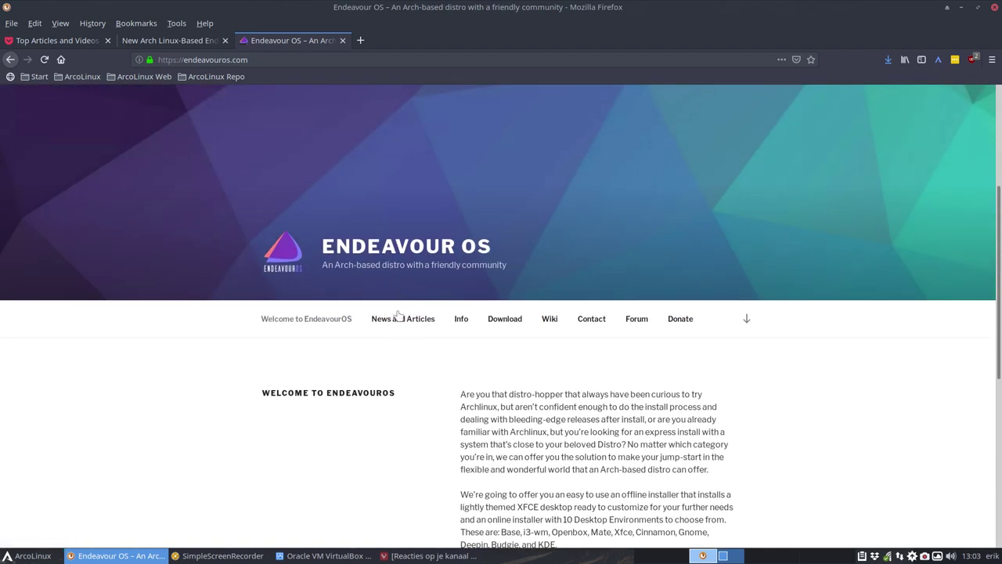
Open News and Articles and read the posts, highlighting the Intel wifi model AC 9620
left_click(397, 321)
scroll(396, 332, "down", 2)
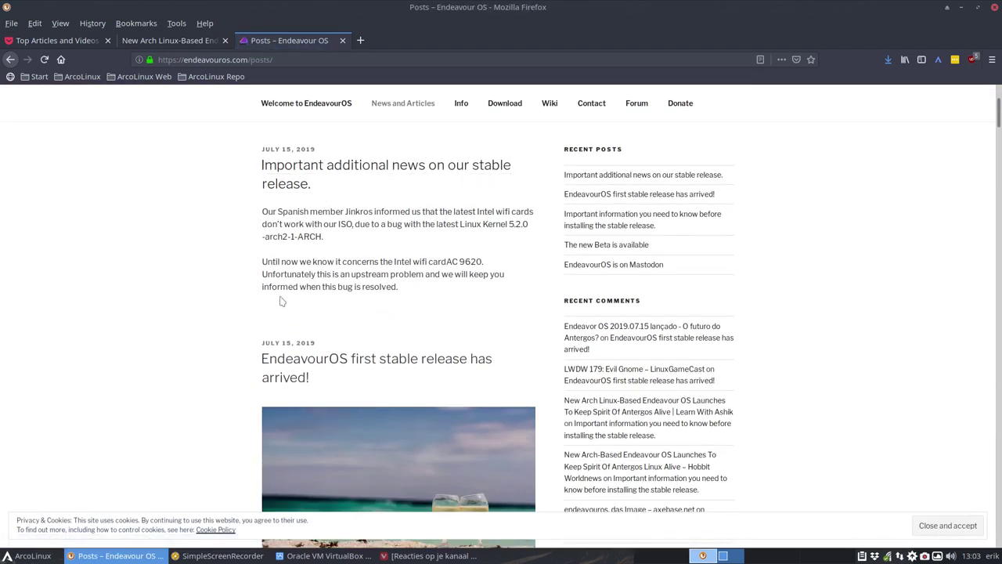
scroll(242, 314, "down", 1)
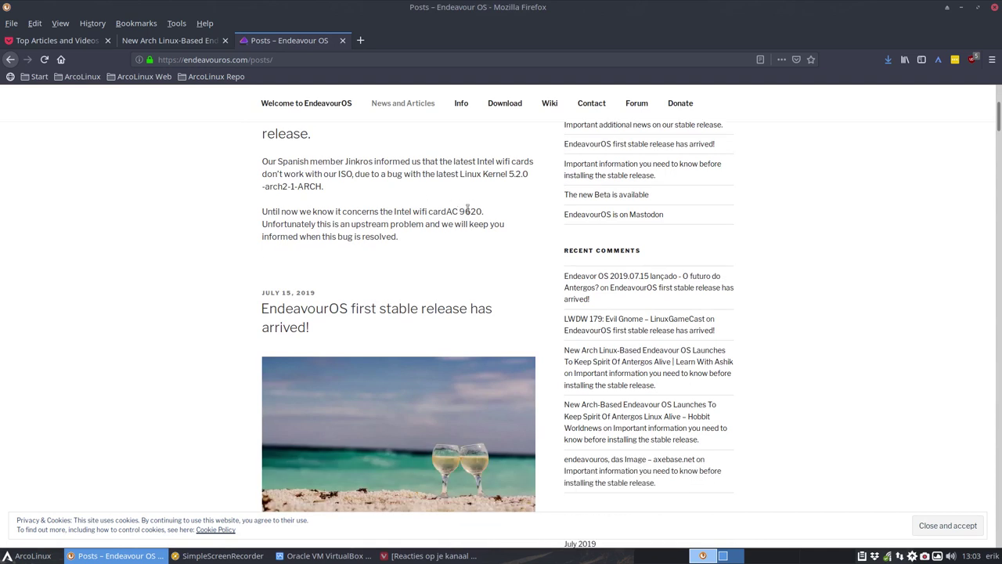
left_click_drag(445, 211, 483, 211)
scroll(235, 270, "down", 3)
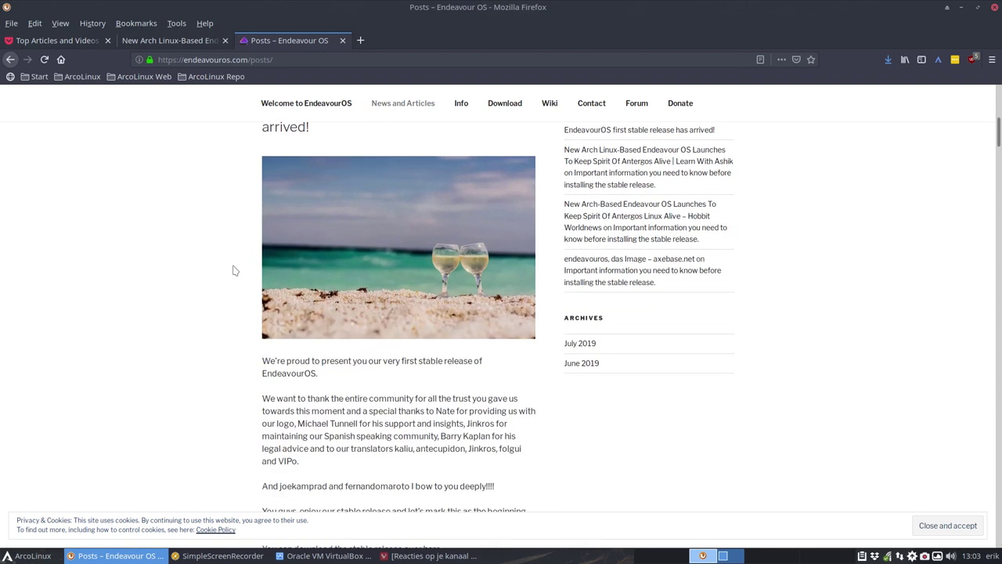
scroll(233, 270, "down", 6)
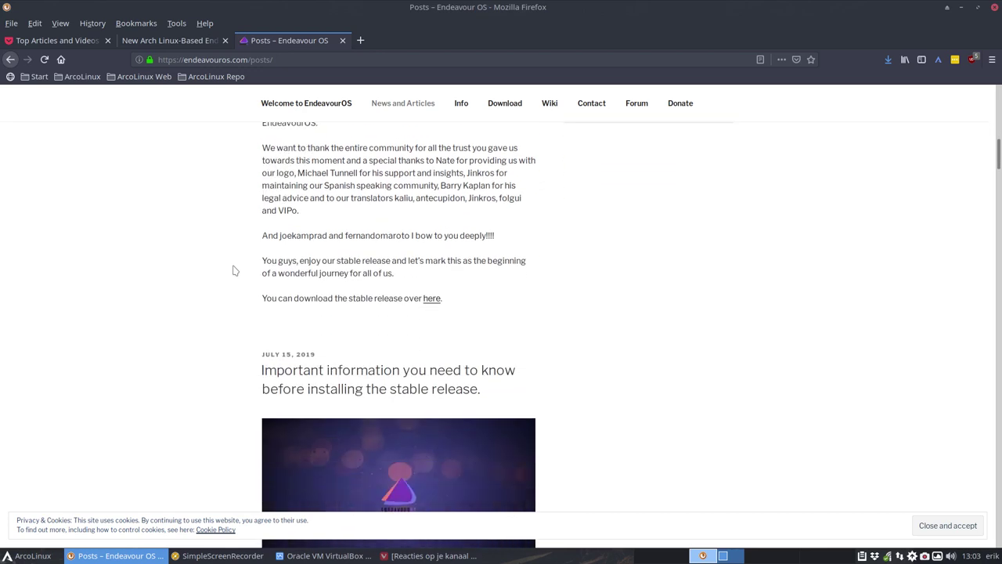
scroll(233, 270, "down", 5)
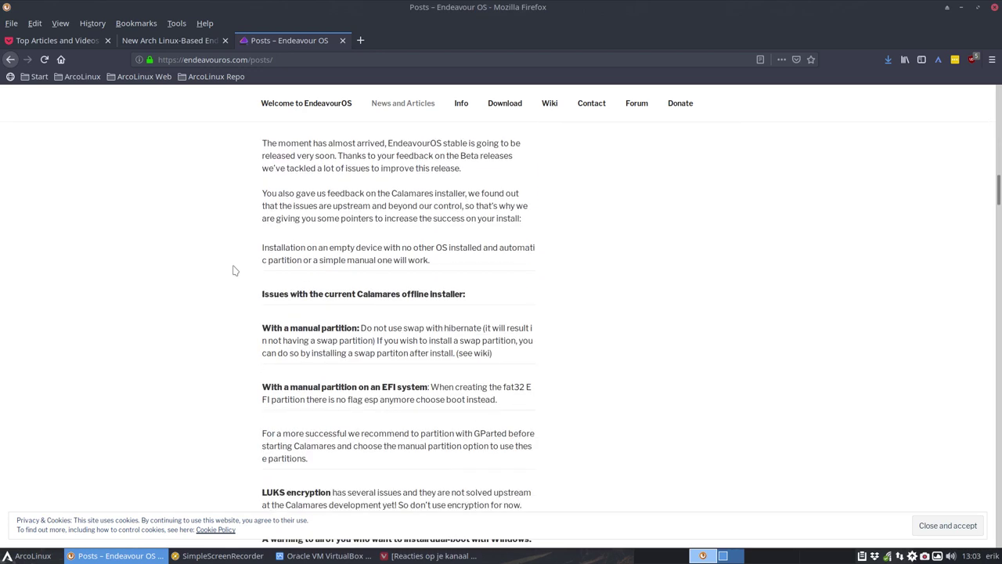
scroll(233, 270, "down", 1)
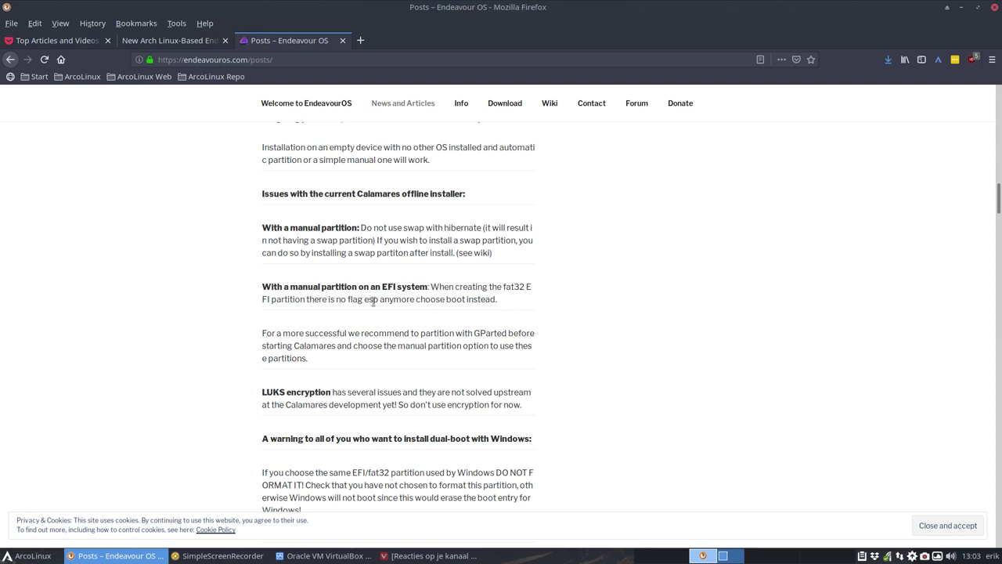
Highlight the no flag esp note and the EFI/fat32 Windows warning, then return to the top
left_click_drag(330, 300, 383, 312)
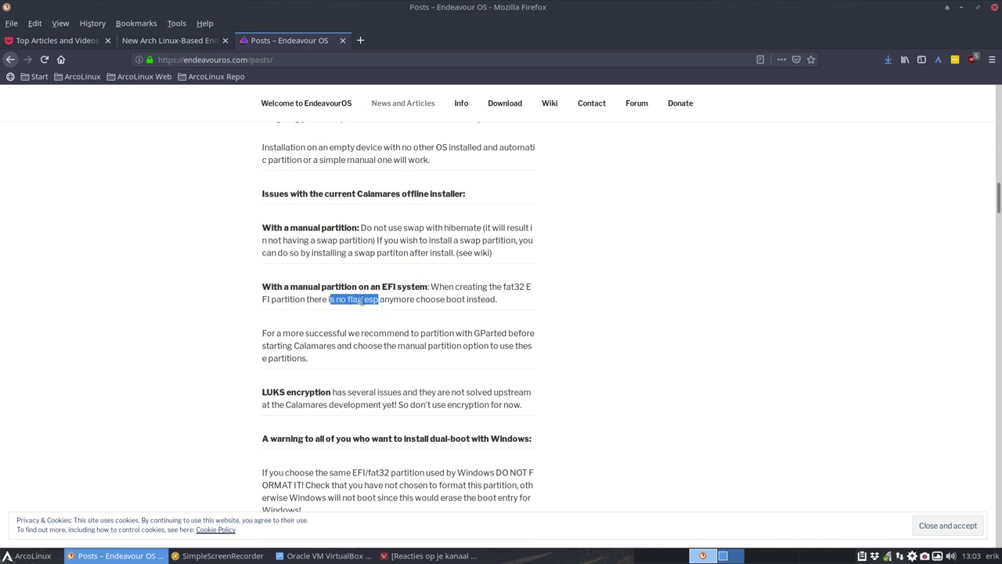
left_click(365, 301)
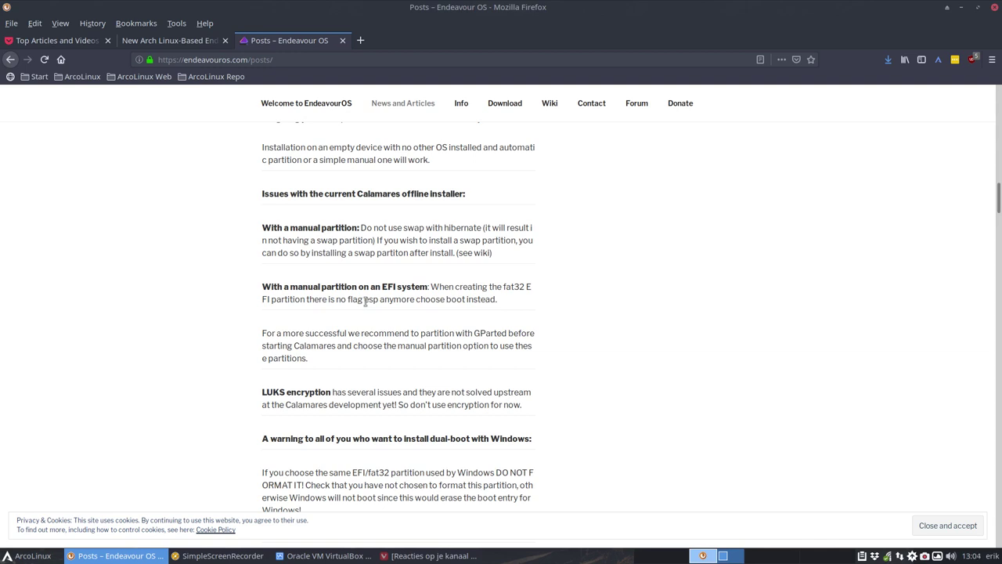
scroll(365, 302, "down", 2)
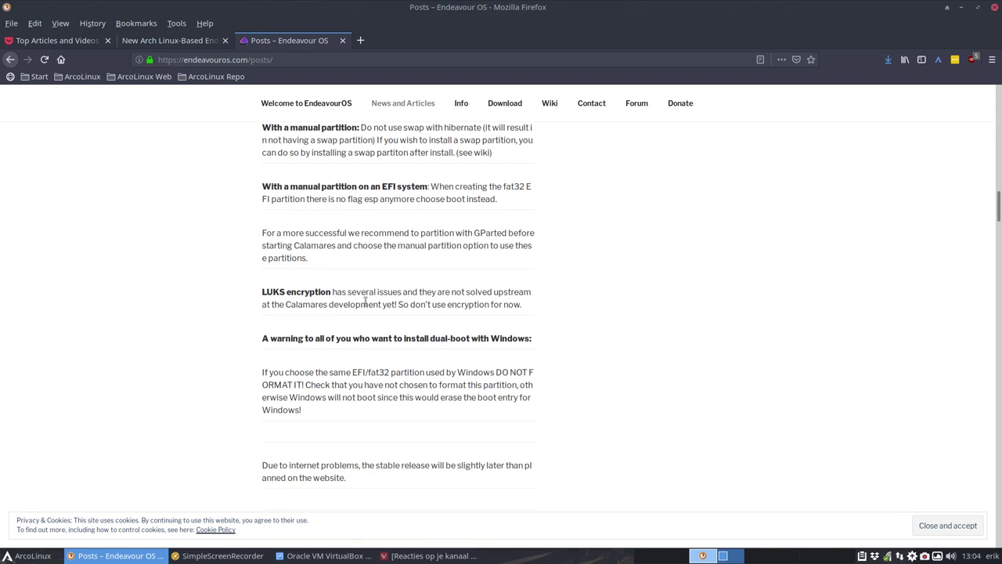
scroll(365, 302, "down", 1)
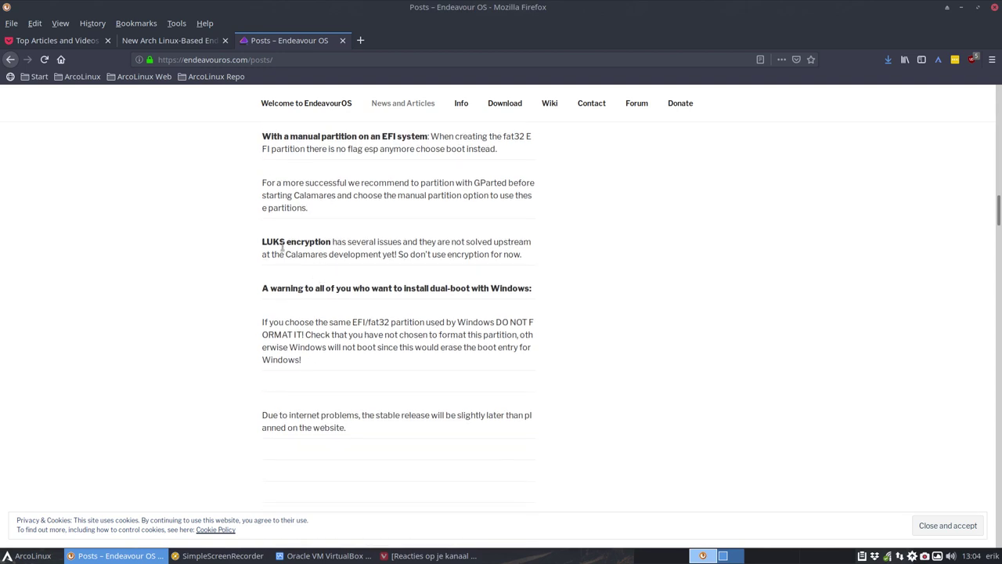
left_click_drag(279, 242, 388, 242)
left_click_drag(353, 322, 391, 323)
double_click(492, 288)
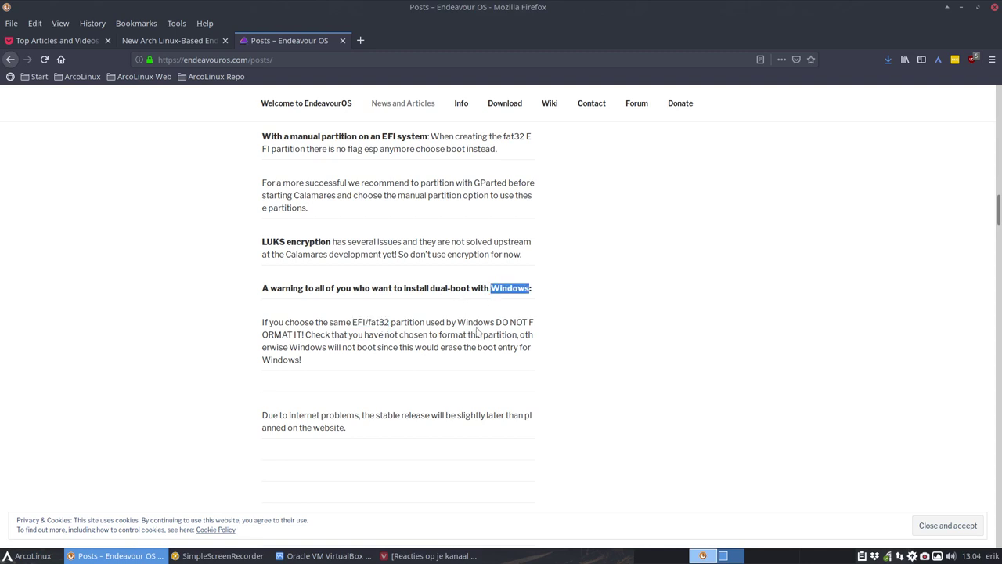
scroll(475, 334, "up", 10)
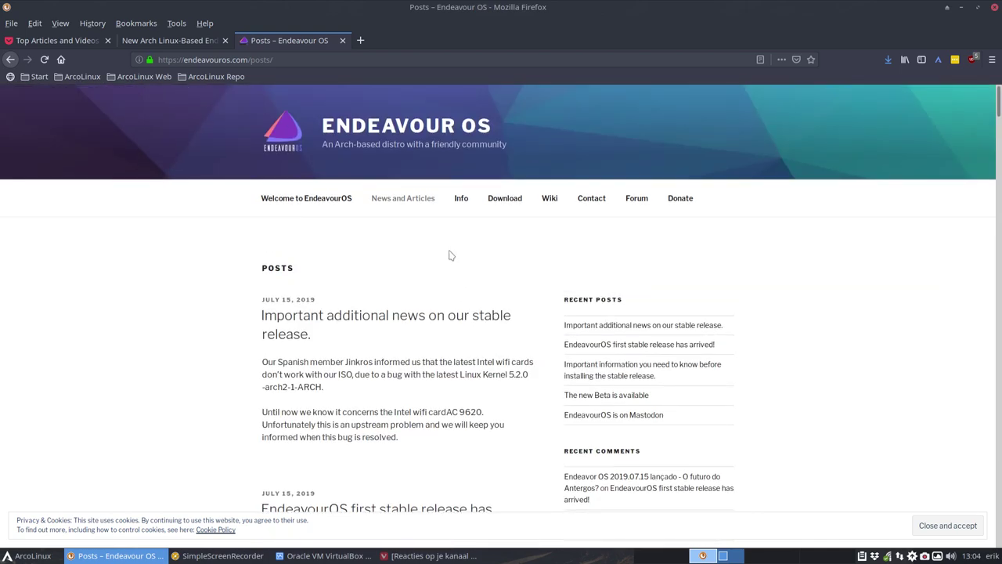
Open the Endeavour OS Info page and scroll through it
left_click(460, 207)
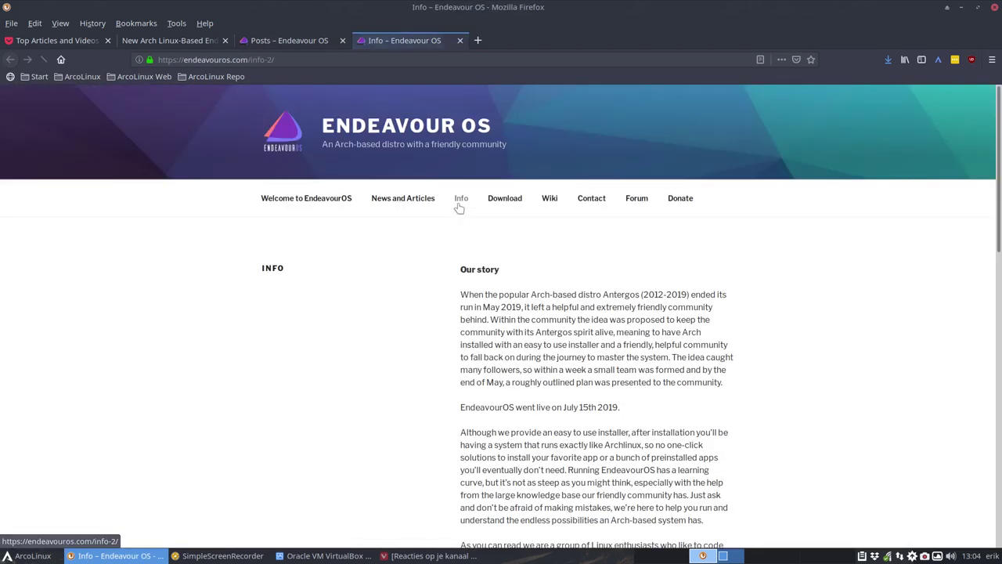
scroll(498, 287, "down", 5)
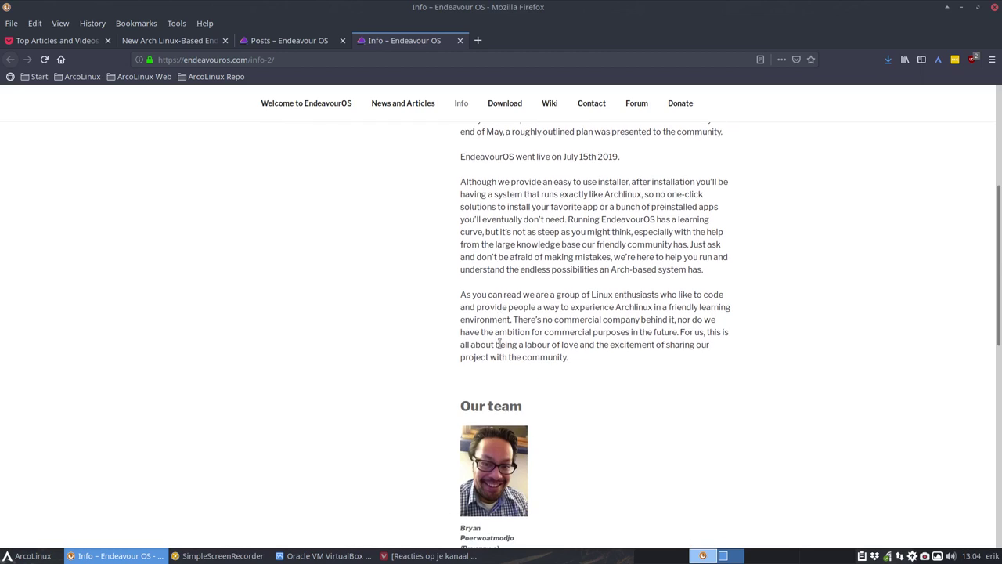
scroll(499, 345, "down", 4)
scroll(496, 351, "down", 3)
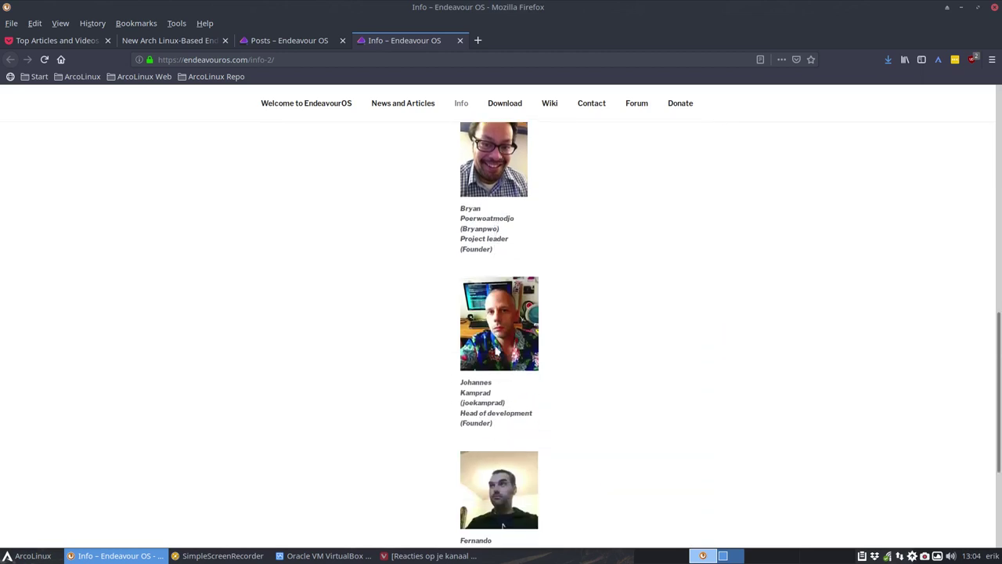
scroll(497, 351, "down", 3)
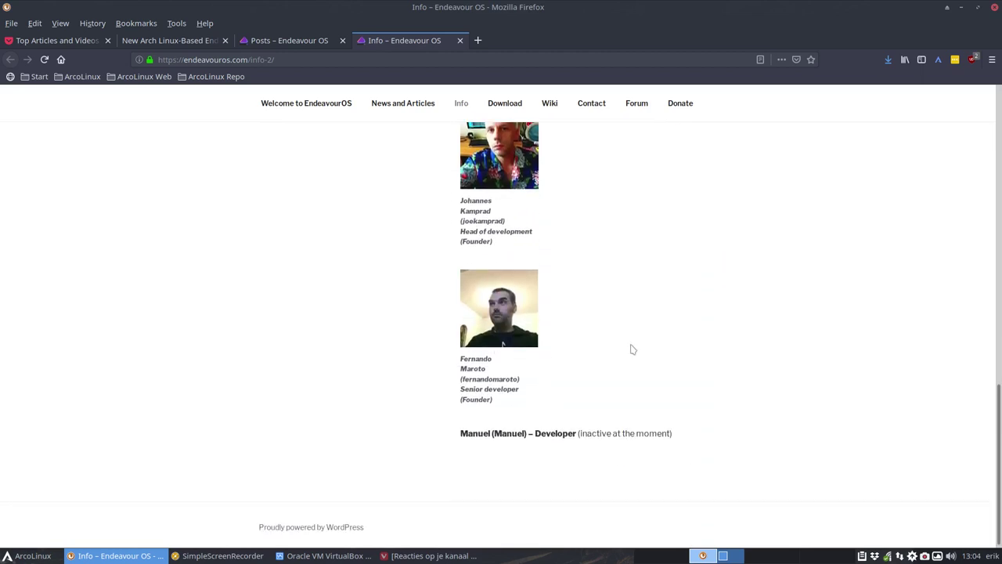
scroll(632, 350, "up", 9)
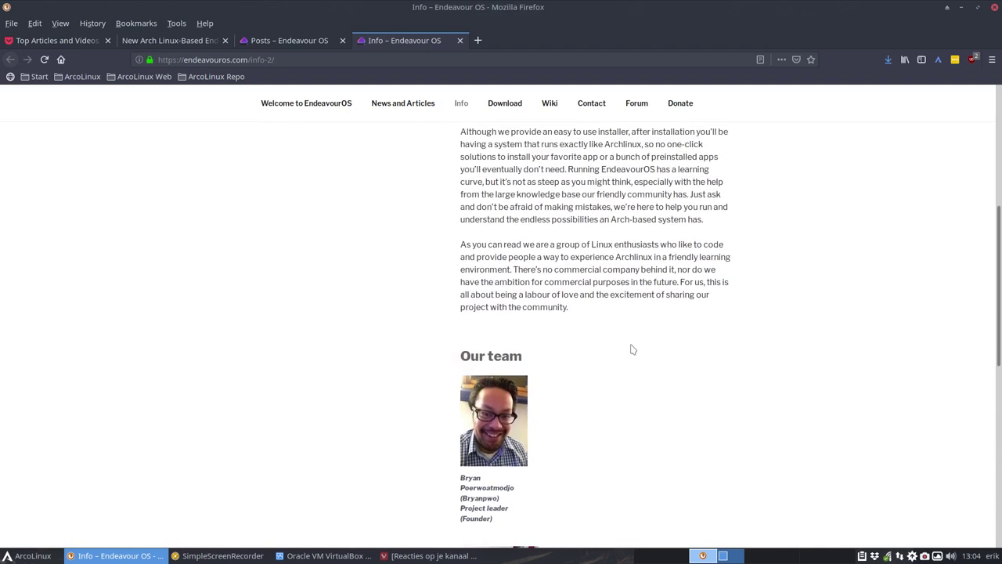
scroll(633, 349, "up", 6)
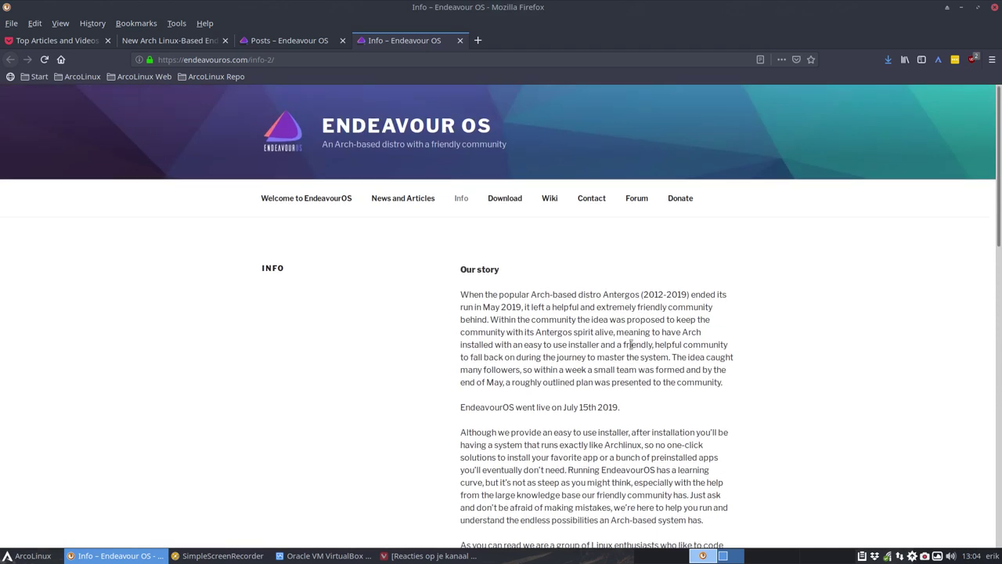
Open the Download page listing endeavouros-2019.07.15-x86_64.iso with Sourceforge, GitHub and direct links
left_click(510, 198)
scroll(506, 246, "down", 5)
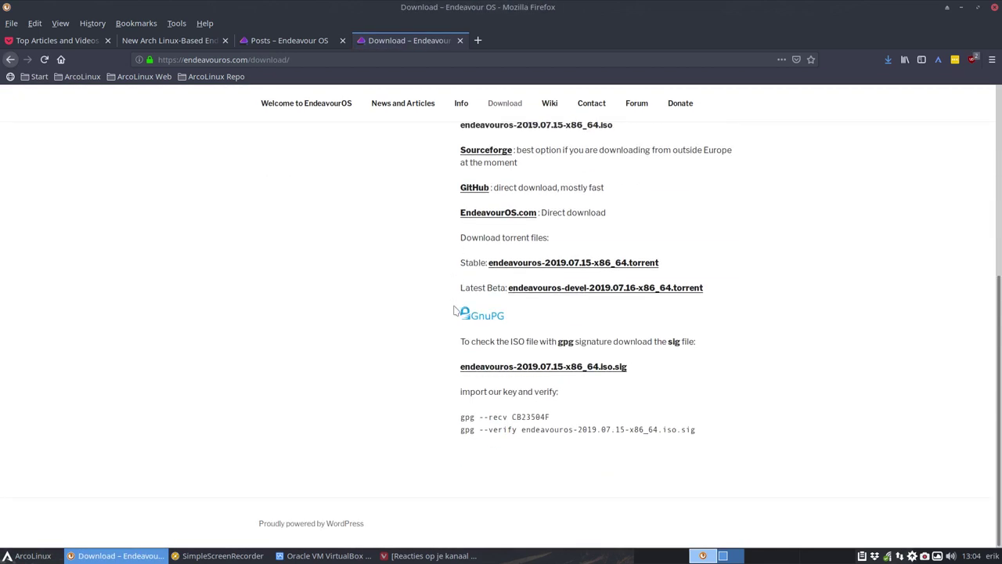
scroll(454, 311, "up", 5)
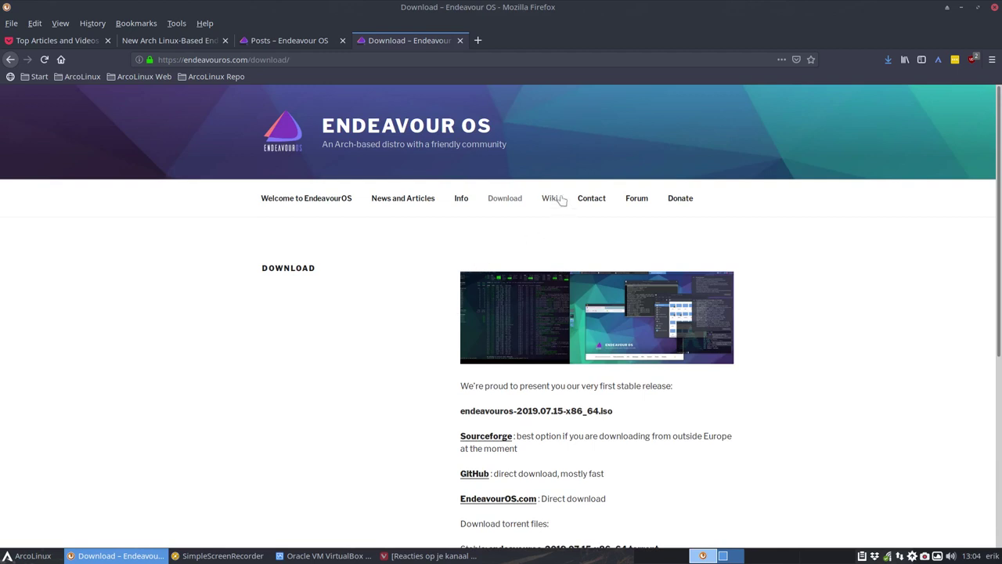
Open the EndeavourOS Wiki page and scroll through its contents
left_click(537, 219)
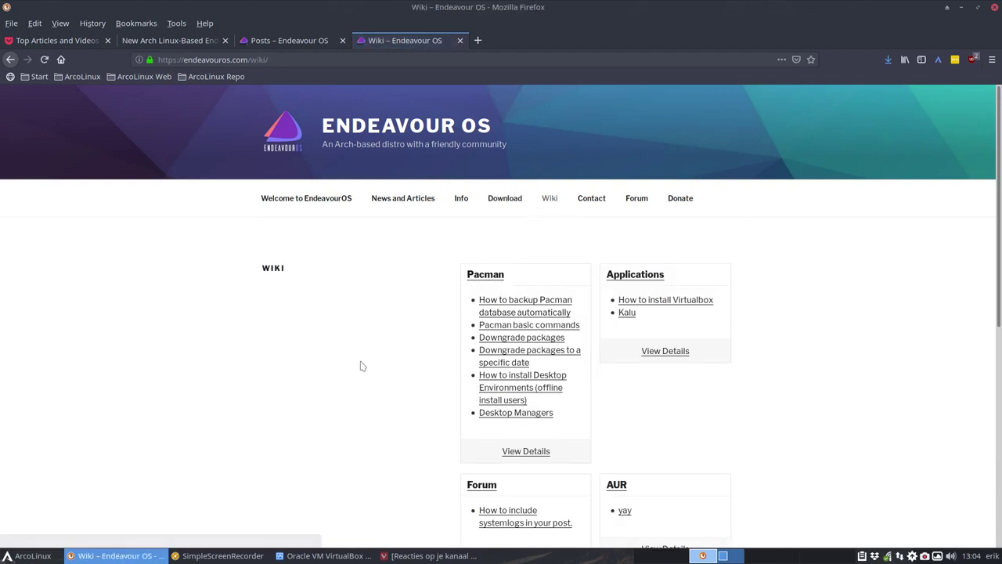
scroll(362, 365, "down", 5)
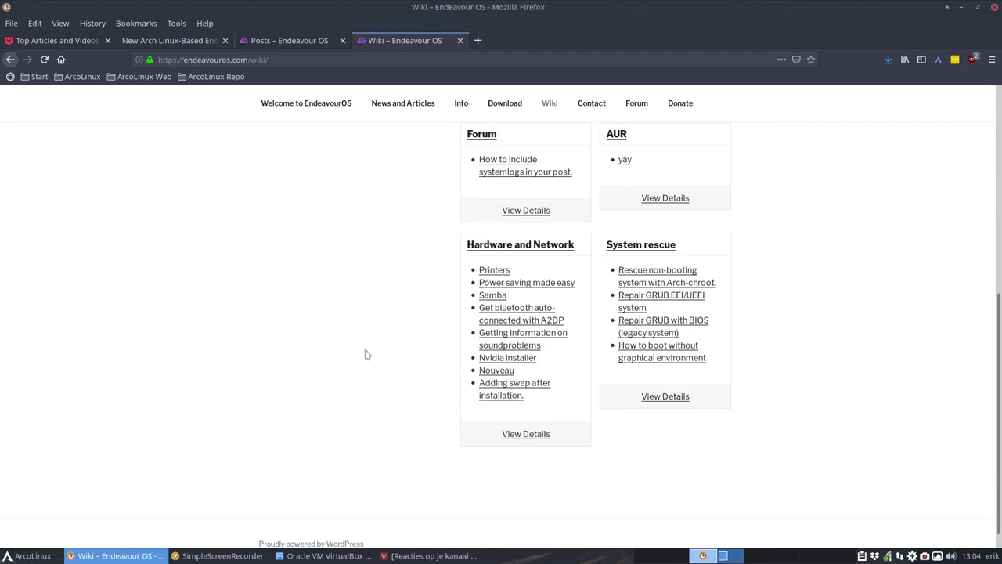
scroll(365, 355, "up", 4)
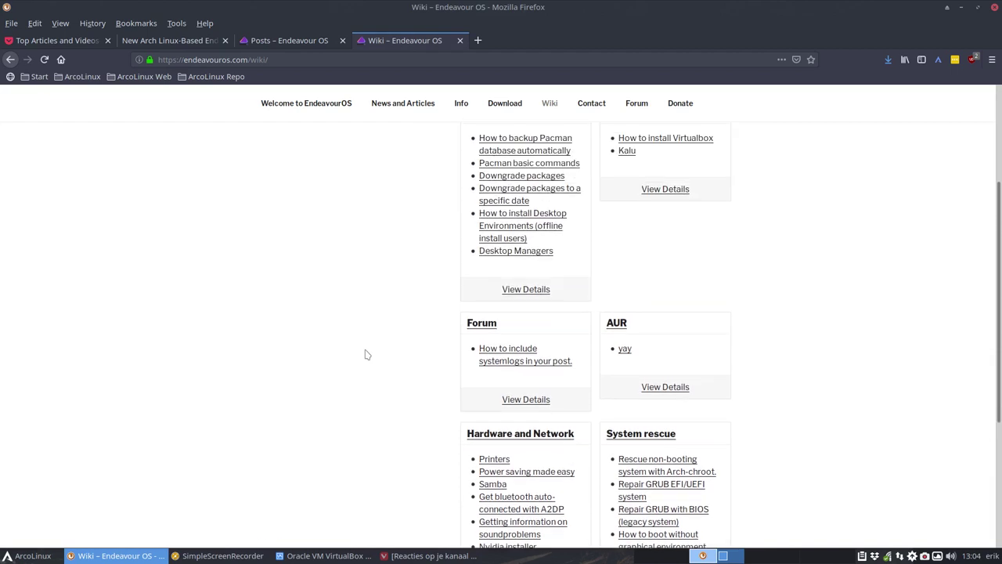
scroll(365, 355, "up", 1)
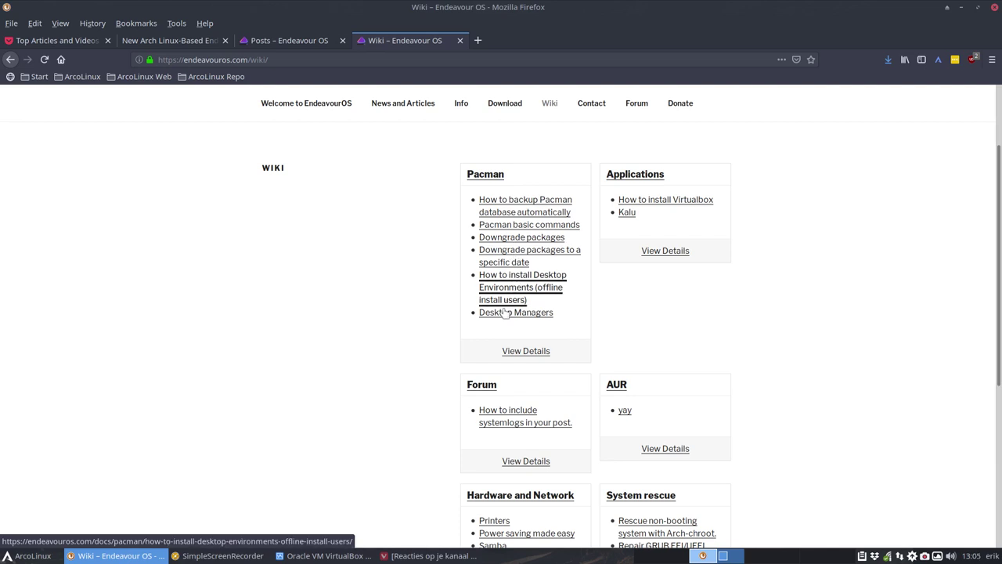
Read the Desktop Managers article's pacman commands, selecting sddm in the KDE command
left_click(515, 316)
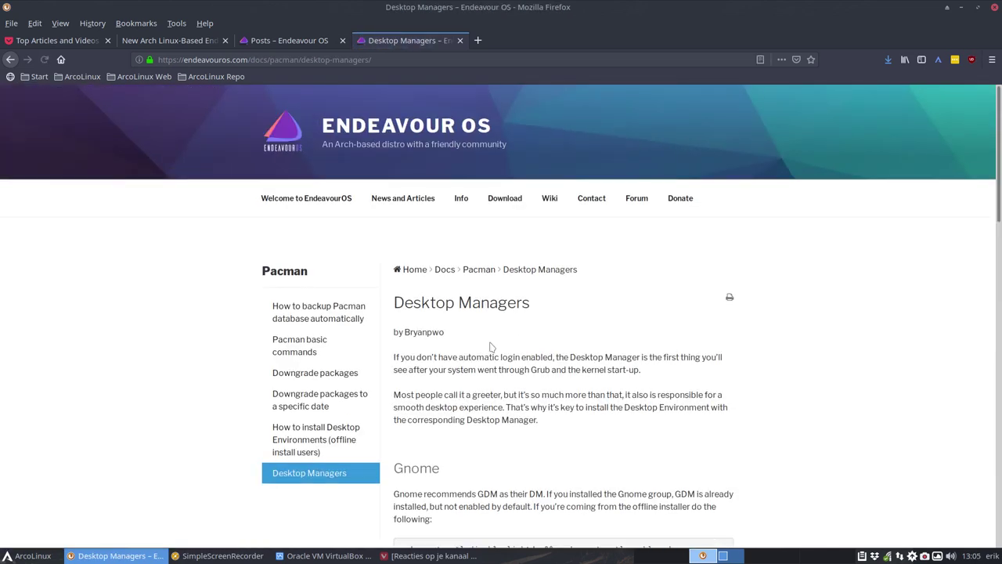
scroll(488, 354, "down", 5)
scroll(471, 243, "up", 3)
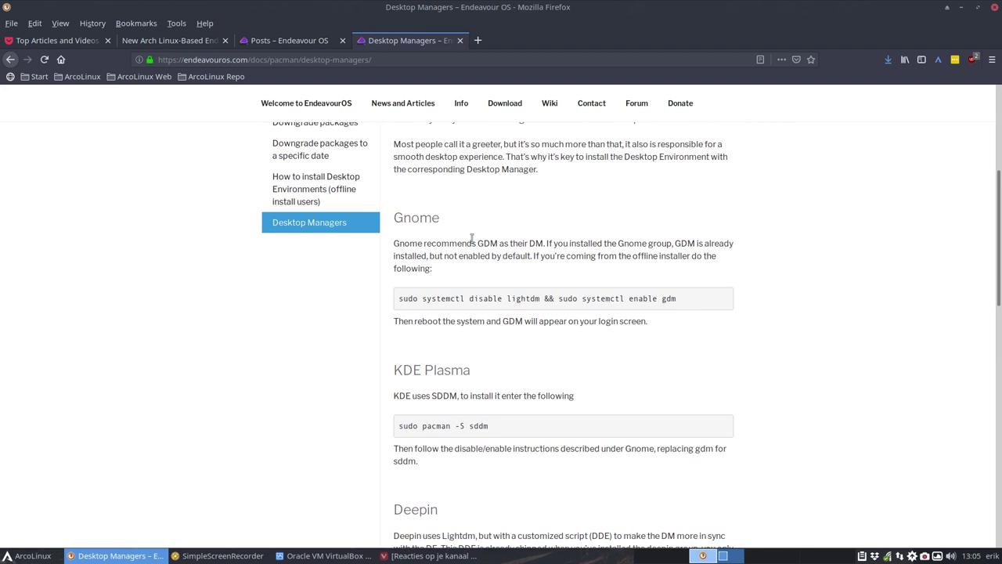
double_click(480, 427)
scroll(480, 448, "down", 4)
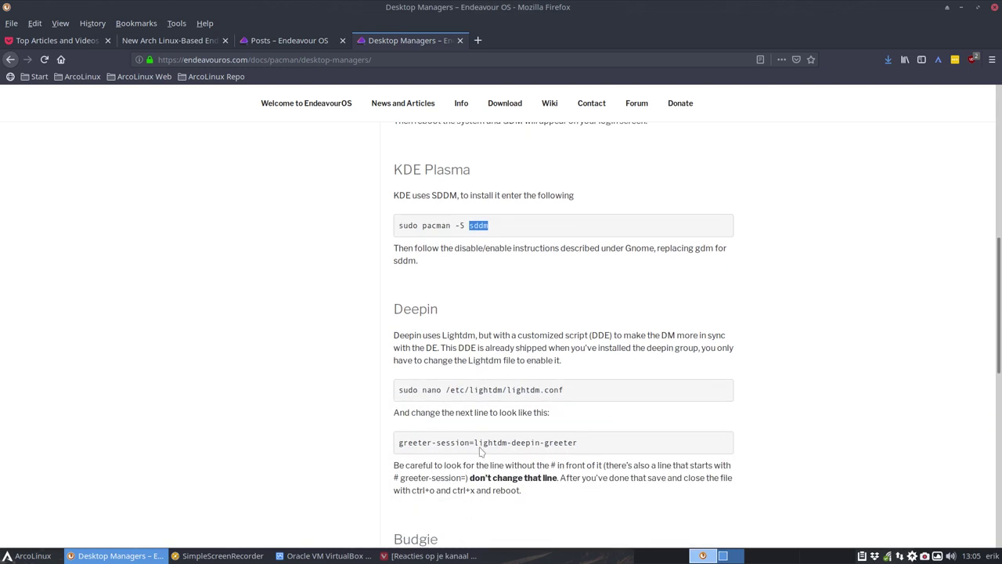
scroll(480, 448, "up", 4)
scroll(547, 366, "up", 1)
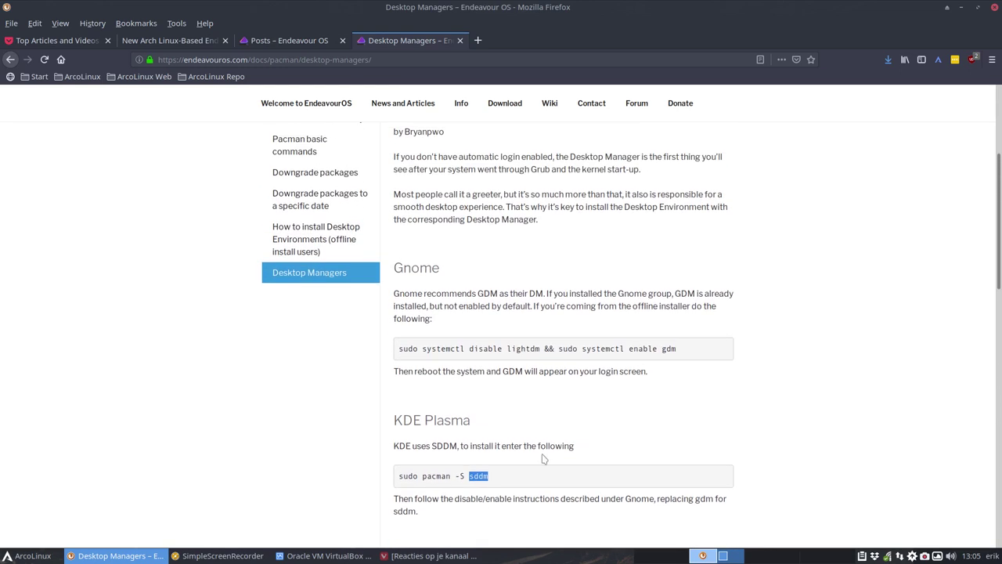
scroll(529, 470, "down", 5)
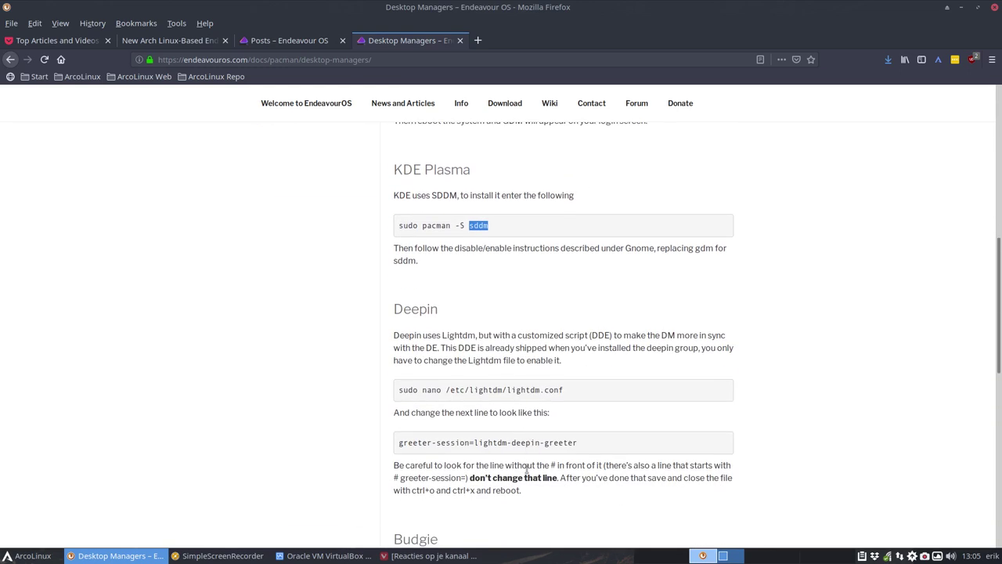
scroll(527, 470, "down", 3)
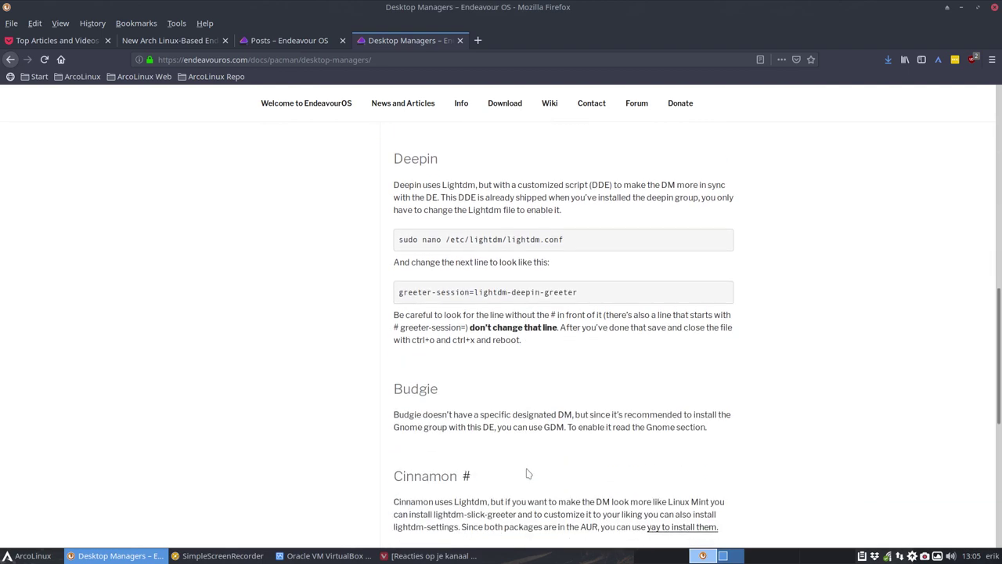
scroll(527, 473, "down", 3)
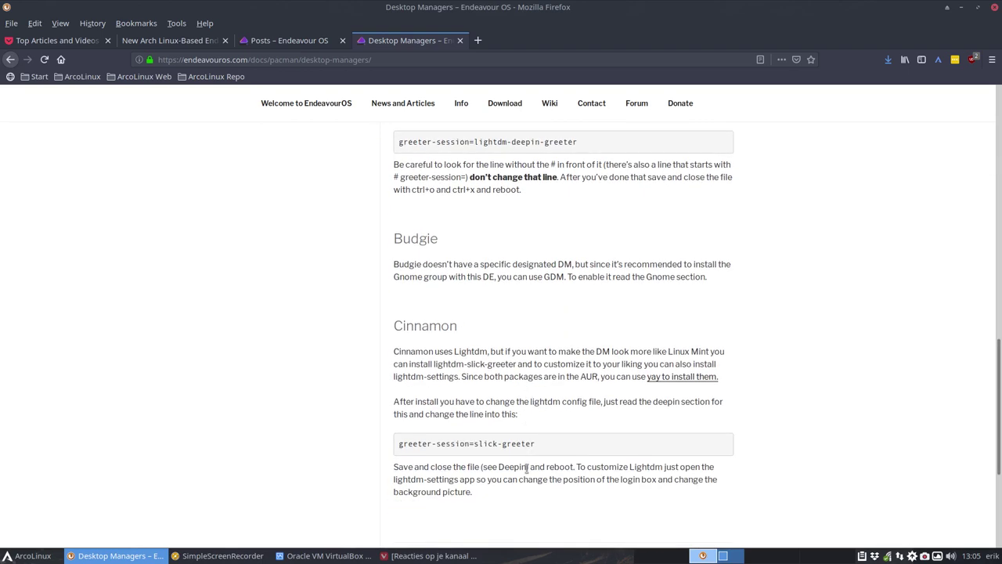
scroll(527, 468, "down", 4)
scroll(527, 469, "up", 20)
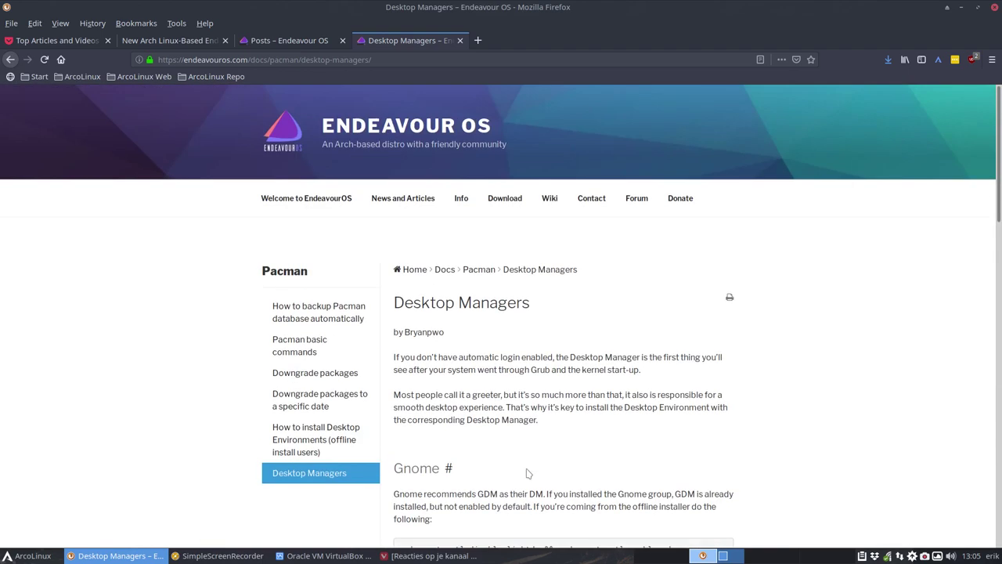
Open the desktop environments install guide and select the words of the gnome-extra command
left_click(329, 433)
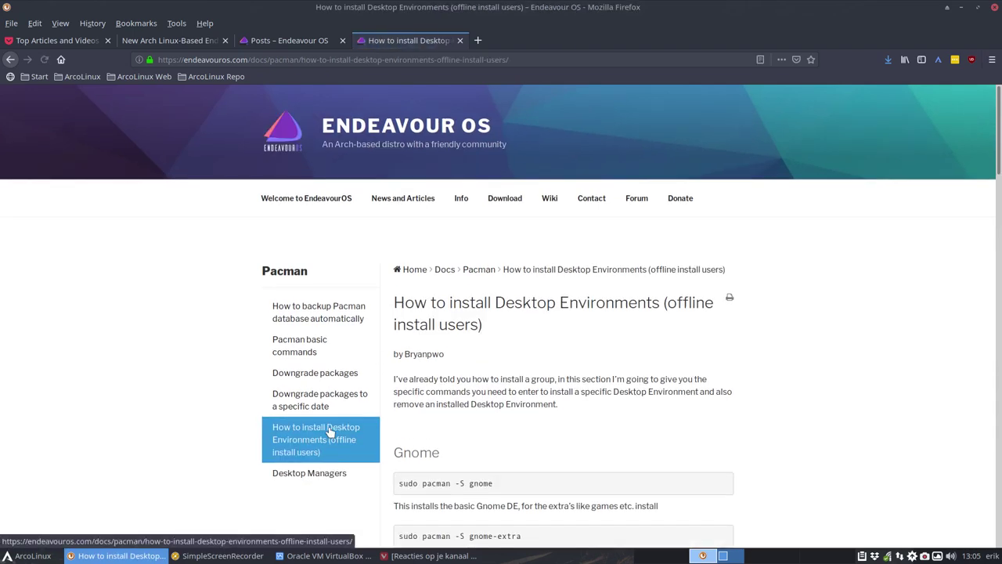
scroll(588, 417, "down", 1)
scroll(587, 416, "down", 4)
scroll(557, 340, "up", 3)
scroll(628, 324, "up", 1)
scroll(548, 282, "down", 5)
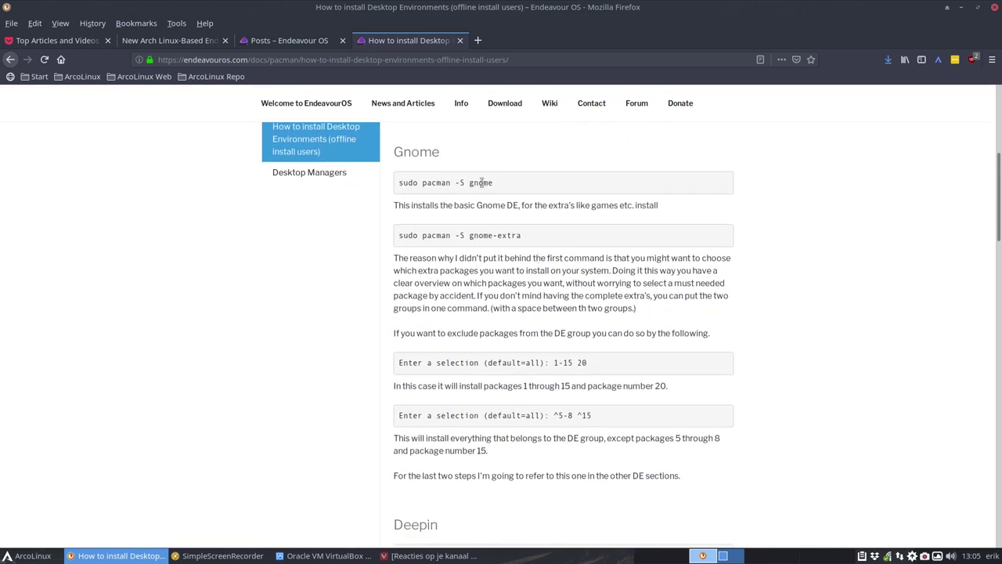
double_click(483, 236)
double_click(504, 237)
left_click(486, 240)
double_click(485, 238)
Finish reading the guide, then return to the Wiki overview with its Hardware and System rescue guides
scroll(501, 330, "down", 5)
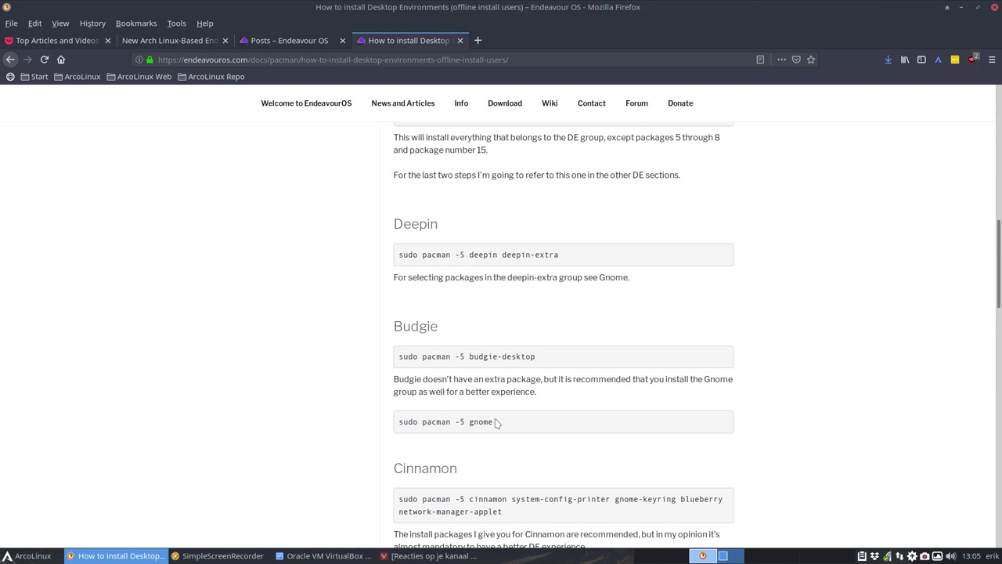
scroll(496, 423, "down", 4)
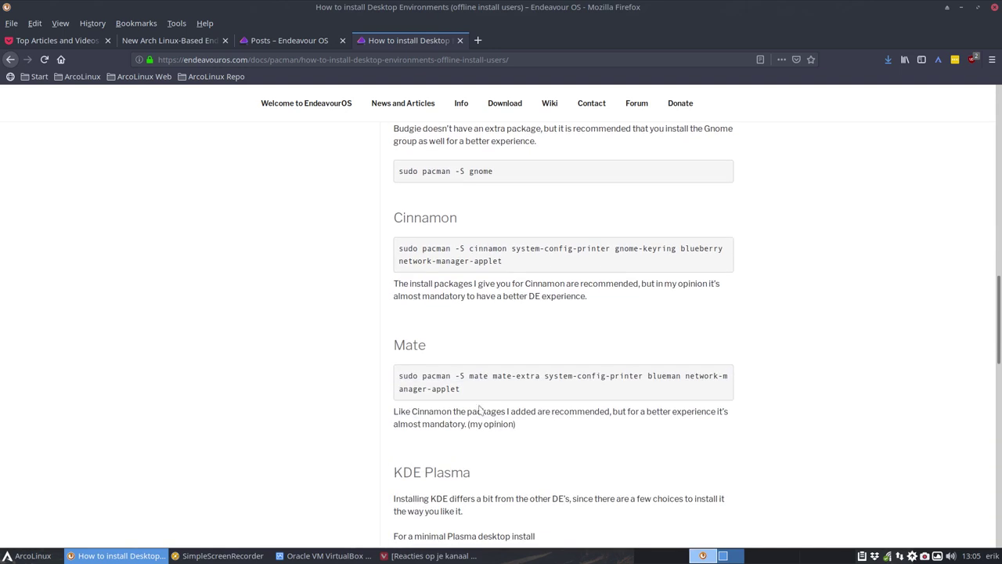
scroll(622, 324, "up", 1)
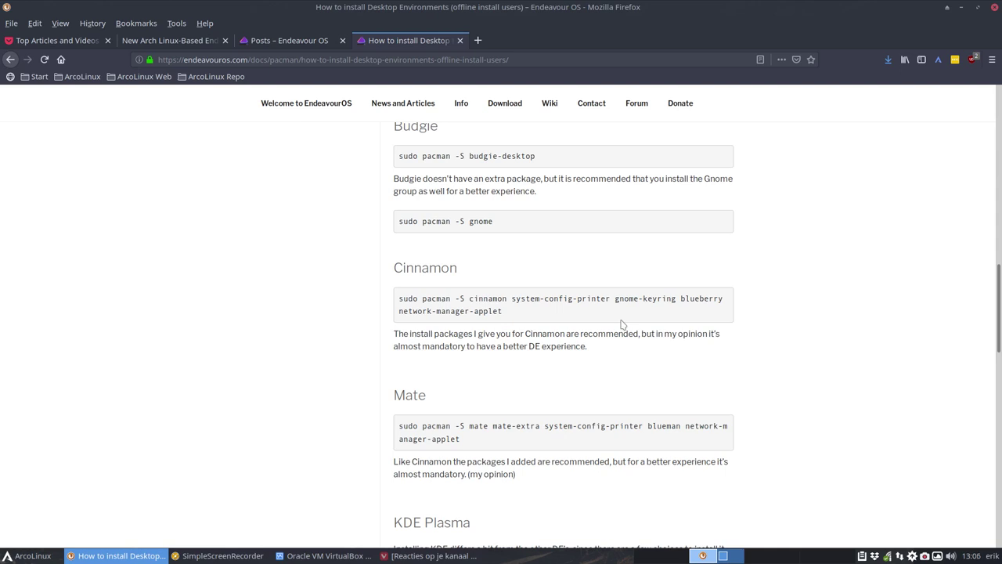
scroll(611, 321, "up", 7)
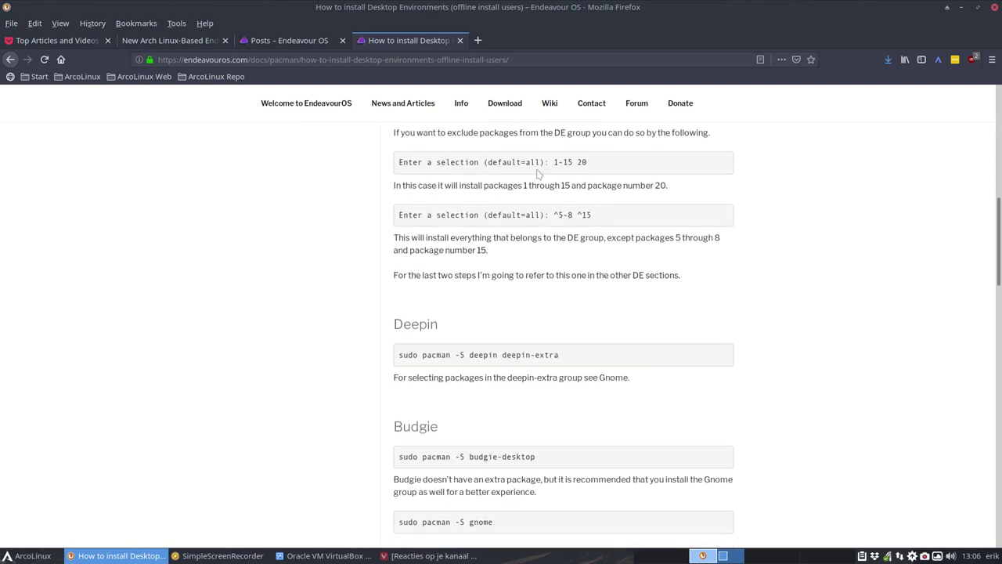
left_click(553, 108)
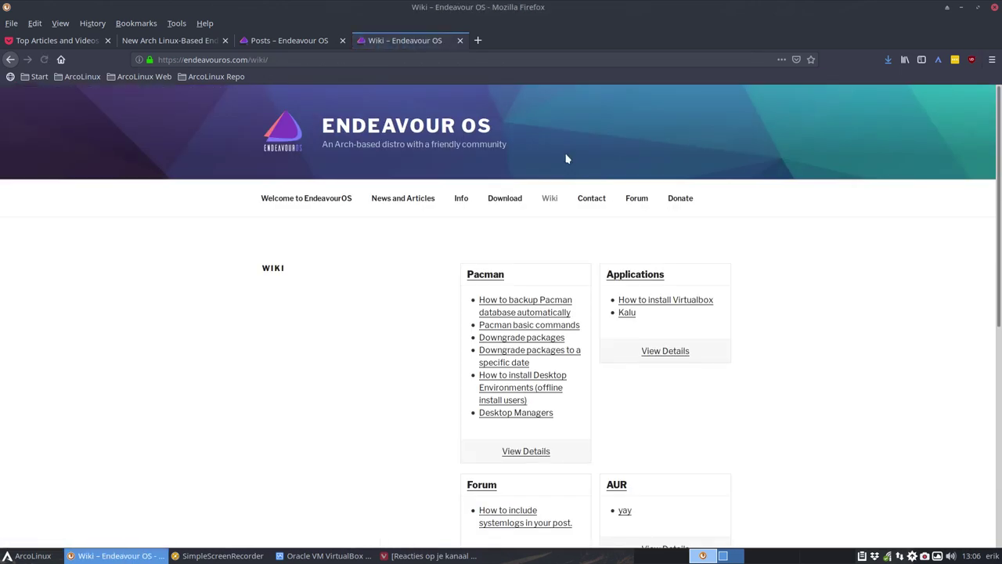
scroll(412, 316, "down", 7)
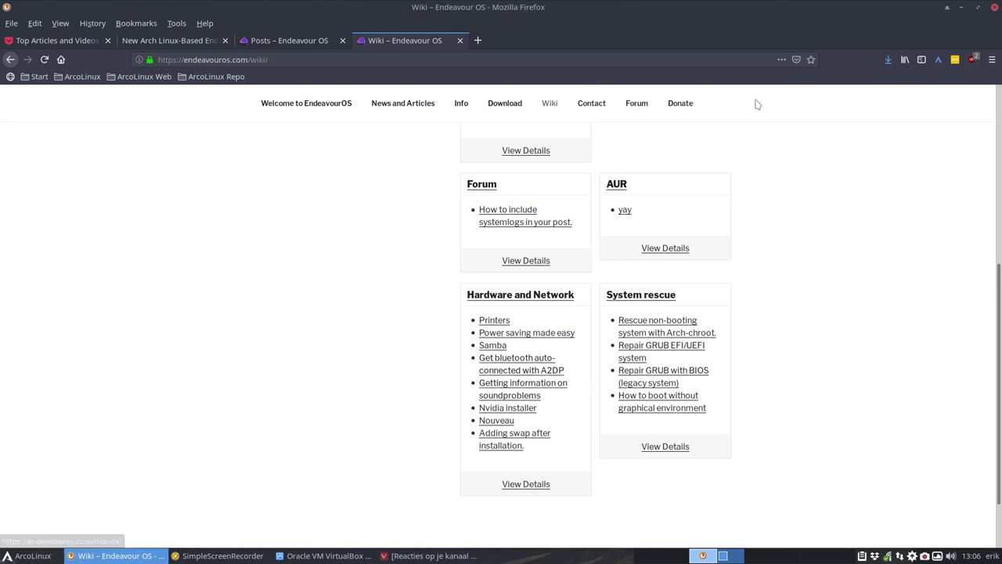
Clone the template VM under the name Endeavour
left_click(962, 9)
right_click(101, 106)
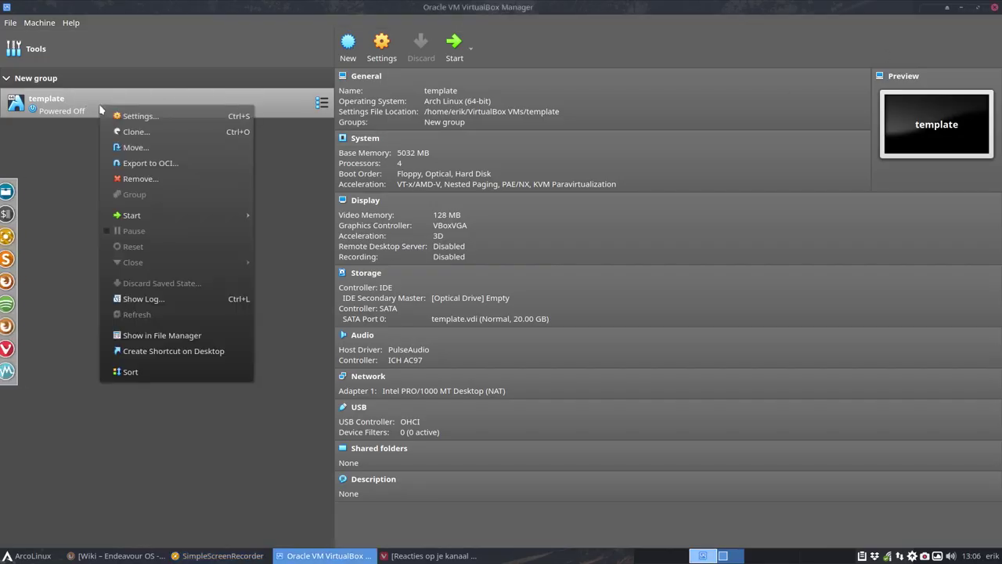
left_click(141, 131)
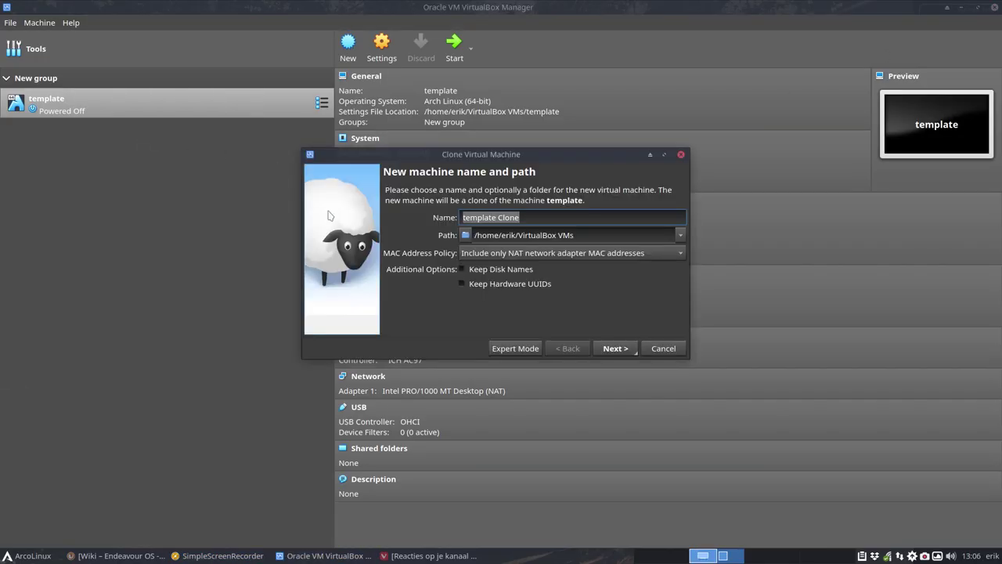
type("Endeav")
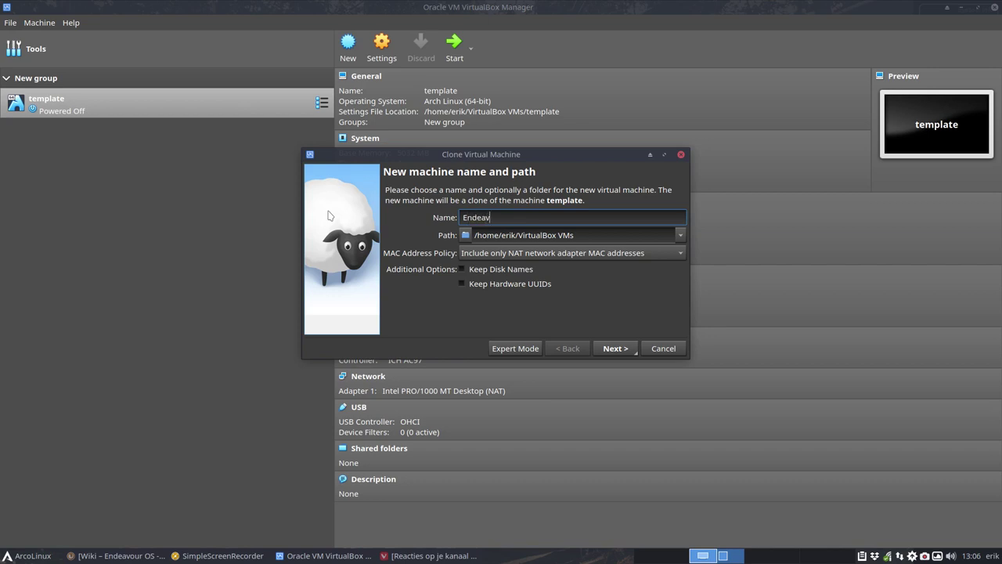
type("our")
key("Return")
key("Return")
Load the EndeavourOS ISO into the Endeavour VM's optical drive and boot it
left_click(144, 146)
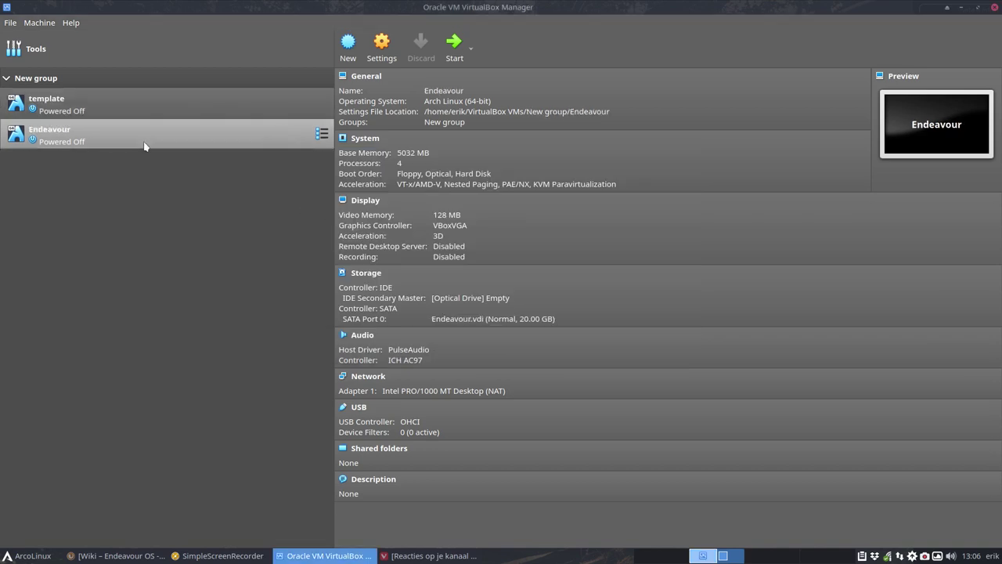
left_click(458, 299)
left_click(497, 308)
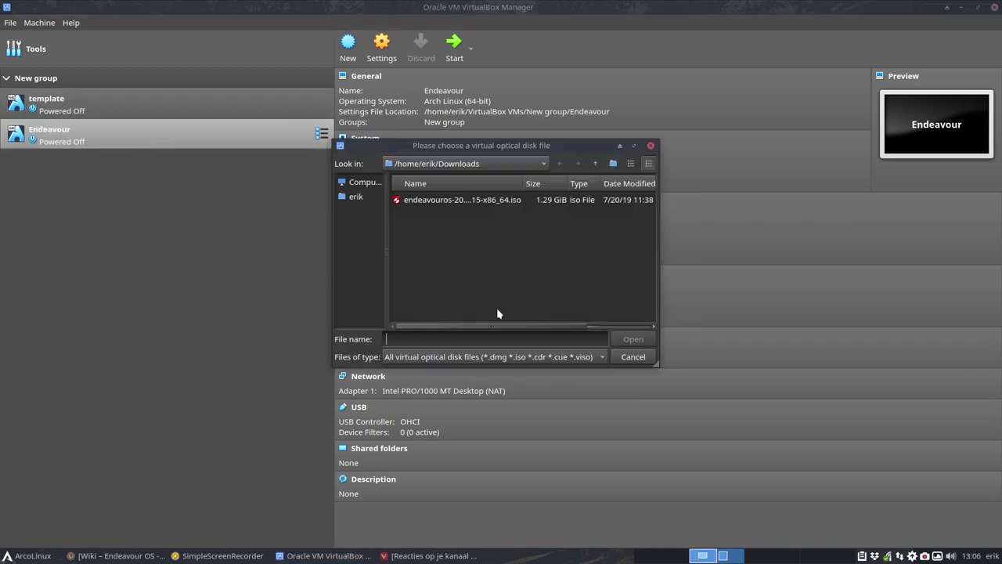
double_click(450, 199)
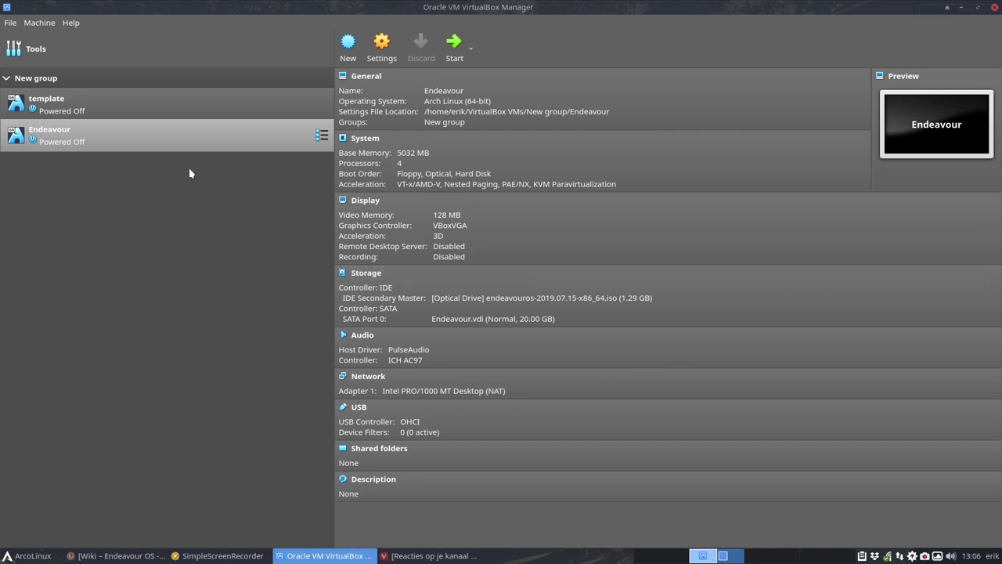
double_click(161, 137)
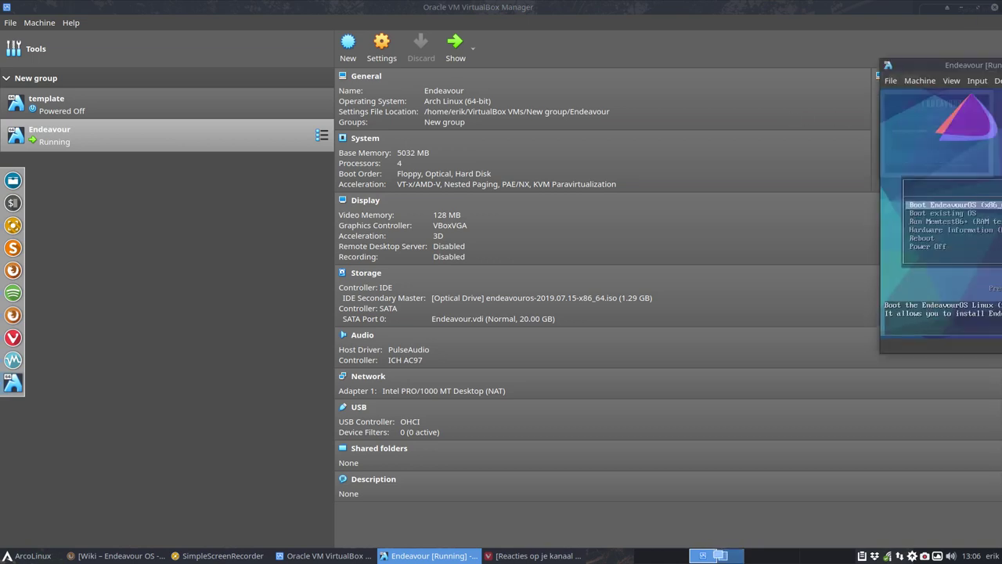
Maximize the VM to full screen and select the Boot EndeavourOS (x86_64) entry
double_click(574, 149)
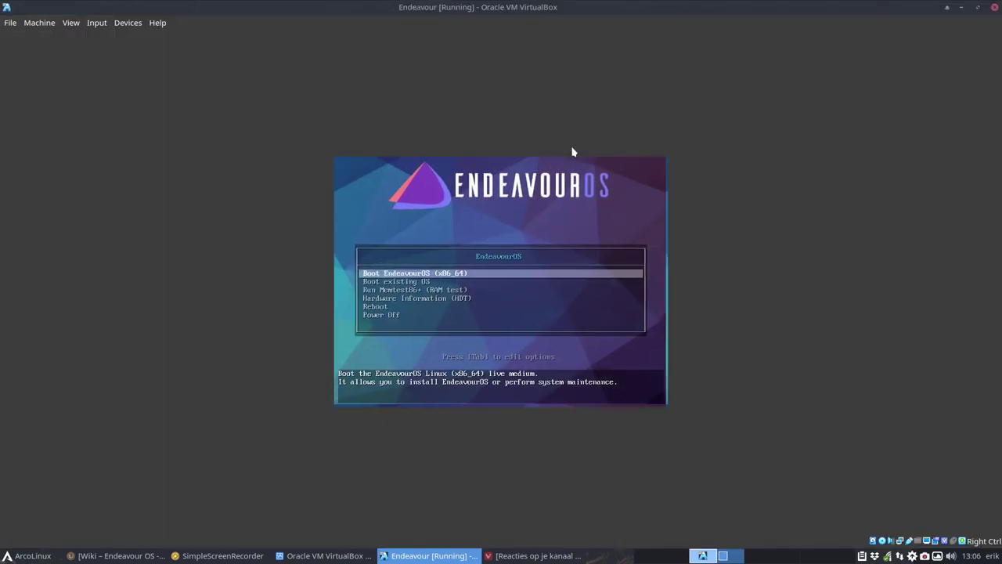
key("ctrl+f")
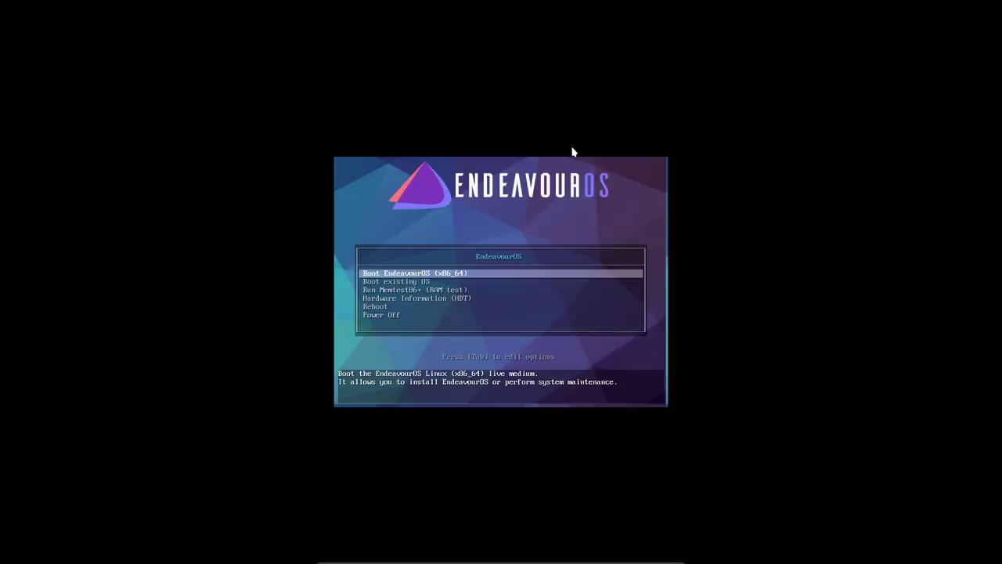
key("Down")
key("Down")
key("Down")
key("Down")
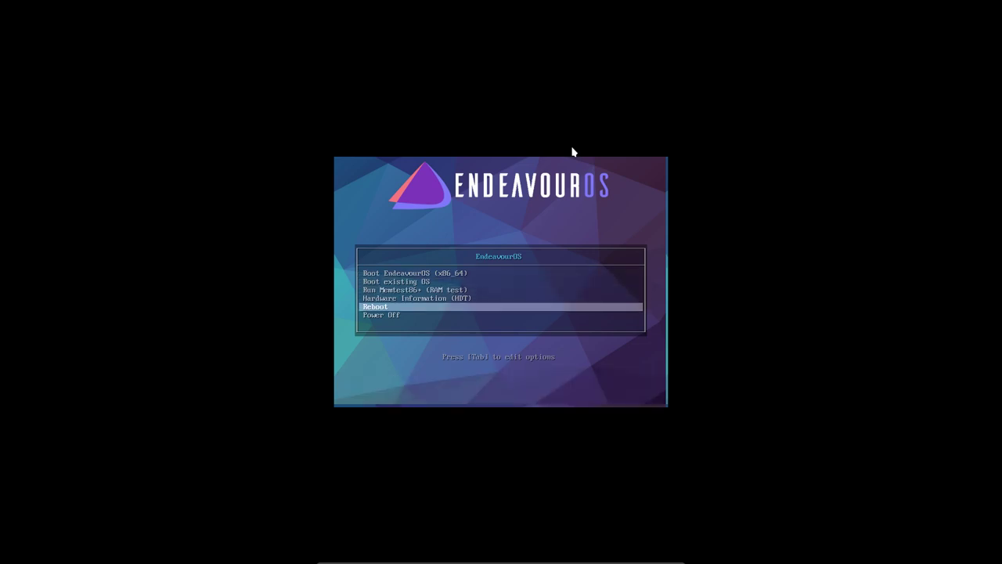
key("Up")
key("Up")
key("Up")
key("Up")
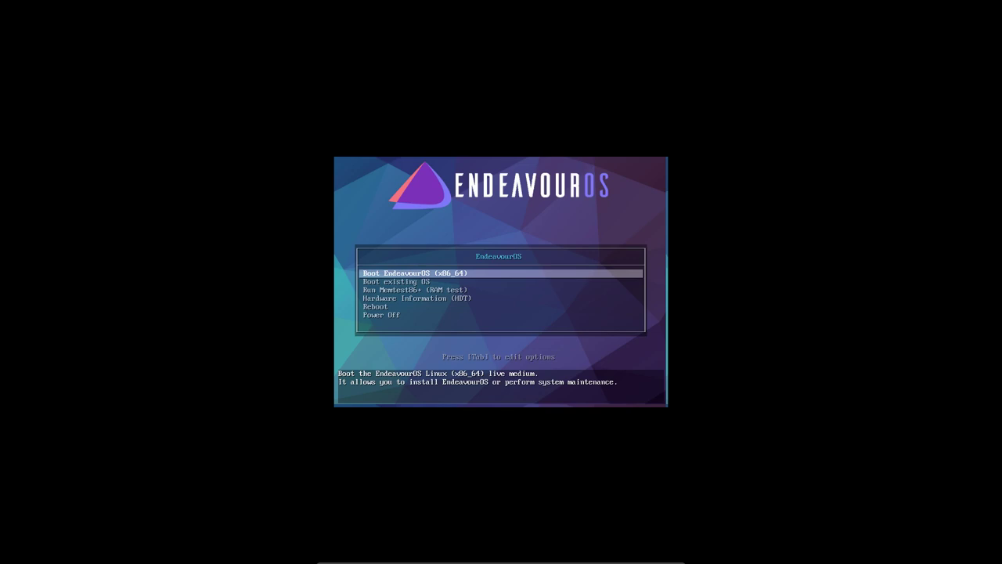
Open the boot line for editing, add trial words, then remove them to leave it unchanged
key("Tab")
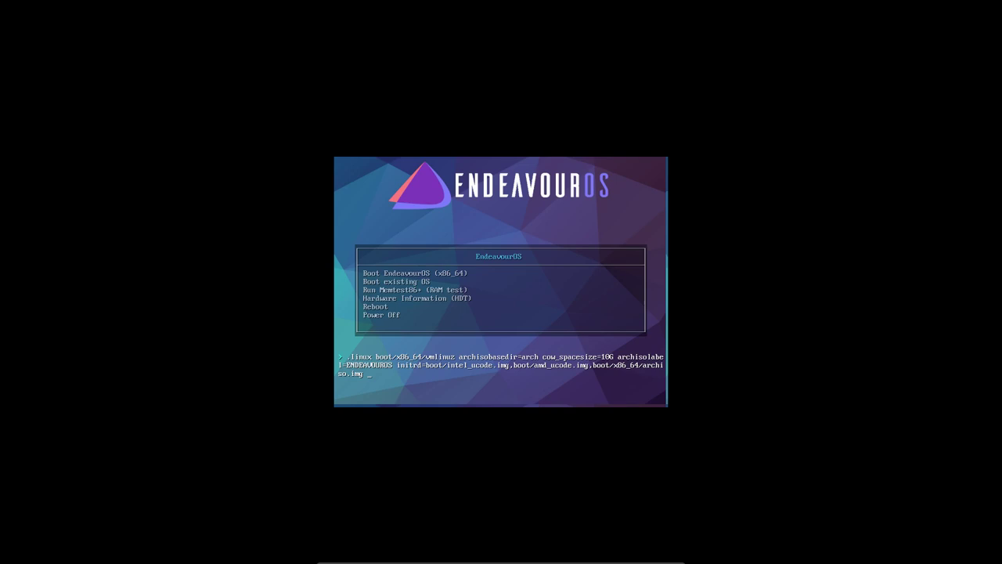
type("erik dusb")
key("BackSpace")
key("BackSpace")
type("bois")
key("BackSpace")
key("BackSpace")
key("BackSpace")
key("BackSpace")
key("BackSpace")
key("BackSpace")
key("BackSpace")
key("BackSpace")
key("BackSpace")
key("BackSpace")
key("BackSpace")
key("BackSpace")
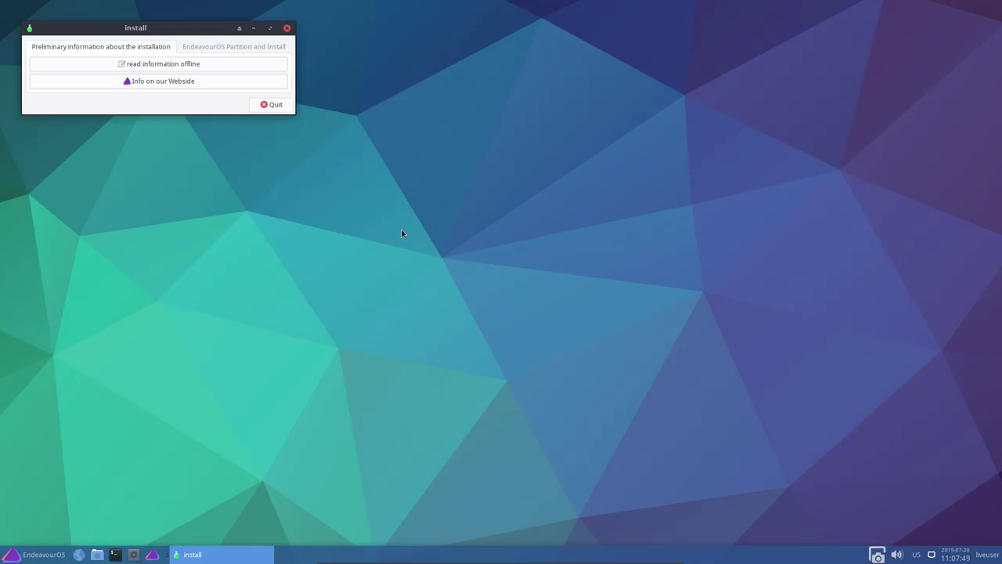
Read the offline installation notes in Mousepad and close them
left_click(170, 66)
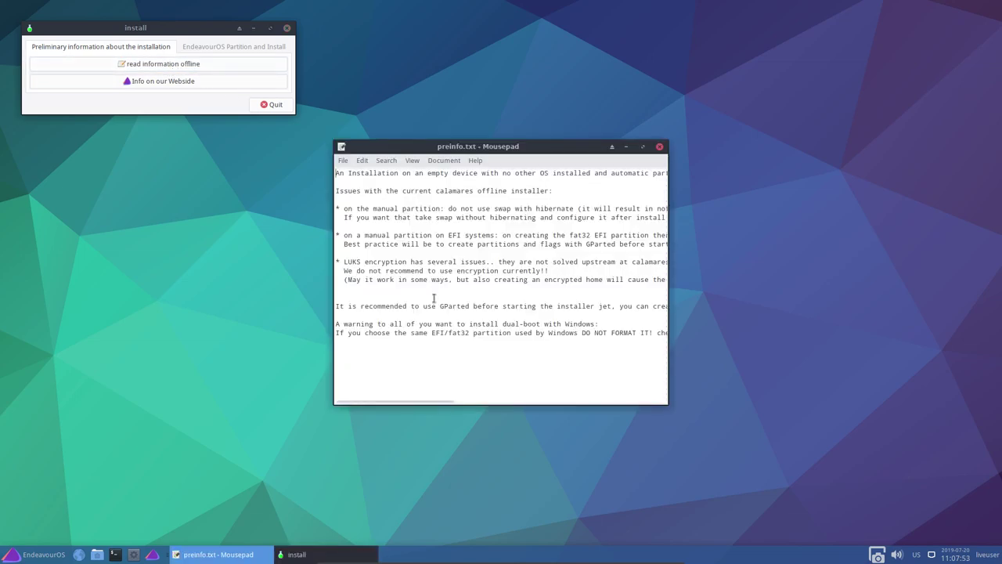
double_click(556, 148)
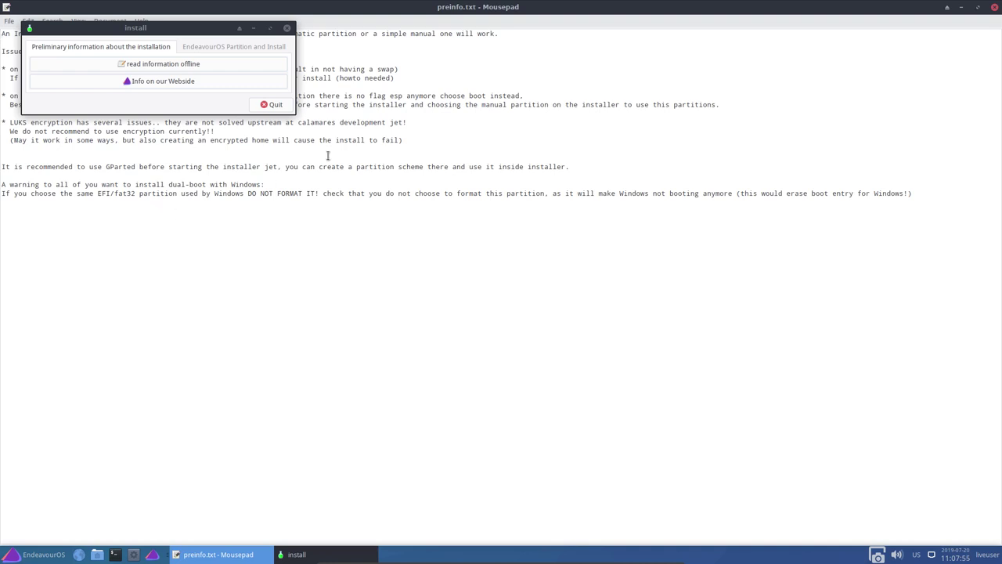
double_click(438, 8)
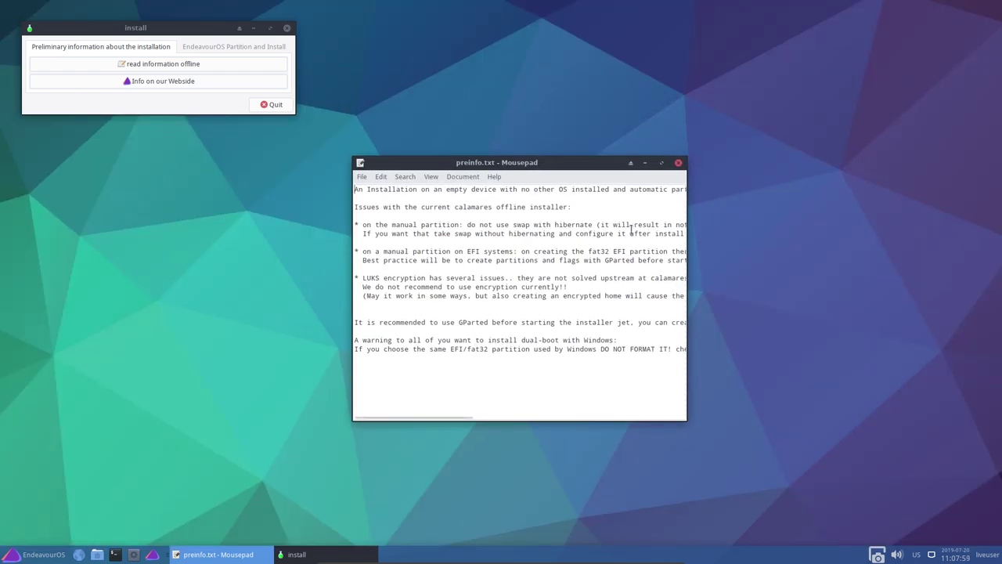
left_click(678, 163)
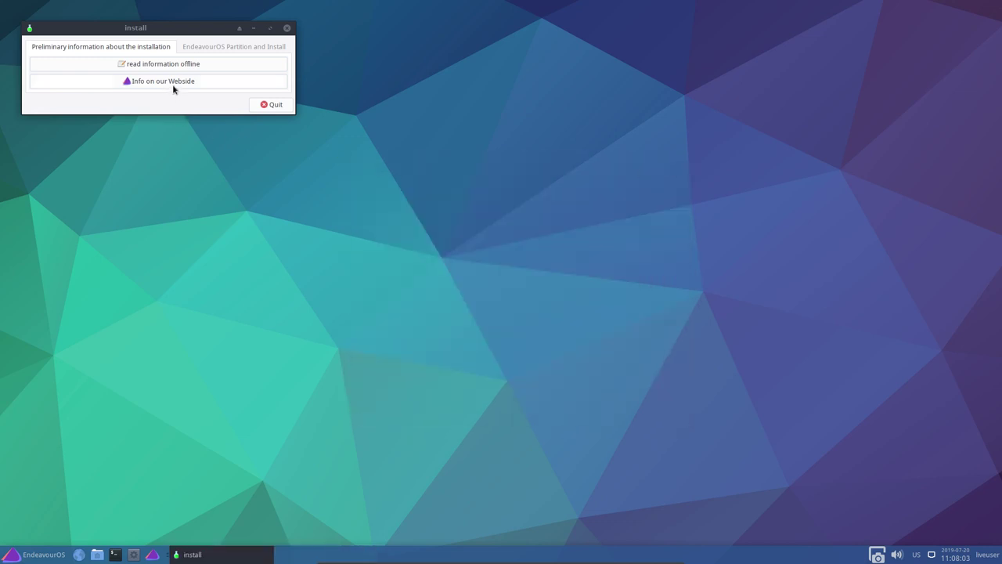
From Partition and Install, open GParted, inspect the unallocated 20 GiB disk, and close it
left_click(223, 48)
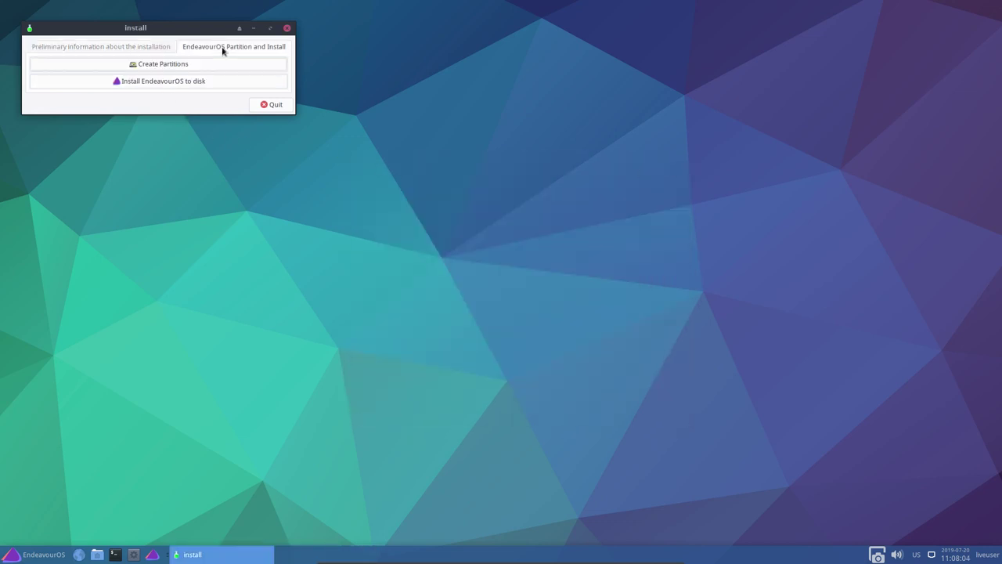
left_click(141, 68)
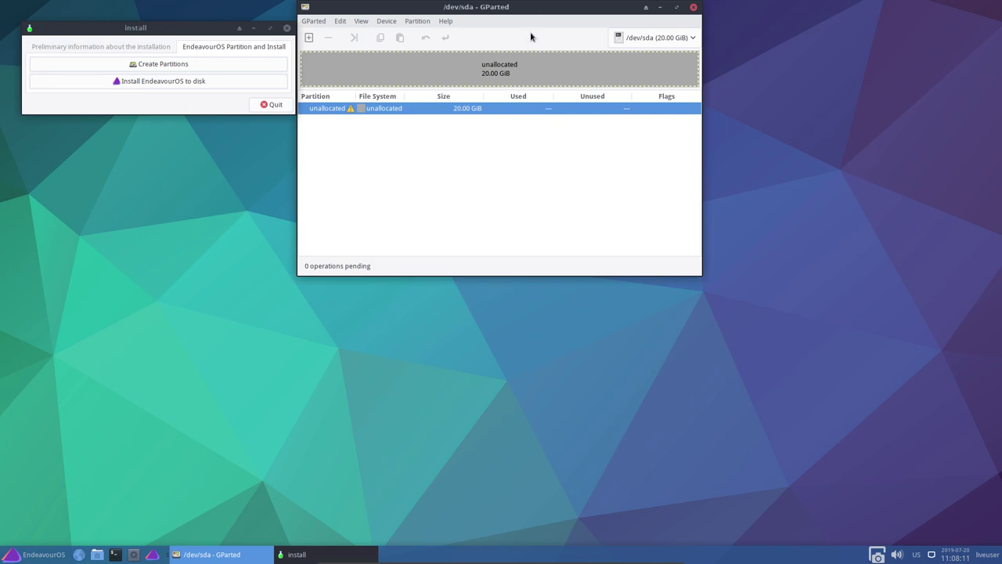
left_click_drag(543, 12, 691, 101)
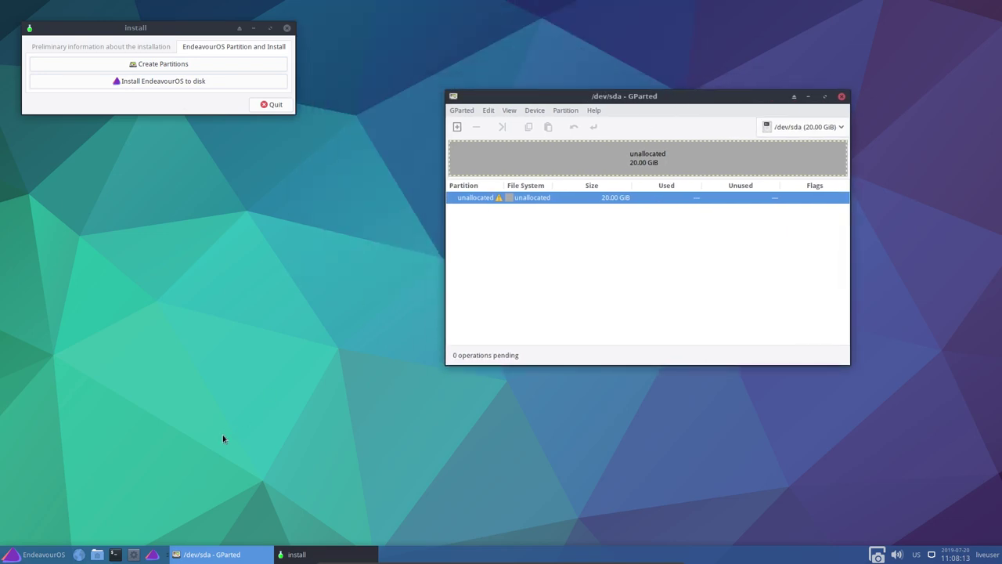
left_click(38, 556)
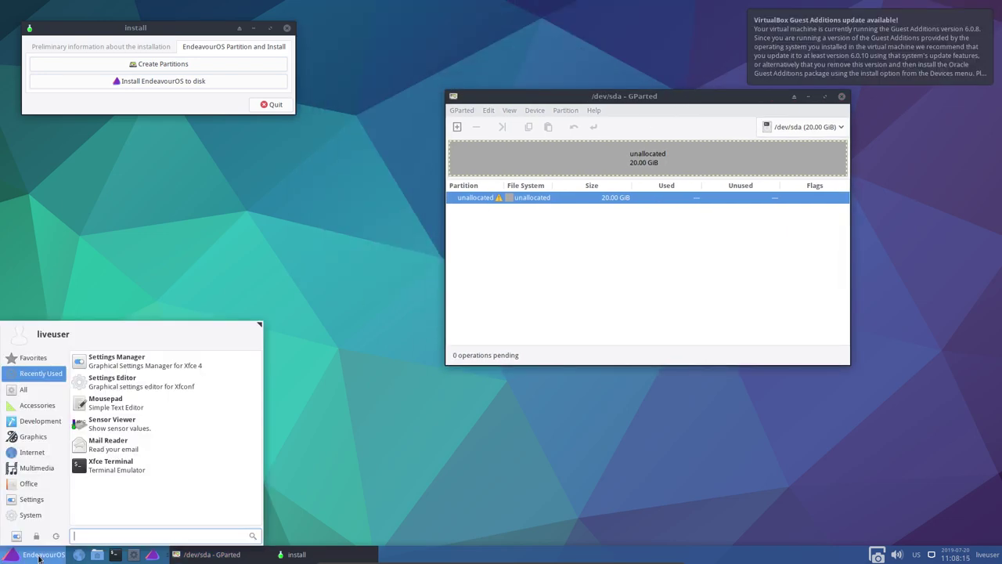
type("kd")
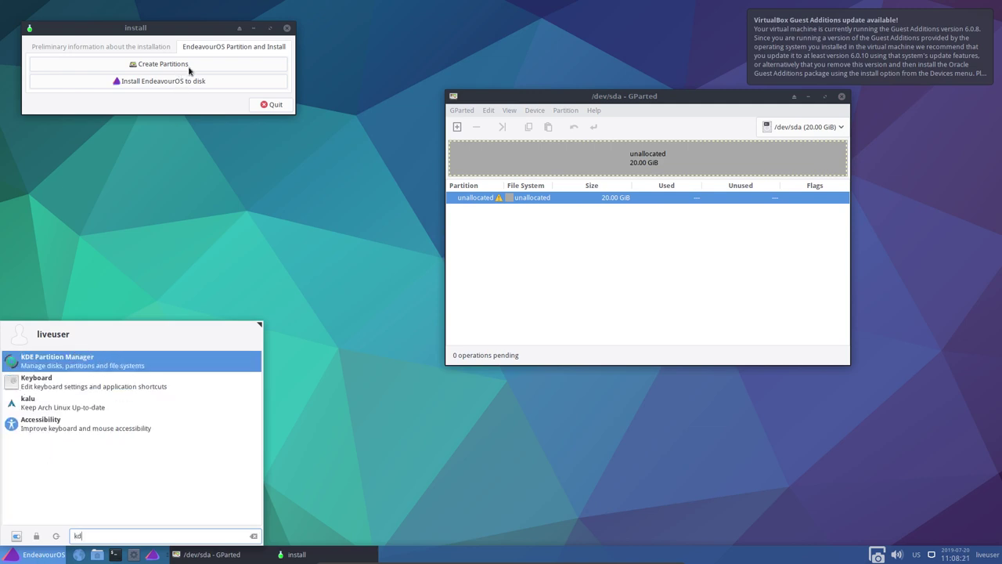
left_click(327, 401)
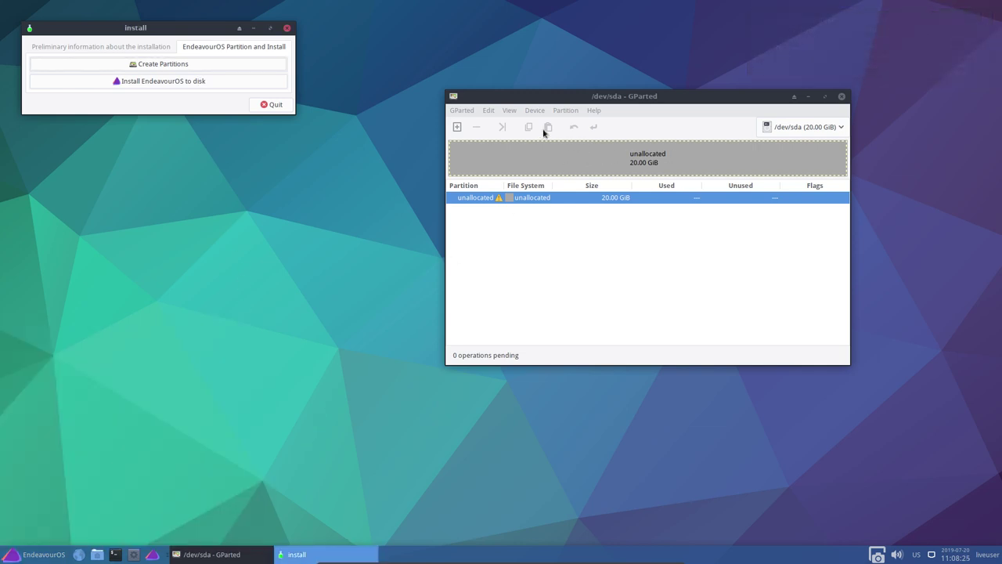
left_click(558, 175)
right_click(564, 172)
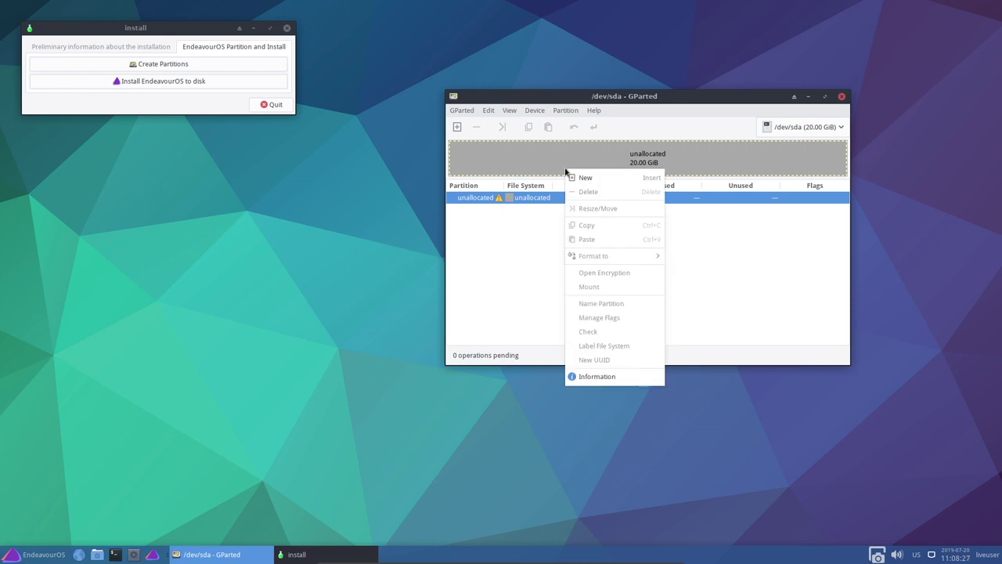
left_click(557, 259)
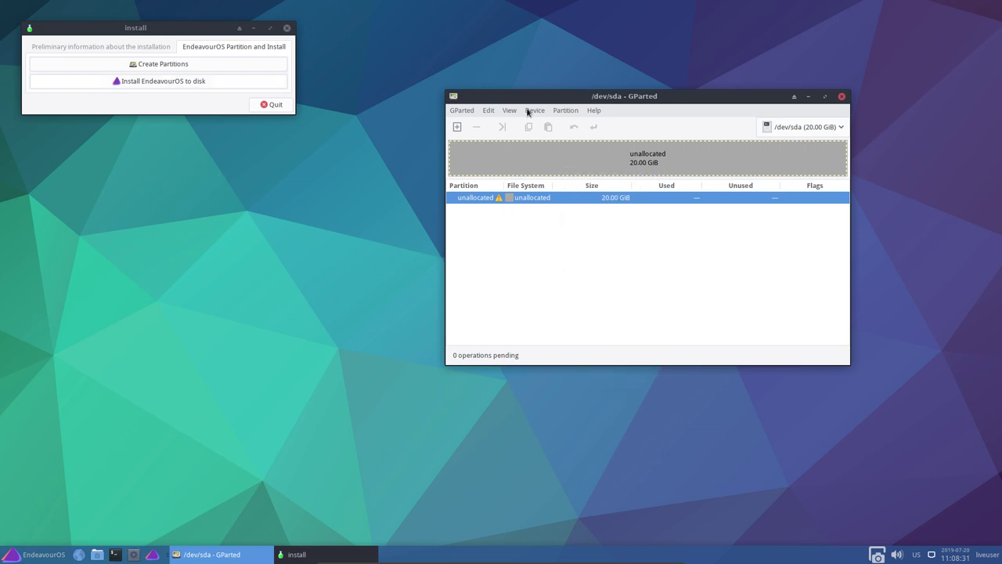
left_click(842, 96)
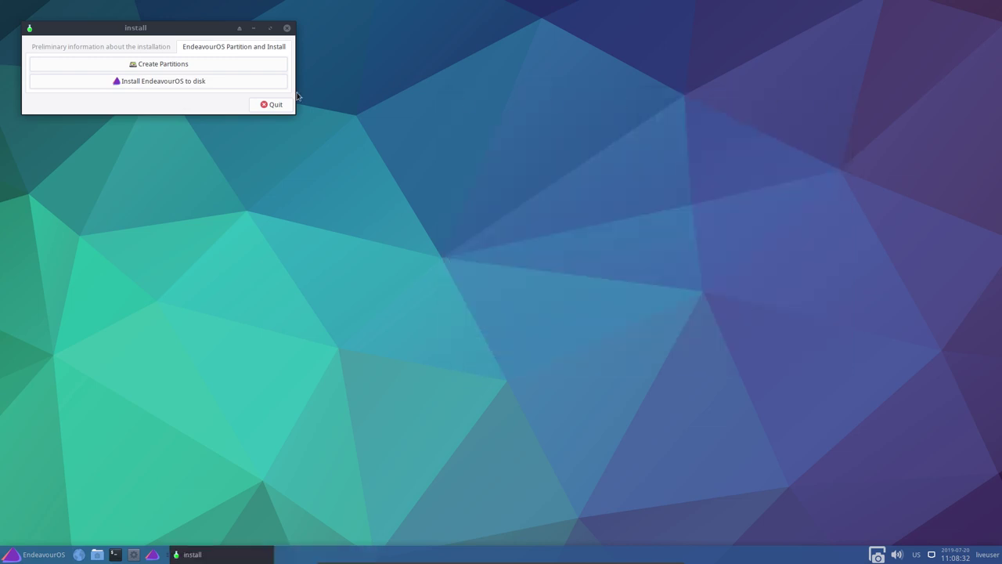
Launch the installer, quit the launcher, enlarge Calamares, and view its About (version 3.2.10rc1)
left_click(188, 83)
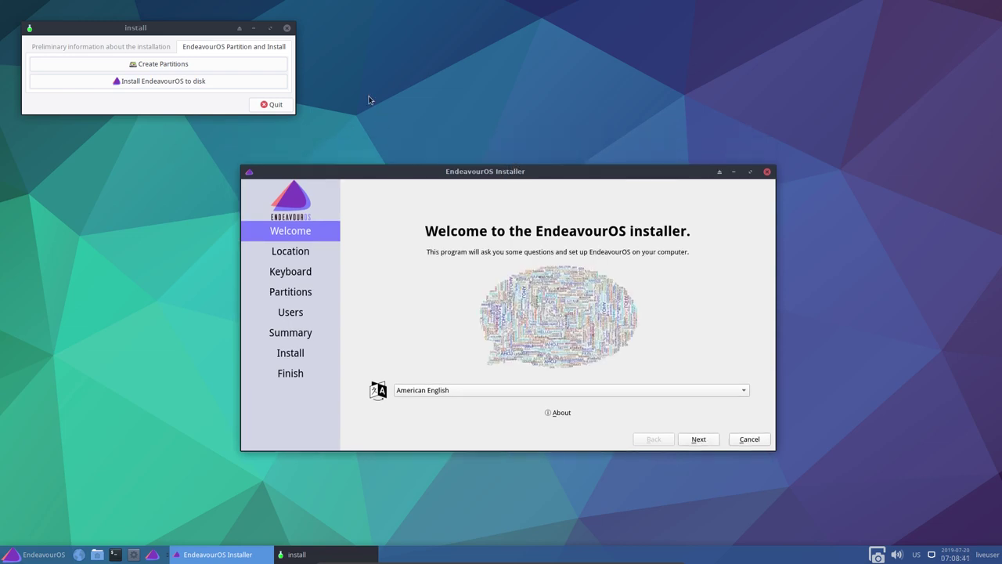
left_click(274, 105)
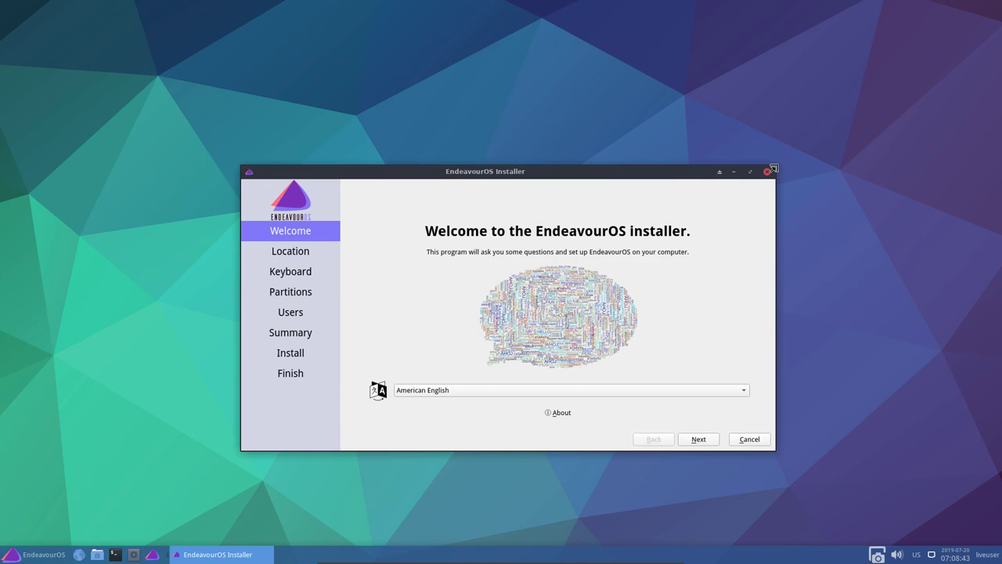
mouse_move(777, 165)
left_mouse_down()
mouse_move(785, 107)
mouse_move(808, 62)
mouse_move(912, 34)
mouse_move(924, 133)
mouse_move(775, 166)
left_mouse_up()
left_click_drag(344, 294, 743, 81)
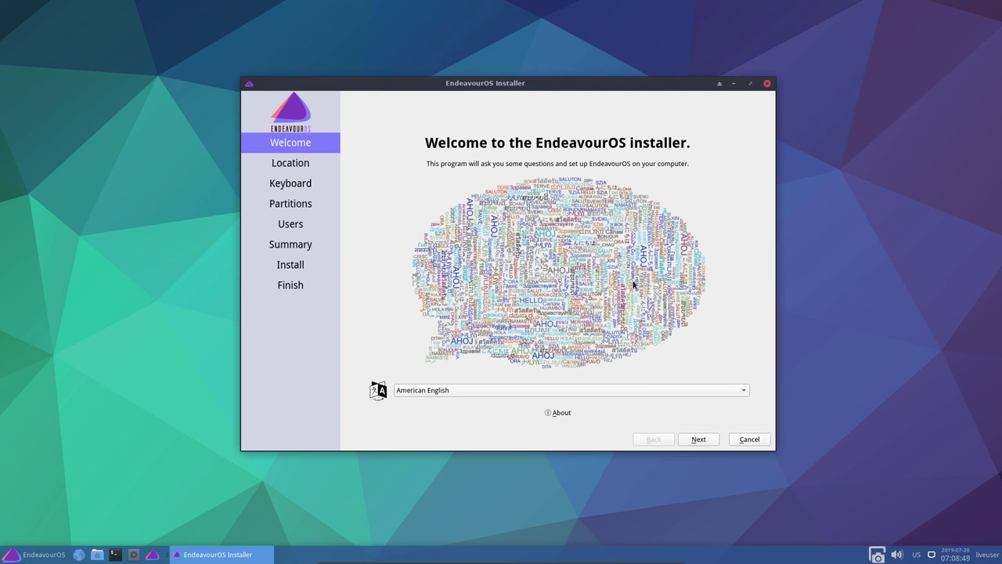
left_click(559, 413)
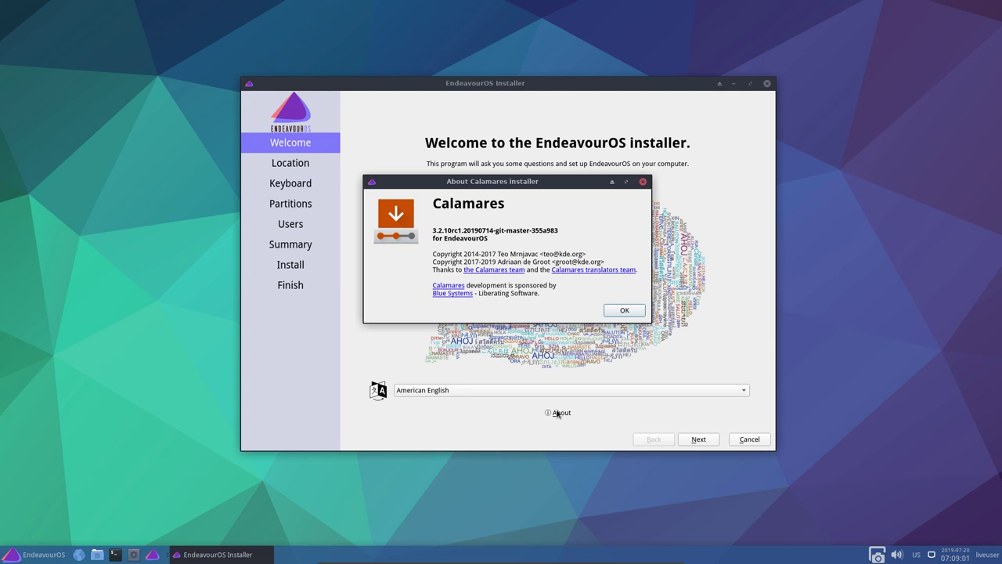
left_click(624, 309)
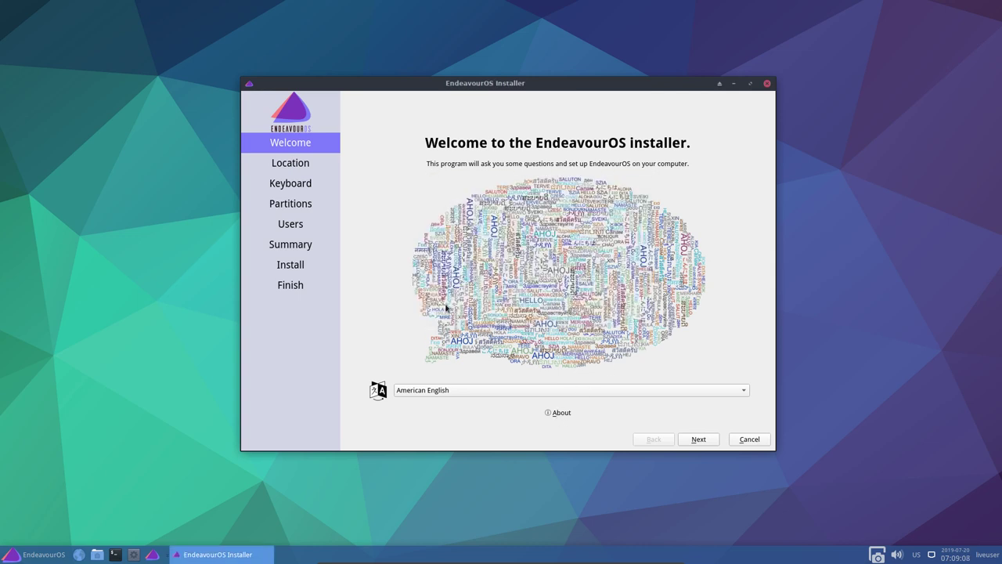
Set the time zone to Europe/Brussels and the keyboard layout to Belgian
left_click(703, 443)
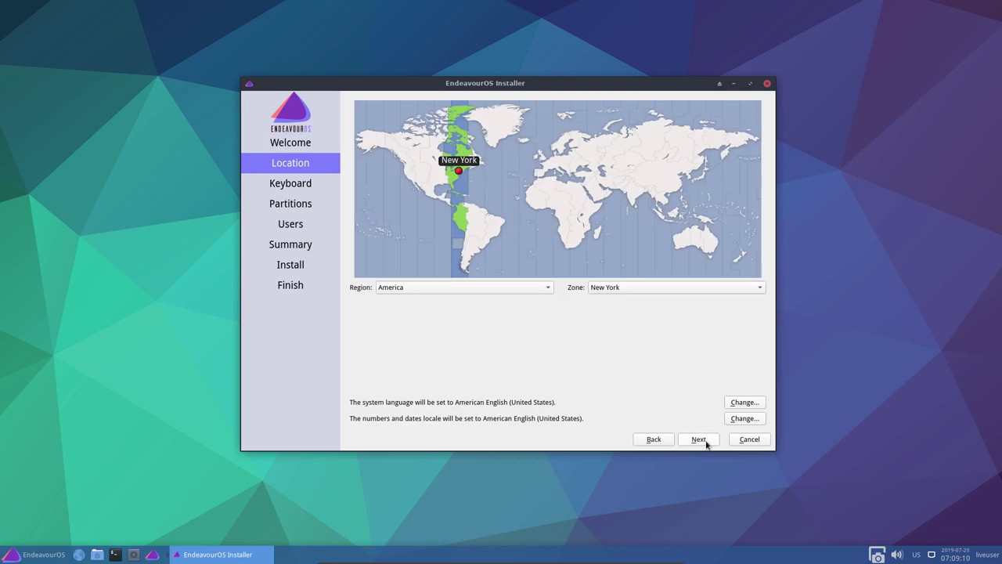
left_click(548, 164)
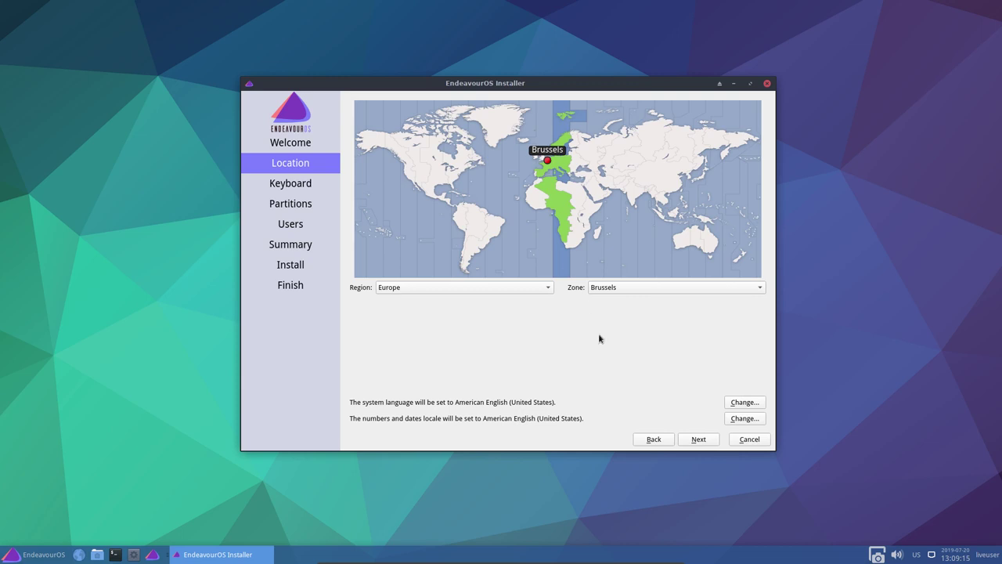
left_click(703, 443)
left_click(699, 440)
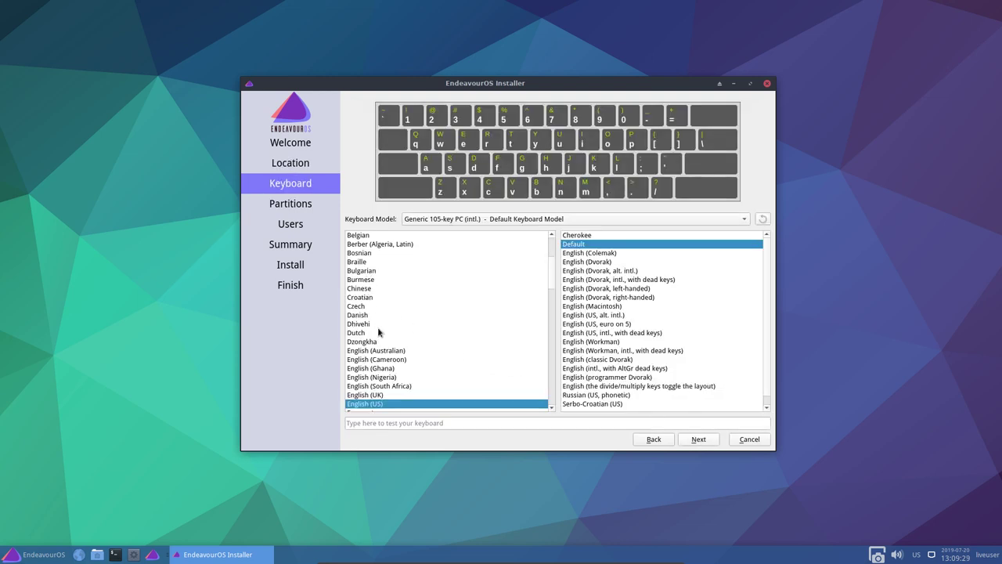
left_click(366, 237)
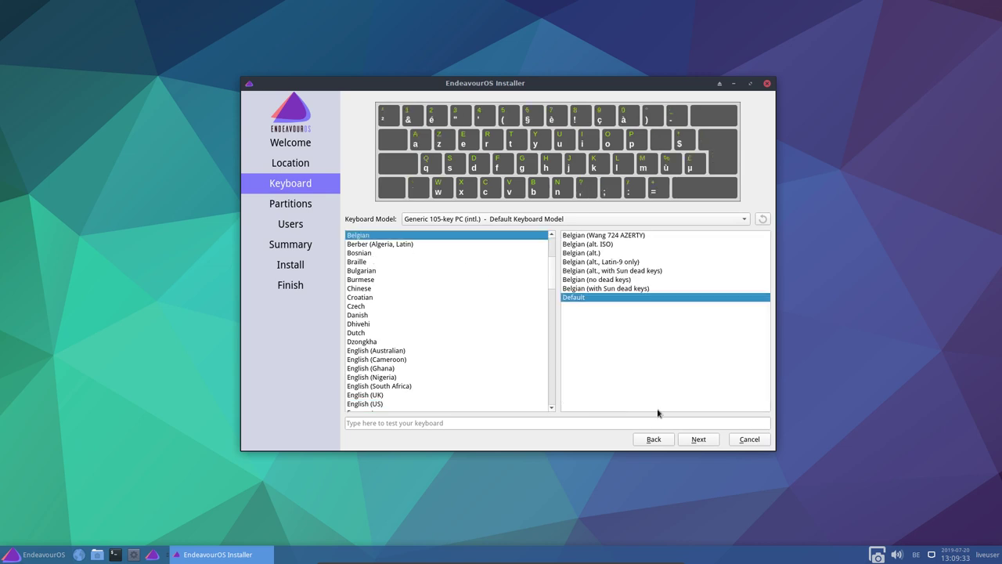
left_click(699, 440)
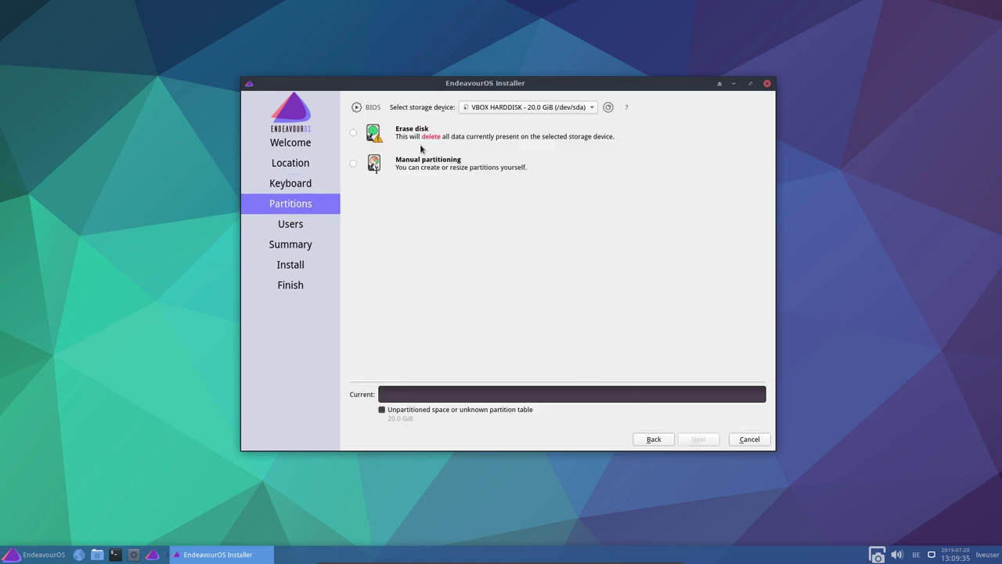
Choose Erase disk and, after trying both swap variants, select No Swap
left_click(407, 134)
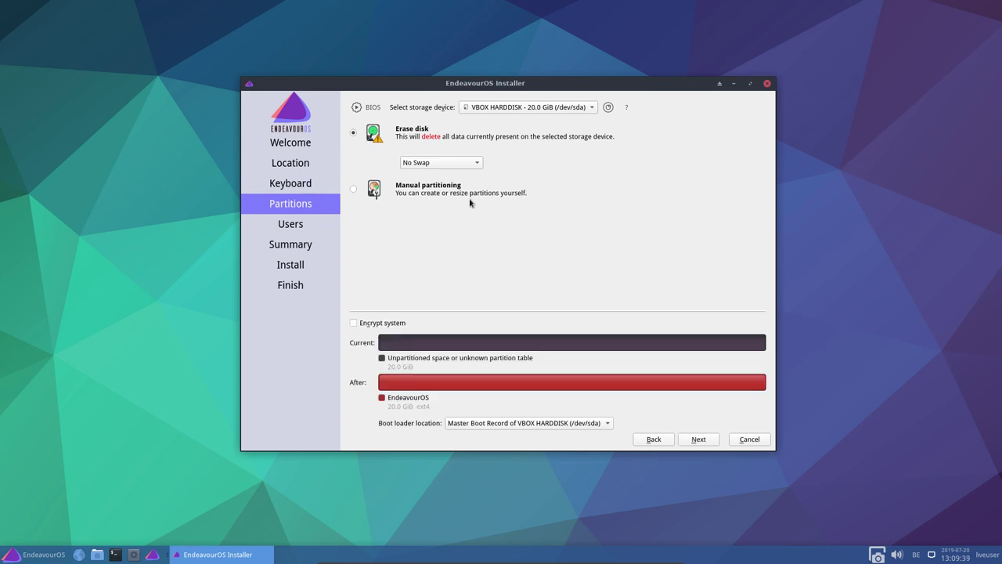
left_click(470, 162)
left_click(468, 176)
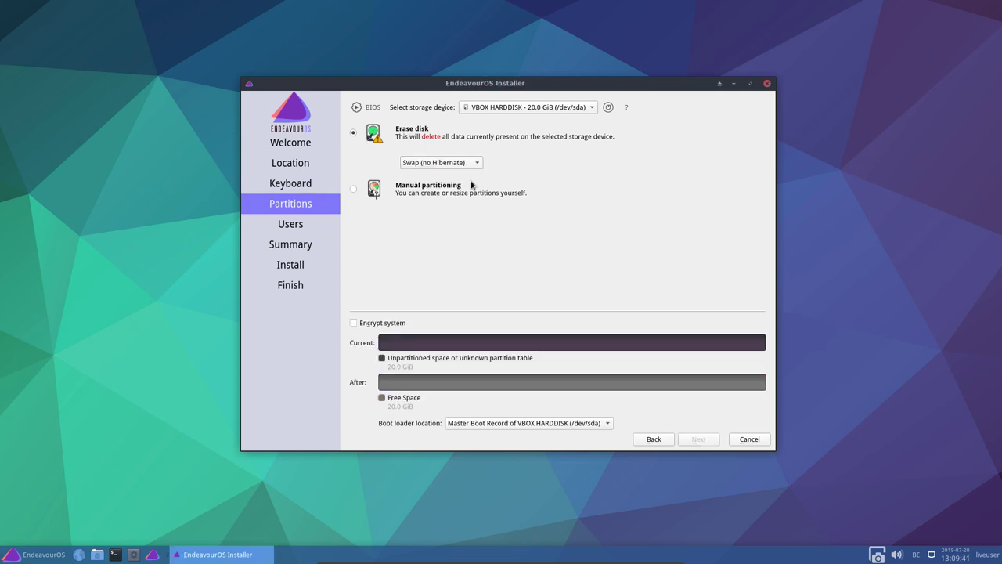
left_click(467, 164)
left_click(464, 176)
left_click(457, 165)
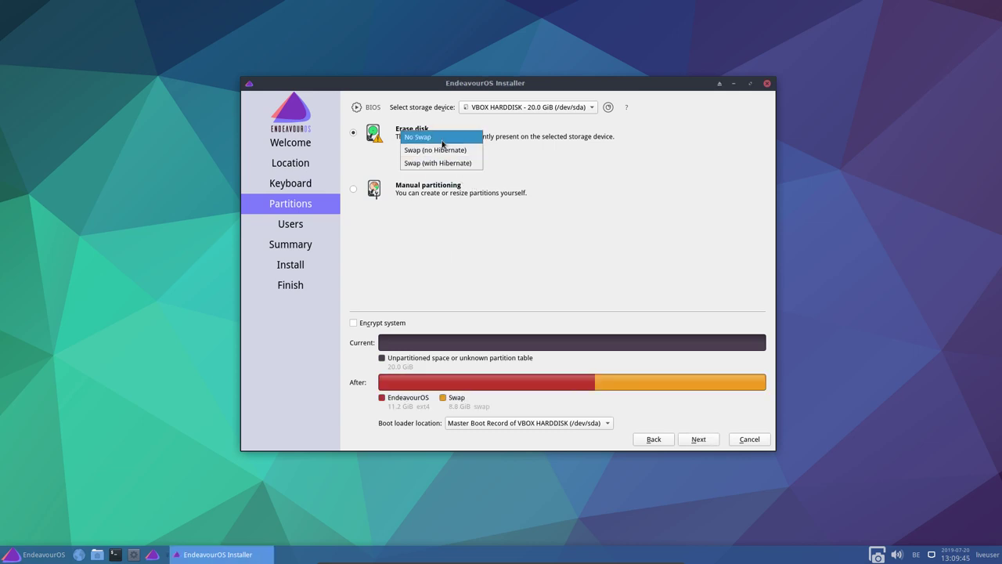
left_click(438, 137)
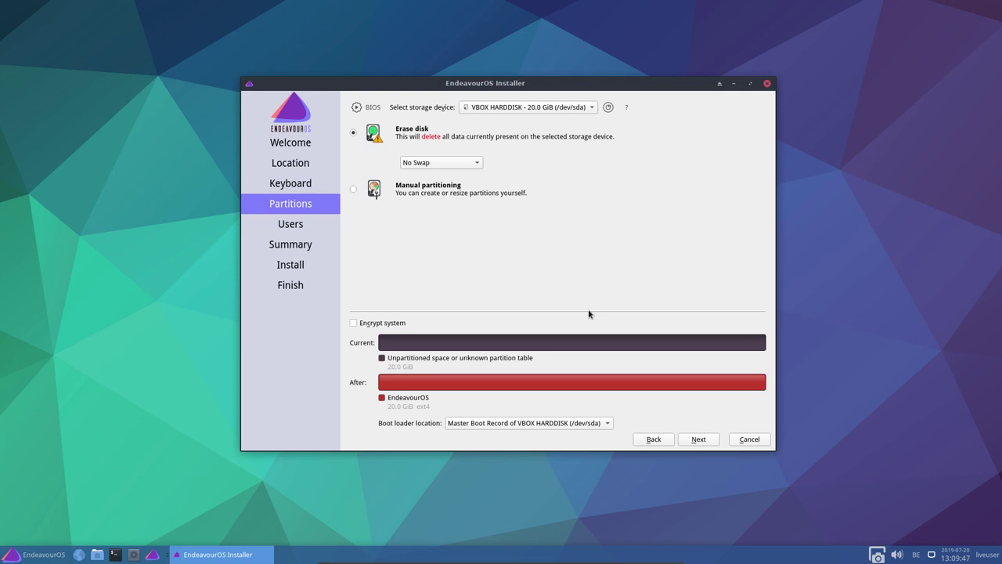
Enter the user's name and set the computer name to Endeavour
left_click(699, 440)
type("erik")
key("Tab")
key("Tab")
key("BackSpace")
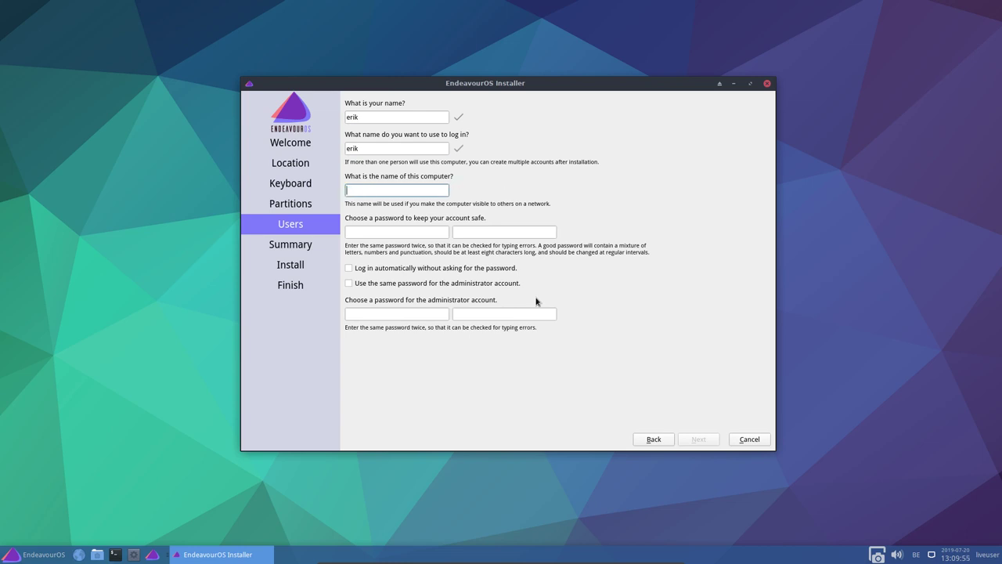
type("Endeavour")
Set and confirm the account password, enable auto-login and admin password reuse, then request installation
left_click(371, 235)
type("••••")
key("Tab")
type("••••")
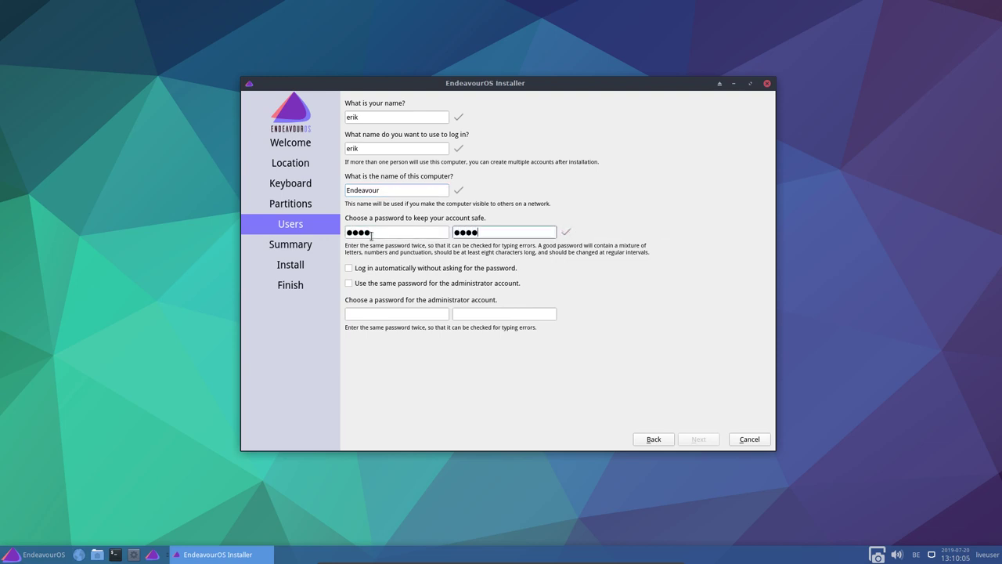
left_click(395, 270)
left_click(395, 284)
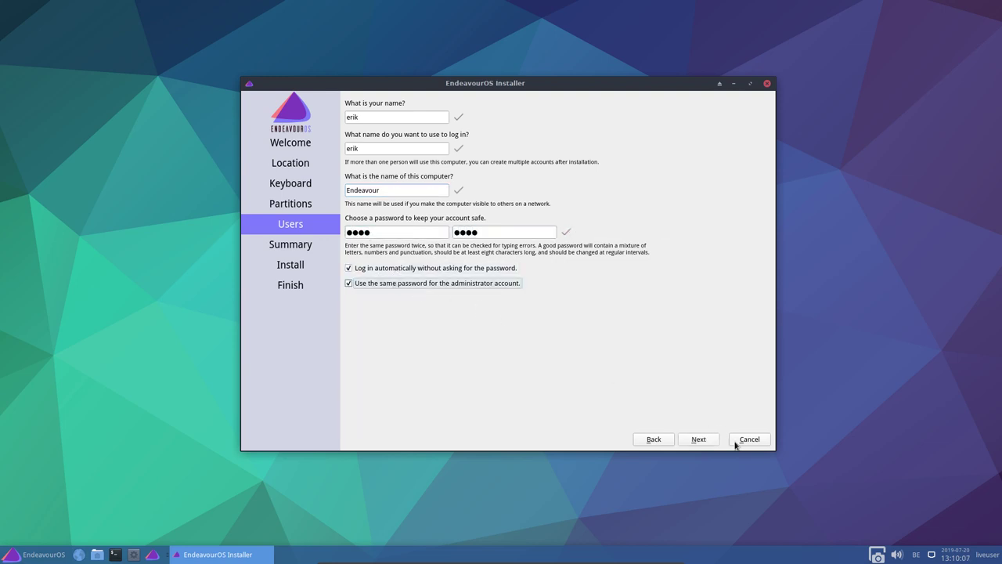
left_click(718, 443)
left_click(717, 441)
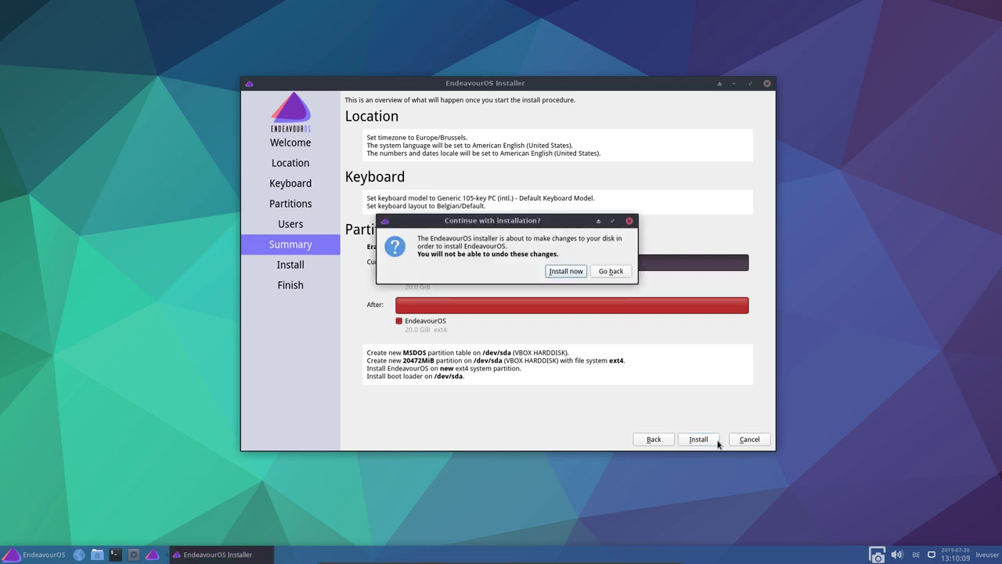
Confirm with 'Install now' to begin installing EndeavourOS
left_click(565, 272)
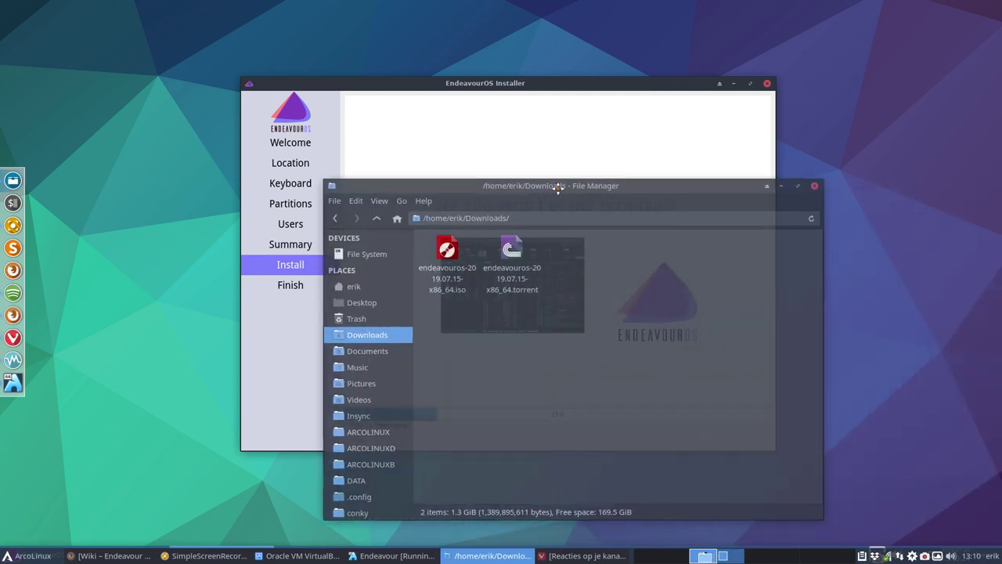
Delete the EndeavourOS .torrent file from Downloads, keeping the ISO, and close the file manager
left_click(423, 220)
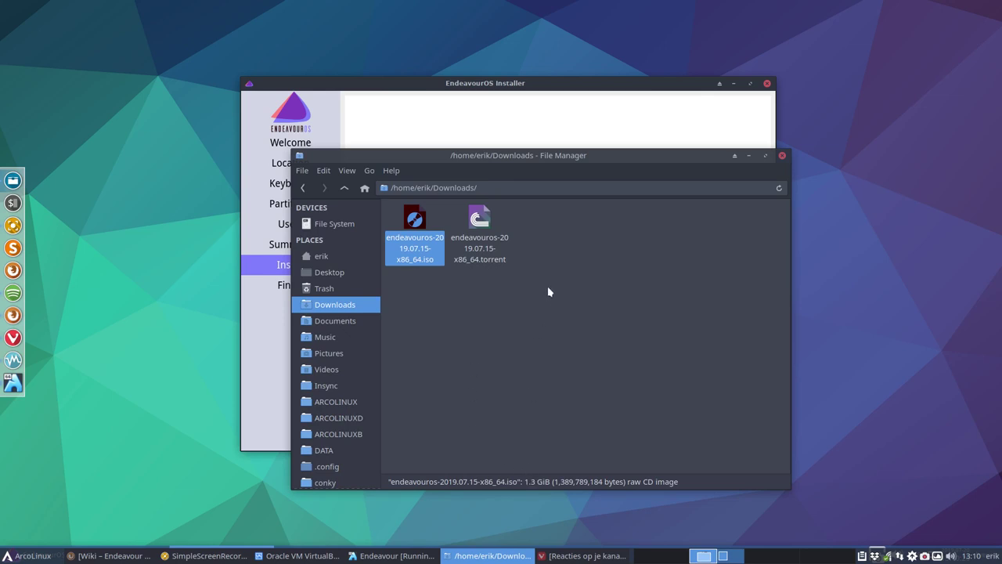
left_click(480, 223)
key("Delete")
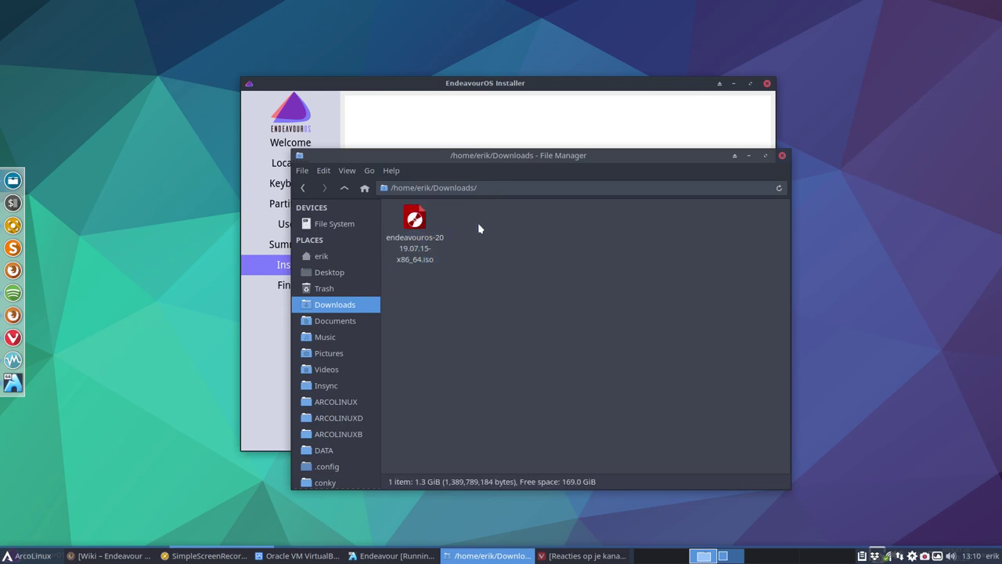
left_click(783, 159)
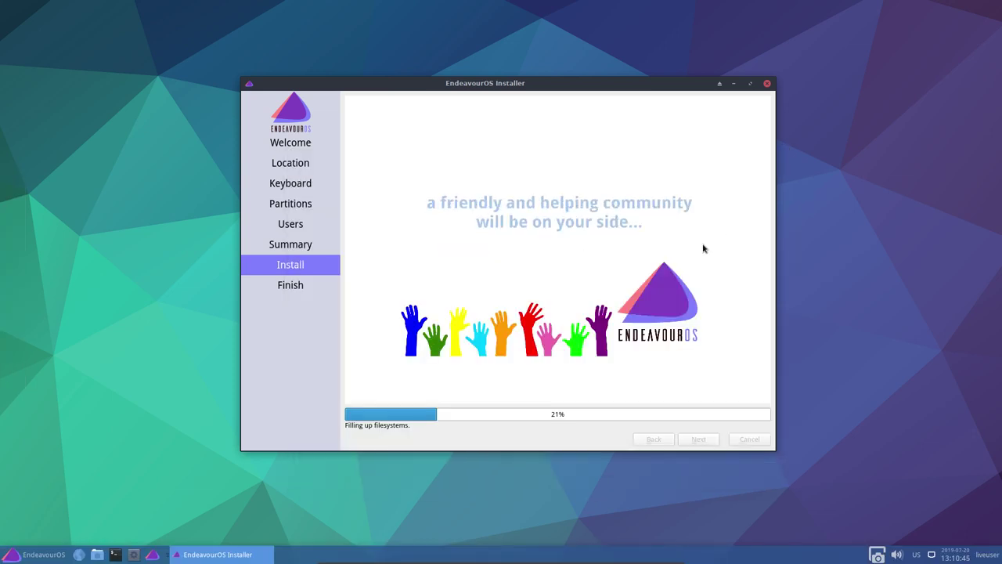
Launch Mail Reader from the Whisker menu and cancel its preferred-application dialog
left_click(23, 554)
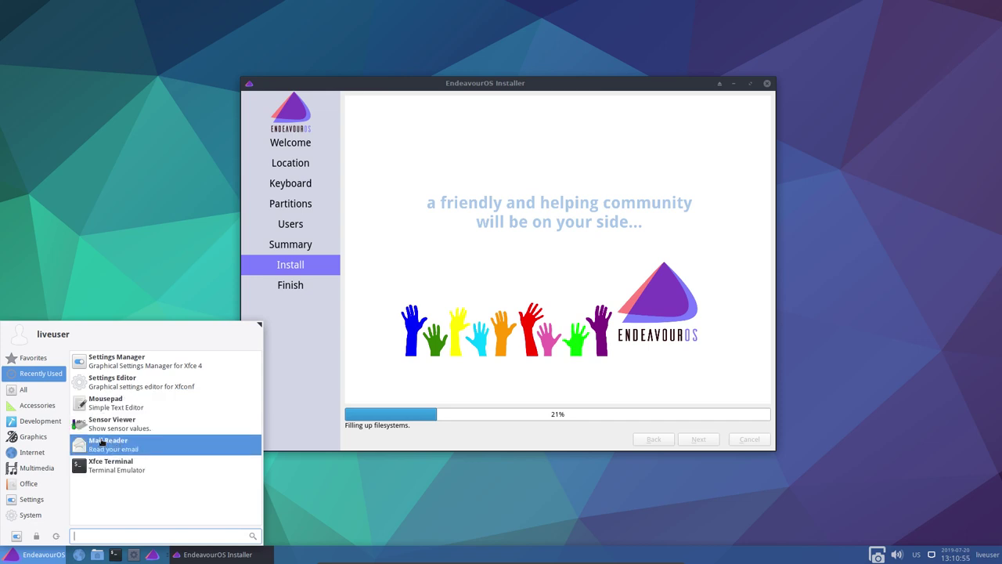
left_click(101, 446)
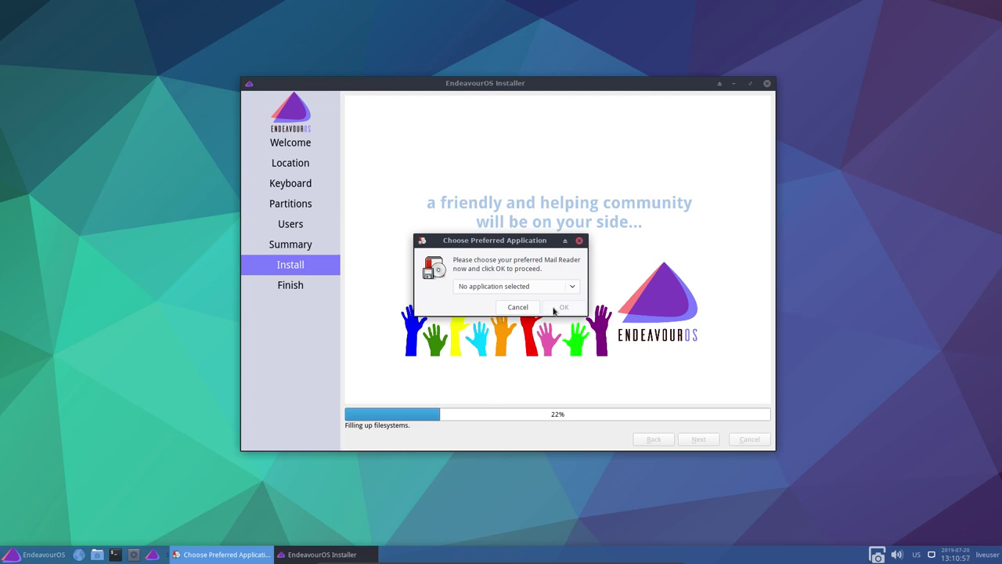
left_click(531, 307)
Browse the Whisker menu's application categories and scroll through their lists
left_click(34, 556)
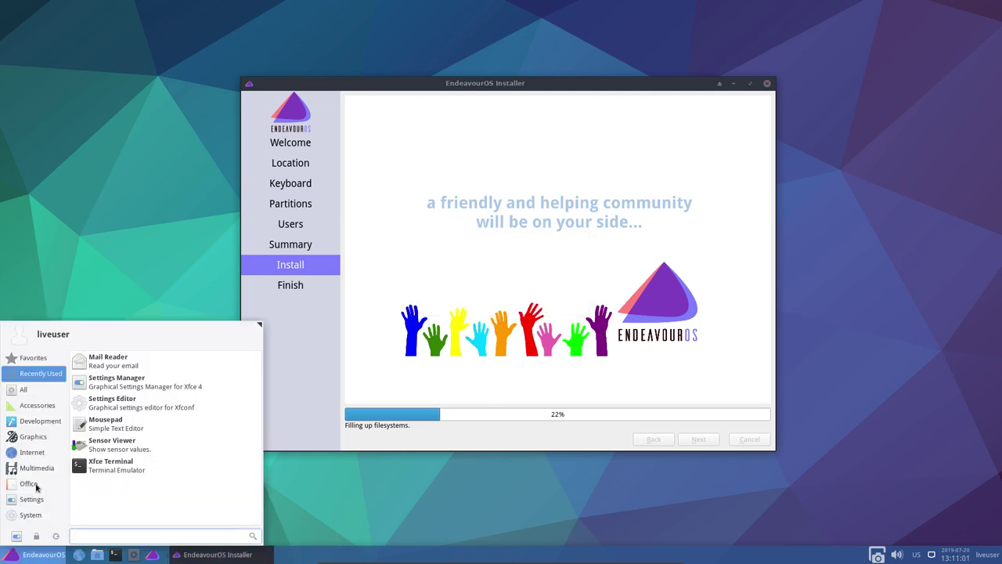
mouse_move(43, 393)
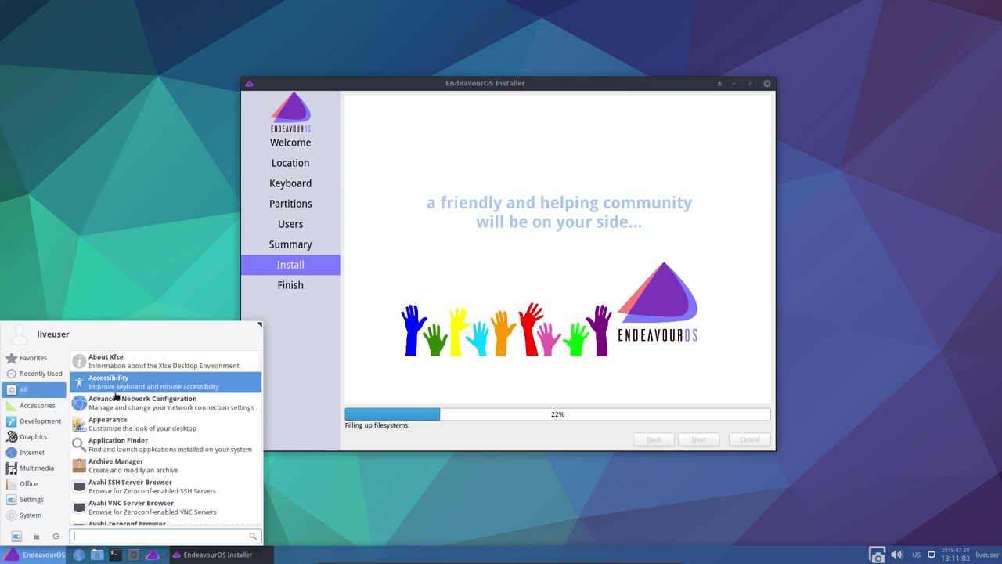
mouse_move(41, 418)
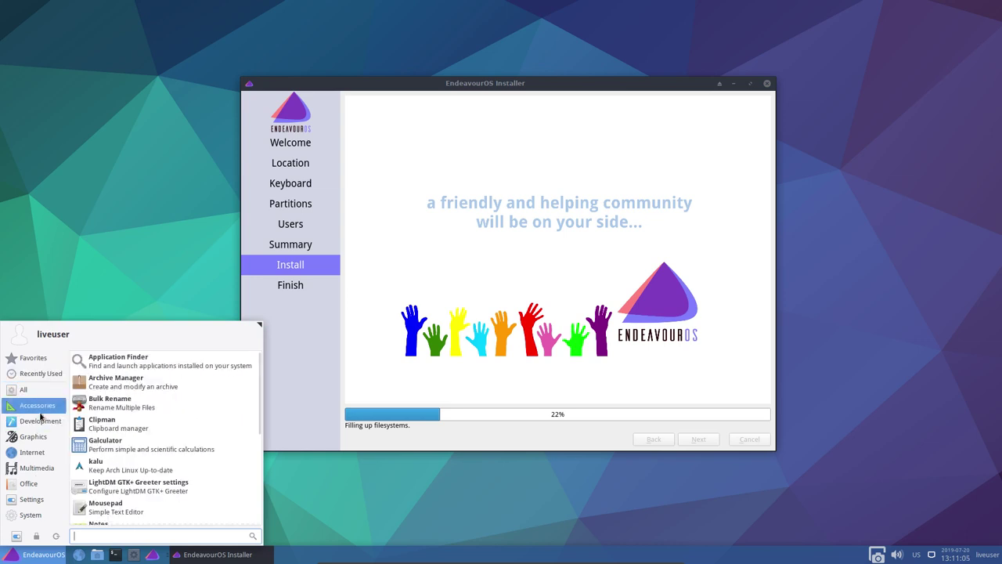
scroll(135, 414, "down", 5)
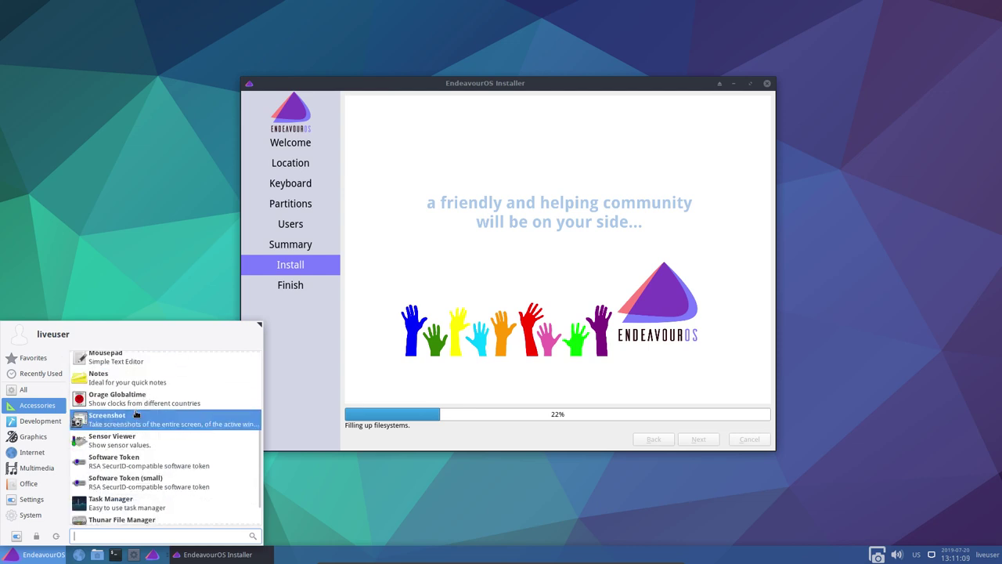
scroll(136, 415, "down", 2)
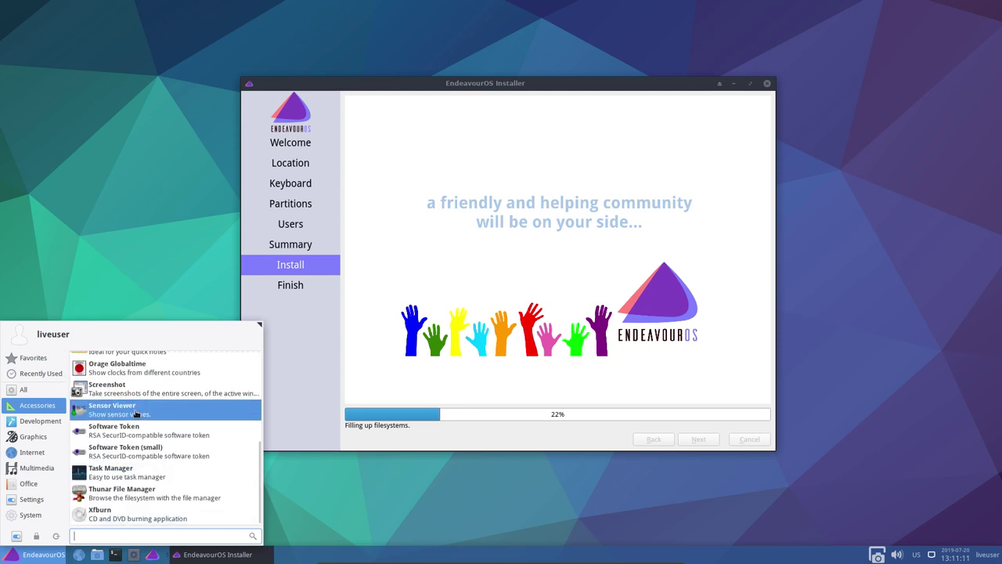
scroll(136, 413, "up", 3)
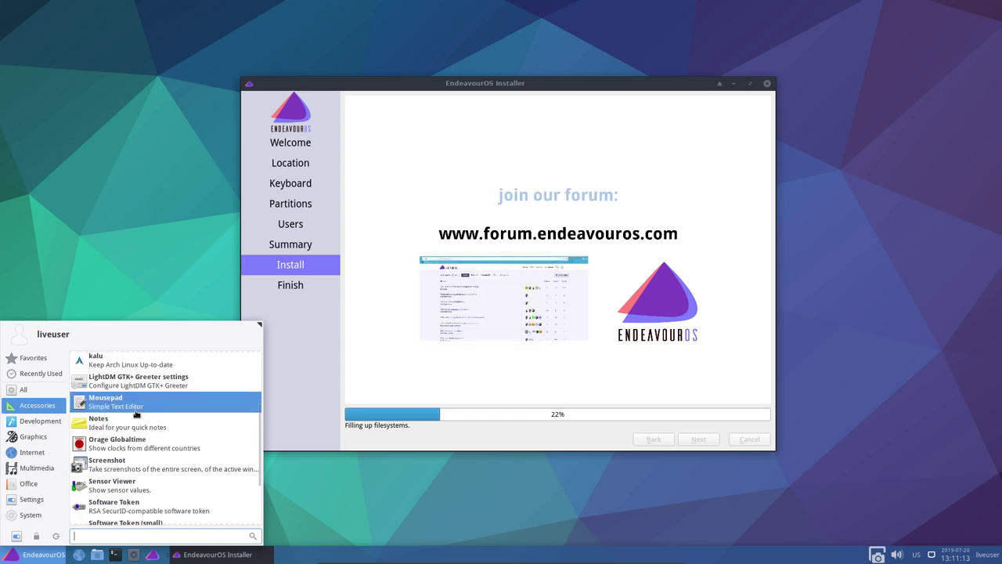
scroll(136, 413, "up", 1)
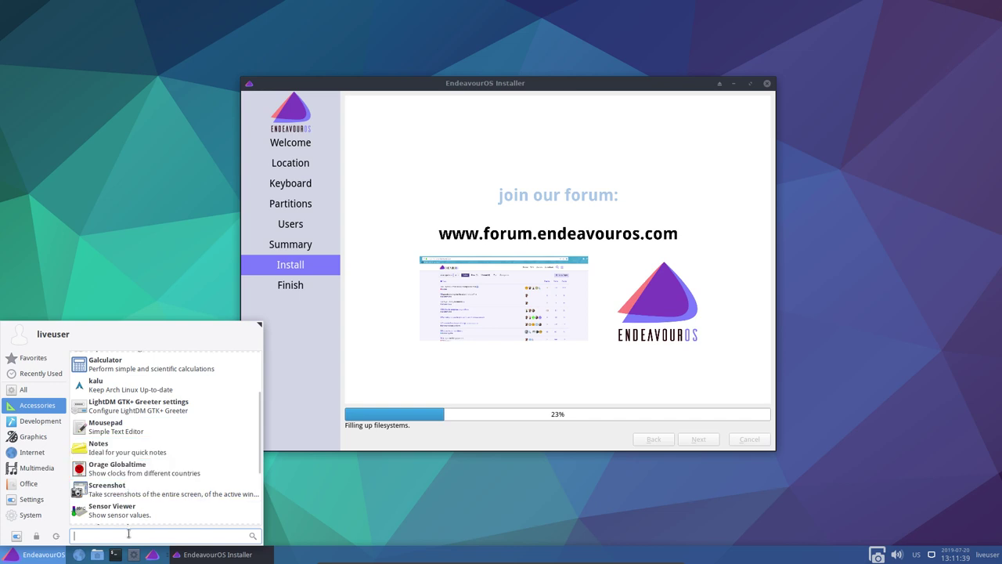
scroll(128, 510, "down", 3)
scroll(128, 510, "down", 1)
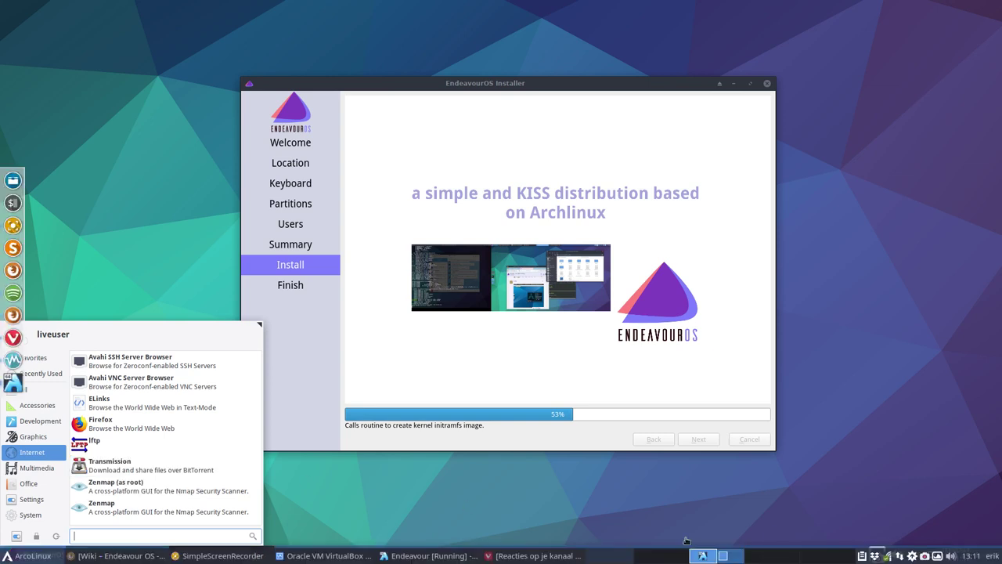
left_click(15, 558)
type("q")
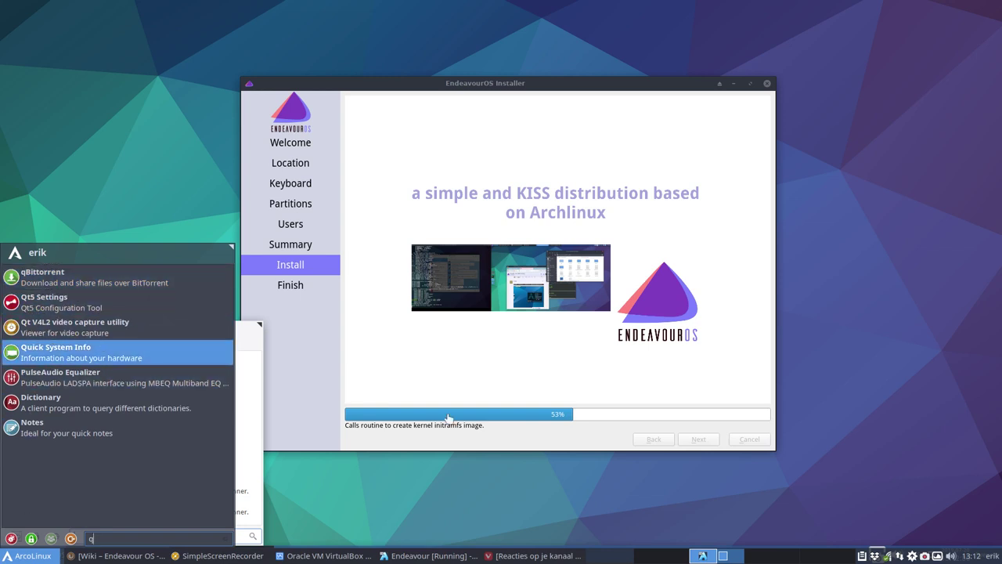
left_click(253, 345)
left_click(459, 368)
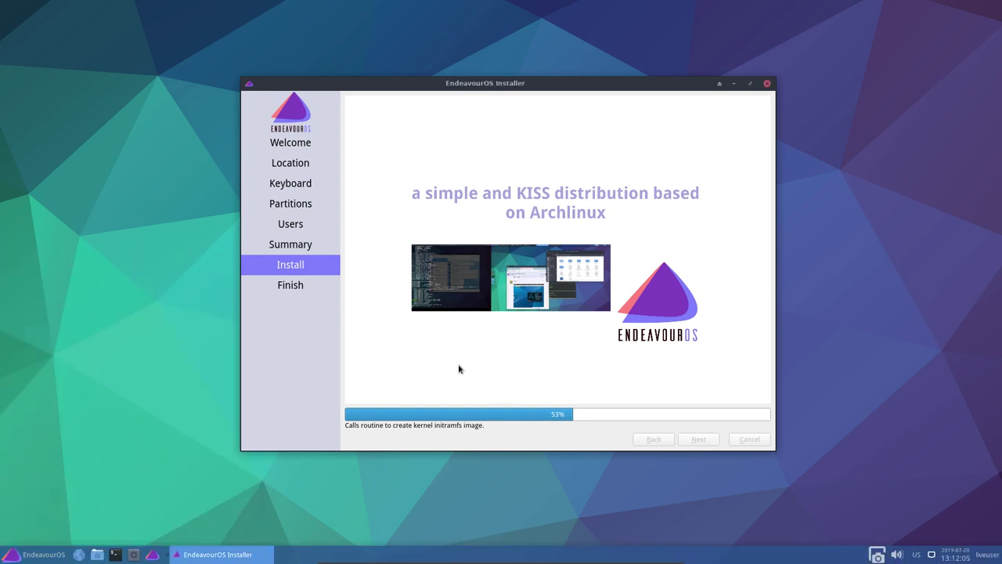
left_click(39, 555)
left_click(33, 452)
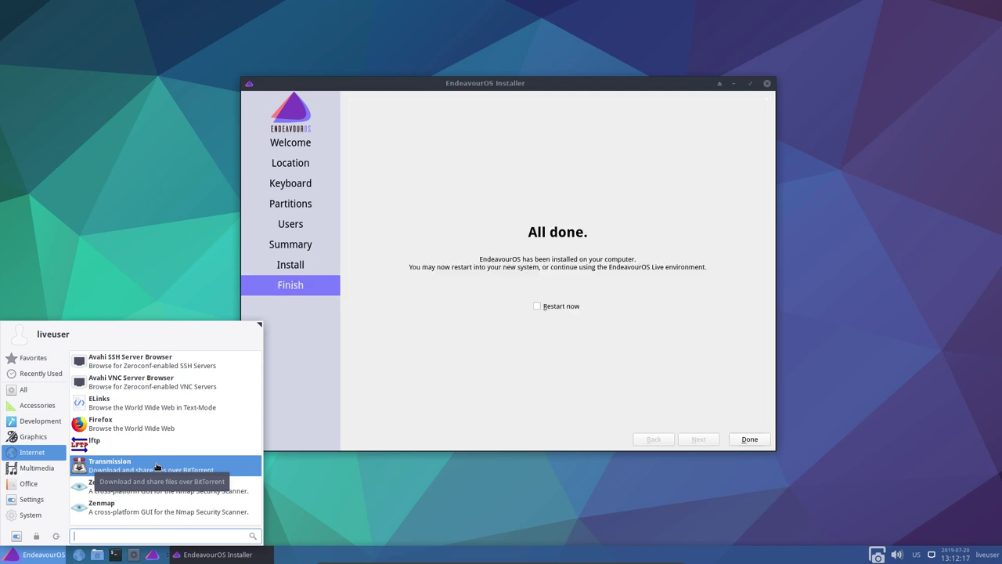
Tick Restart now in the installer and view the Multimedia and Office menu categories
left_click(538, 309)
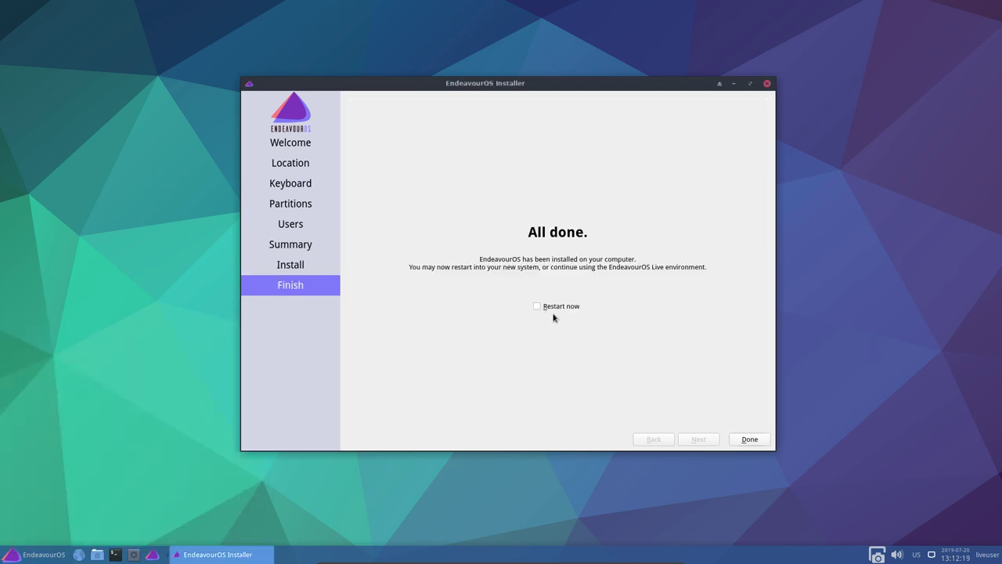
left_click(538, 306)
left_click(35, 555)
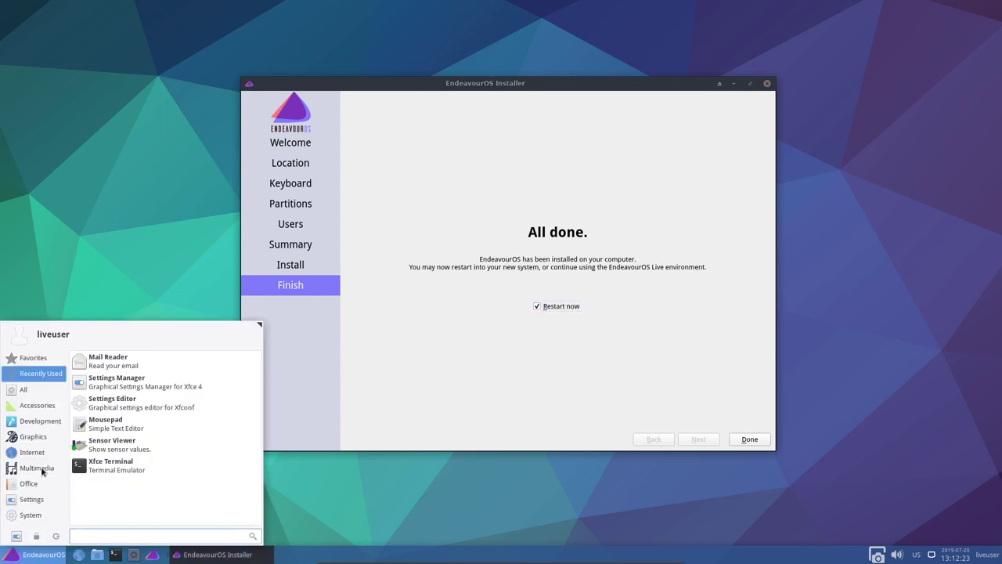
left_click(41, 473)
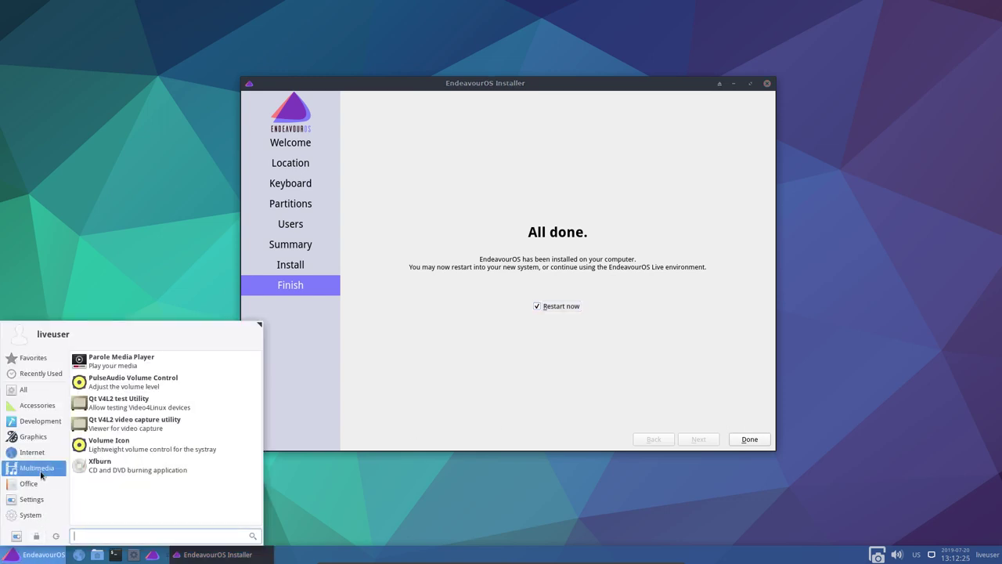
left_click(35, 489)
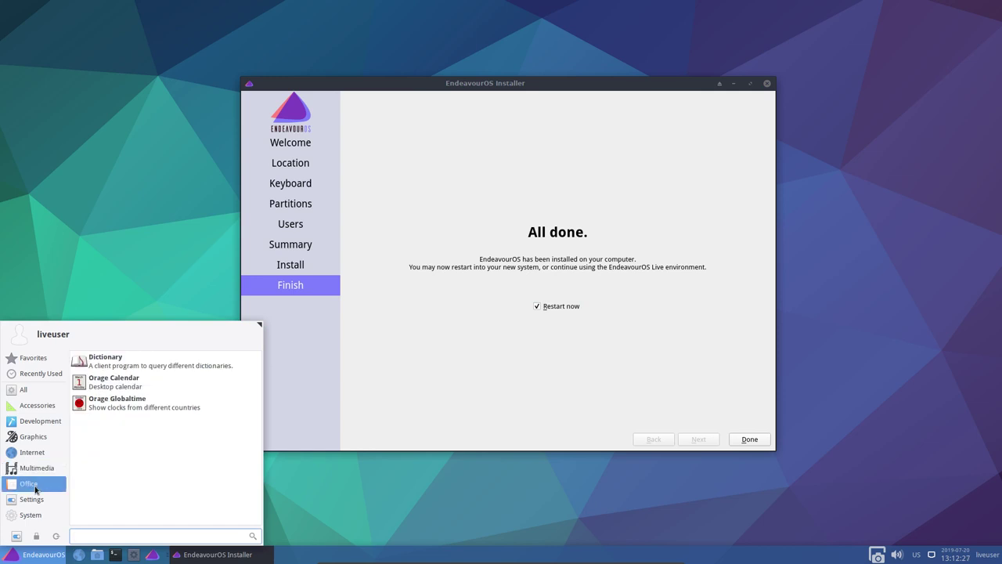
Scroll through the Settings applications list, then finish the installer with Done to restart
left_click(33, 500)
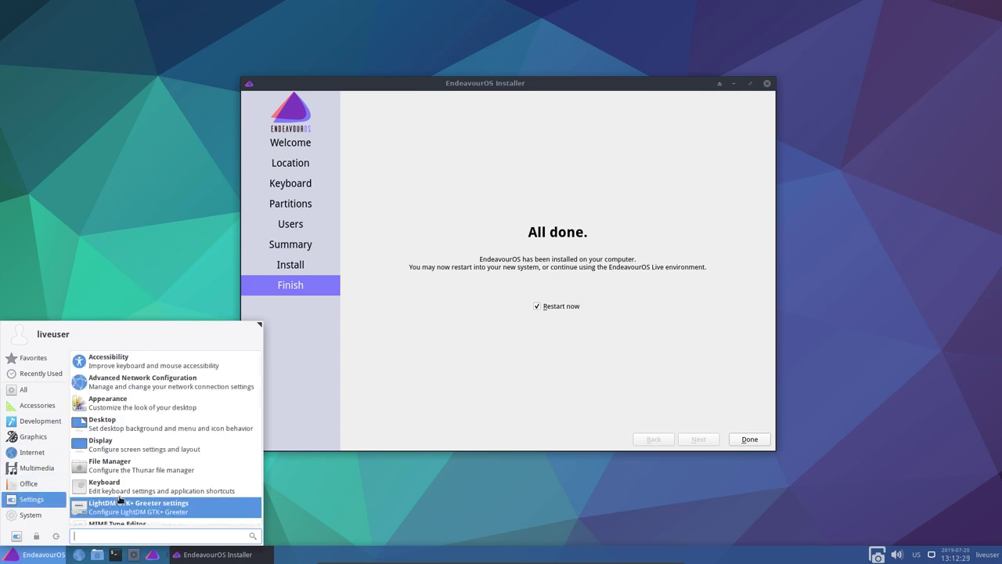
scroll(119, 502, "down", 2)
scroll(120, 499, "down", 3)
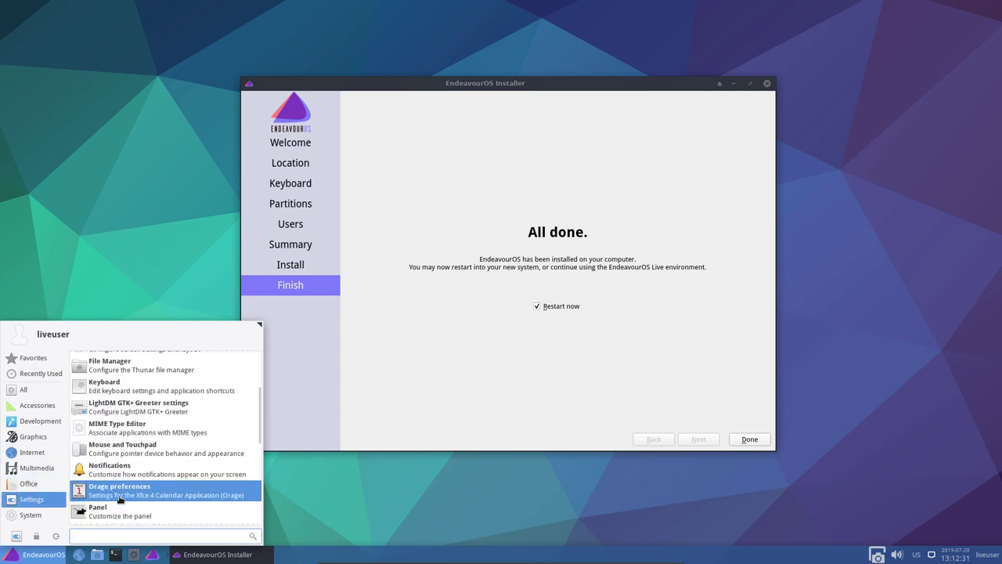
scroll(120, 499, "down", 4)
scroll(119, 499, "down", 1)
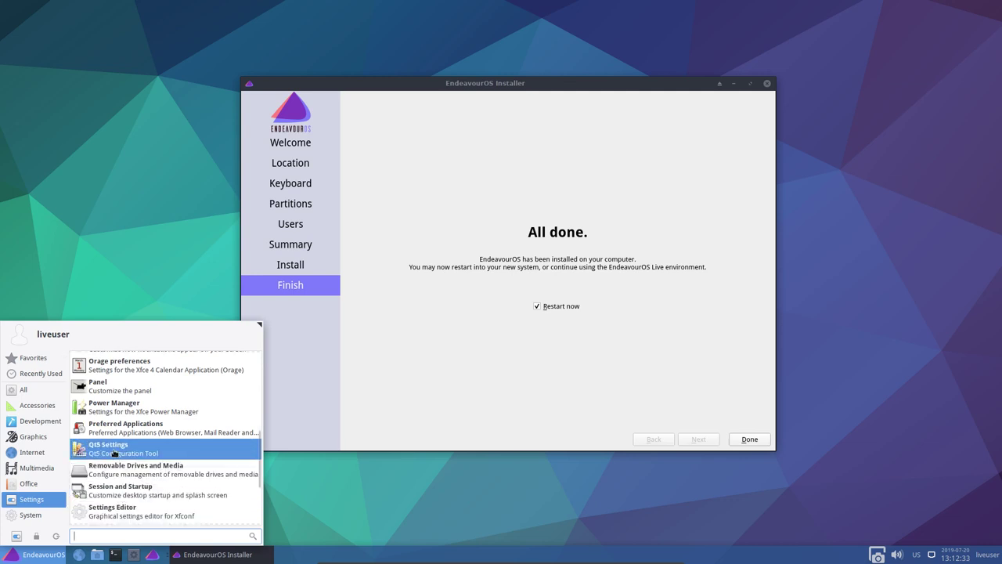
scroll(128, 453, "down", 4)
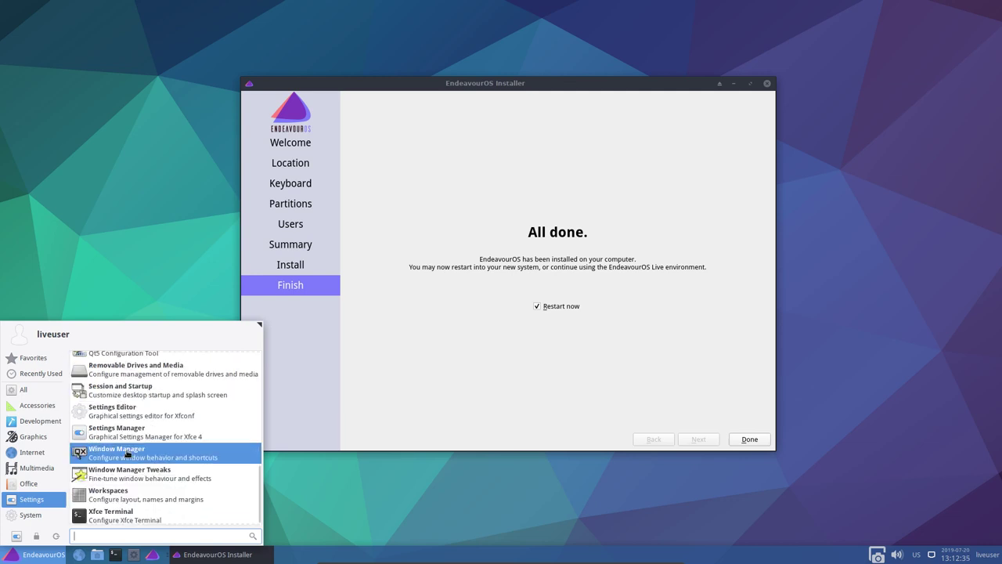
scroll(127, 455, "up", 5)
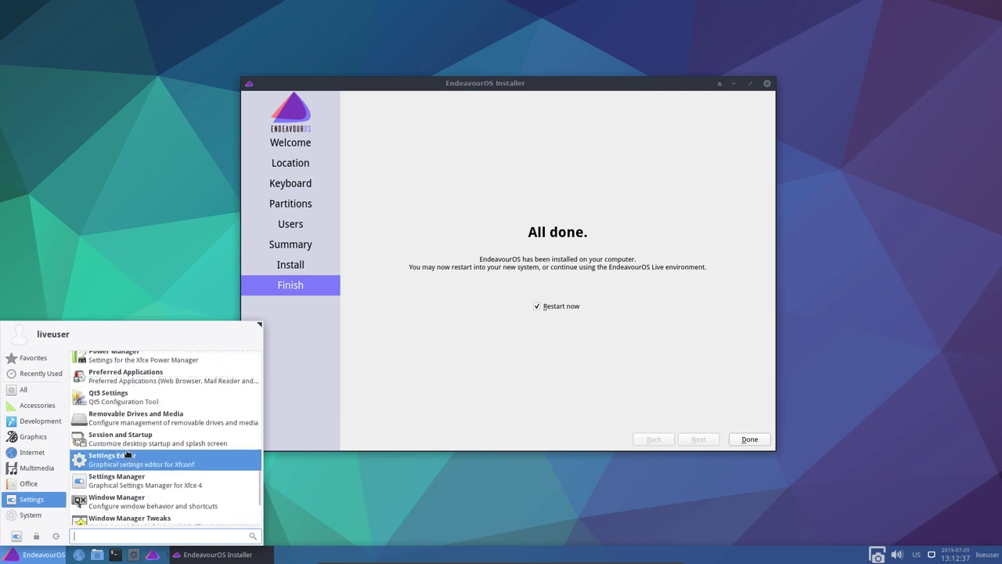
scroll(127, 454, "up", 1)
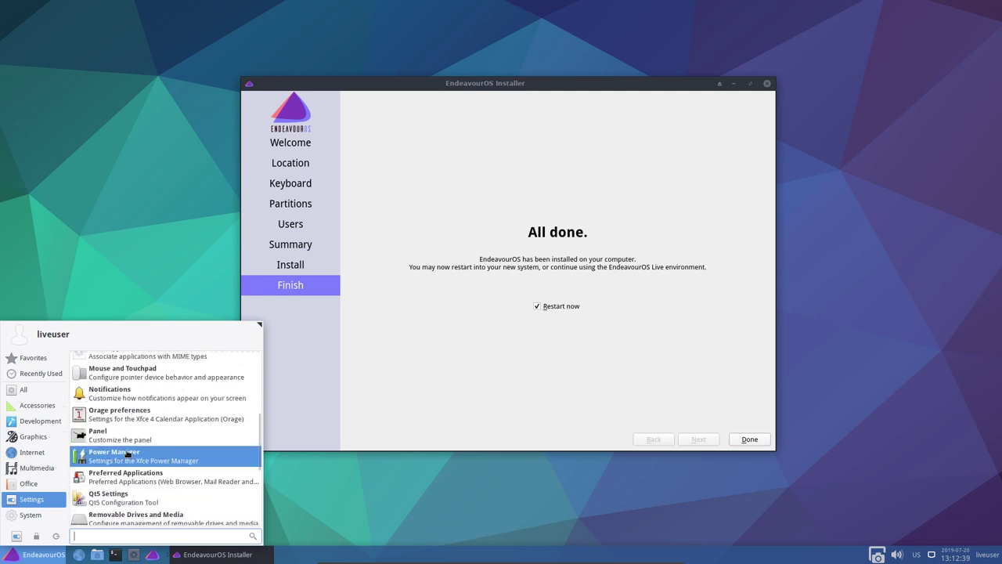
scroll(127, 454, "up", 7)
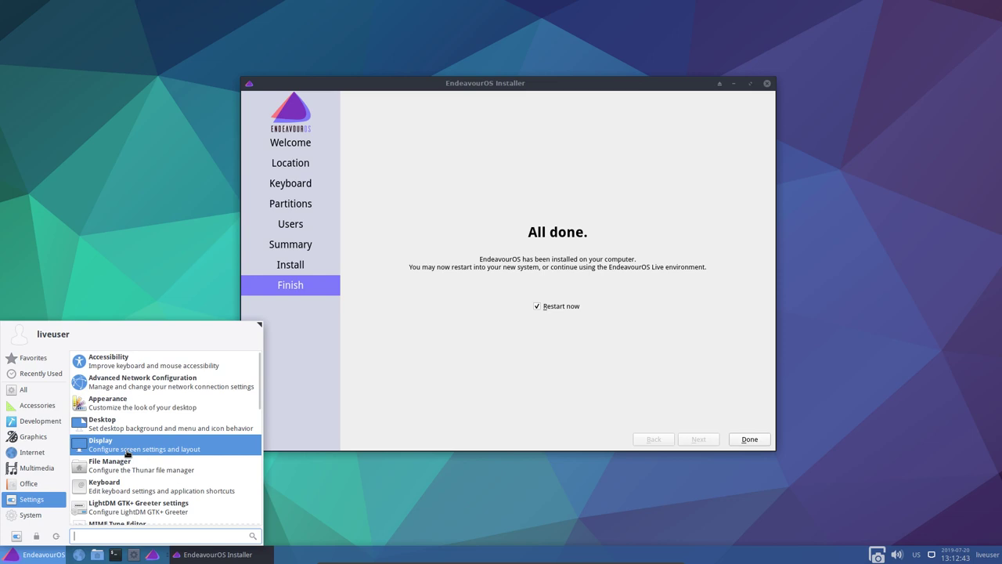
left_click(588, 360)
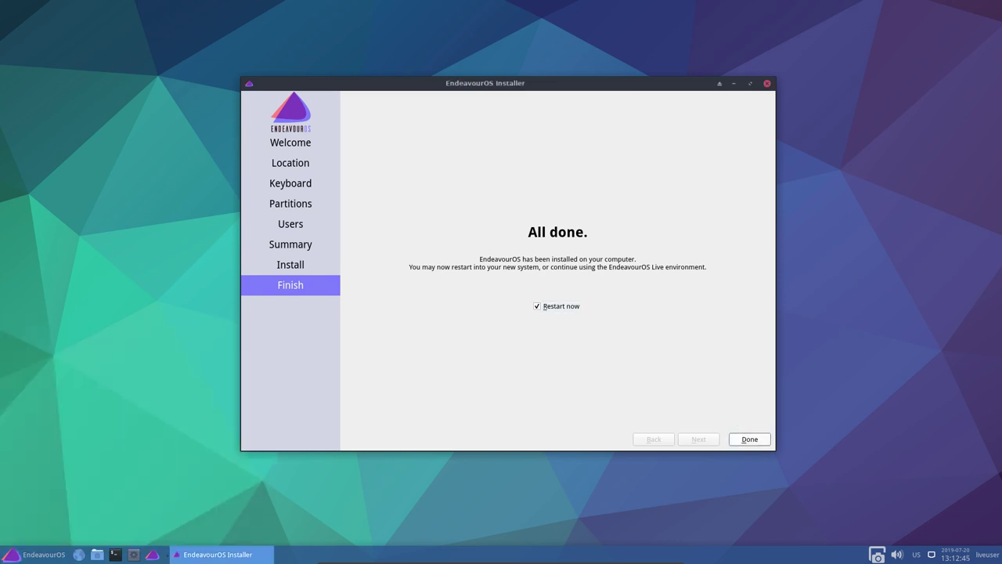
left_click(748, 440)
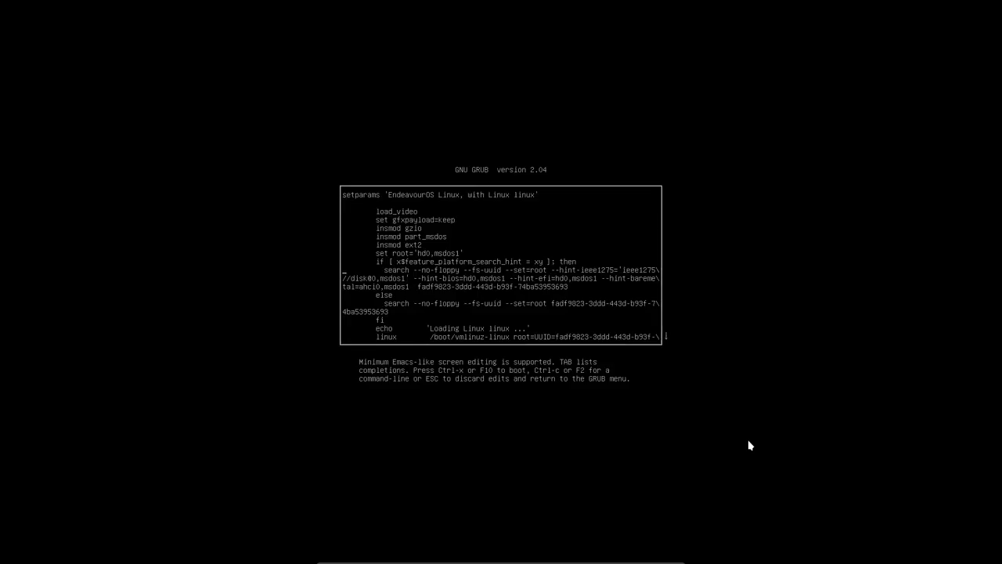
Step through the GRUB boot entry's lines down to the initrd lines and back to the top
key("Down")
key("Down")
key("Down")
key("Down")
key("Down")
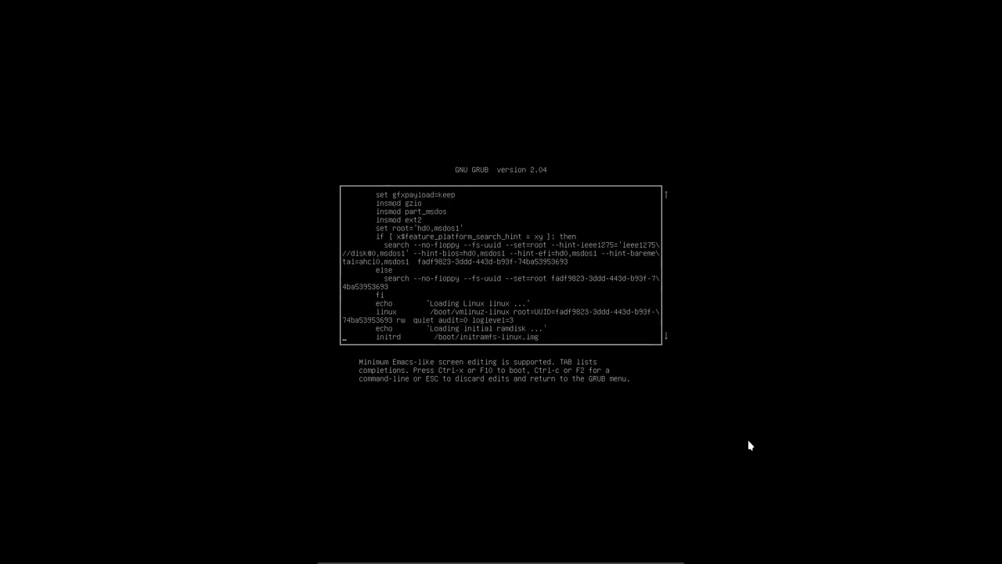
key("Down")
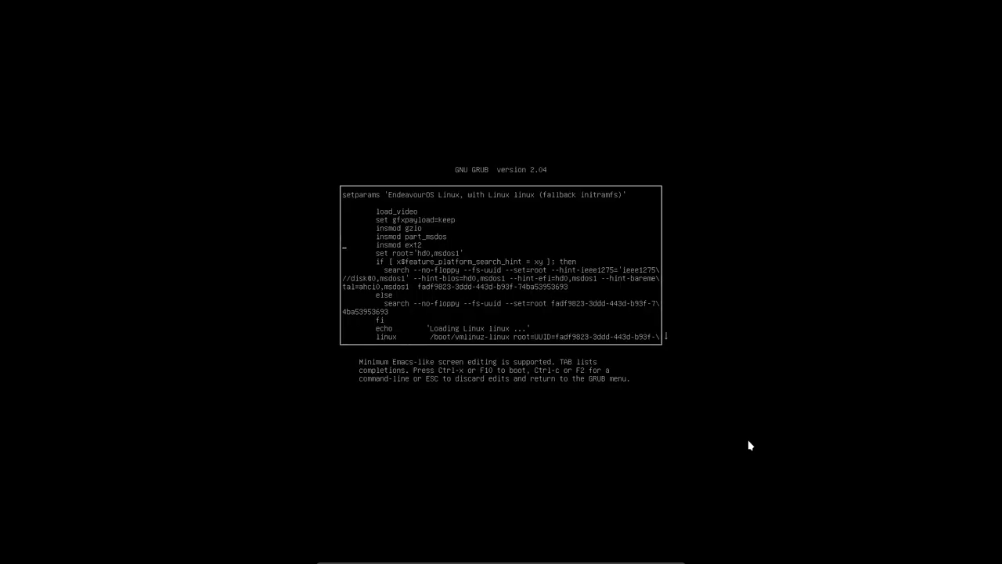
key("Down")
key("Down")
key("Down")
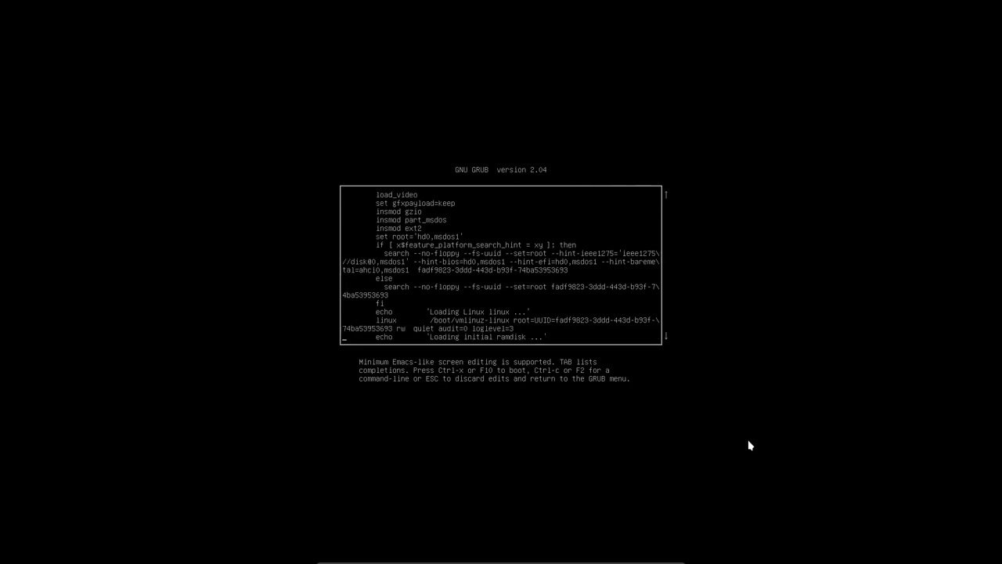
key("Up")
key("Up")
key("Up")
key("Up")
key("Up")
key("Up")
key("Up")
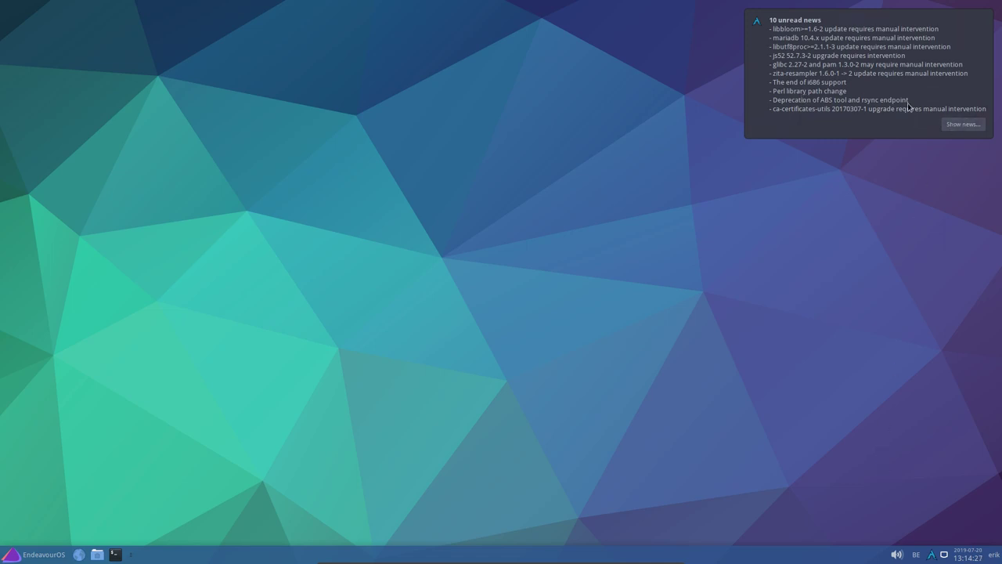
Dismiss the news popup, disable Arch Linux news for automatic and manual kalu checks, and log out
left_click(909, 106)
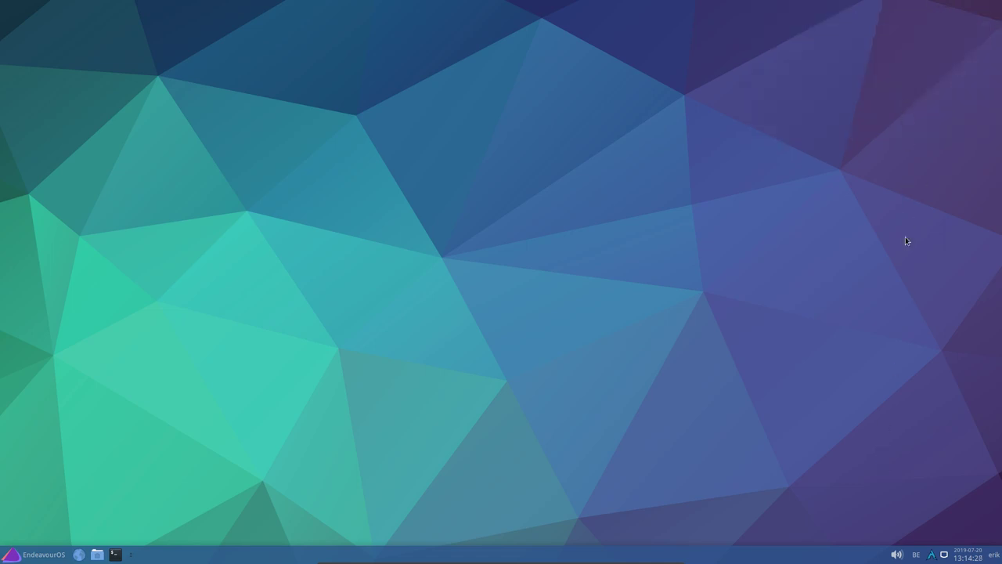
right_click(931, 556)
left_click(874, 475)
left_click(512, 270)
left_click(512, 333)
left_click(639, 390)
left_click(22, 555)
left_click(58, 541)
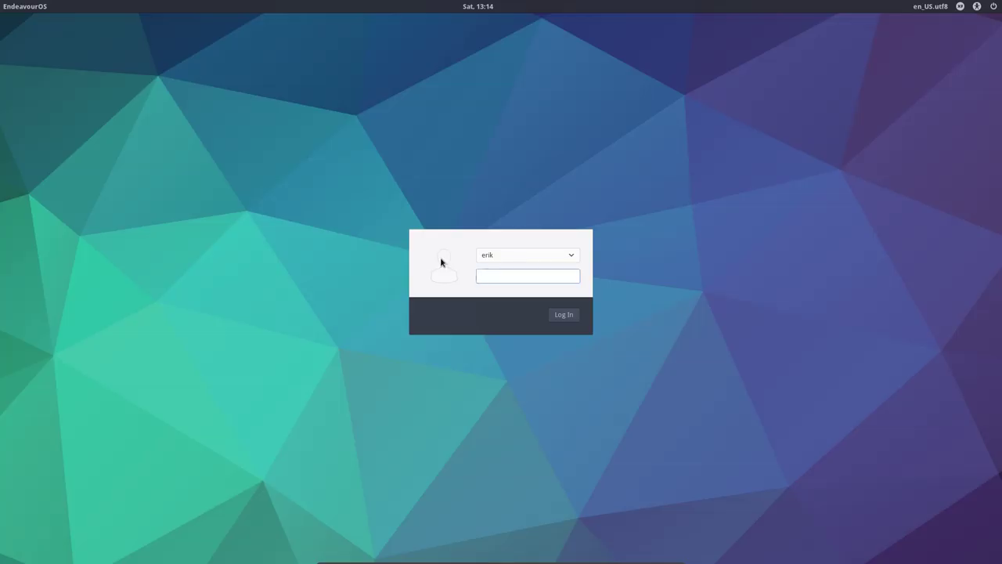
Log back in with the account password, turn off the connection notice permanently, and open the Whisker menu
key("Return")
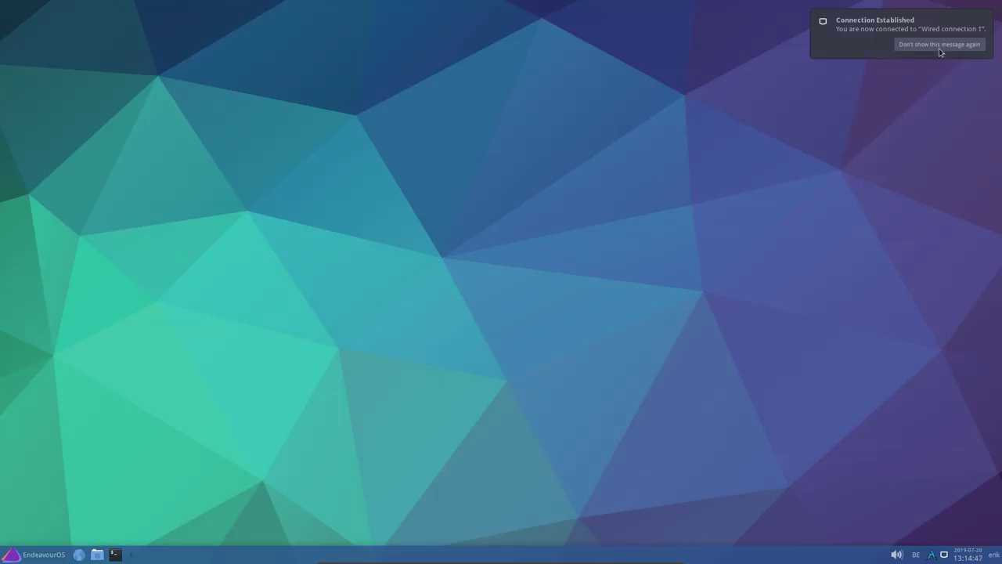
left_click(912, 44)
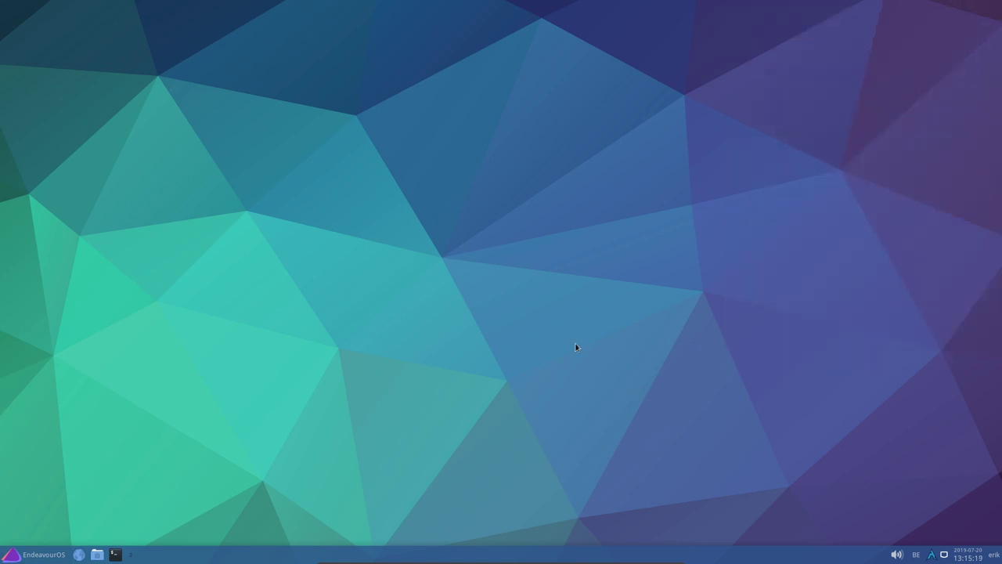
left_click(32, 555)
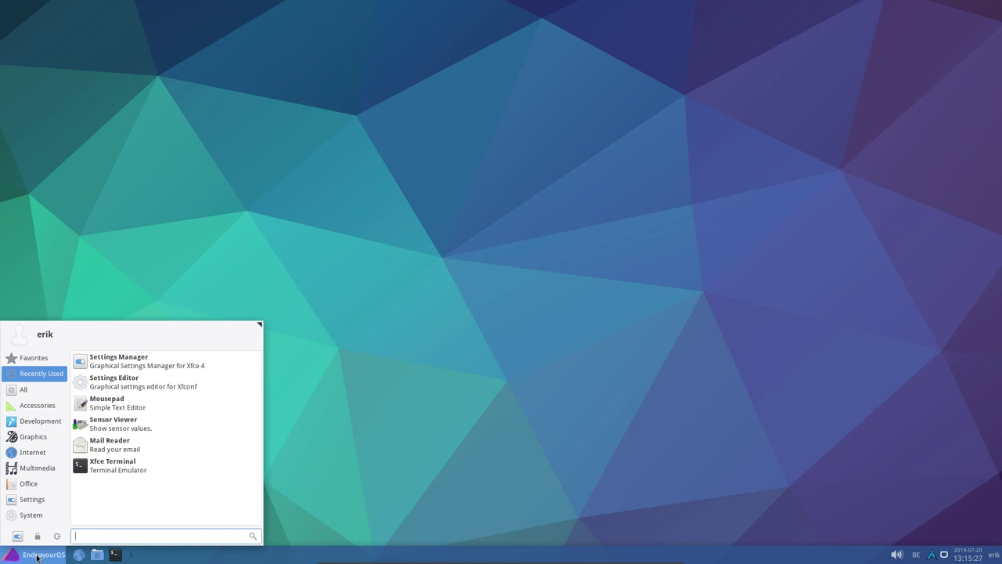
Dismiss the Whisker menu by clicking on the empty desktop
left_click(432, 312)
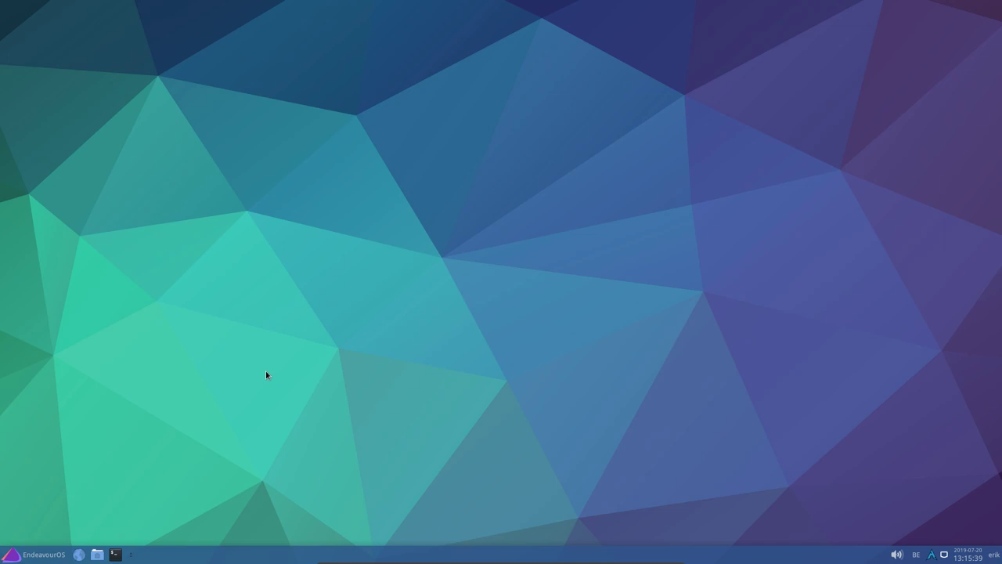
left_click(115, 554)
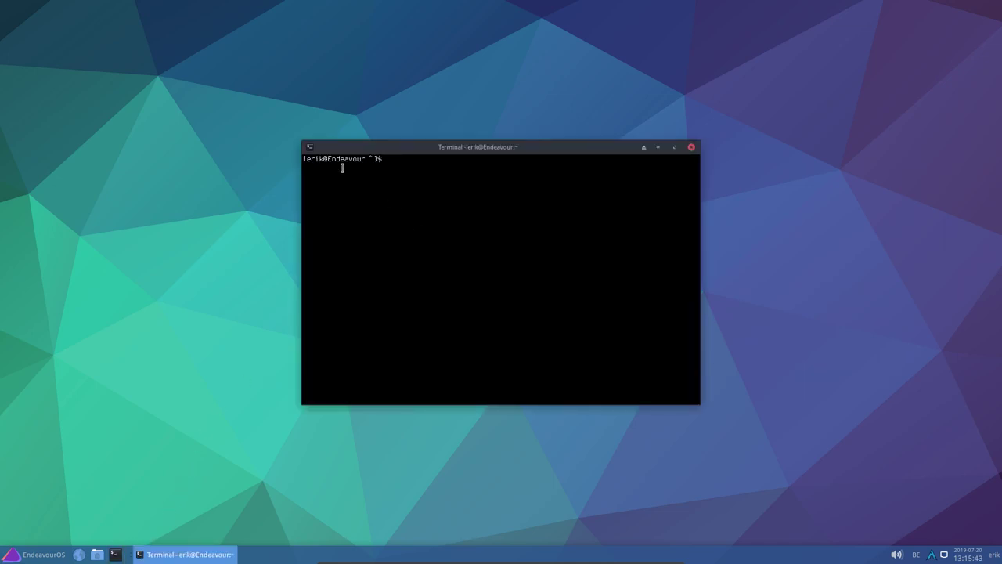
right_click(507, 149)
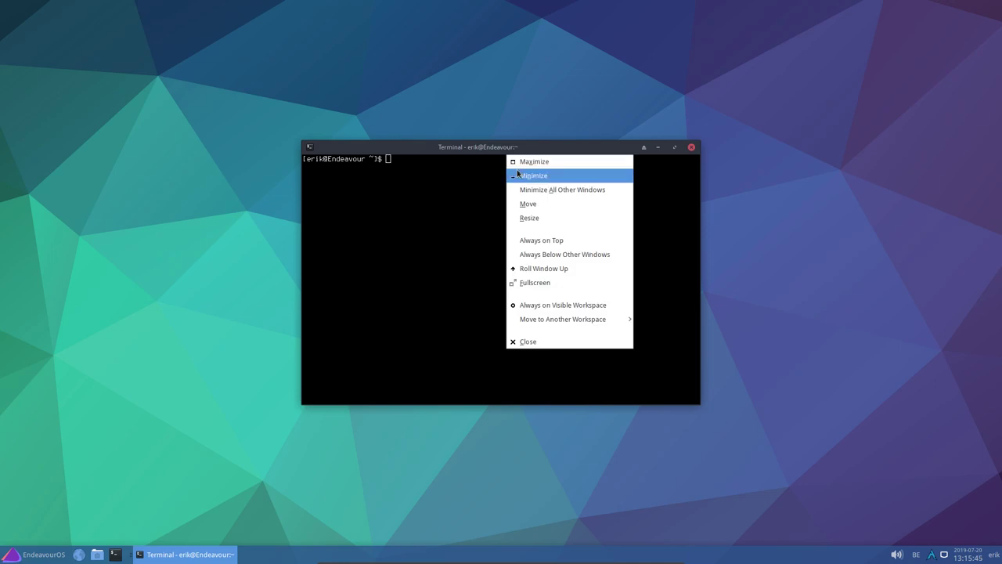
left_click(447, 188)
right_click(449, 192)
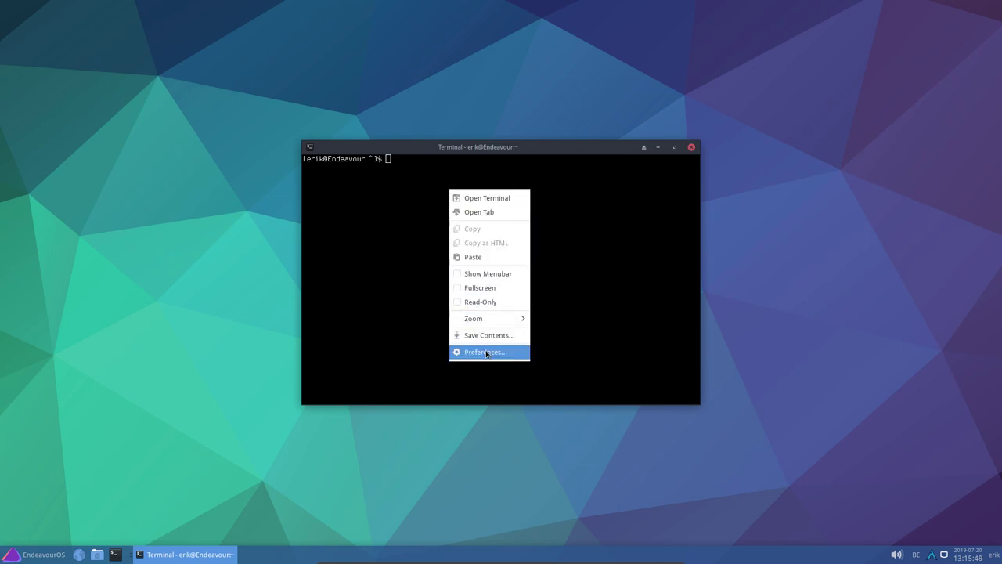
left_click(485, 353)
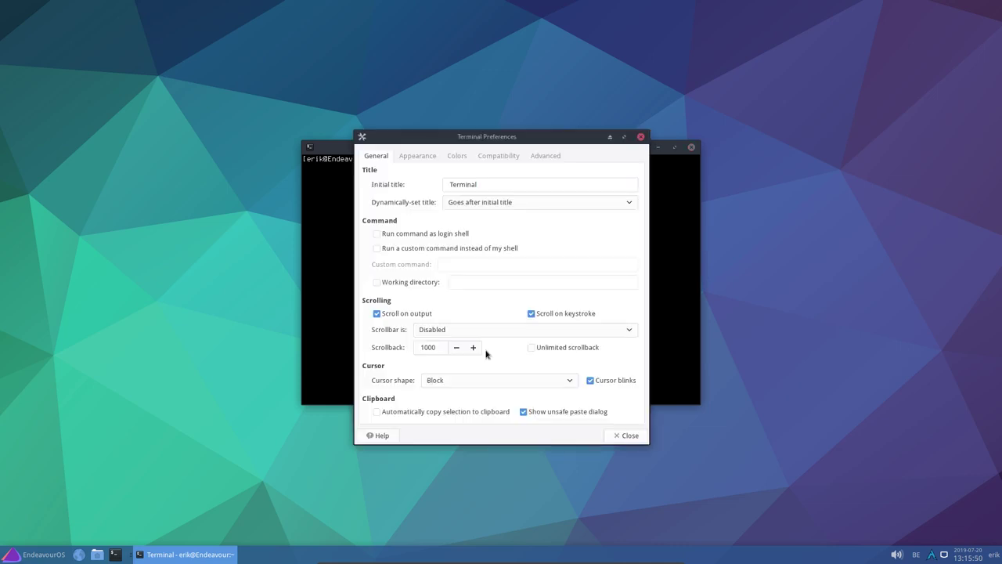
left_click(543, 156)
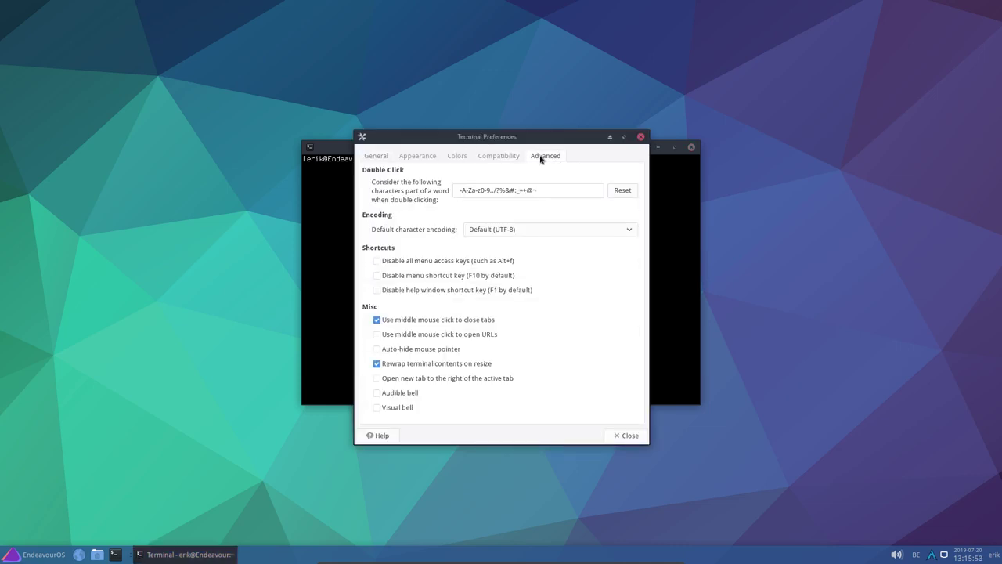
left_click(640, 137)
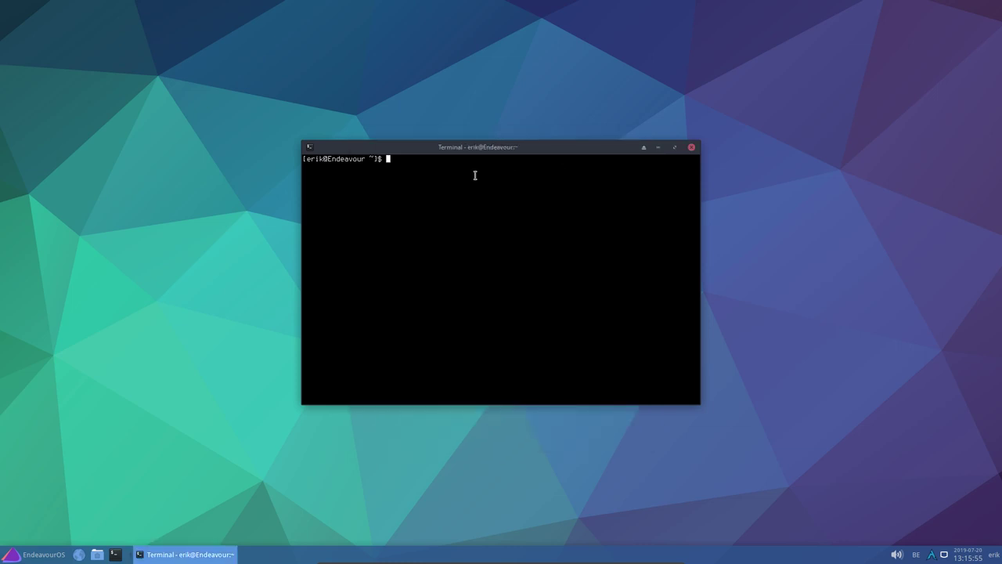
right_click(468, 168)
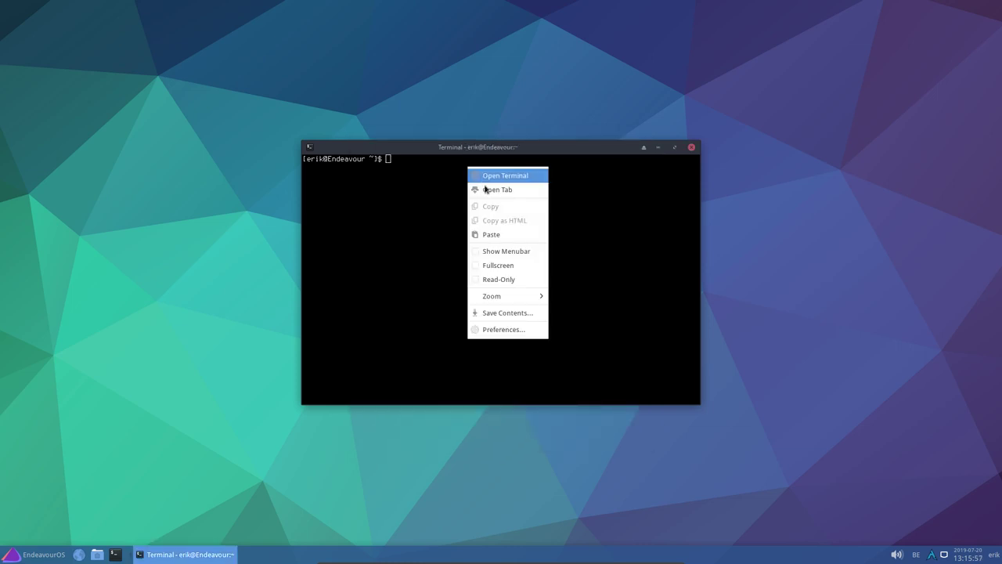
left_click(497, 251)
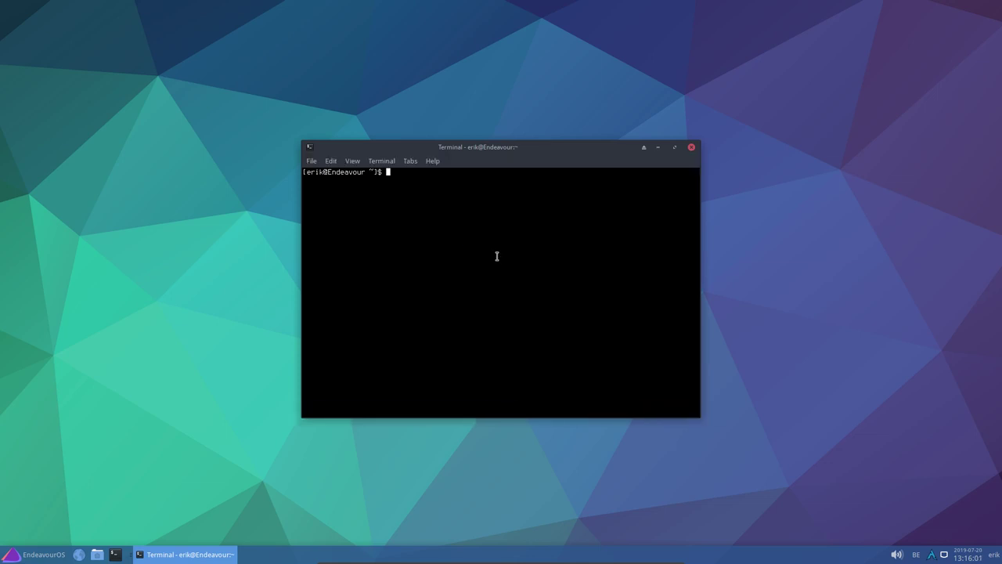
left_click(434, 161)
left_click(439, 193)
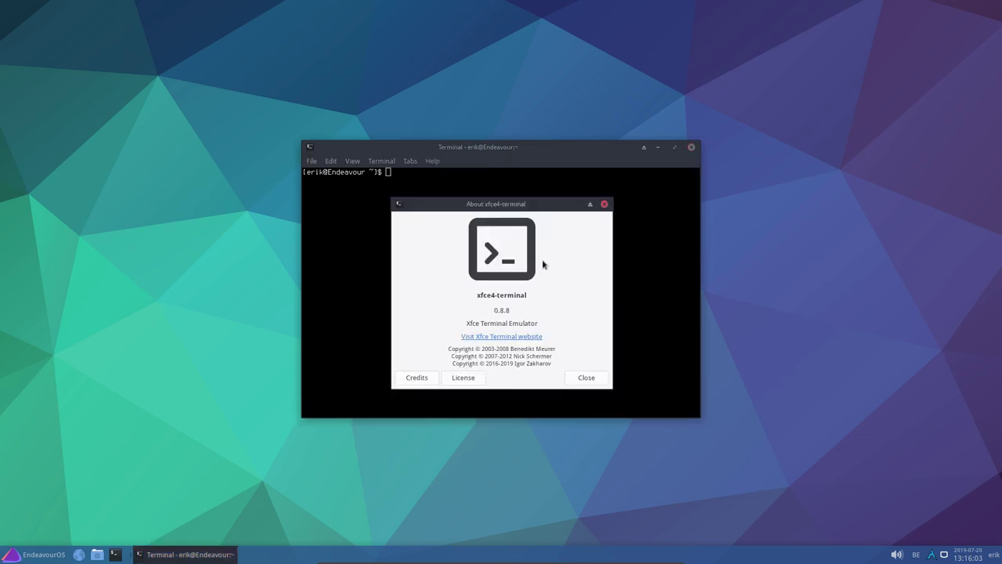
left_click(604, 206)
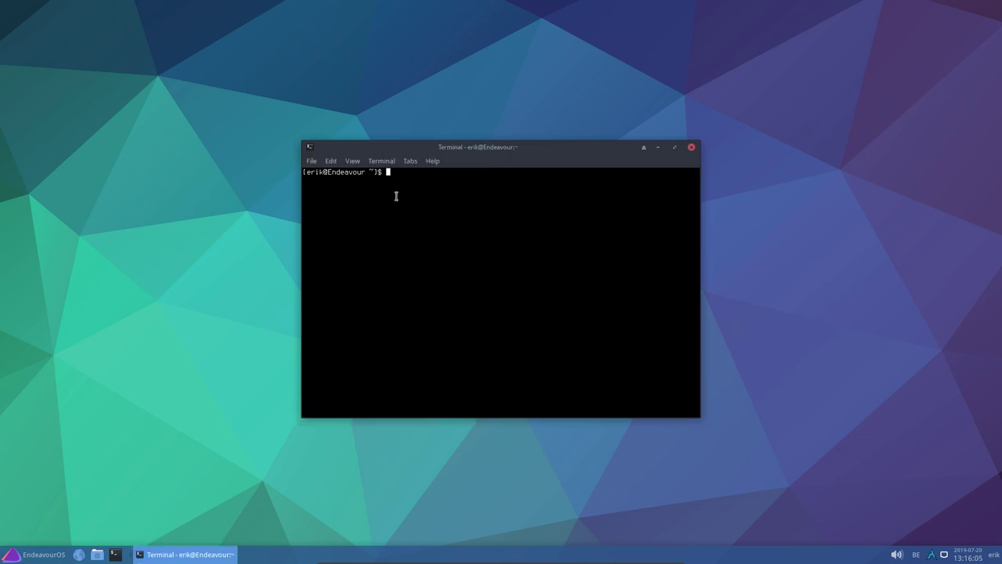
left_click(431, 164)
left_click(501, 162)
left_click(349, 162)
left_click(396, 175)
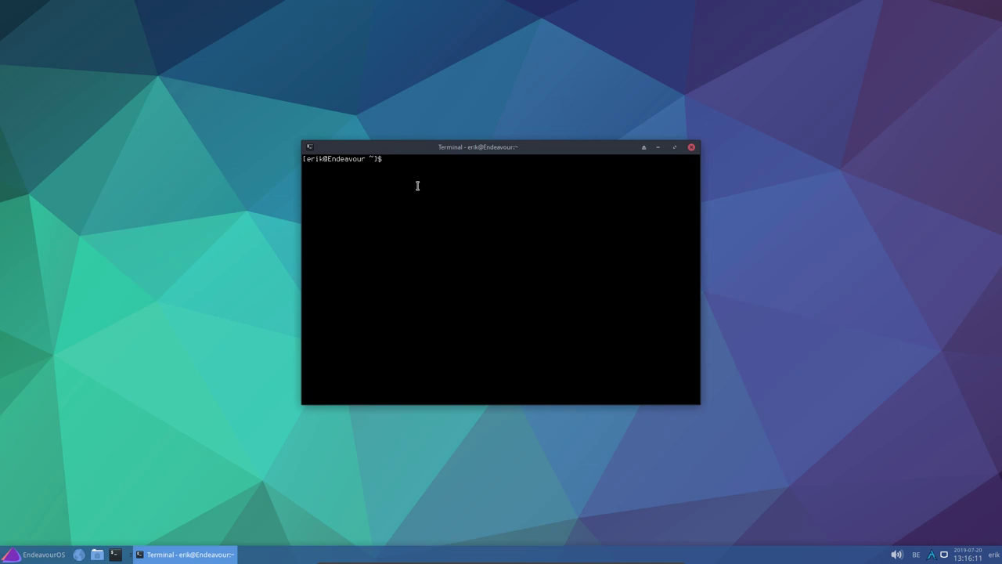
Run sudo pacman -Syyu to sync the databases and start a full system upgrade
type("sd")
key("BackSpace")
type("udo pacman -Syyuyyu")
key("Return")
key("Return")
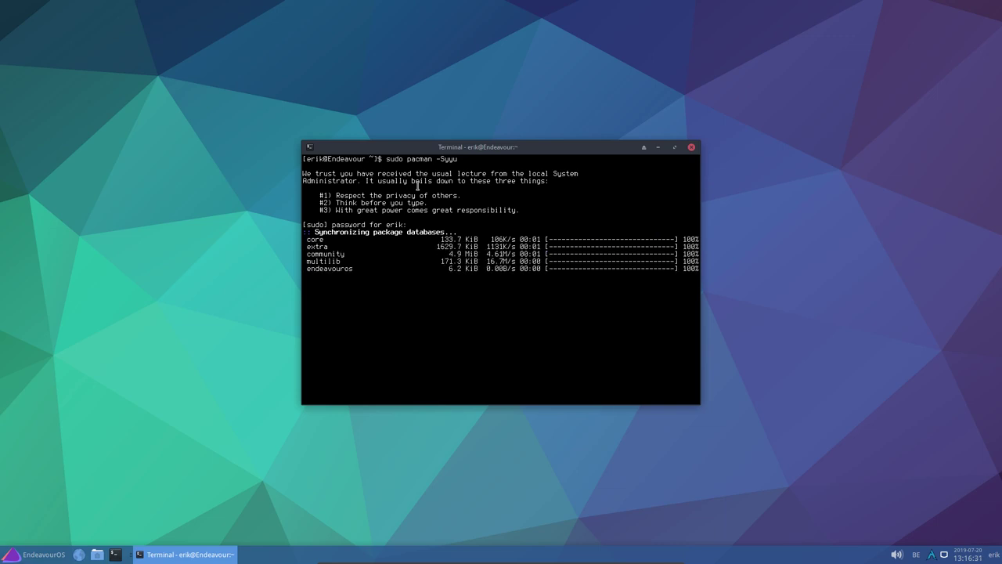
In a second terminal, try the mirror command, which bash reports as not found
key("ctrl+alt+t")
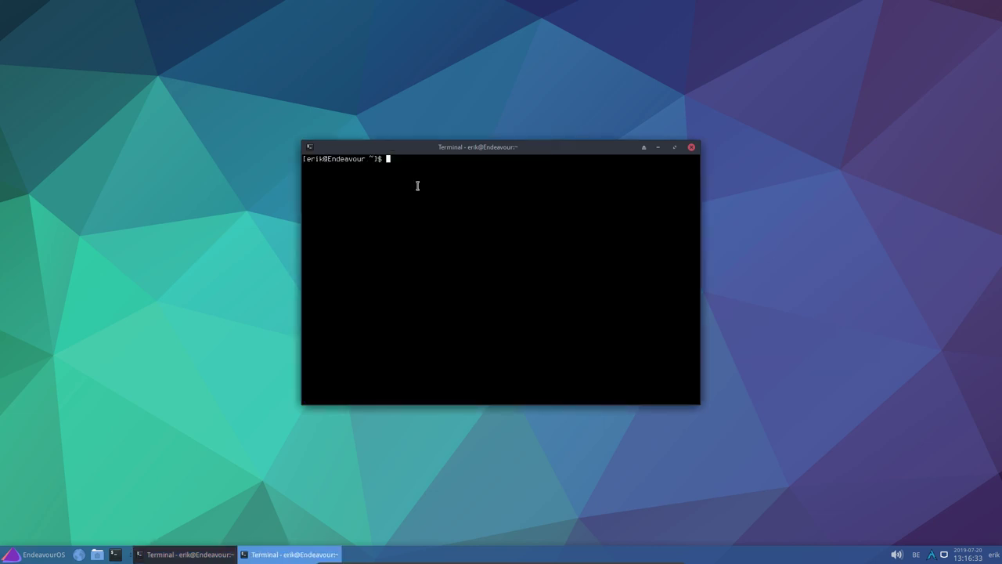
type("mirror")
key("Return")
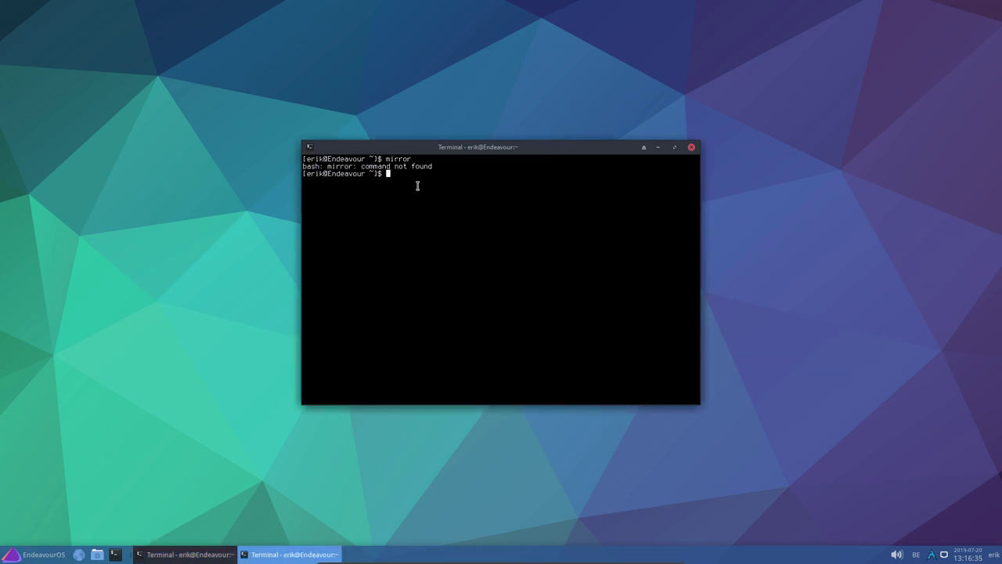
key("Up")
Bring the upgrade terminal into view and confirm the 31-package upgrade with y
left_click_drag(502, 149, 747, 33)
left_click_drag(483, 151, 323, 178)
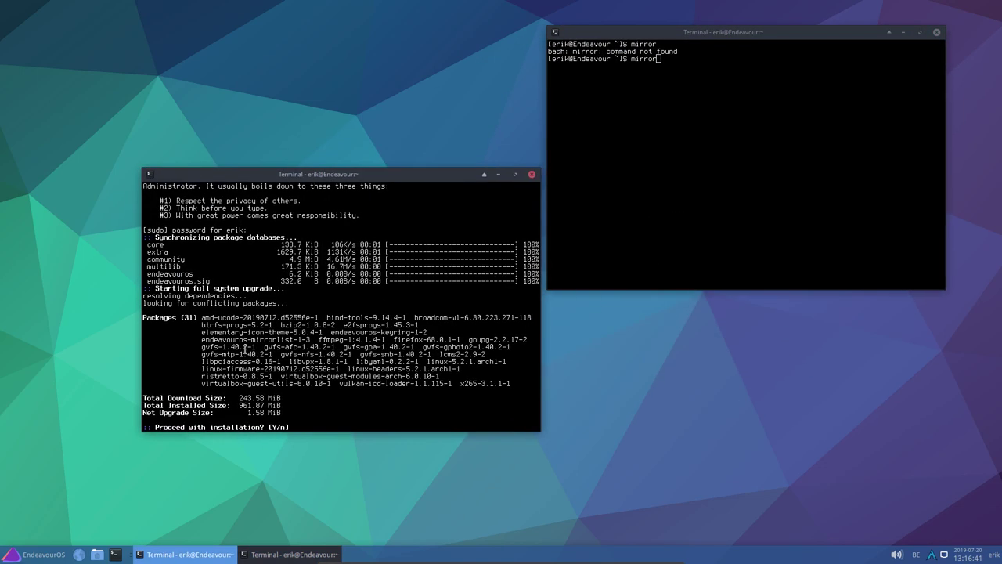
type("y")
key("Return")
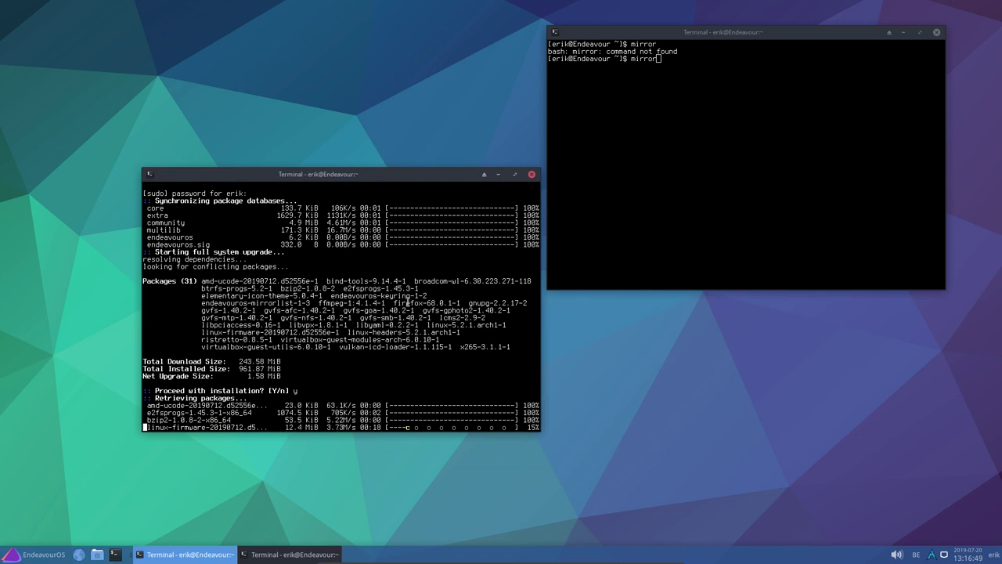
In the other terminal, list commands beginning with pacm using tab completion
left_click(680, 59)
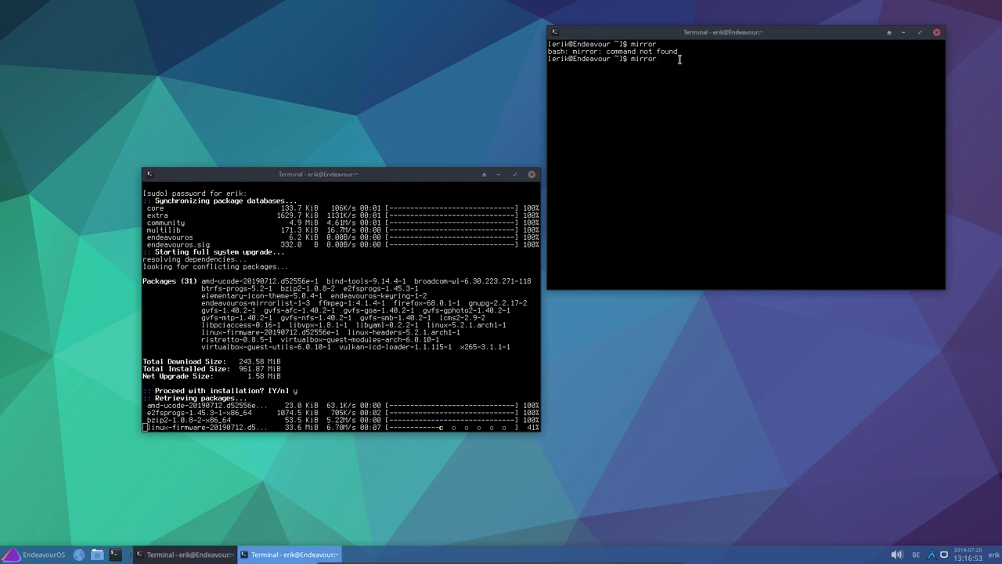
key("BackSpace")
key("BackSpace")
key("BackSpace")
key("BackSpace")
key("BackSpace")
key("BackSpace")
type("pacm")
key("Tab")
key("Tab")
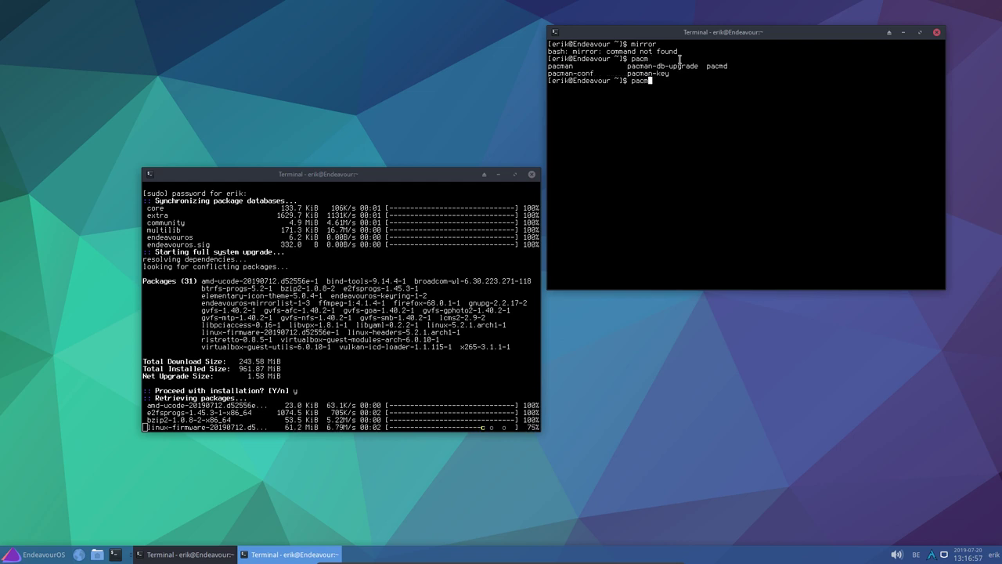
key("BackSpace")
key("BackSpace")
key("BackSpace")
key("BackSpace")
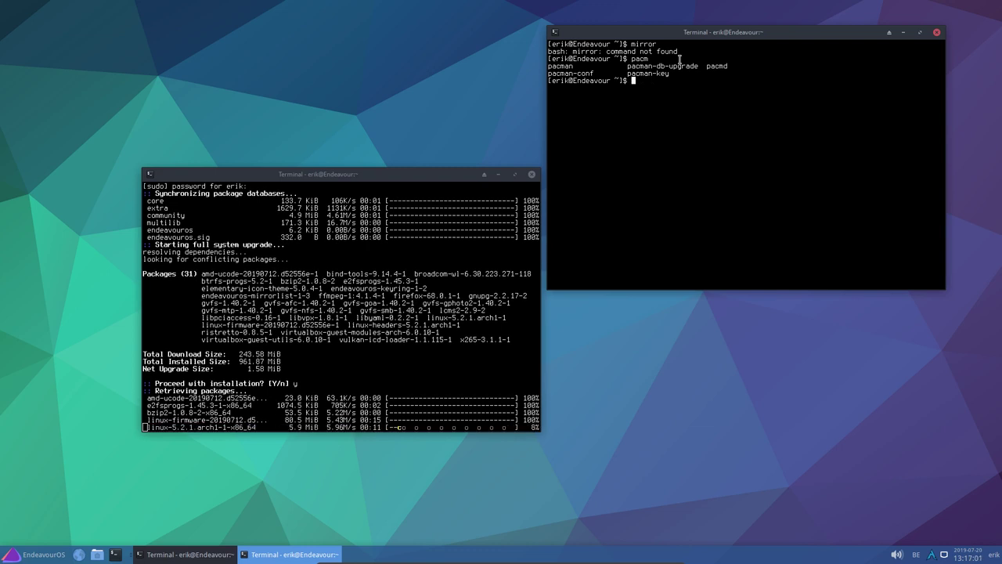
type("m")
key("BackSpace")
List the shell aliases and home folders, then enter alias update="sudo pacman -Syyu"
type("alias")
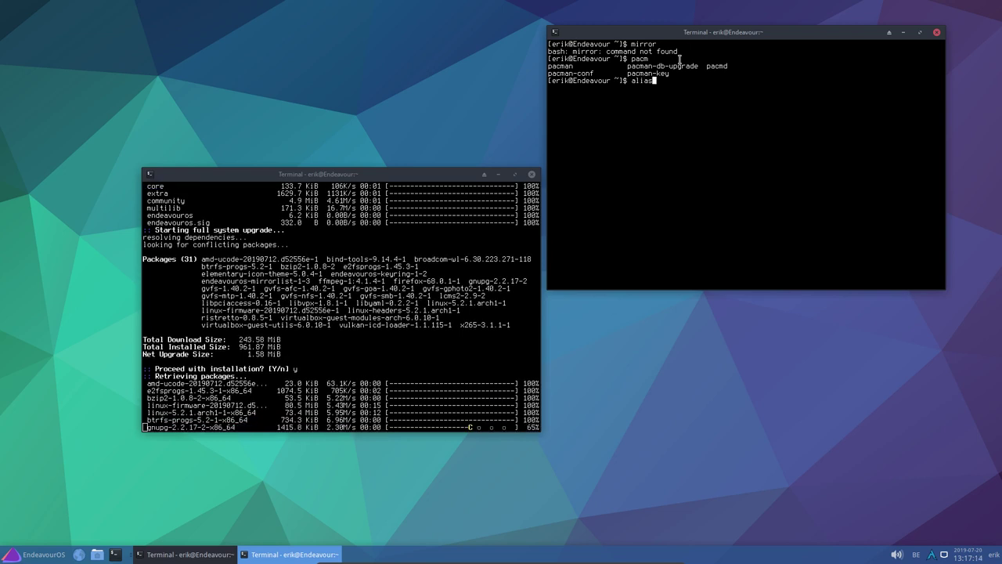
key("Return")
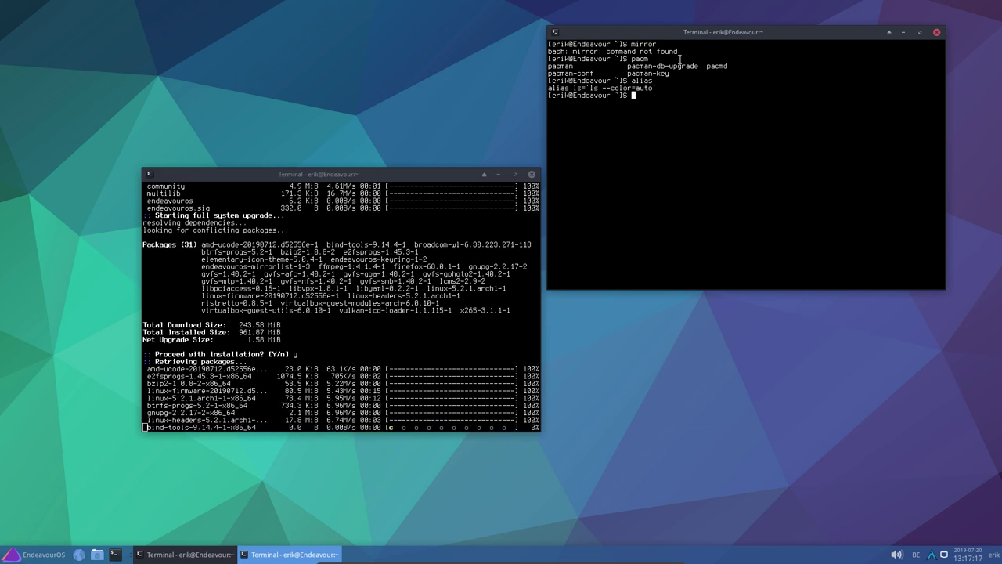
type("ls")
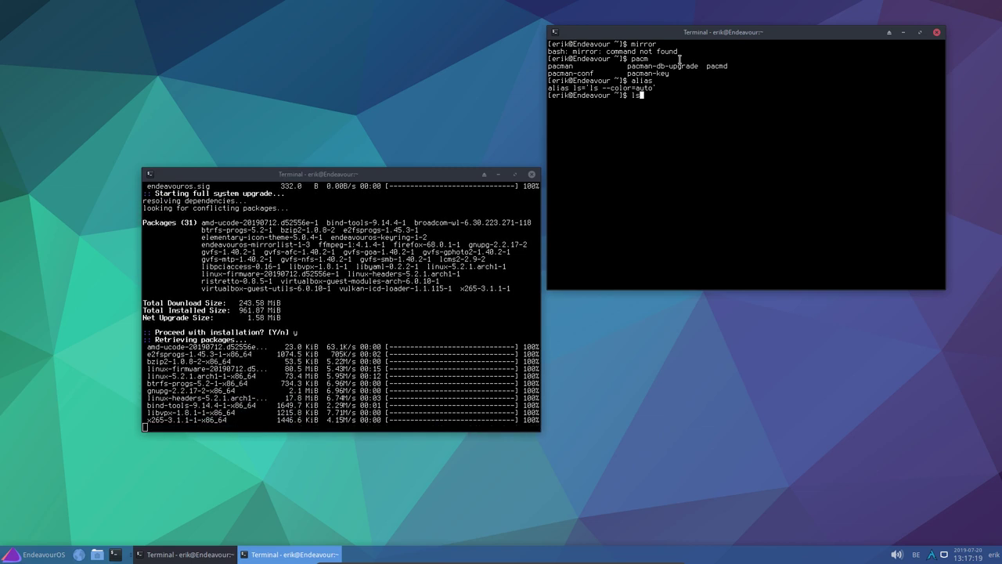
key("Return")
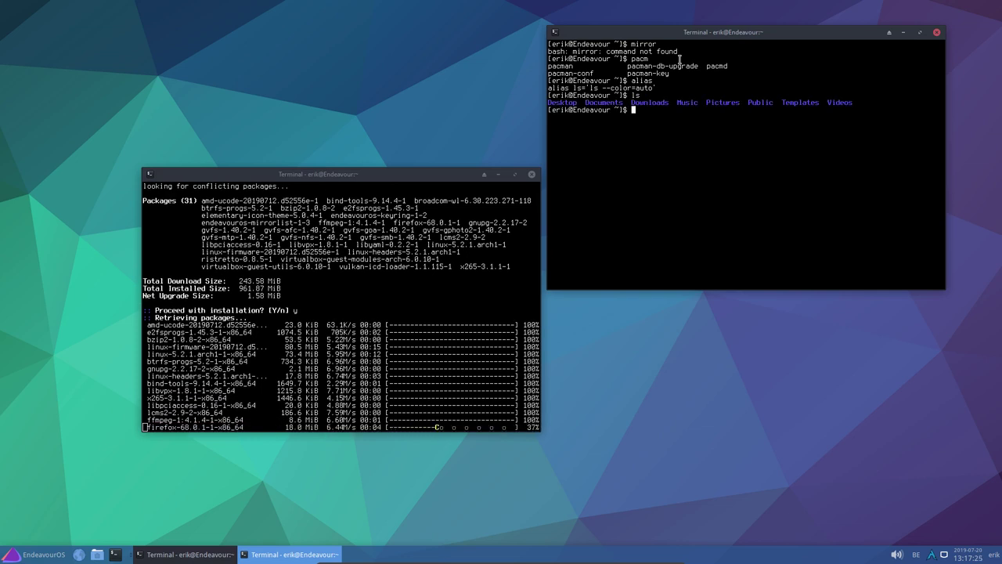
type("alias up")
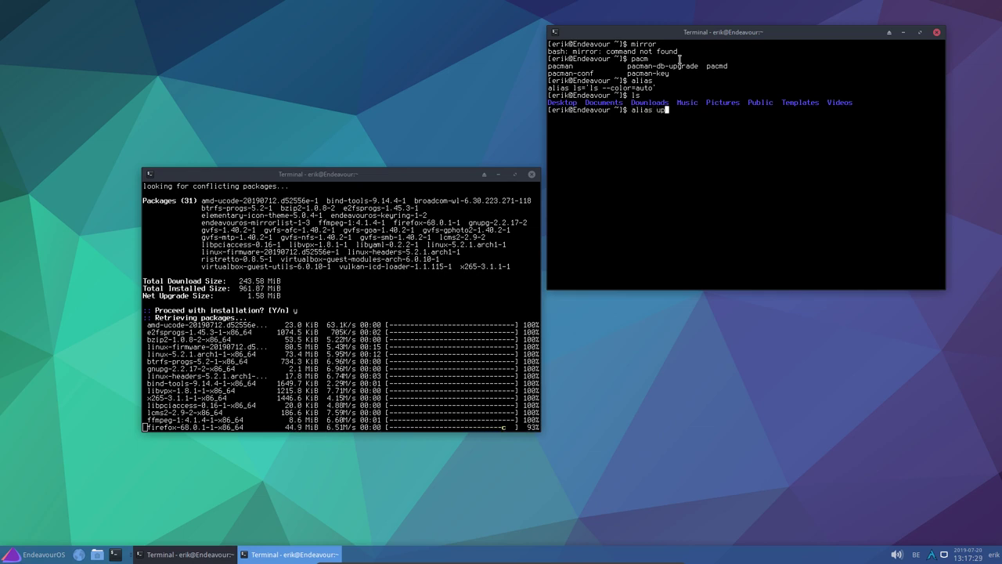
type("date=\"sudo")
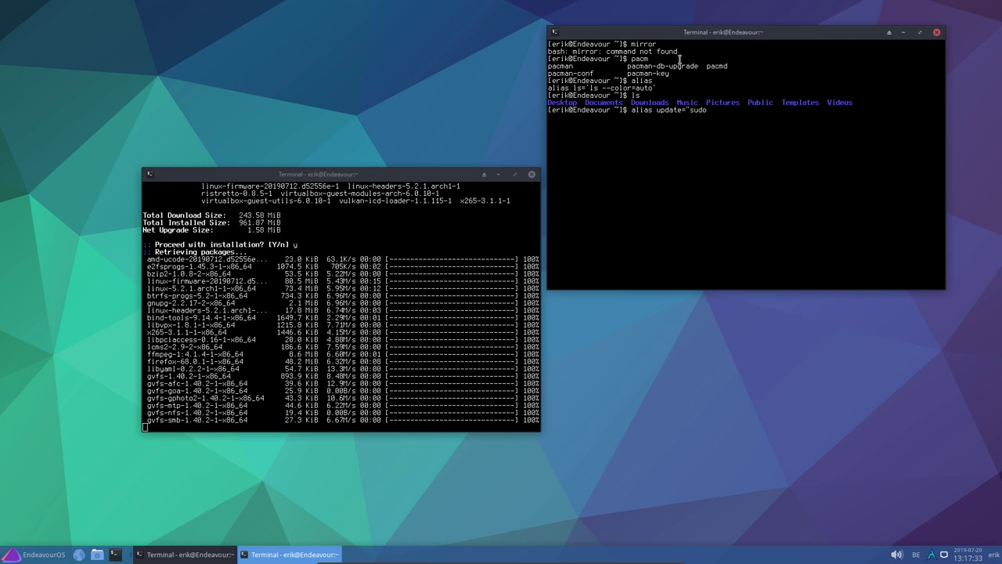
type(" pacman -S")
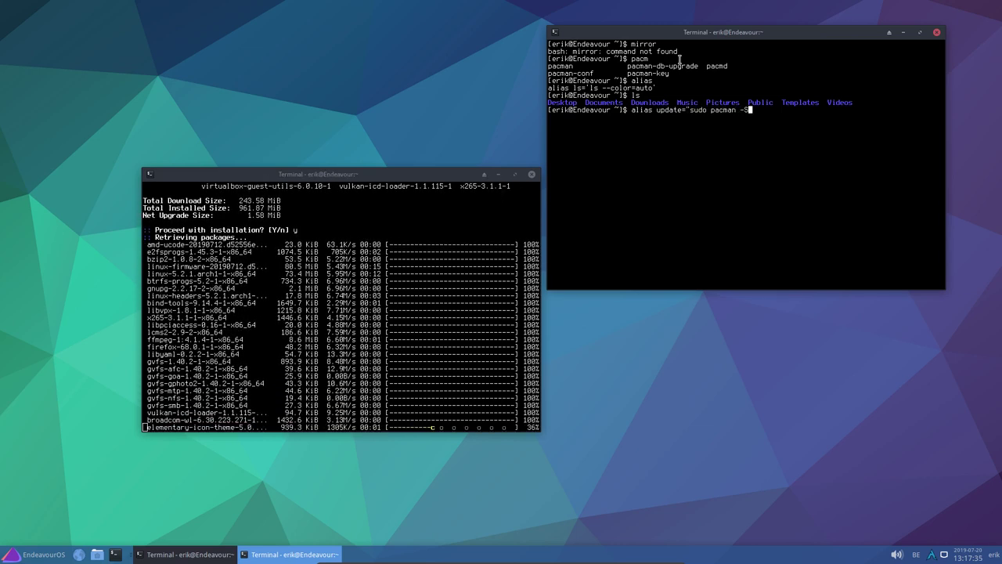
type("yyu")
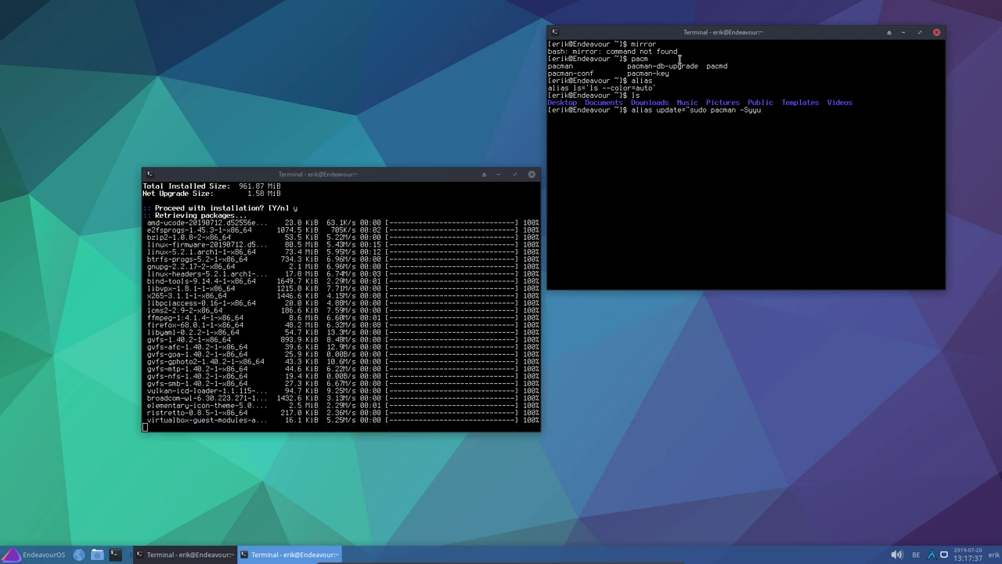
type("\"")
Define the update alias and try sudo pacman -R yay, refused by the locked database
key("Return")
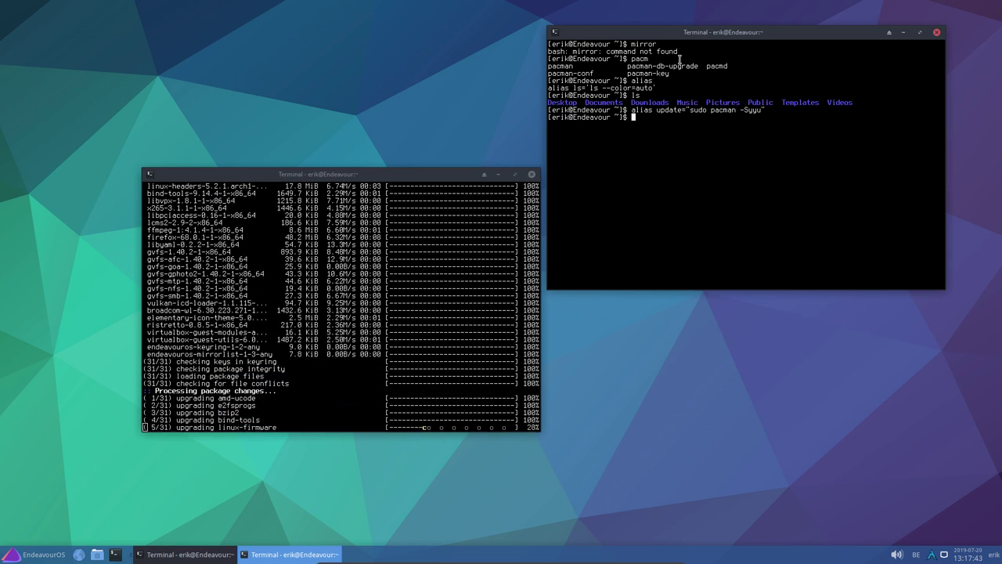
type("u")
key("BackSpace")
type("sudo pacman ")
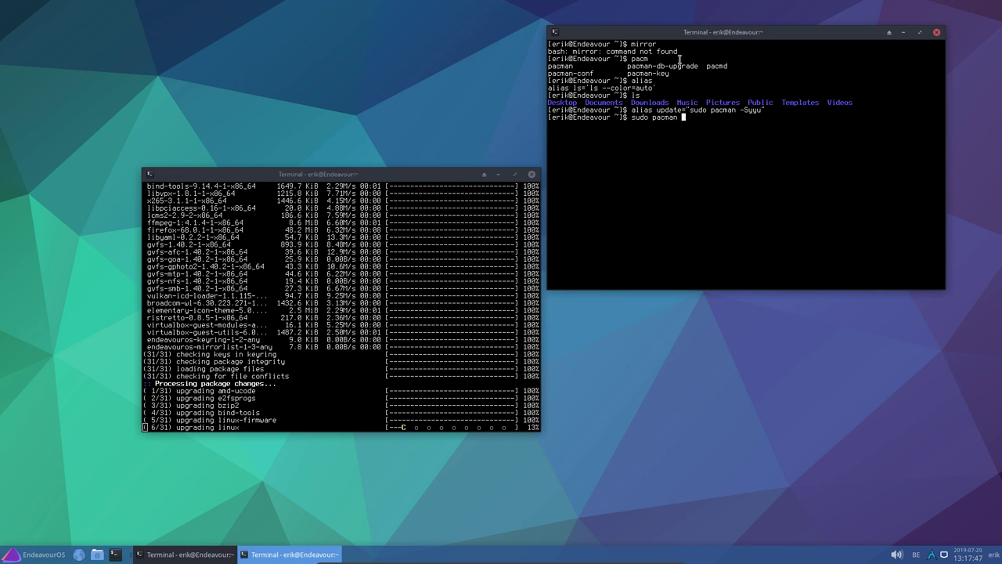
type("-")
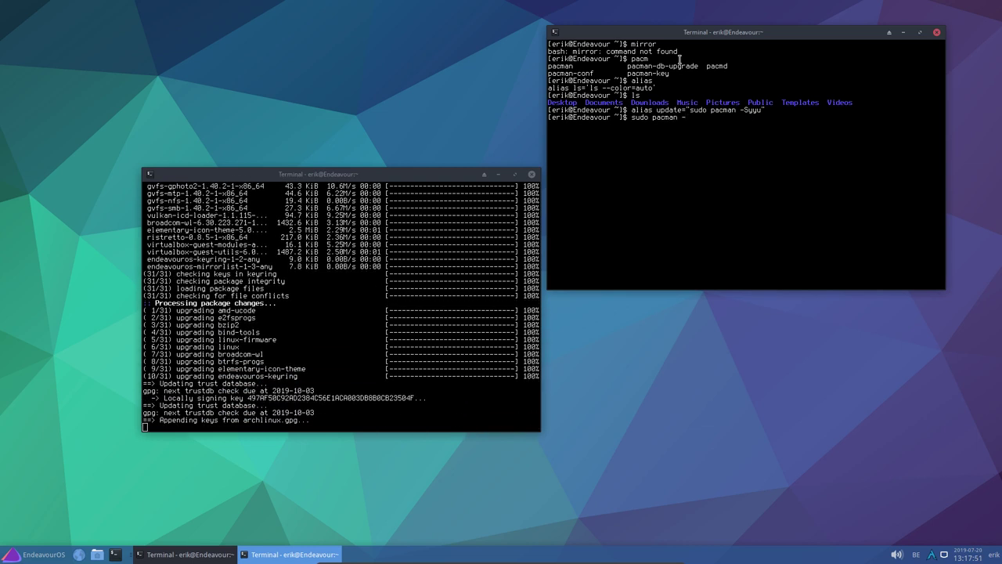
type("R yay")
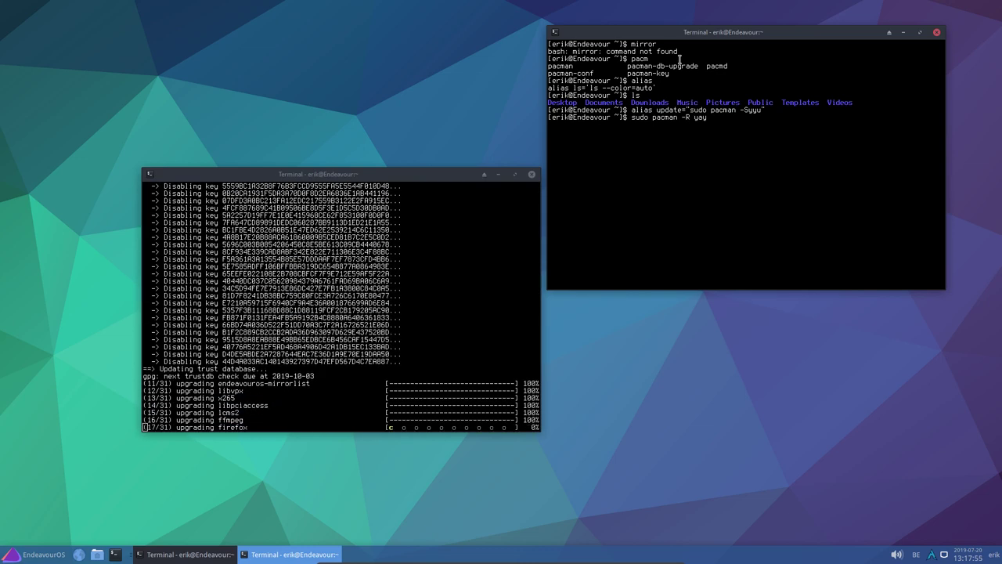
key("Return")
key("Return")
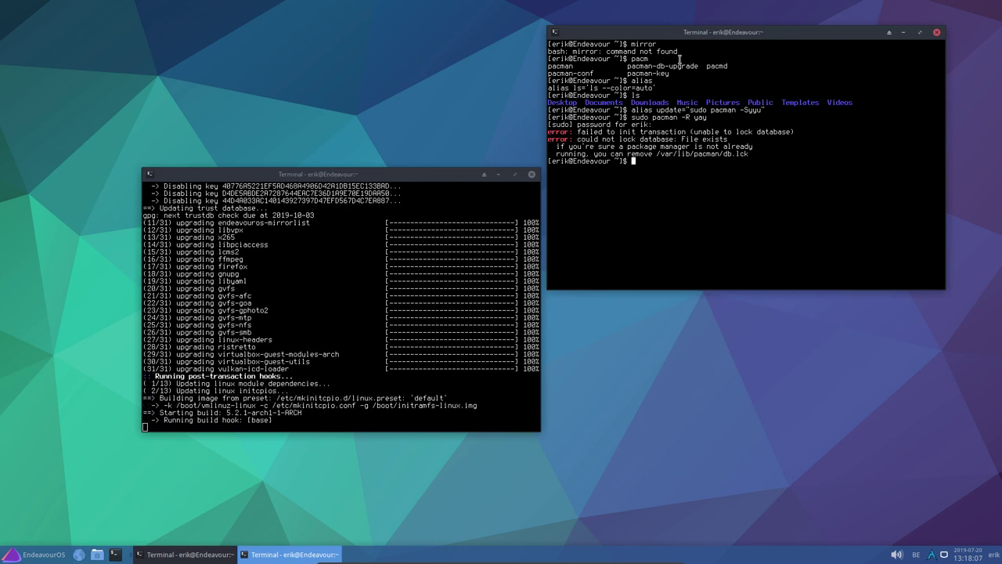
Run neofetch, which isn't installed, then enter yay neofetch-git
type("yay ")
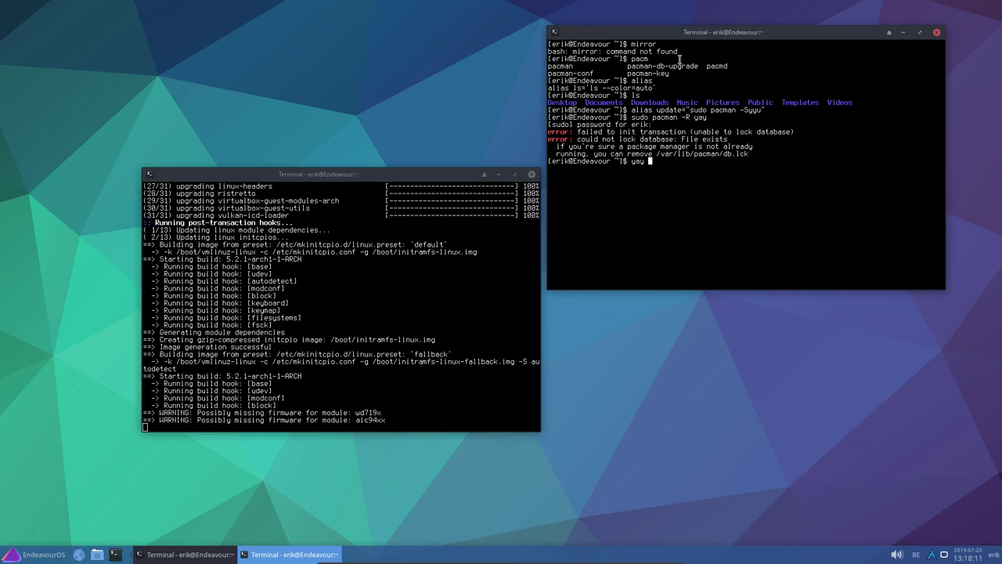
type("neofet")
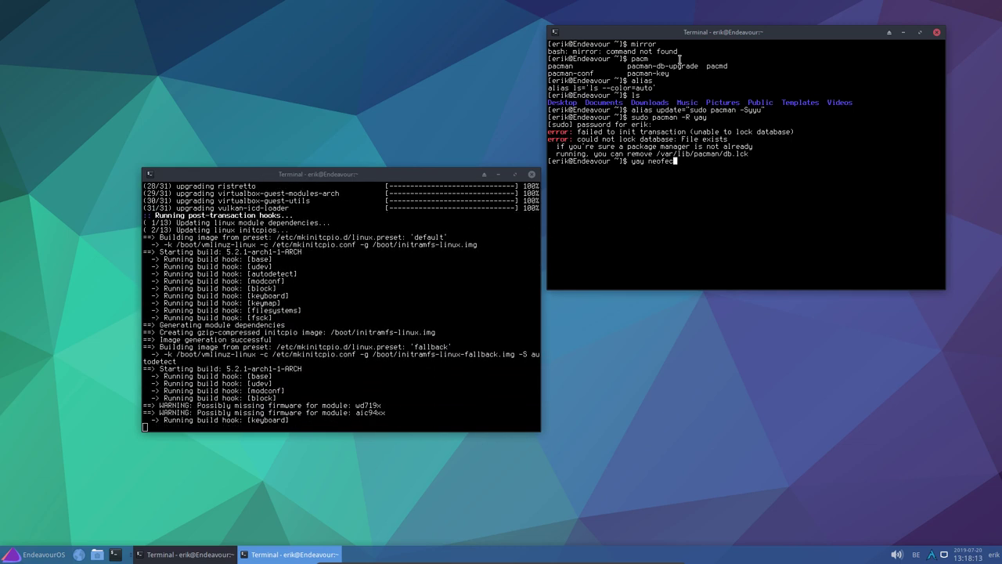
key("BackSpace")
key("BackSpace")
key("BackSpace")
key("BackSpace")
key("BackSpace")
key("BackSpace")
key("BackSpace")
key("BackSpace")
key("BackSpace")
type("neofetch")
key("Return")
type("yay neofetch")
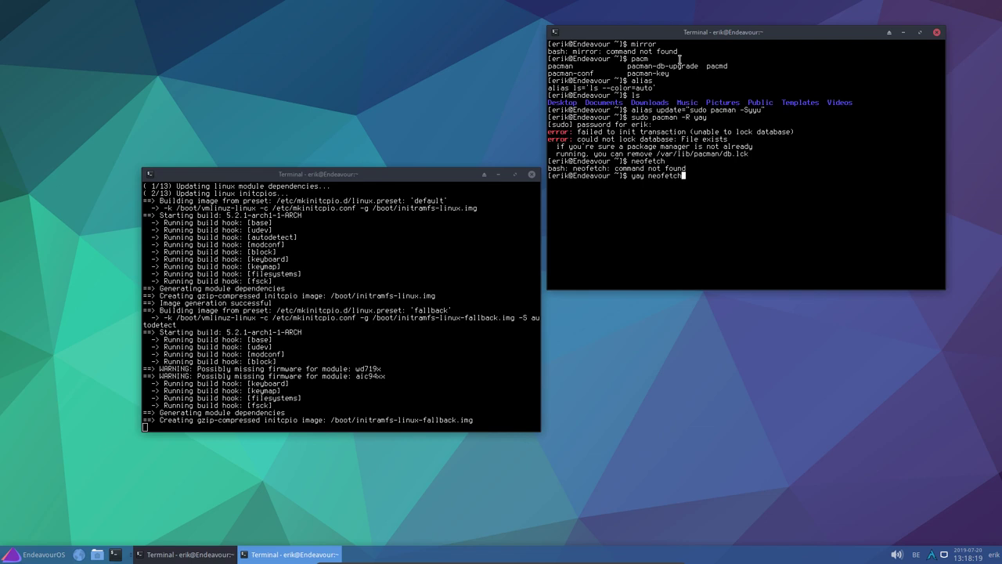
type("-git")
Install neofetch-git from the AUR without diffs and run neofetch for the system summary
key("Return")
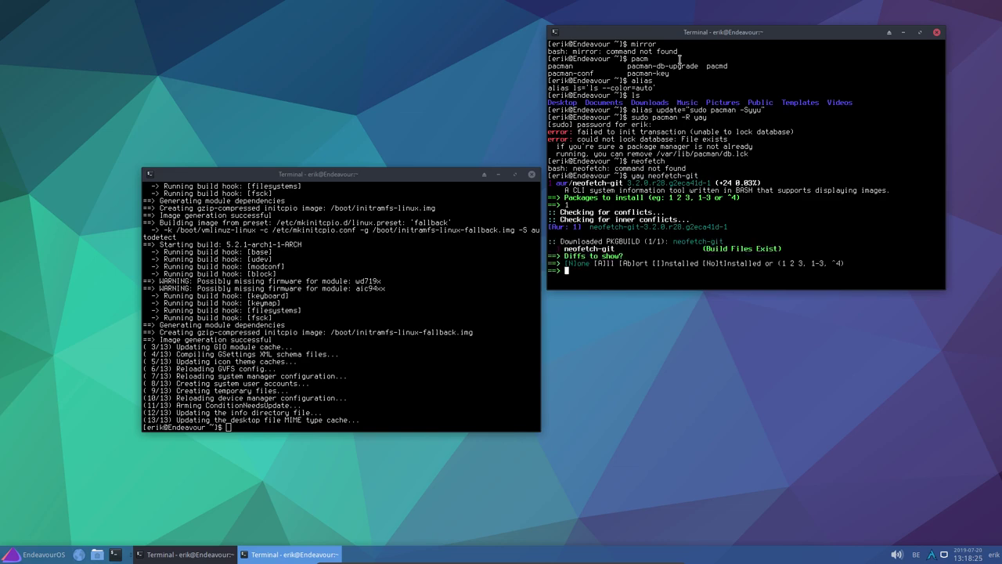
key("Return")
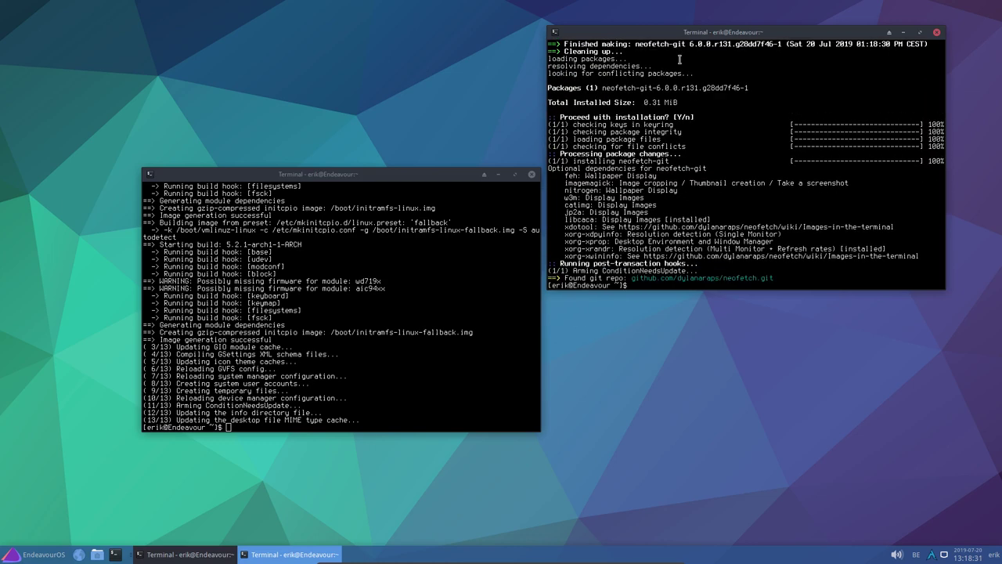
type("neofetch")
key("Return")
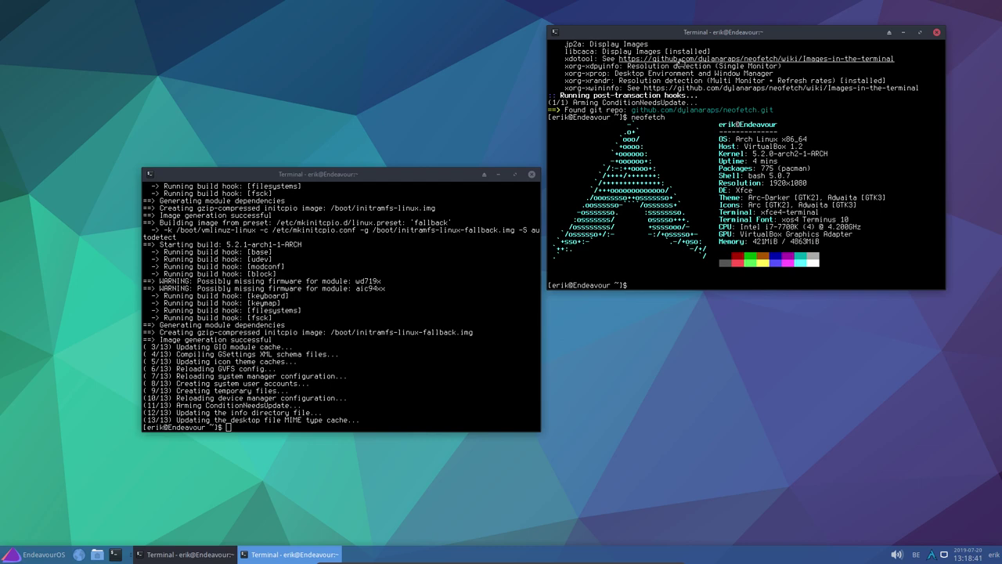
left_click_drag(333, 168, 284, 159)
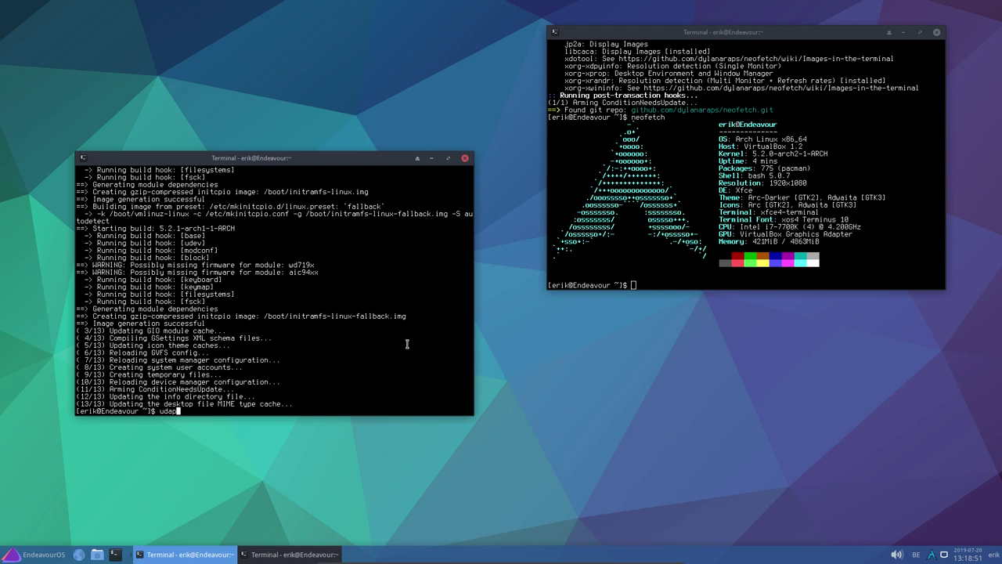
Run the update command in the first terminal, where it fails
key("BackSpace")
type("pdate")
key("Return")
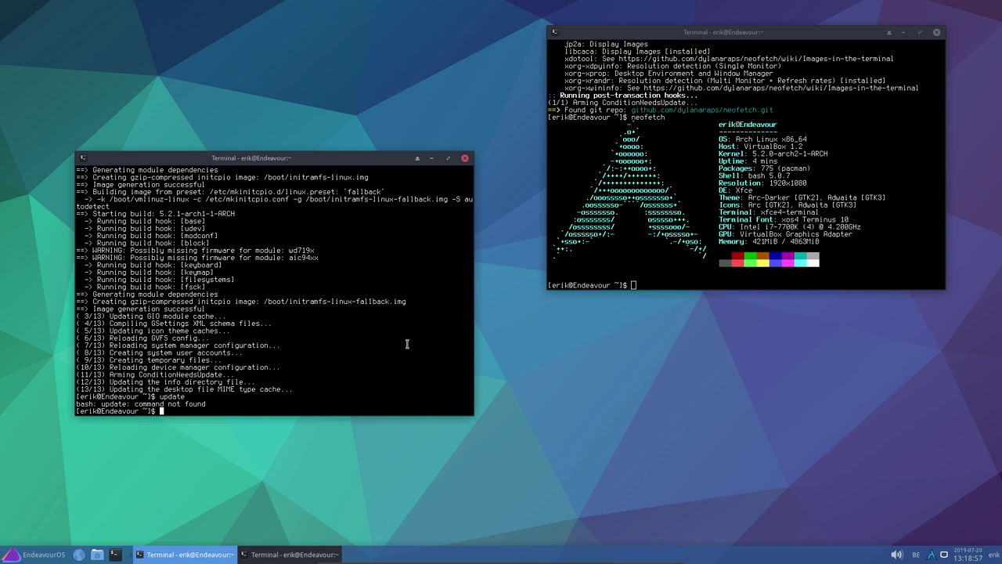
key("Up")
key("Up")
key("Down")
key("Down")
In the neofetch terminal, run update and yay -Syyu, both reporting nothing to do
left_click(651, 277)
type("update")
key("Return")
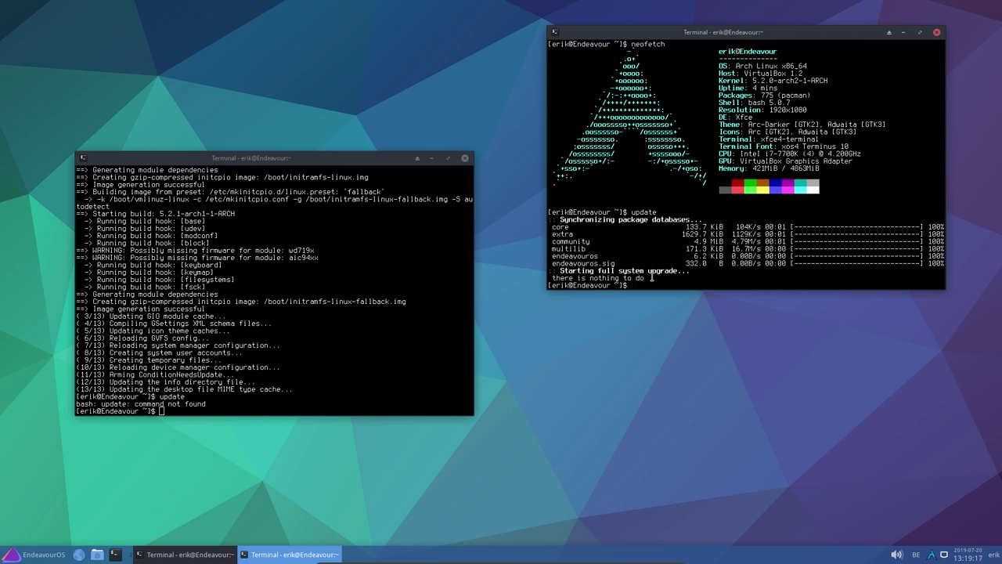
type("yay -Syyu")
key("Return")
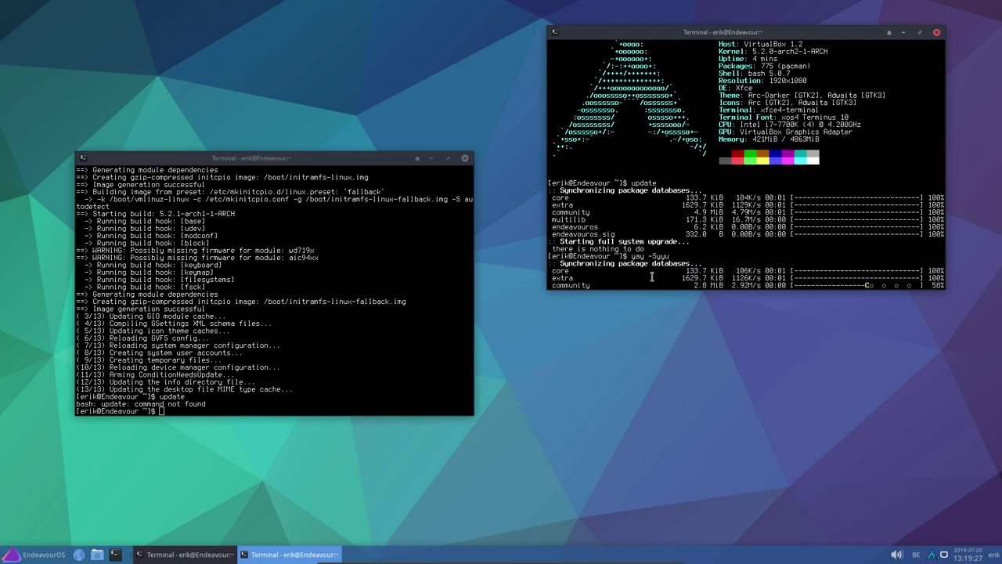
Highlight the endeavouros package database lines in the upgrade output
left_click_drag(598, 212, 550, 211)
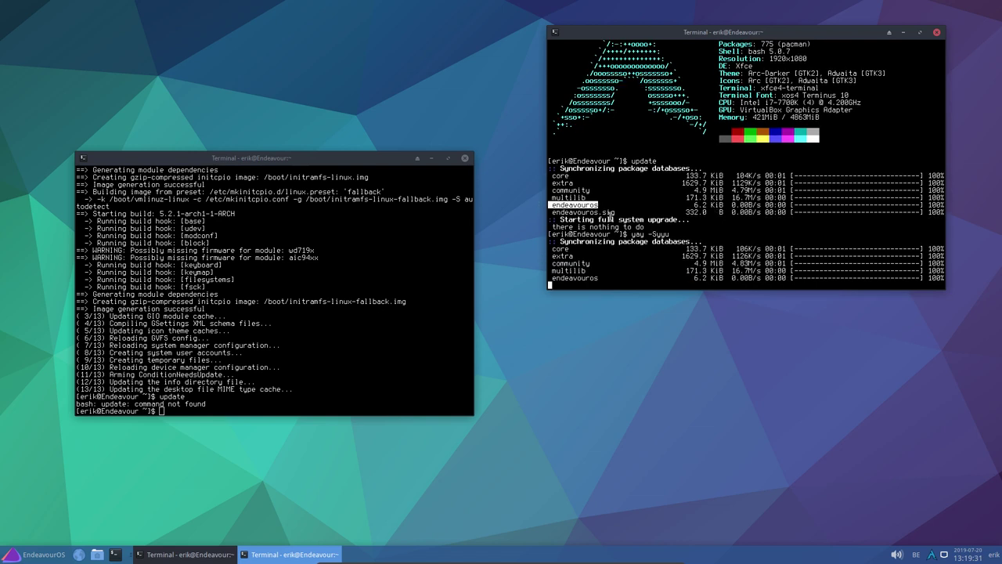
left_click_drag(620, 212, 550, 200)
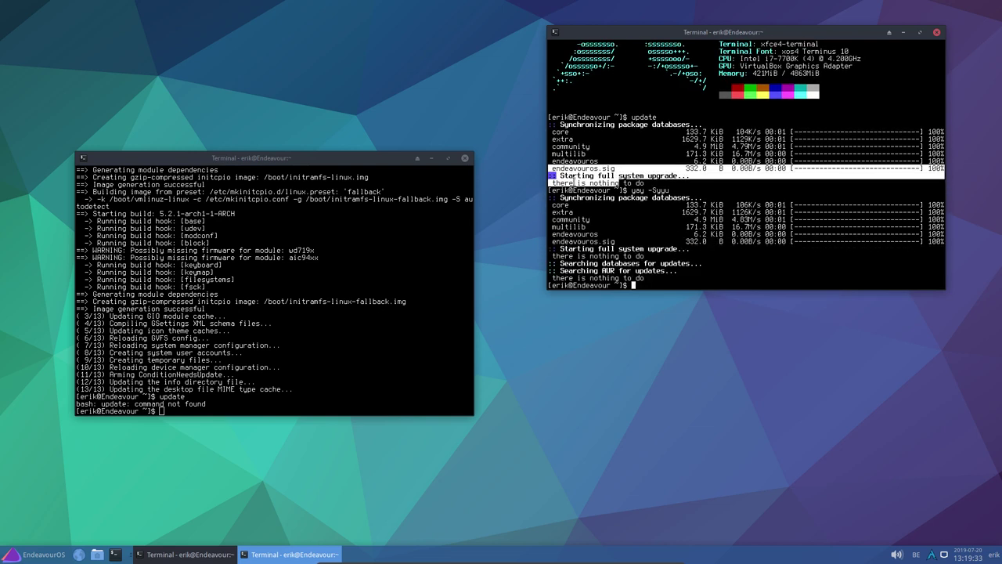
left_click(628, 235)
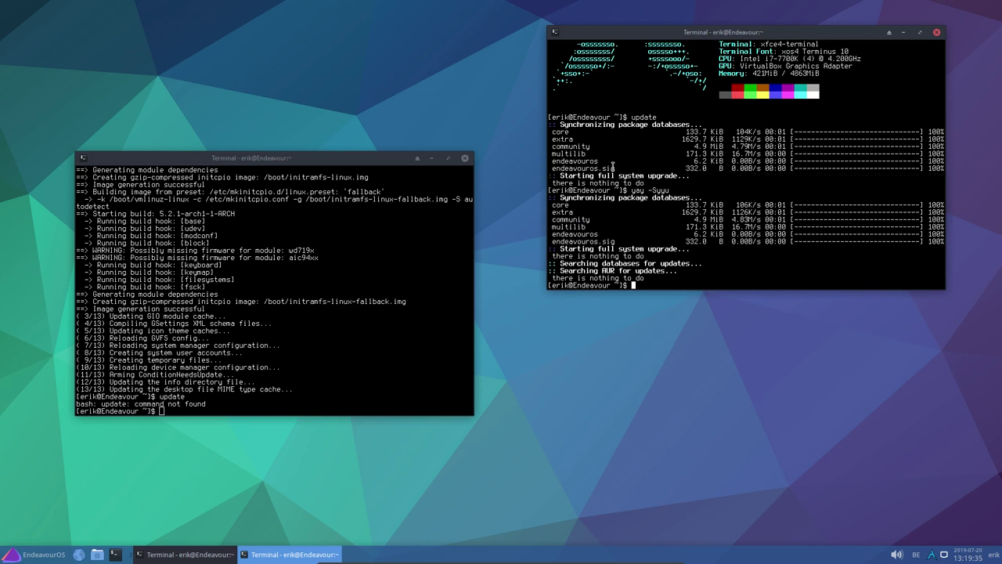
left_click_drag(613, 166, 551, 160)
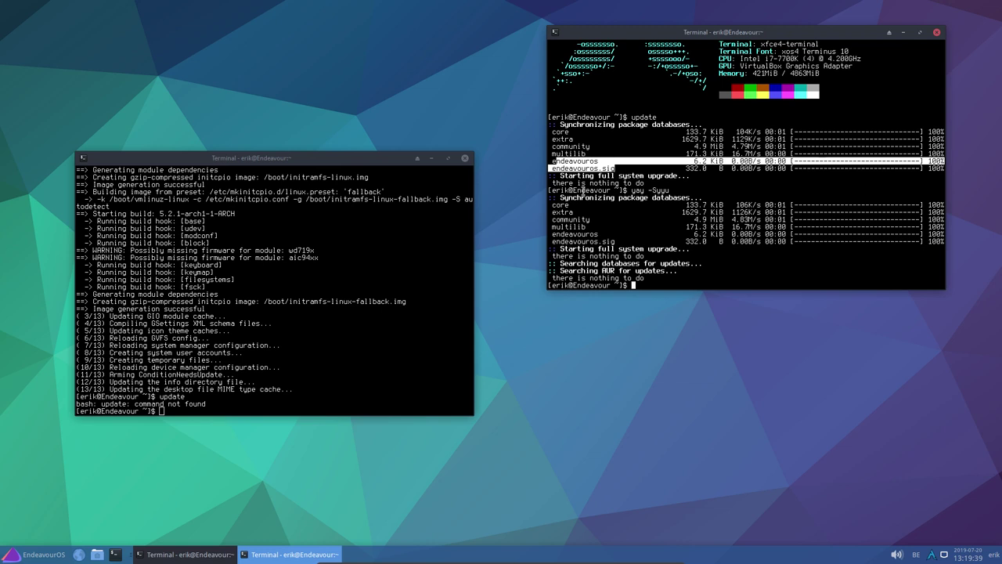
Close both terminals, log out via the Whisker menu, and log back in with the password
left_click(466, 158)
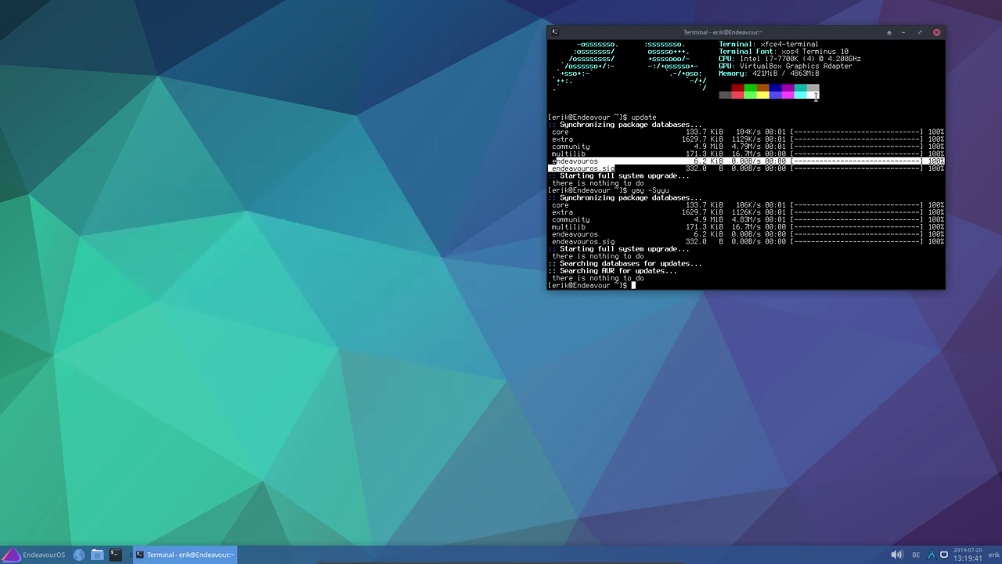
left_click(937, 33)
left_click(47, 554)
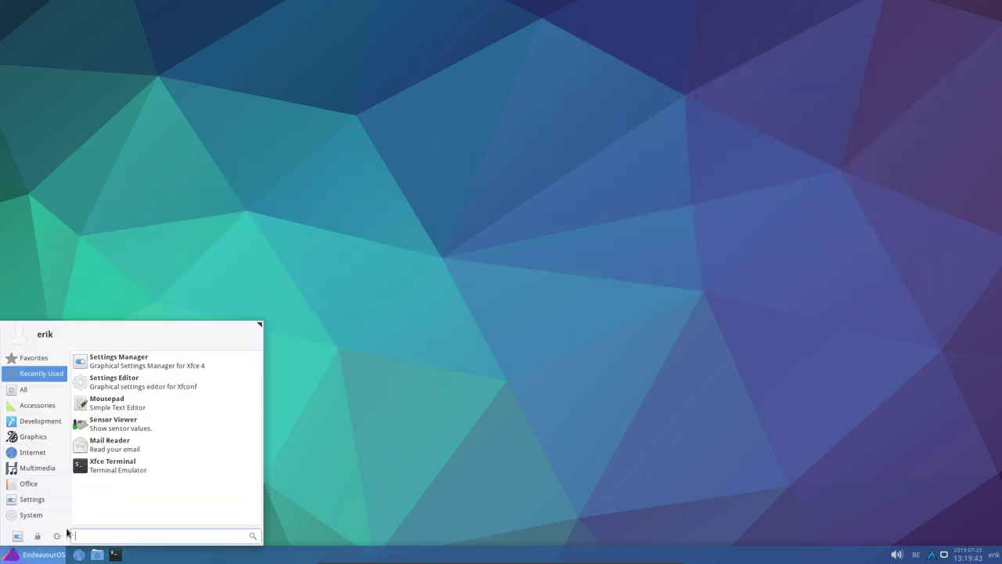
left_click(16, 515)
left_click(56, 536)
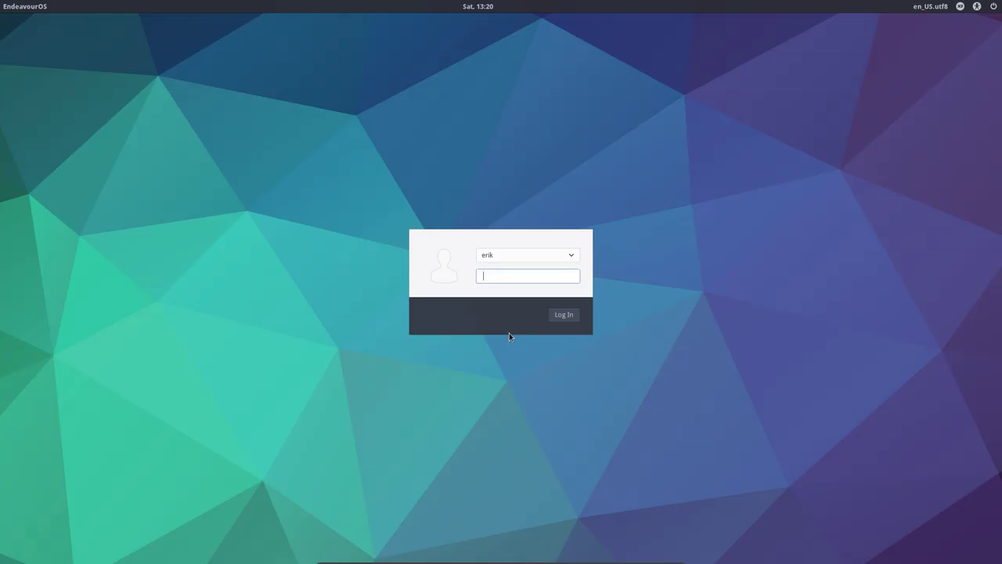
type("****")
key("Return")
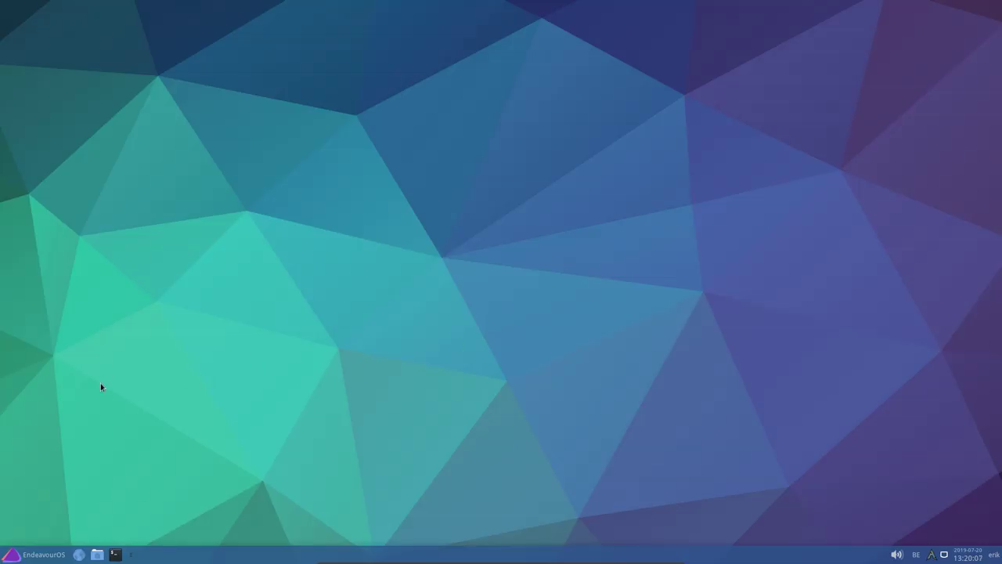
Open Thunar on /etc from File System and jump to pacman.conf
key("super")
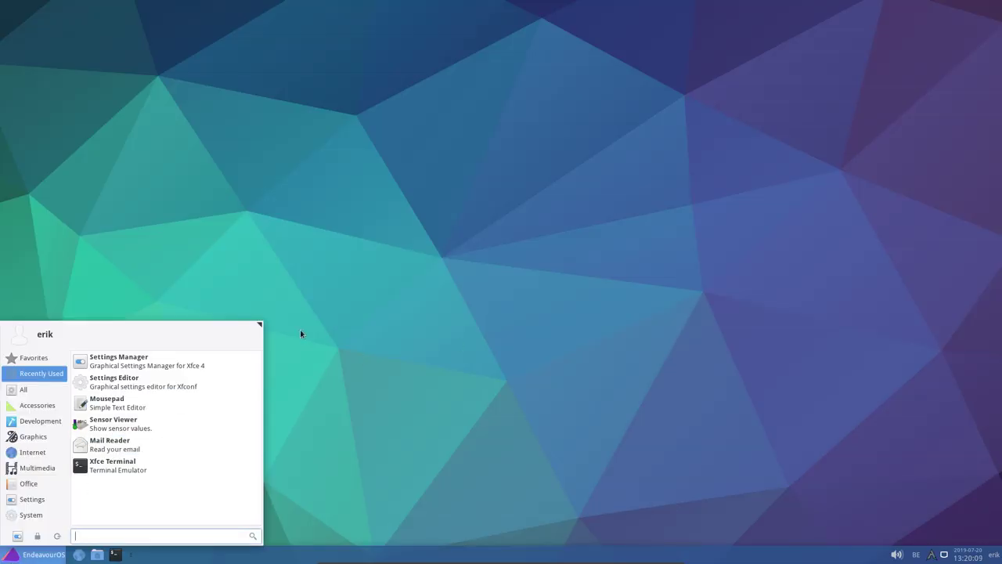
left_click(266, 396)
left_click(97, 555)
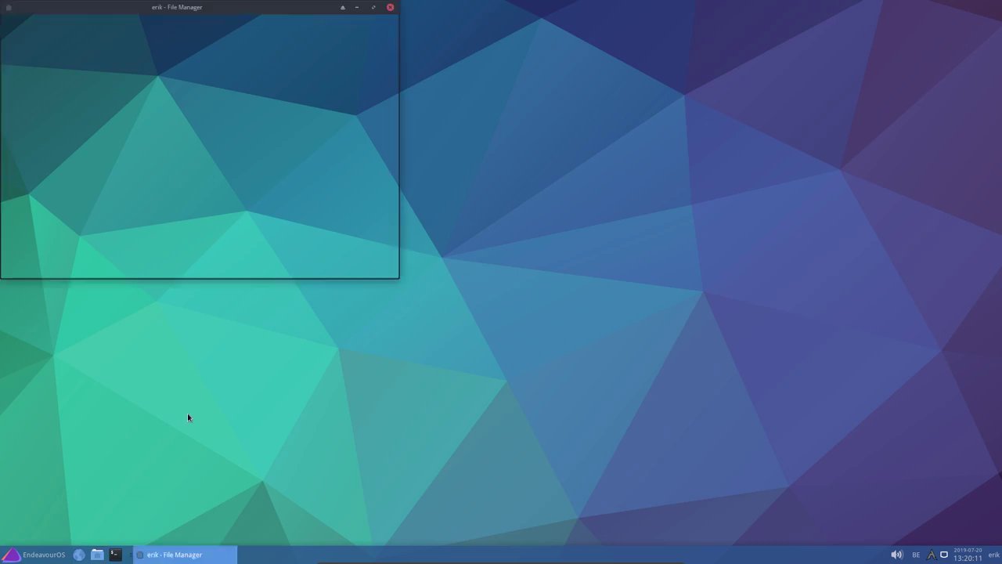
left_click(57, 74)
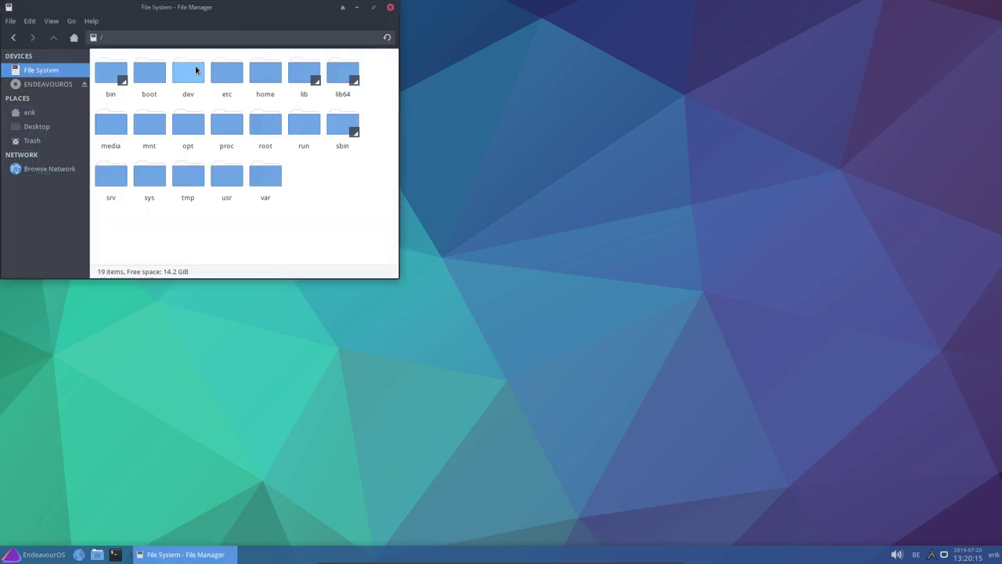
double_click(224, 71)
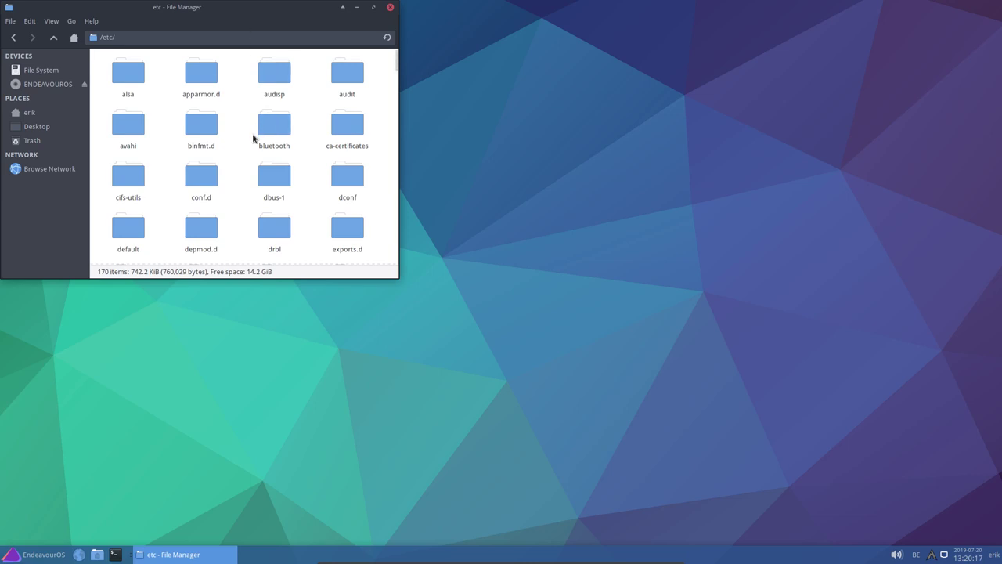
type("pacma")
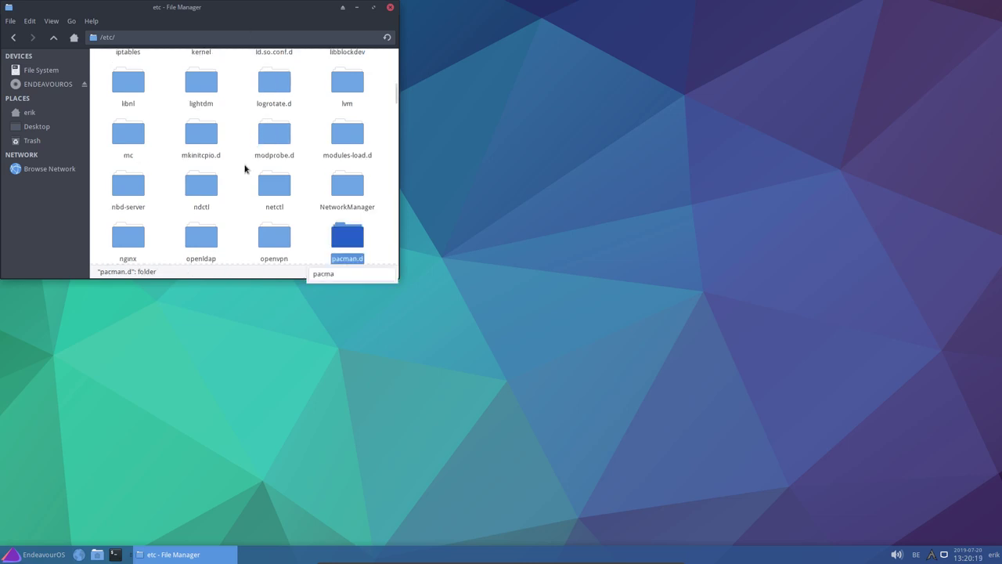
type("n.con")
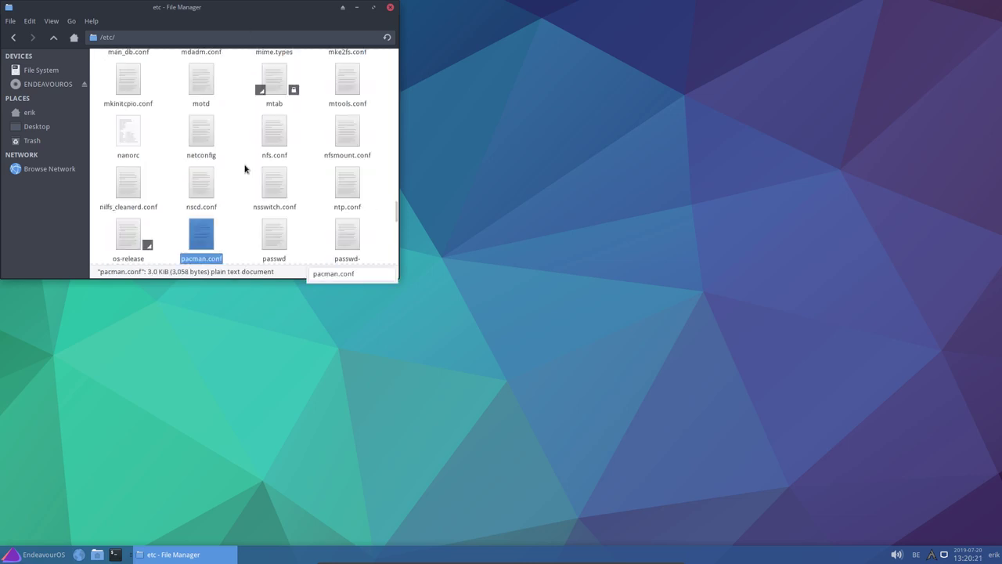
type("f")
Open pacman.conf in Mousepad and highlight the [endeavouros] mirrorlist path /etc/pacman.d
key("Return")
scroll(515, 249, "down", 10)
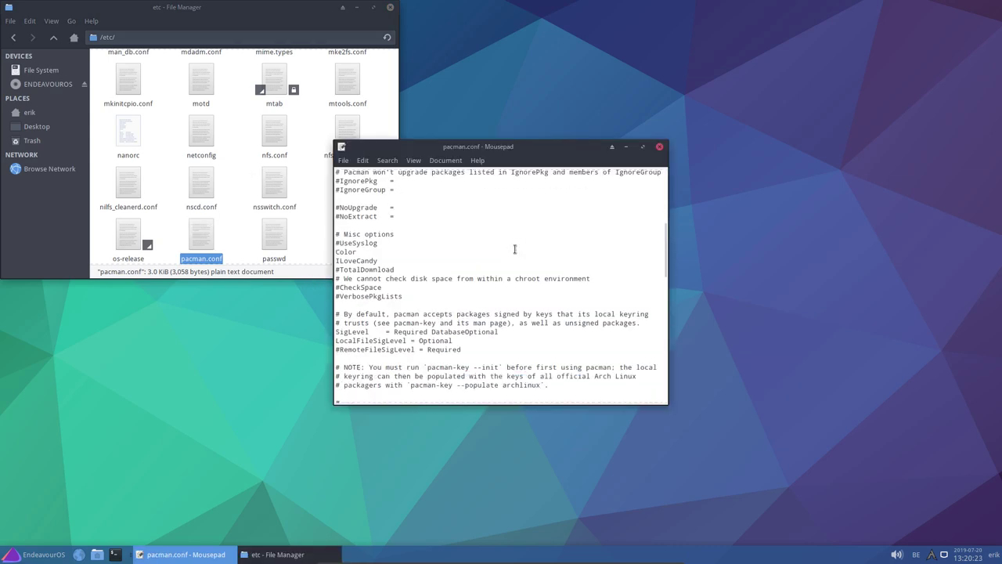
scroll(514, 249, "down", 15)
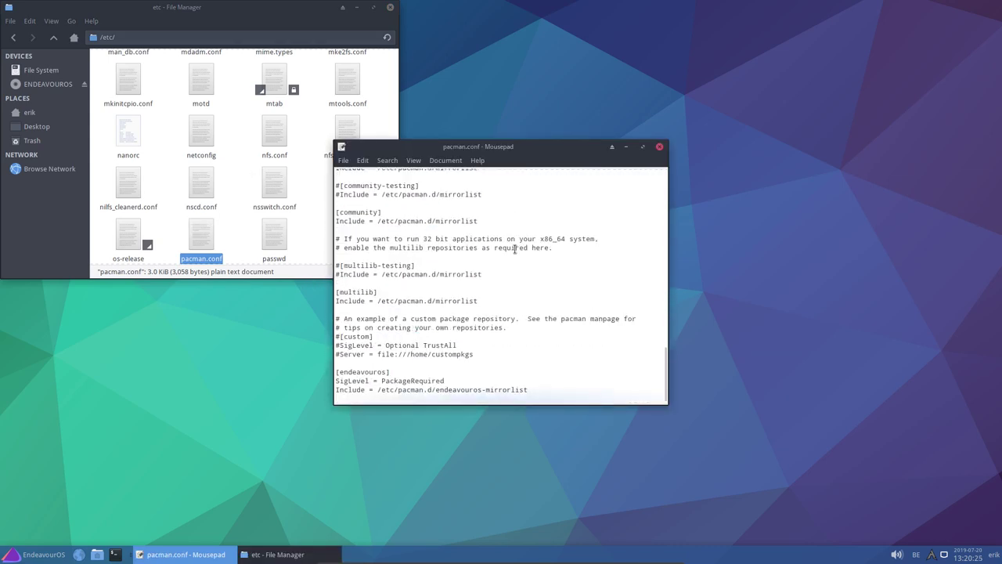
left_click_drag(530, 389, 329, 389)
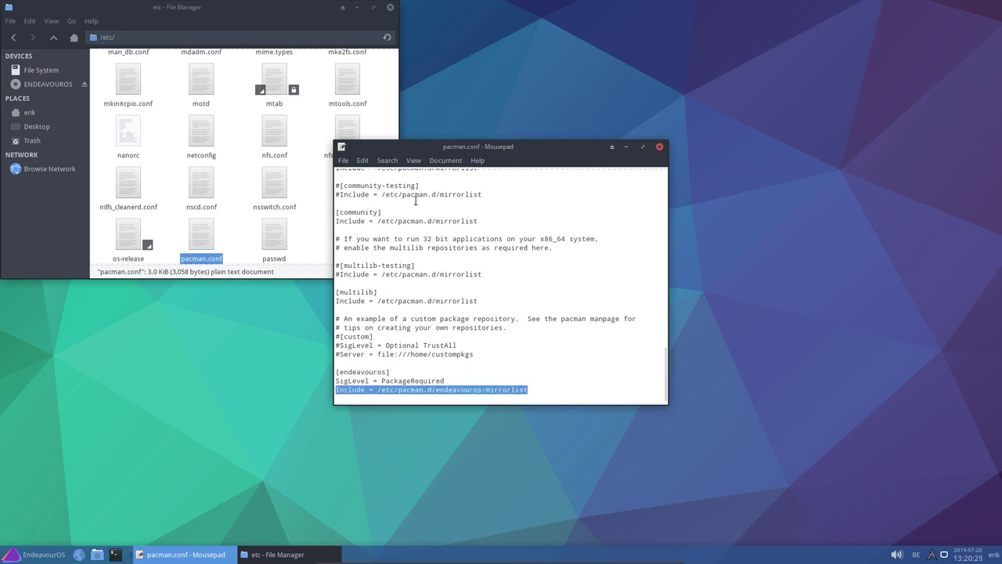
left_click_drag(381, 389, 430, 390)
Open /etc/pacman.d/endeavouros-mirrorlist from Thunar in a maximized Mousepad window
left_click(251, 172)
scroll(249, 167, "up", 8)
scroll(249, 166, "up", 10)
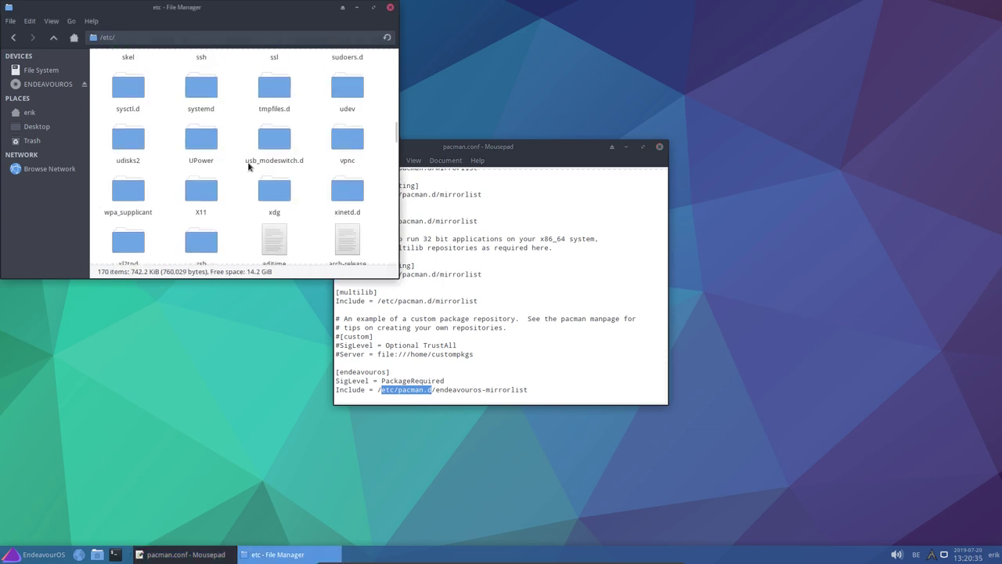
scroll(249, 167, "up", 2)
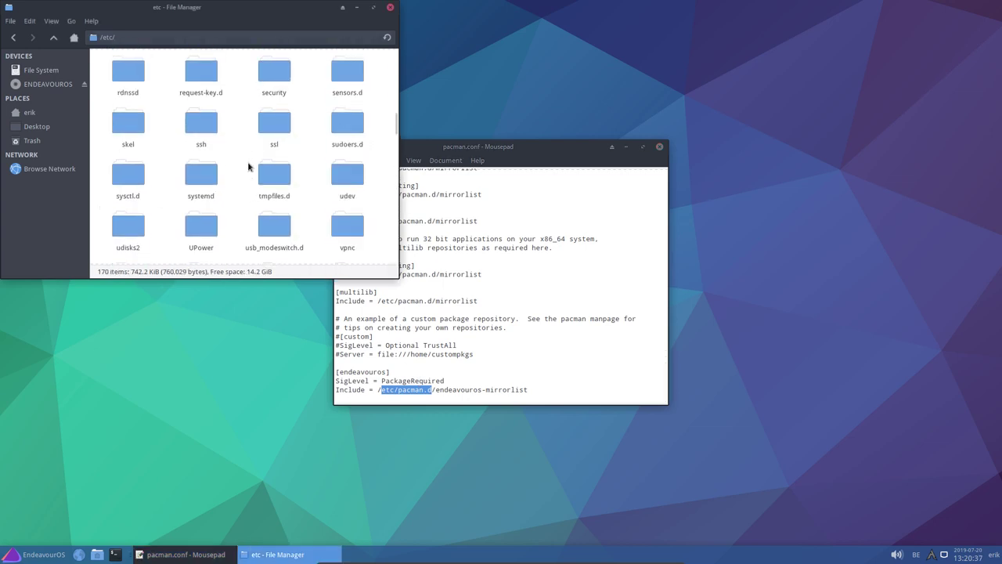
scroll(249, 166, "up", 2)
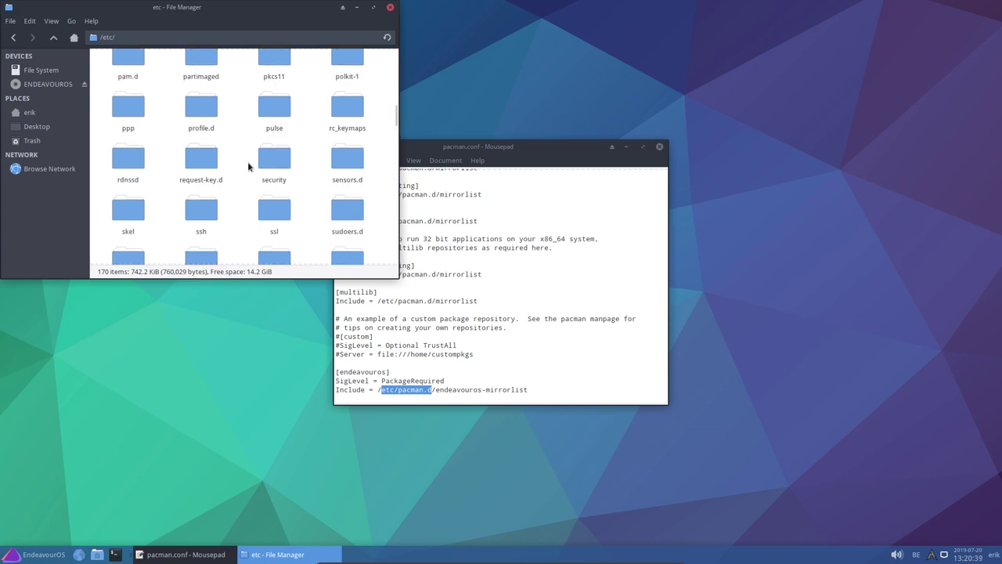
scroll(248, 166, "up", 2)
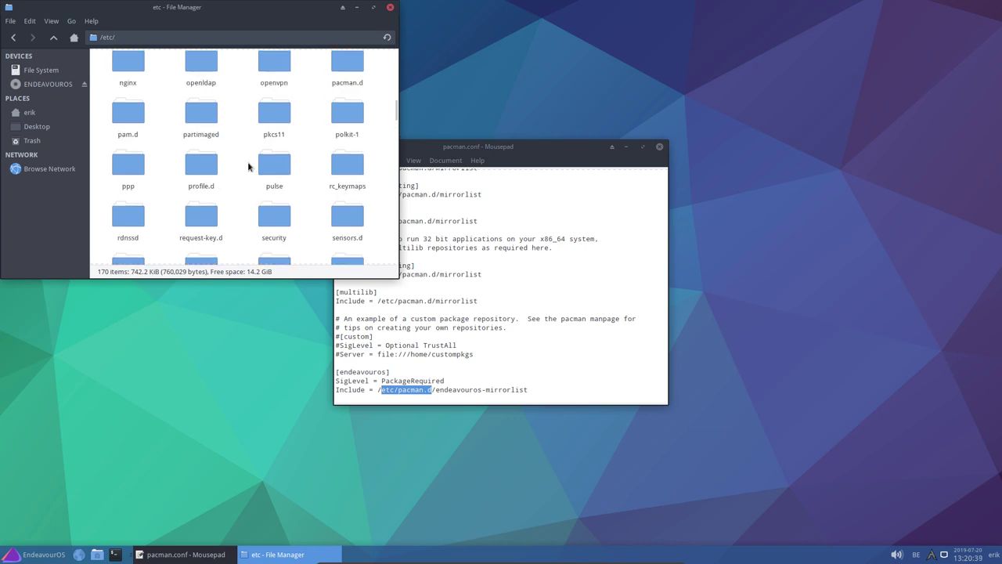
double_click(350, 86)
left_click(201, 71)
key("Return")
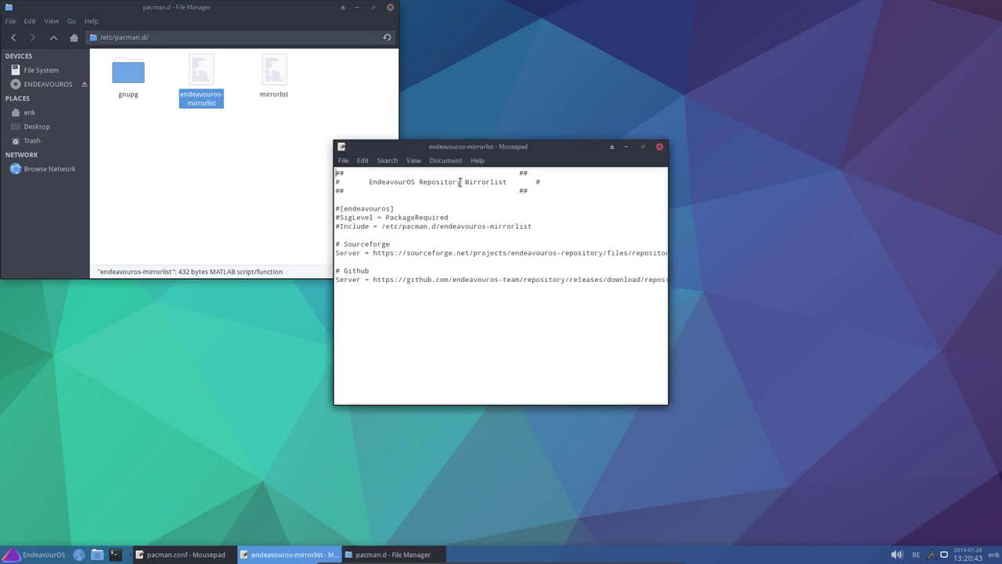
double_click(587, 149)
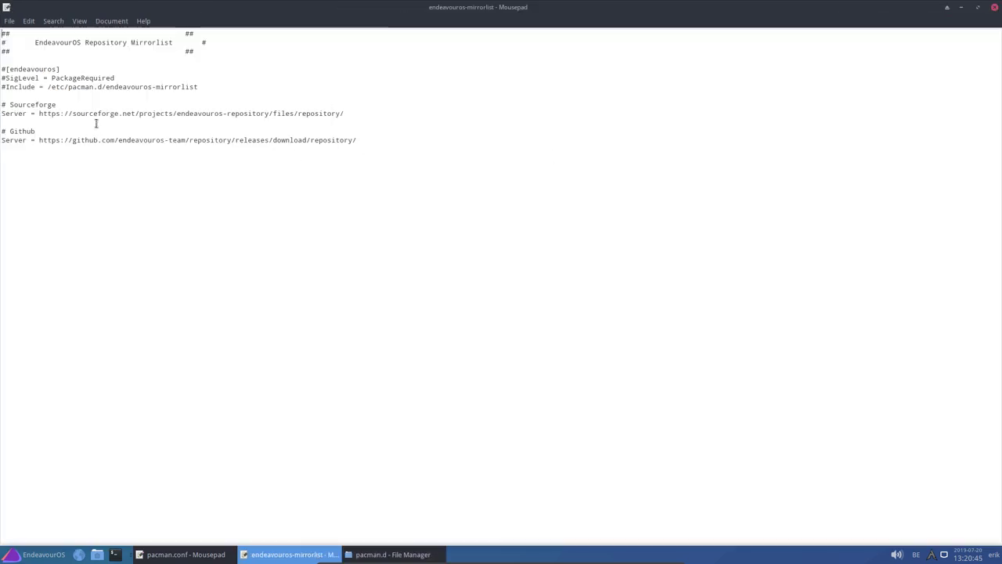
Highlight the Sourceforge and GitHub mirror servers, then close all three windows
left_click_drag(75, 113, 135, 115)
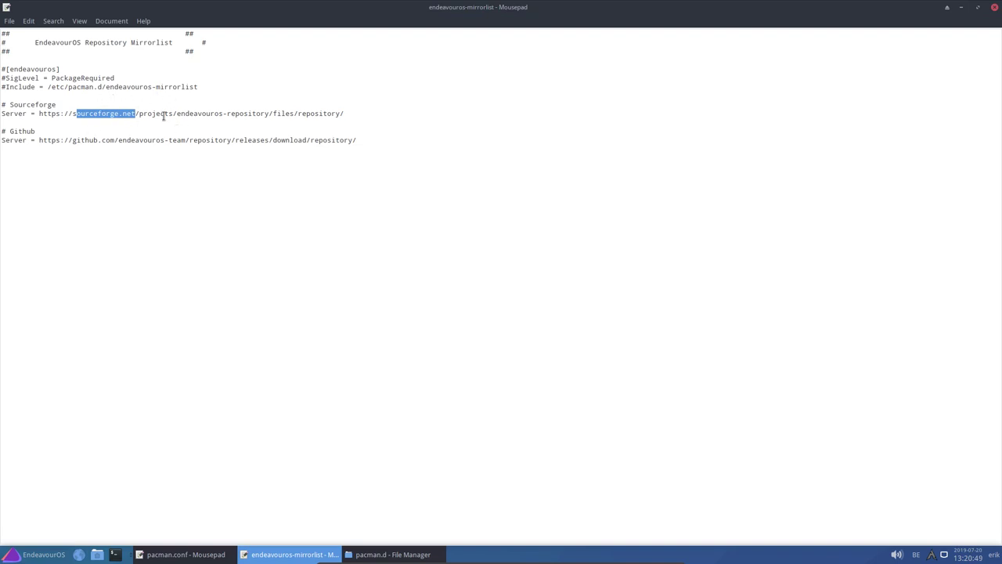
left_click_drag(65, 140, 272, 141)
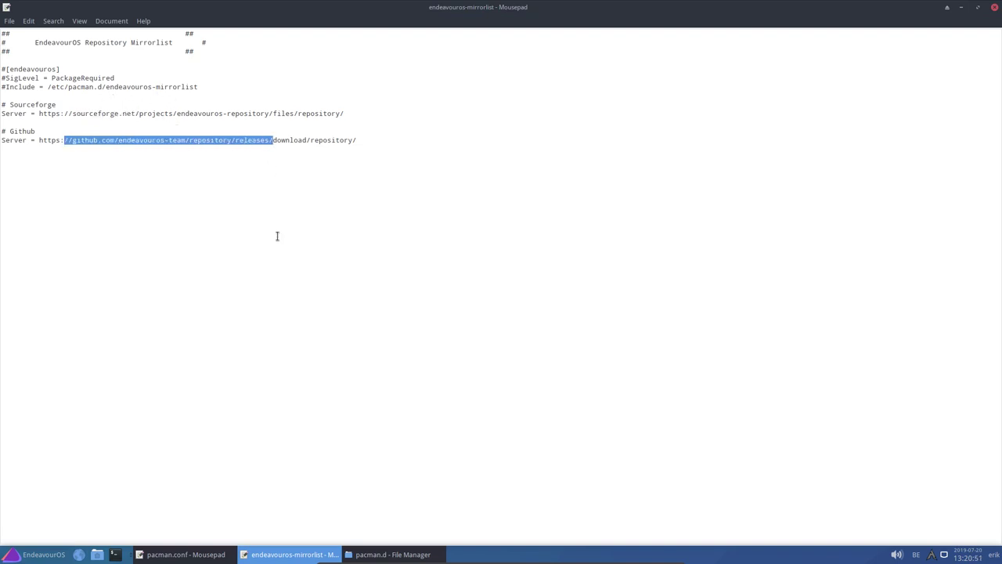
left_click(993, 8)
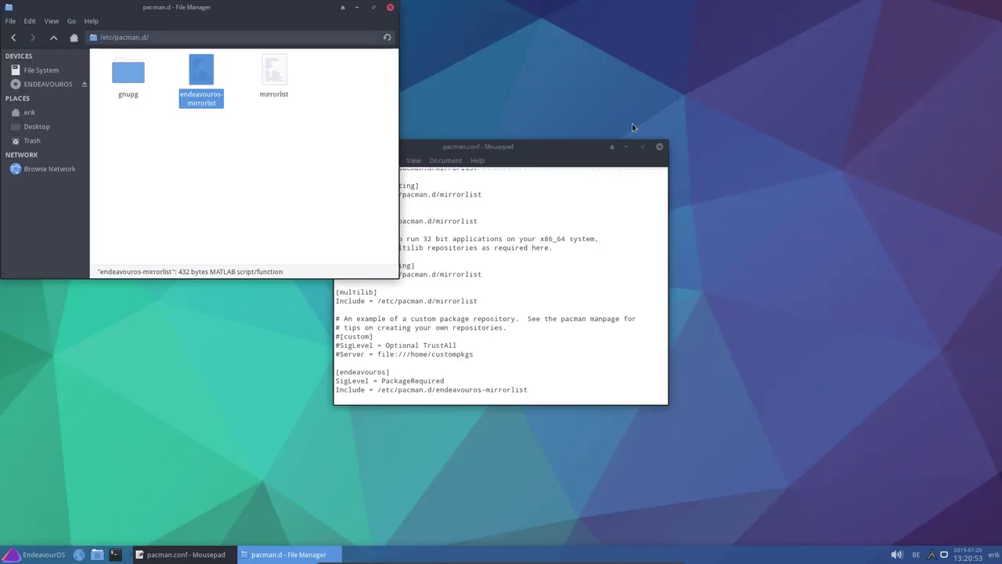
left_click(390, 9)
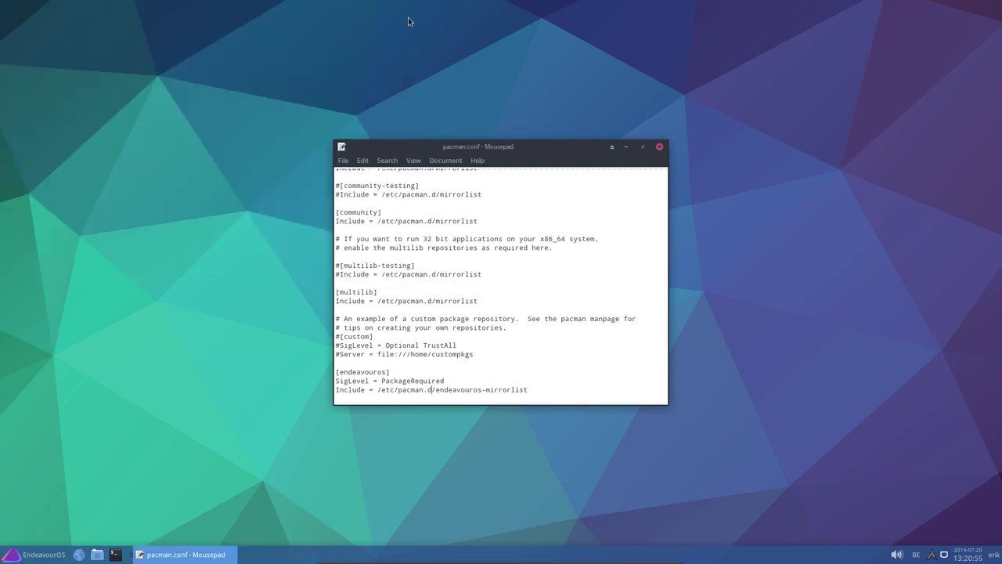
left_click(659, 146)
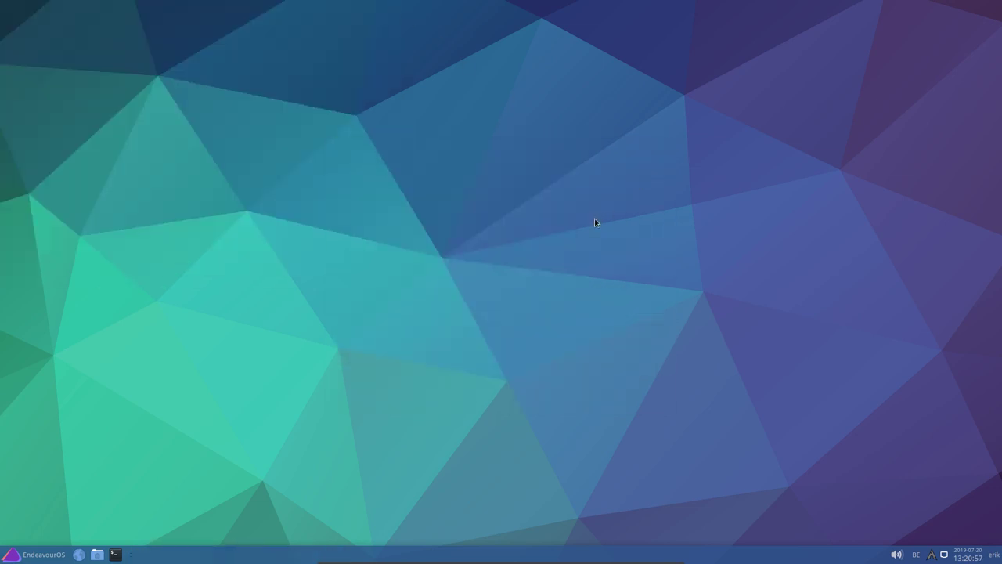
In a new terminal, try the update command before the alias exists
key("ctrl+alt+t")
type("update")
key("Return")
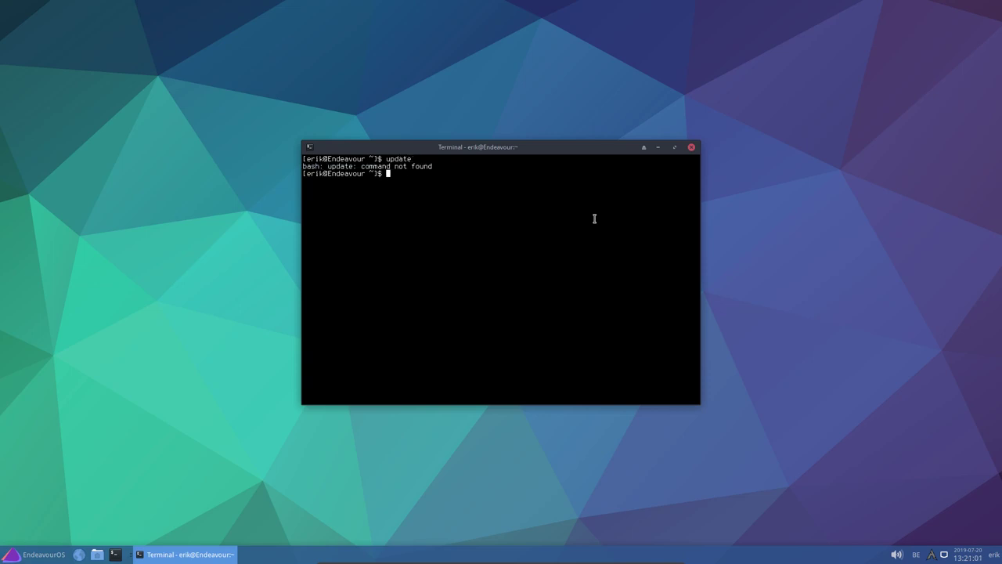
key("Up")
key("BackSpace")
key("BackSpace")
key("BackSpace")
key("BackSpace")
key("BackSpace")
key("BackSpace")
type("yay neofetch-git")
Define alias update="sudo pacman -Syyu", run update, then cancel it with Ctrl+C
key("Up")
key("Up")
key("Up")
key("Return")
type("update")
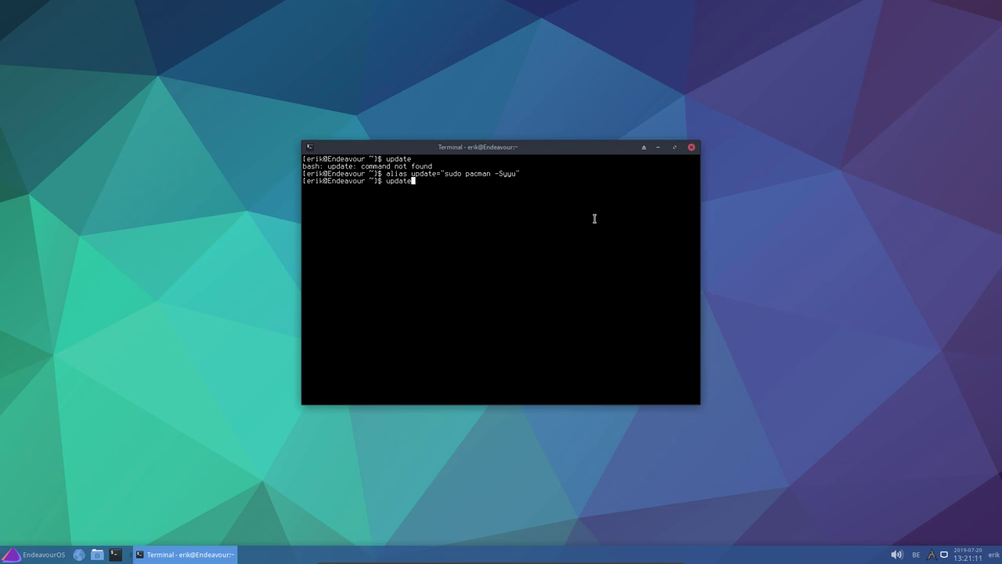
key("Return")
key("Return")
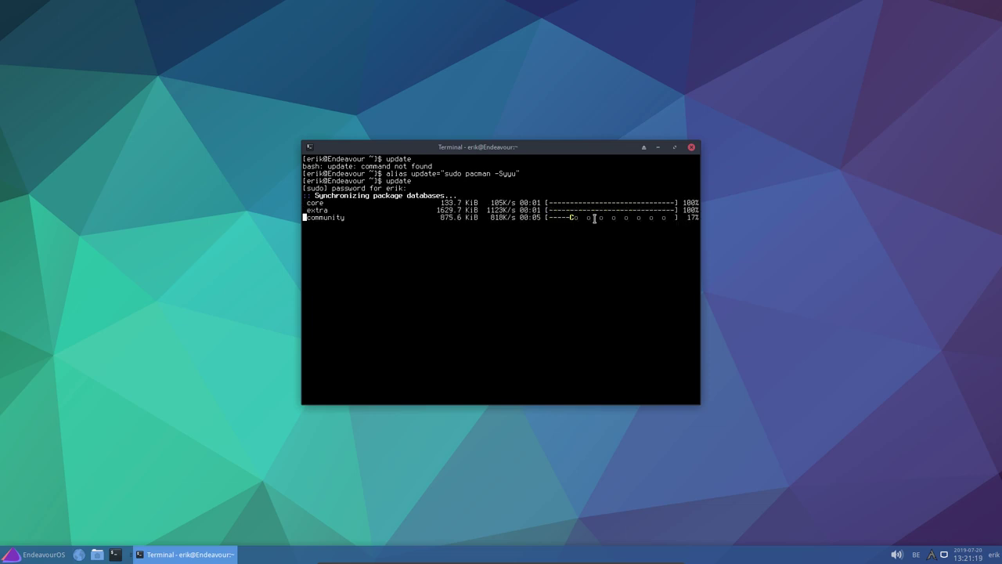
key("ctrl+c")
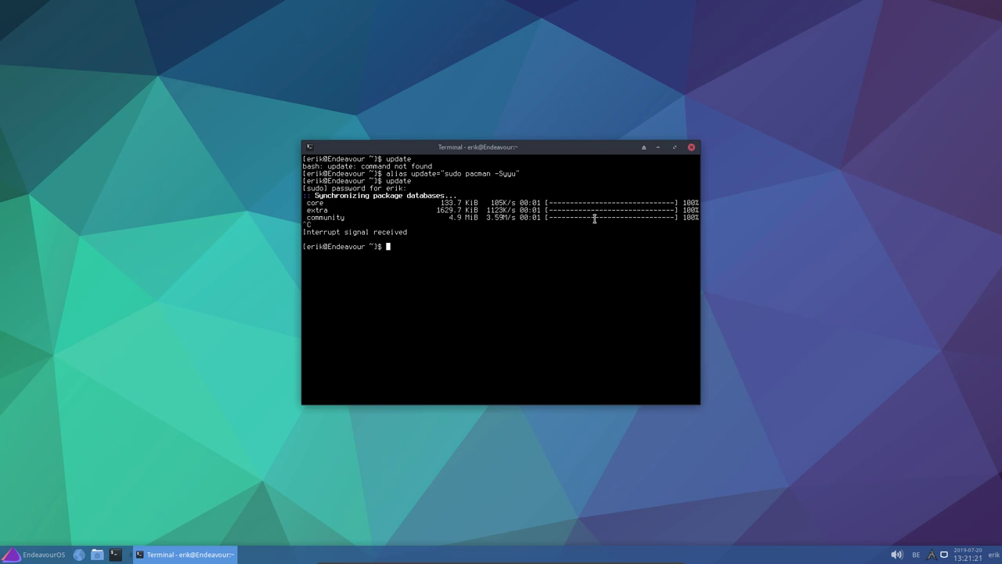
Search the AUR with yay sardi and review the listed sardi icon packages
type("yay sardiu")
key("BackSpace")
key("Return")
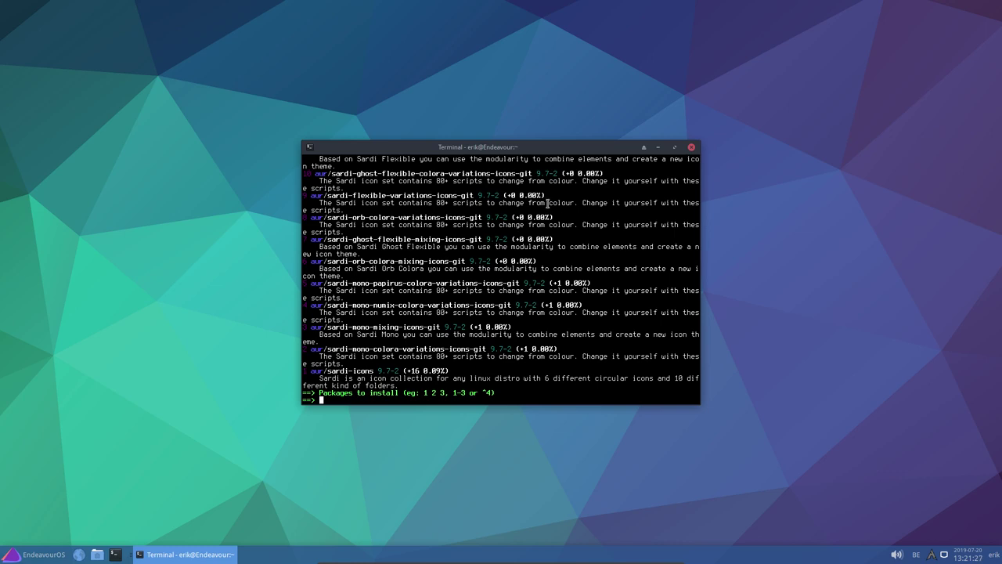
scroll(440, 264, "up", 3)
scroll(441, 264, "up", 8)
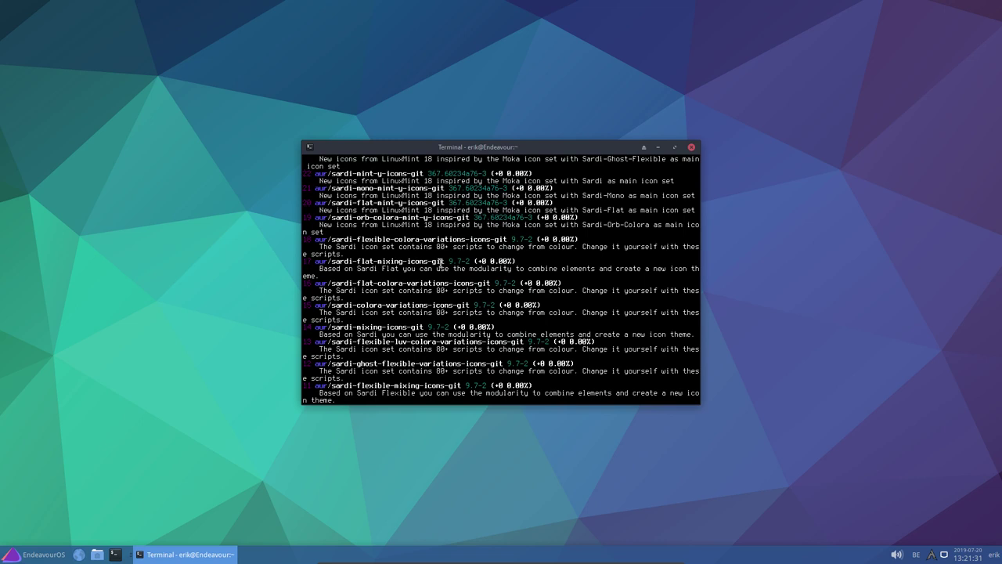
scroll(440, 263, "up", 5)
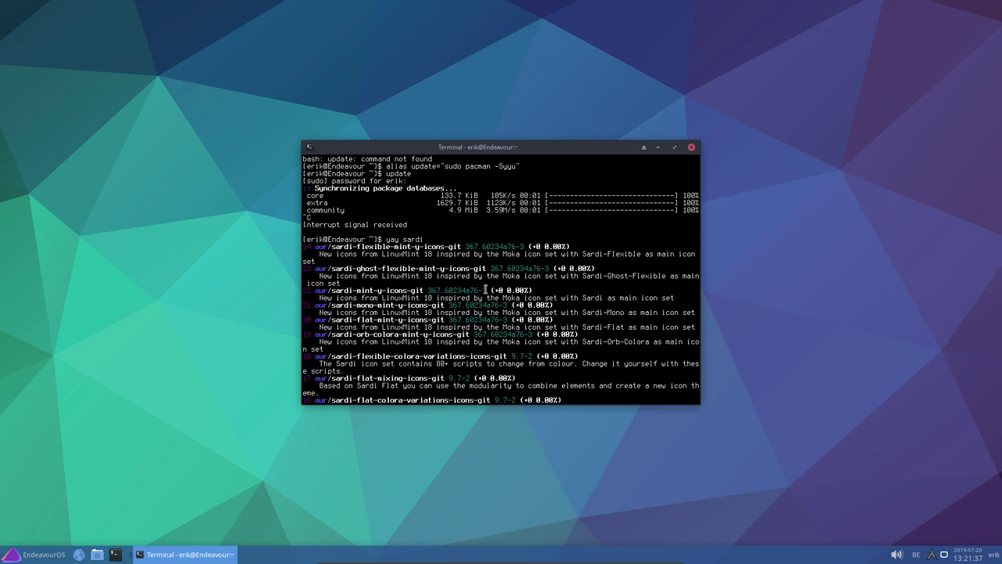
scroll(486, 290, "down", 13)
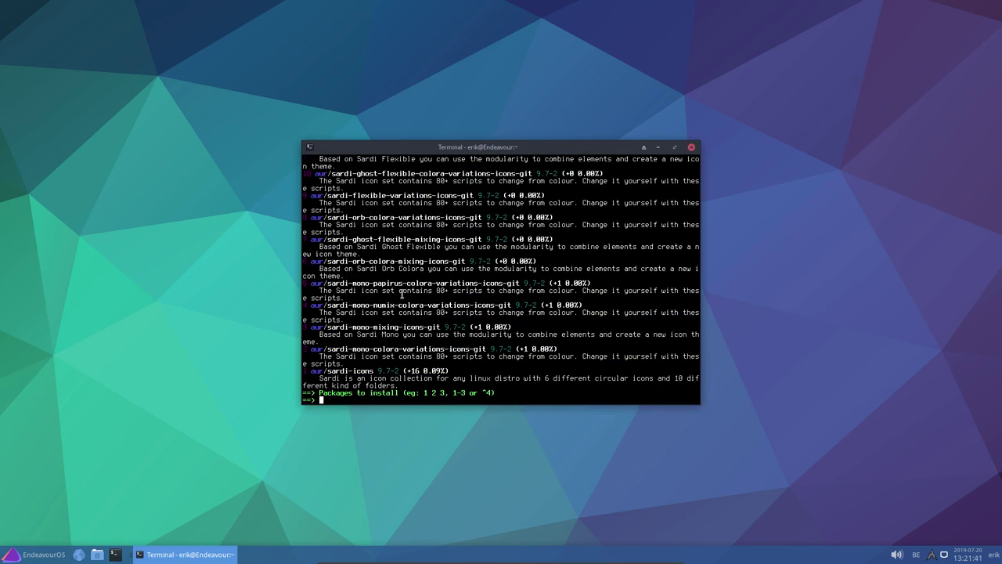
Pick package 1, sardi-icons, skip the diffs, and move the terminal upper right
type("1")
key("Return")
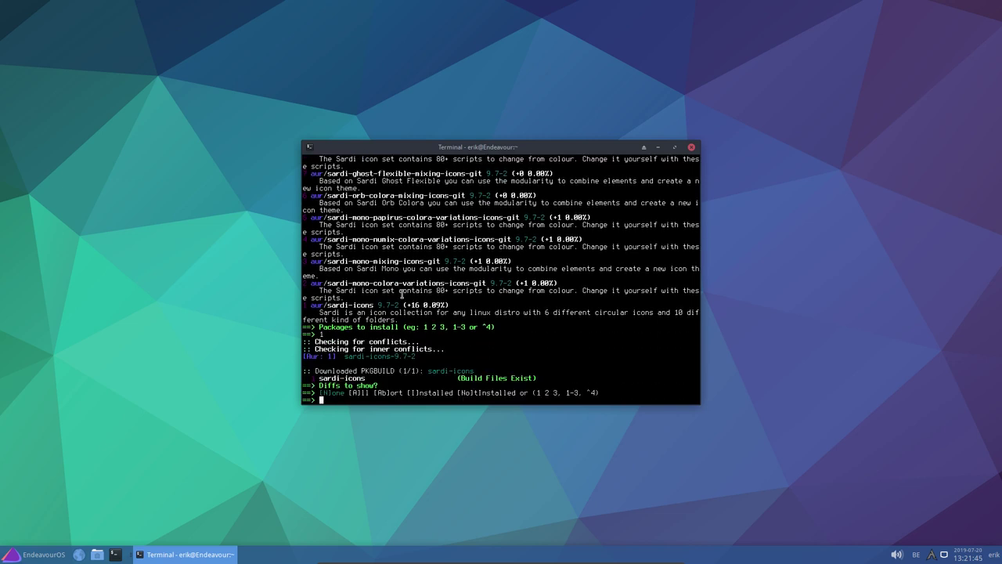
key("Return")
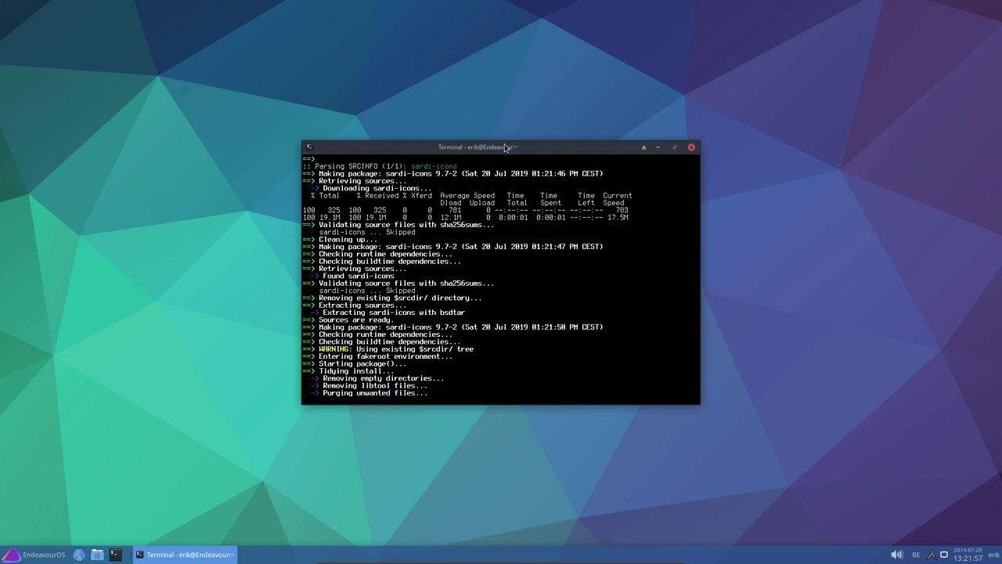
left_click_drag(507, 147, 686, 73)
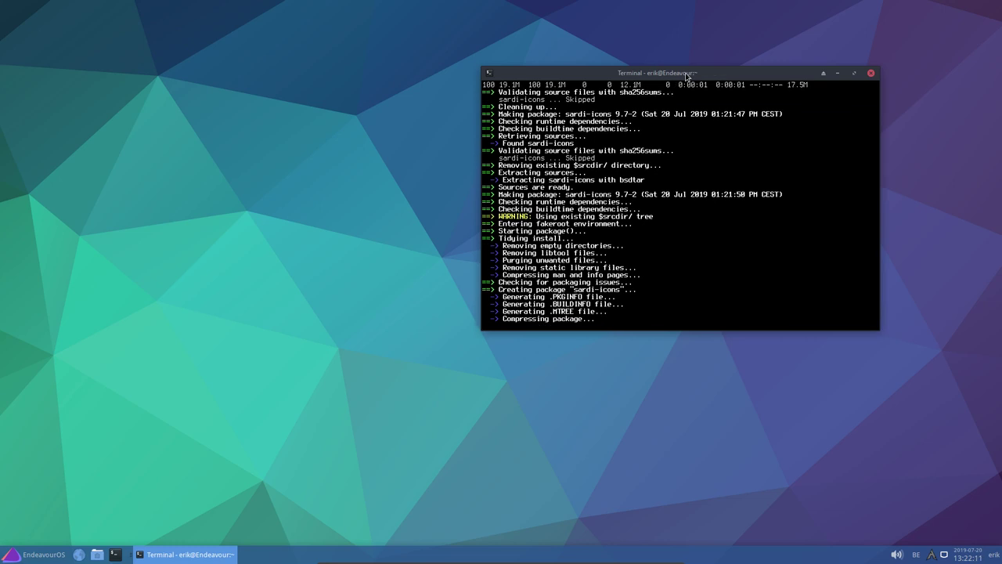
Switch the desktop wallpaper to the second blue xfce image and nudge the terminal window up-right
right_click(265, 160)
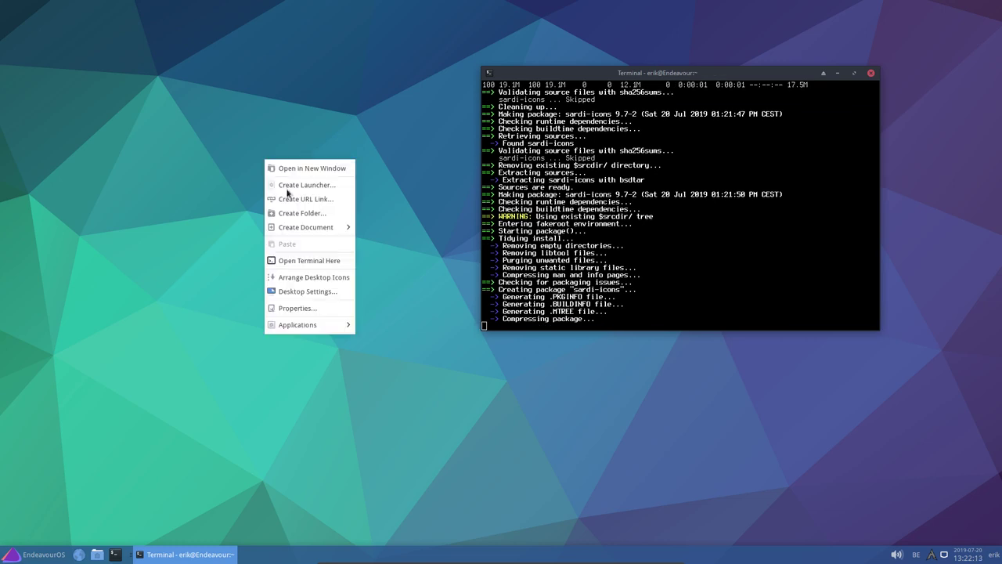
left_click(308, 293)
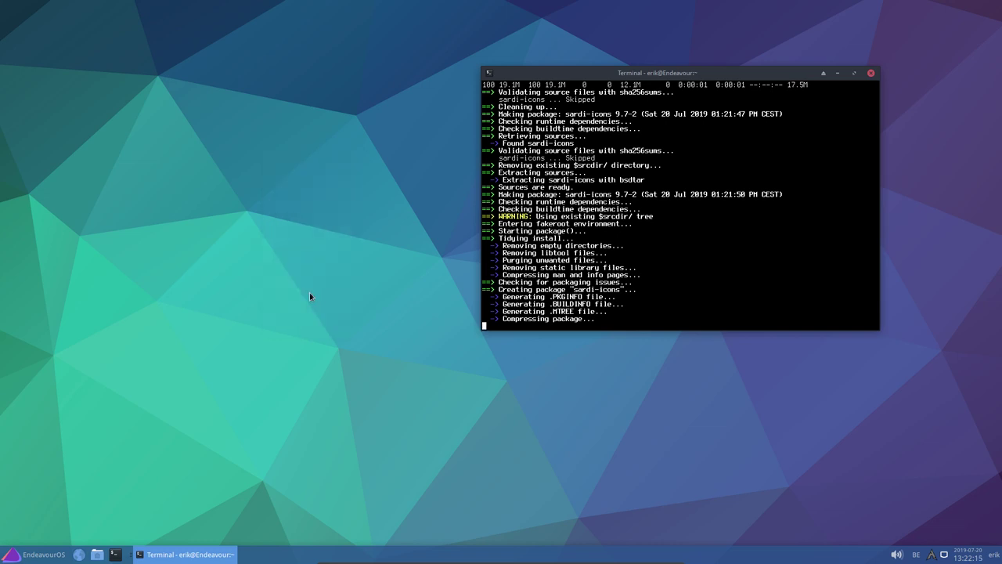
left_click_drag(489, 128, 266, 78)
scroll(288, 249, "down", 1)
scroll(289, 249, "down", 6)
scroll(288, 249, "up", 8)
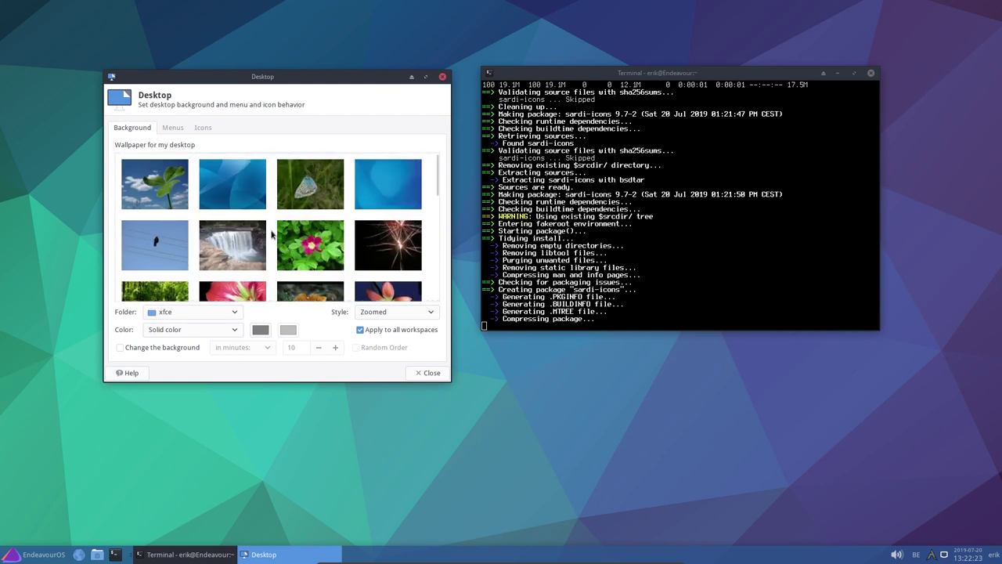
left_click(244, 188)
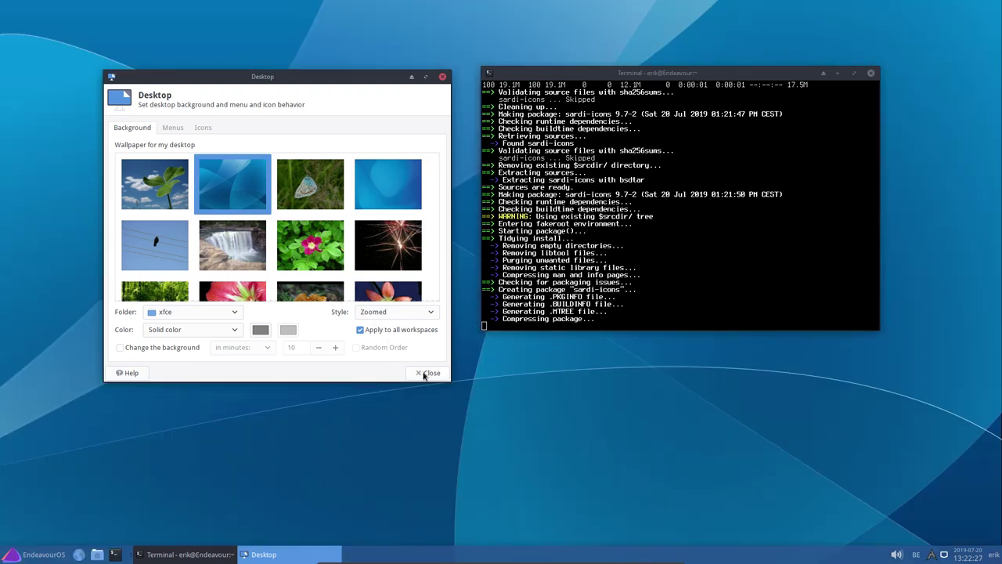
left_click(429, 373)
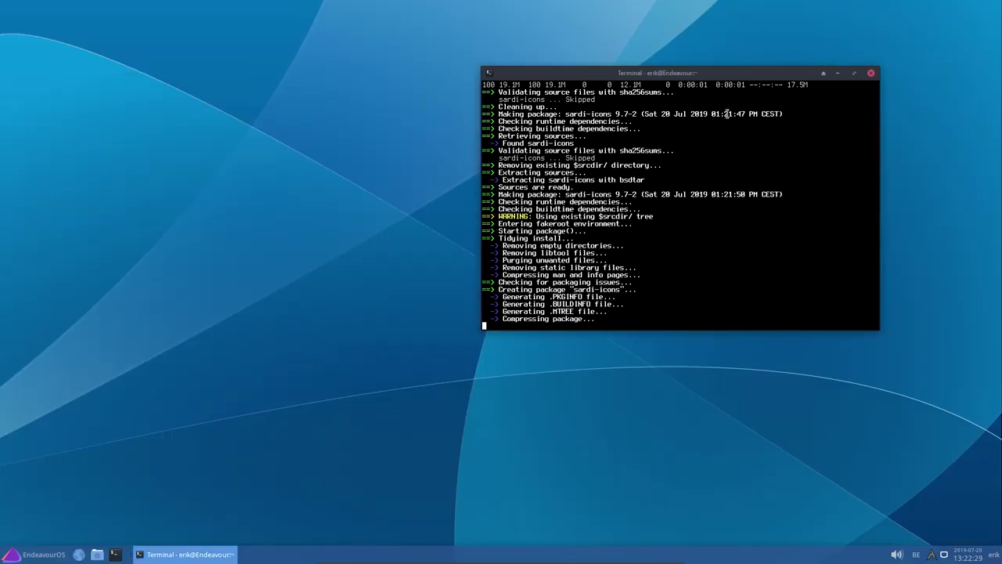
left_click_drag(709, 69, 751, 42)
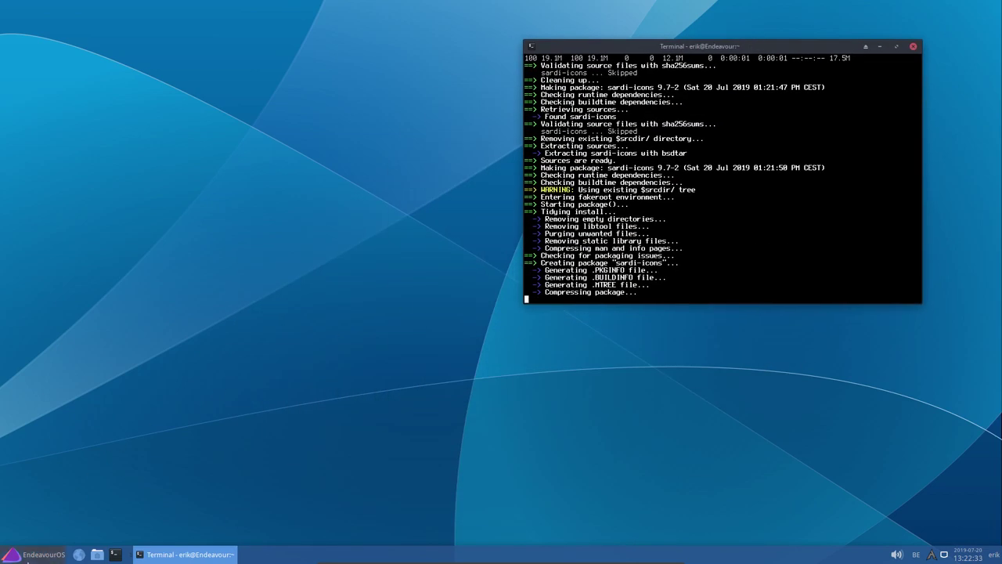
left_click(28, 557)
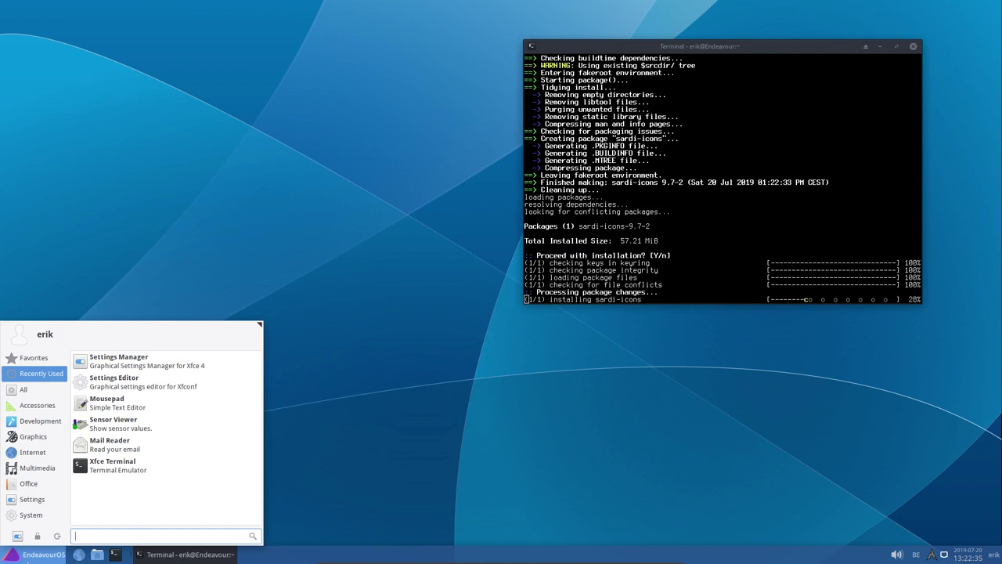
Run yay surfn and pick option 1 to start building surfn-icons-git
left_click(491, 393)
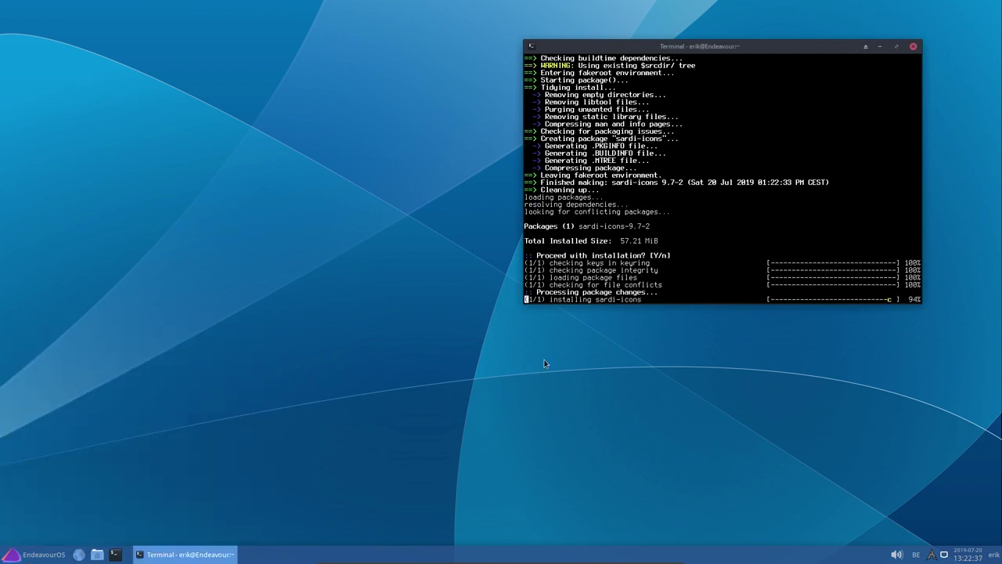
type("ysy")
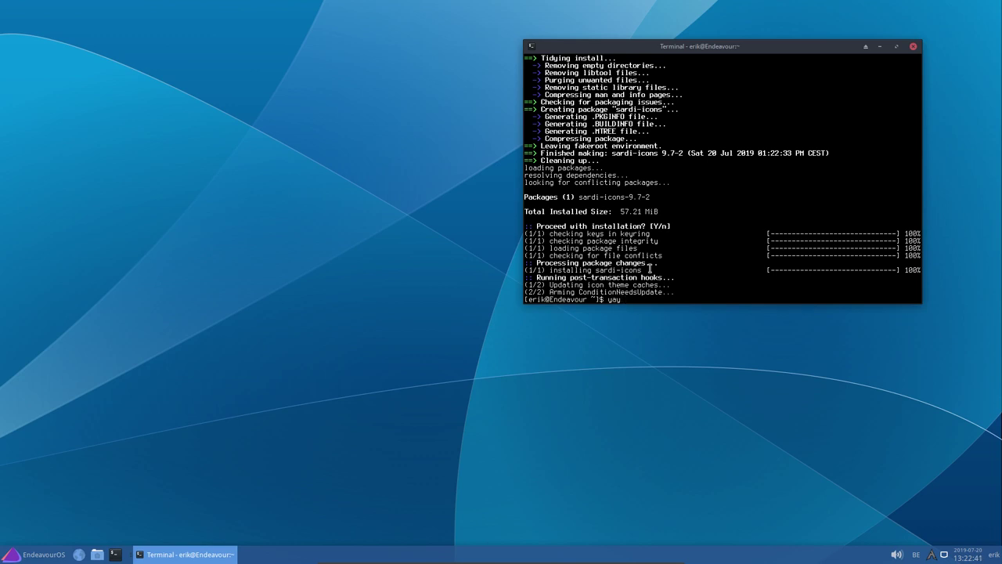
type(" surfn")
key("Return")
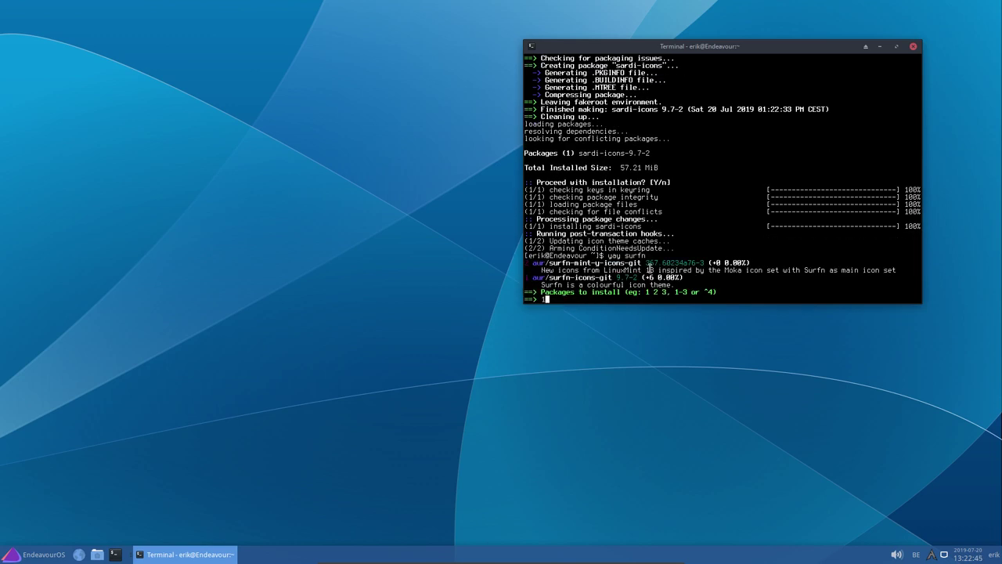
key("Return")
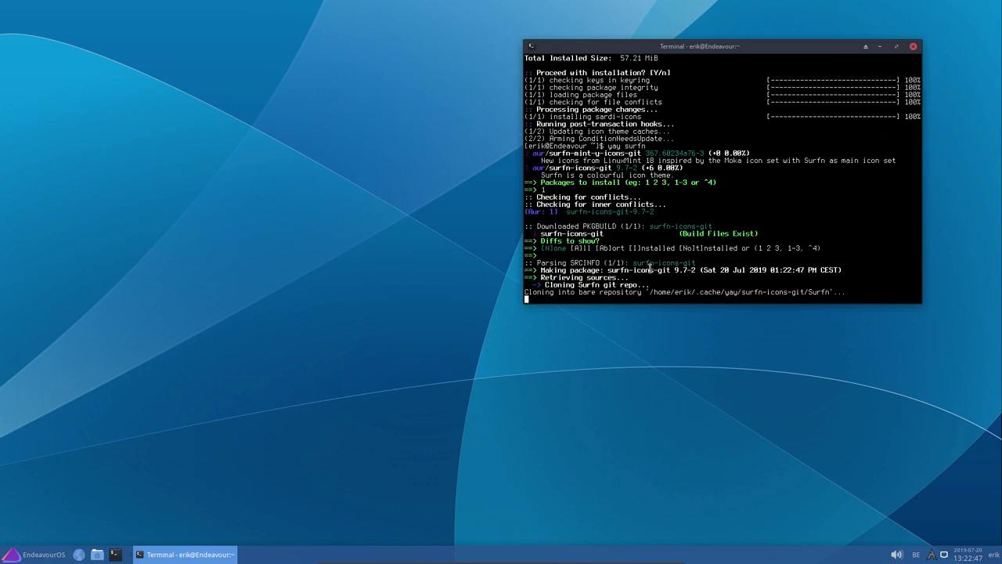
left_click(35, 554)
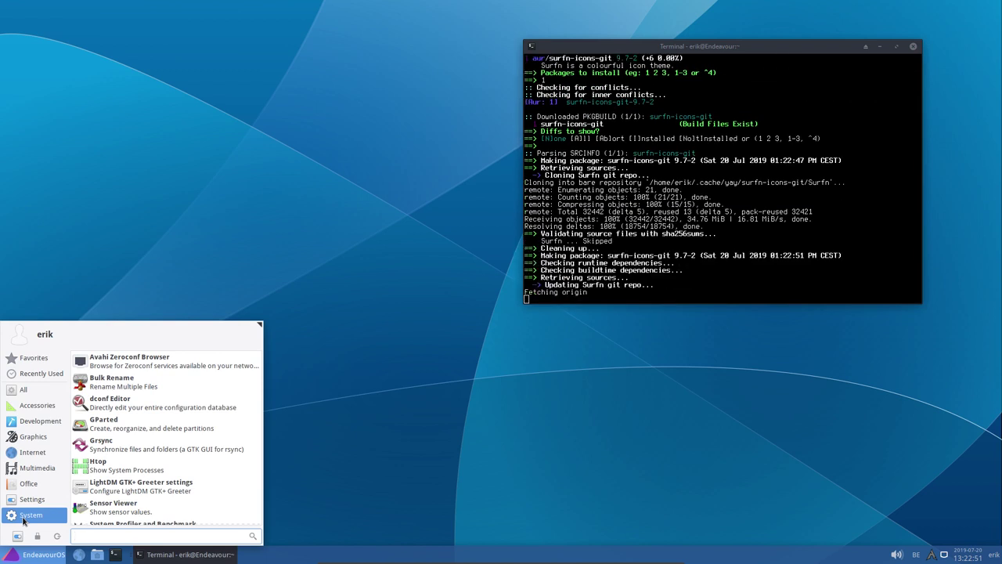
Open Settings Manager > Appearance and select the Arc-Dark style
left_click(18, 536)
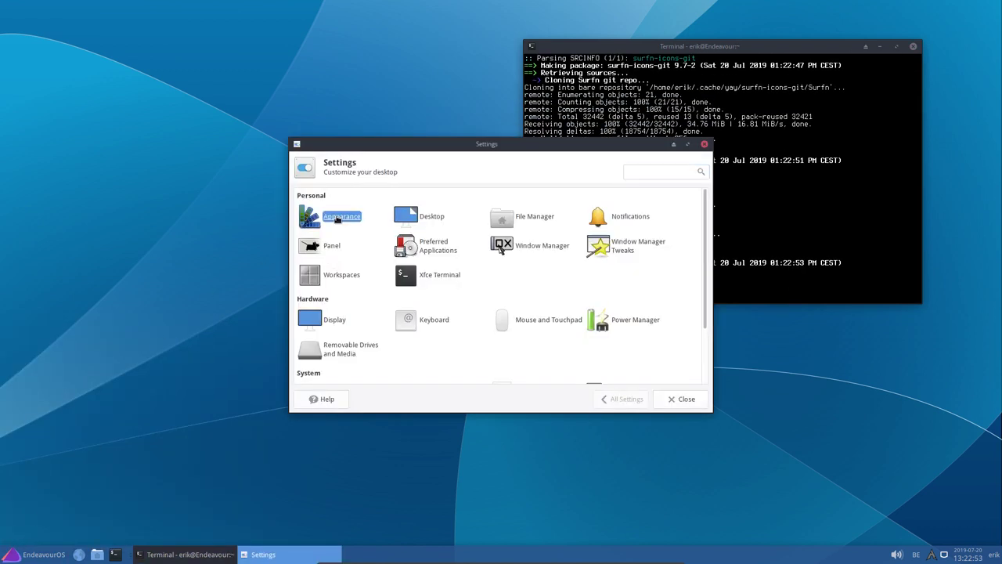
left_click(310, 217)
scroll(356, 235, "up", 2)
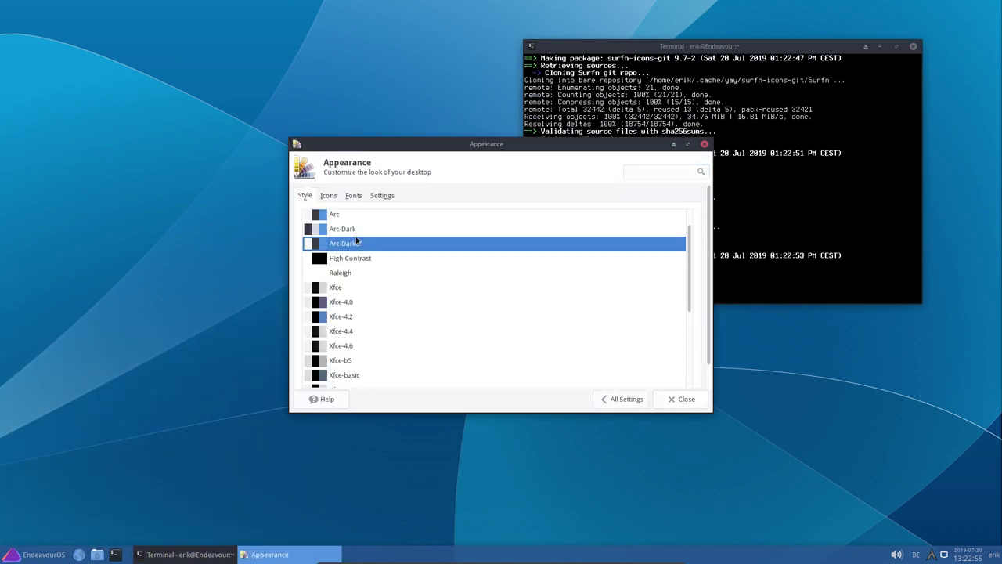
left_click(344, 260)
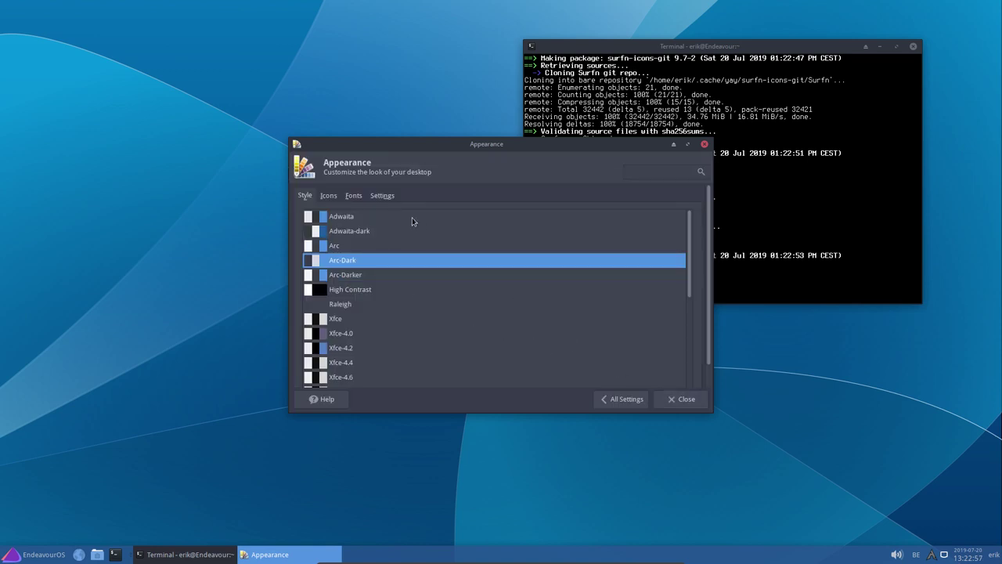
Show the Icons tab and scroll through the available icon themes
left_click(330, 196)
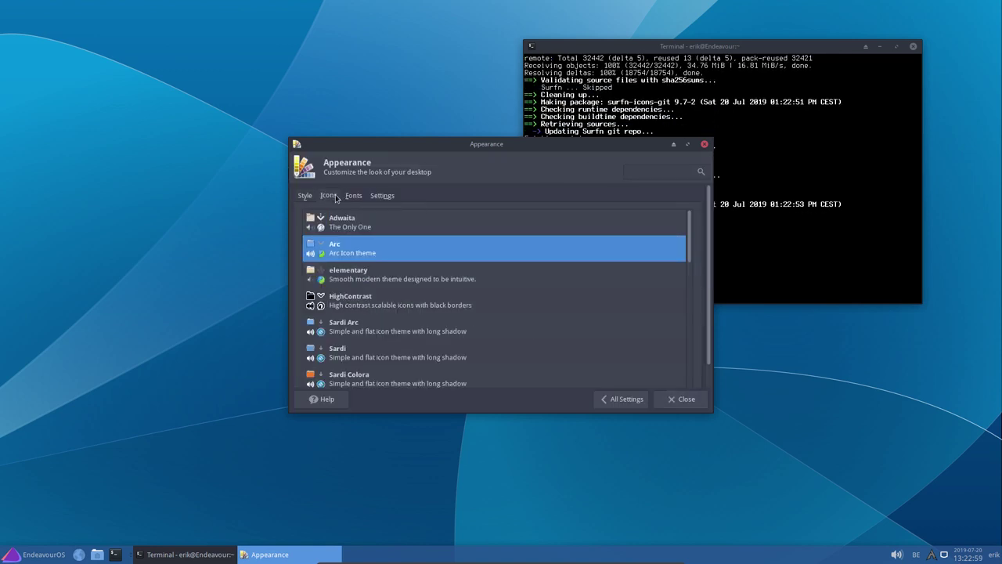
left_click_drag(470, 152, 257, 130)
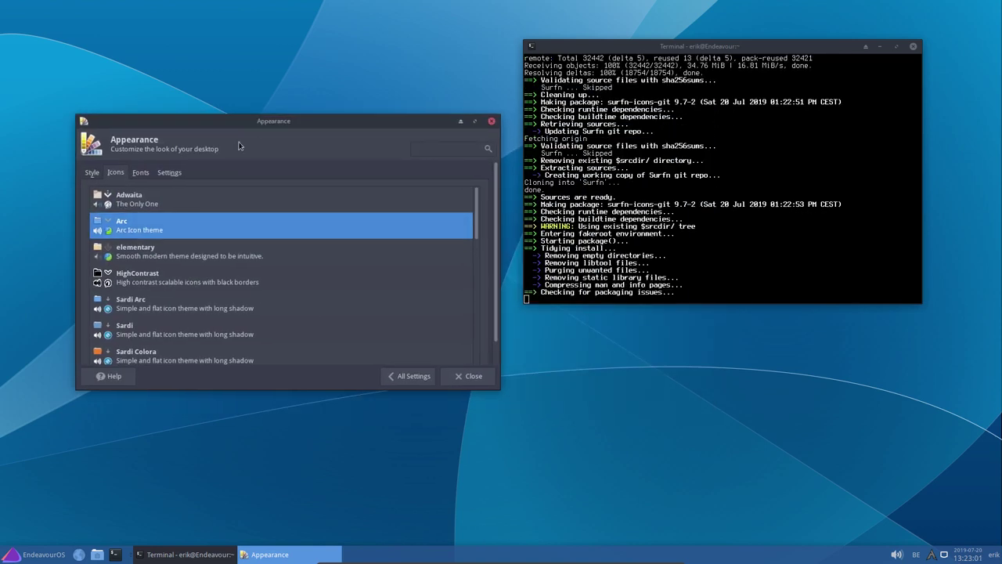
scroll(159, 235, "down", 5)
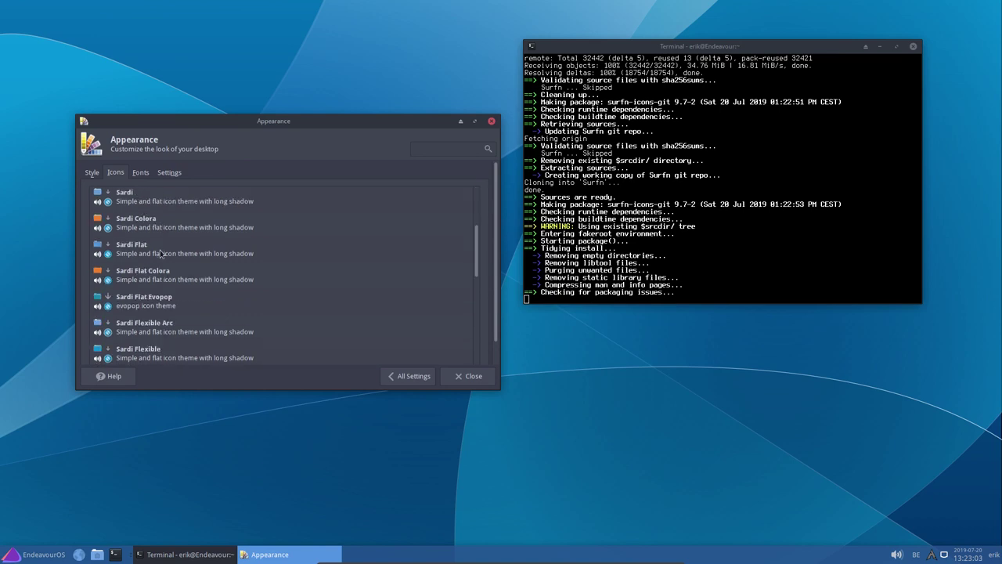
scroll(141, 254, "up", 2)
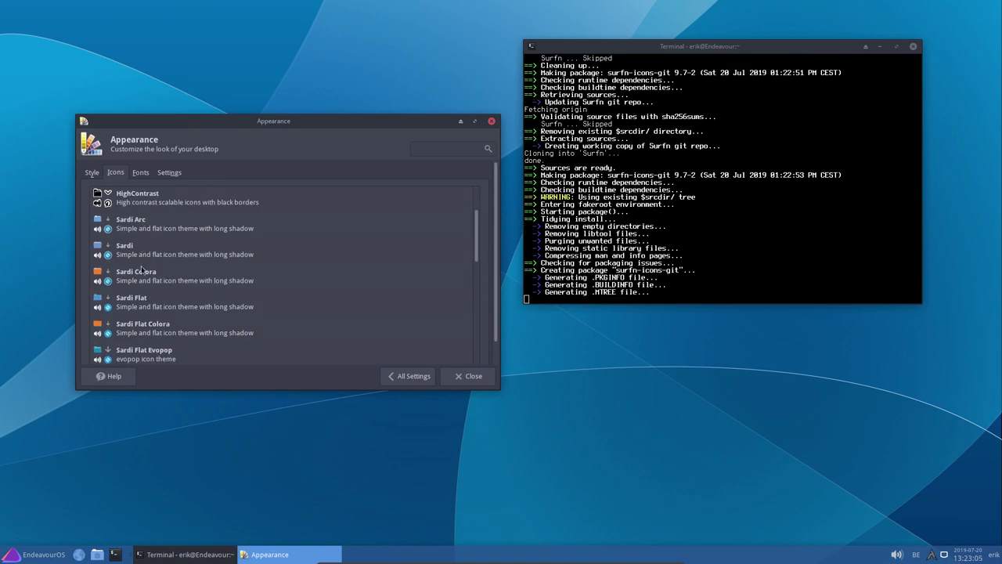
scroll(141, 275, "down", 5)
scroll(153, 258, "up", 6)
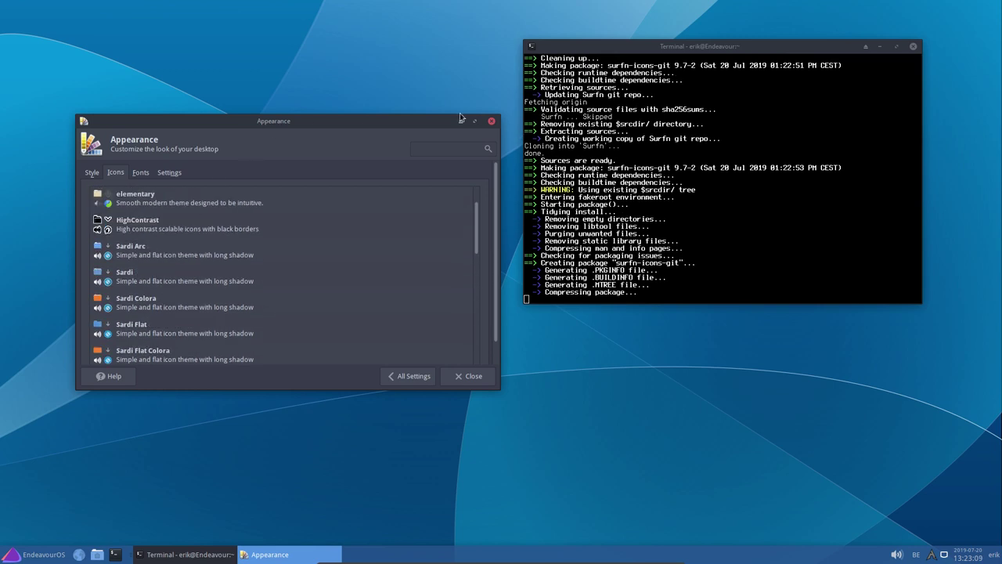
Move the Appearance window over the terminal and open the home folder in the file manager
left_click_drag(273, 122, 680, 103)
left_click_drag(561, 113, 622, 49)
left_click(97, 555)
left_click_drag(284, 11, 345, 99)
Apply the Sardi Arc and then Sardi icon themes, checking the menu's icons
left_click(552, 178)
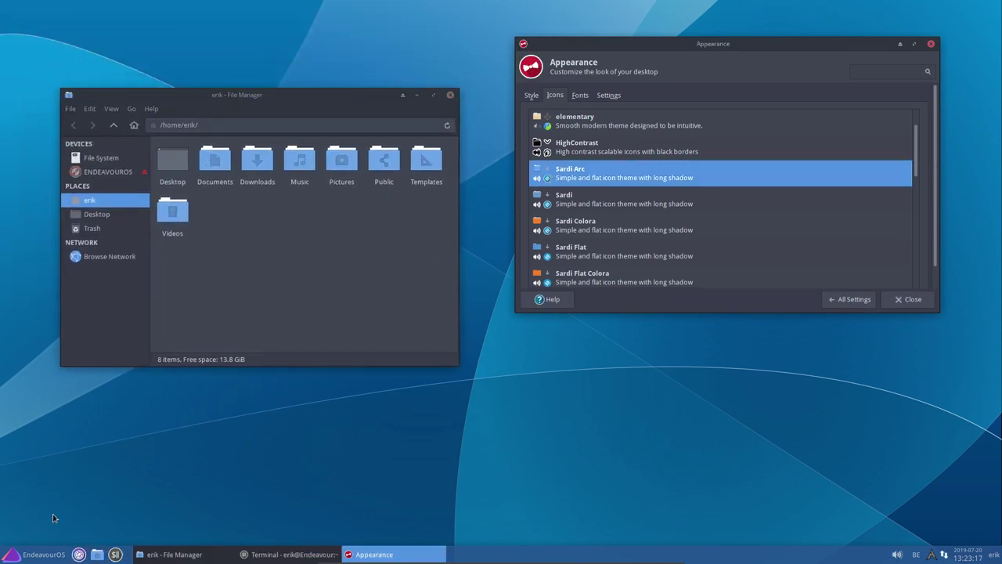
left_click(35, 554)
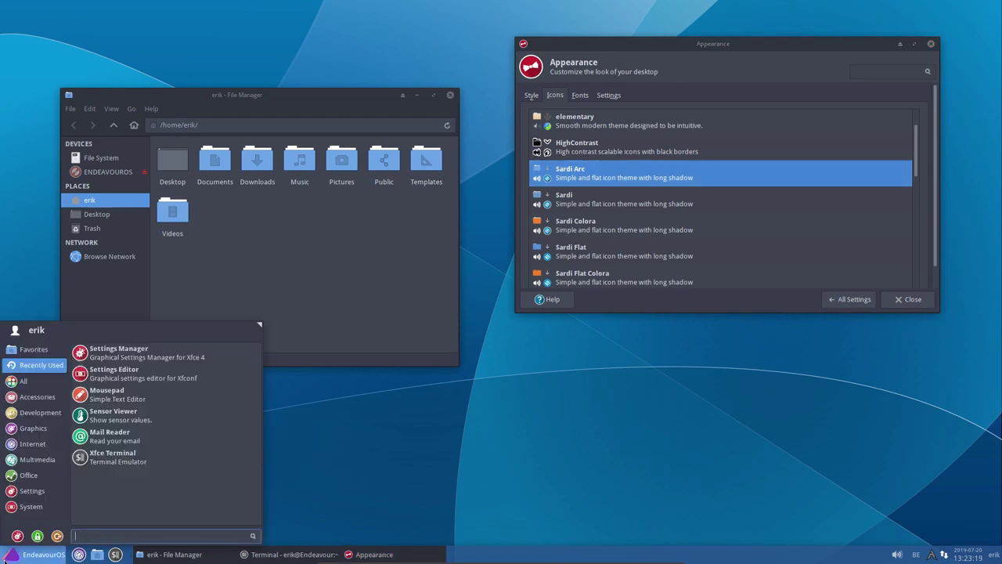
left_click(31, 506)
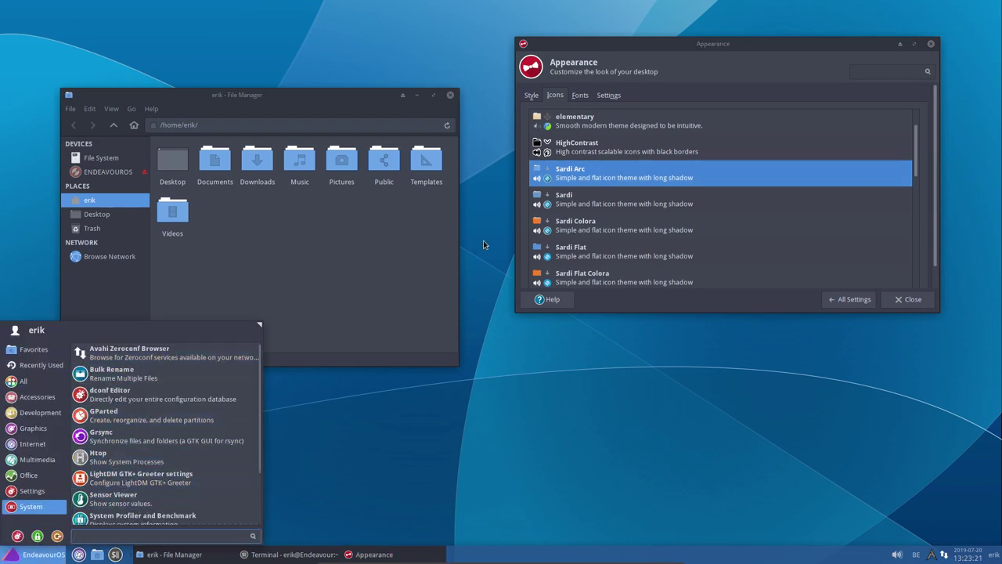
left_click(577, 205)
left_click(580, 205)
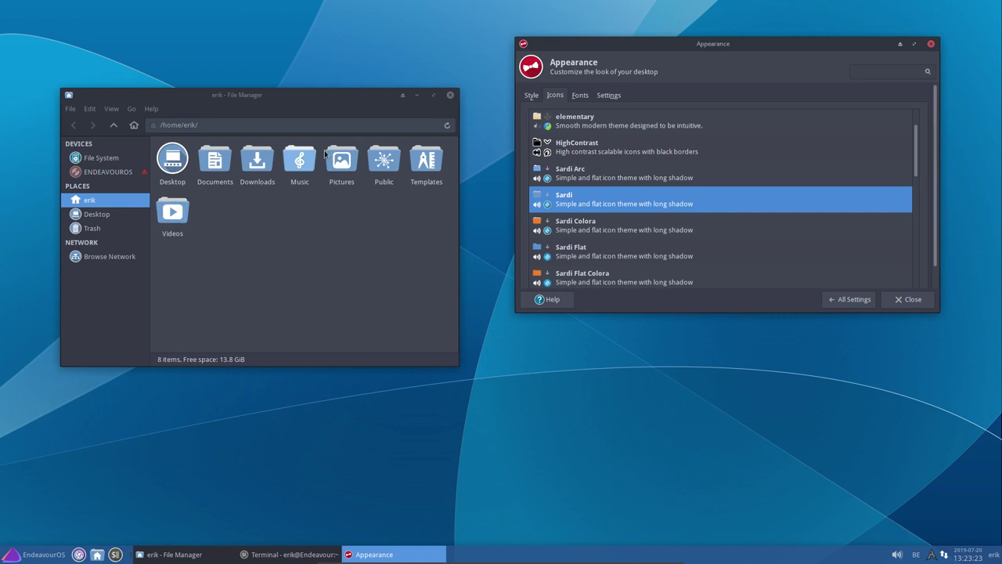
Try the Sardi Colora and Sardi Flat icon themes
left_click(21, 557)
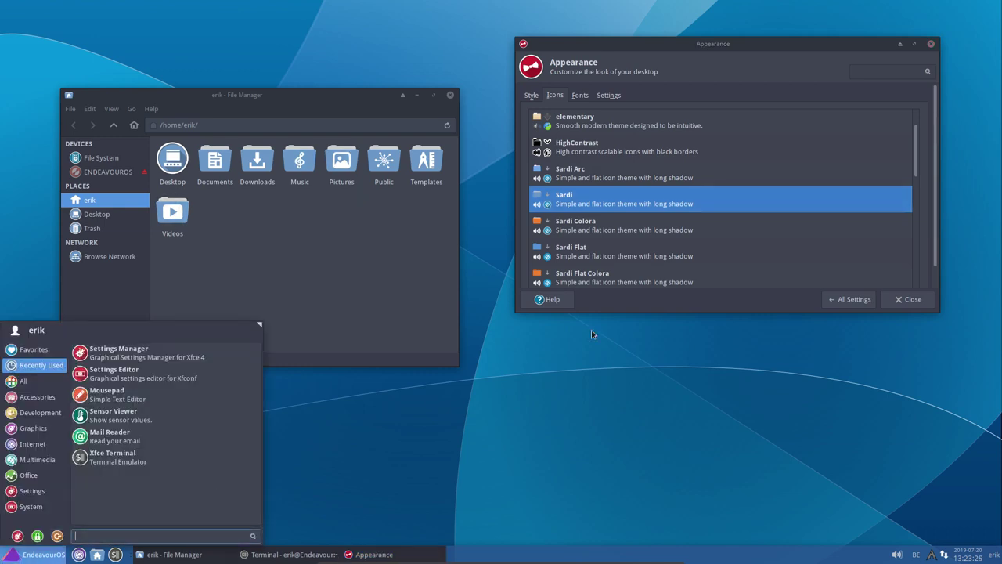
left_click(642, 249)
left_click(601, 227)
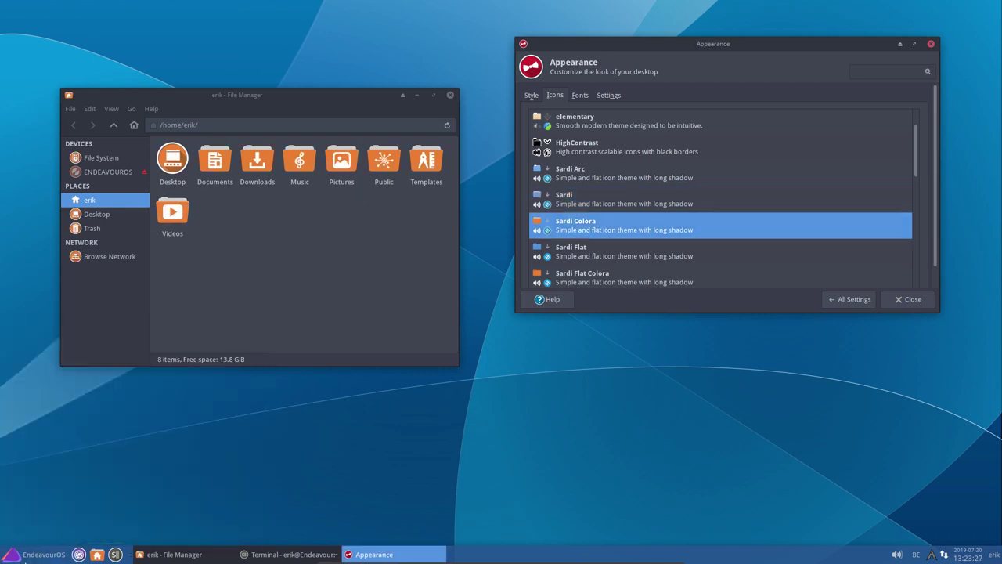
left_click(21, 556)
left_click(675, 238)
left_click(647, 262)
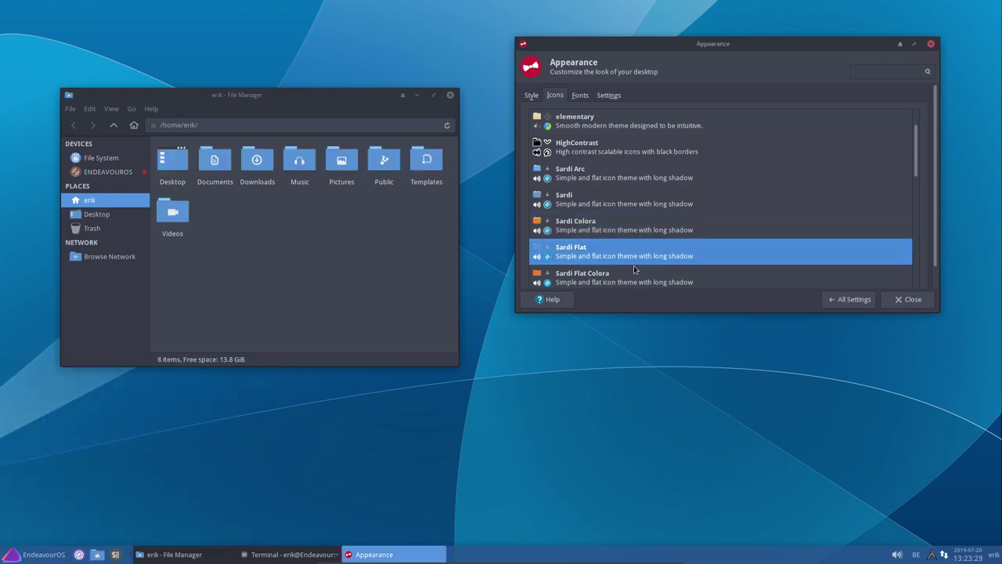
Step through Sardi Flat Colora, Flat Evopop, Flexible Colora and Flexible Arc icon themes
left_click(35, 558)
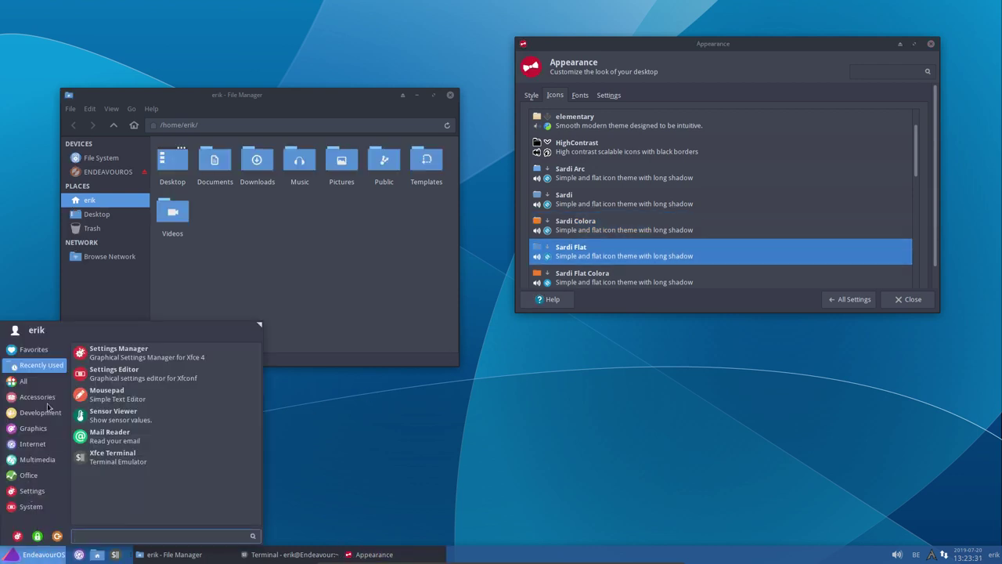
left_click(596, 276)
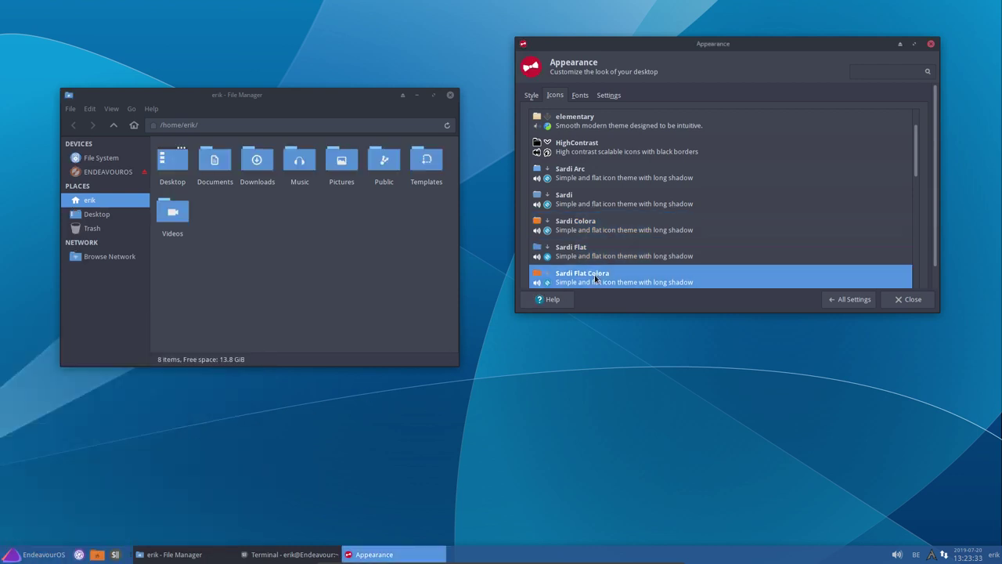
scroll(596, 277, "down", 1)
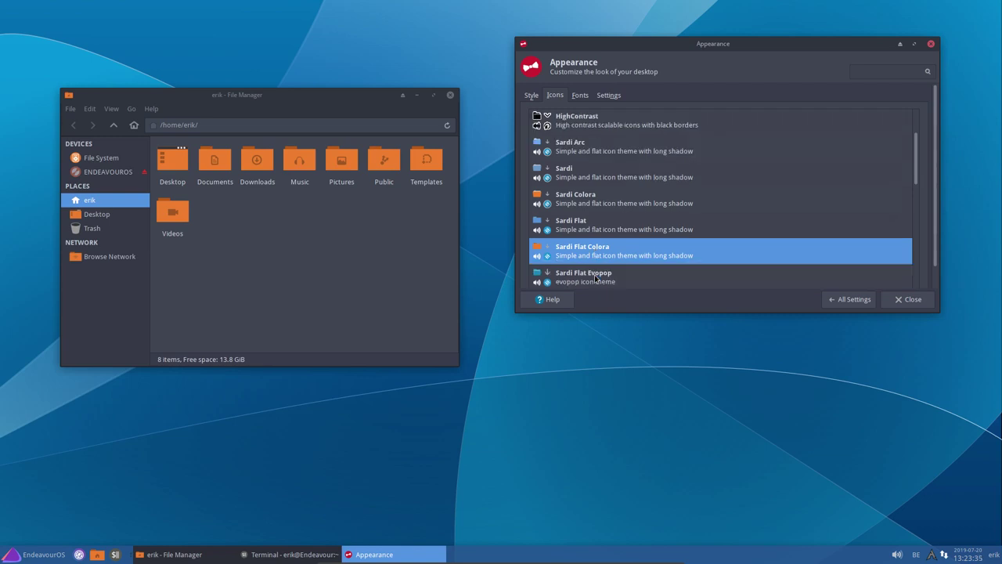
left_click(596, 277)
scroll(596, 277, "down", 3)
left_click(595, 281)
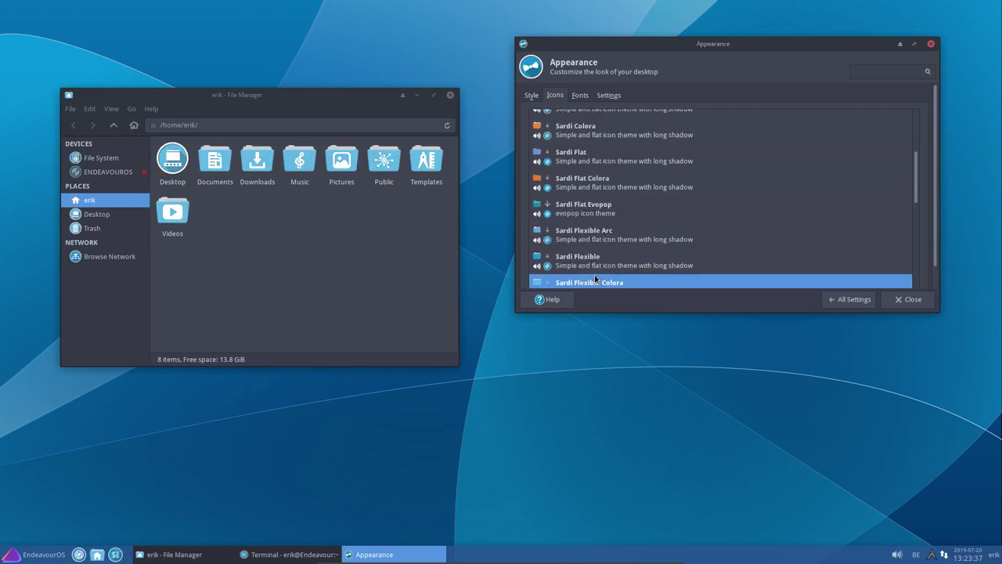
scroll(595, 278, "down", 1)
left_click(595, 280)
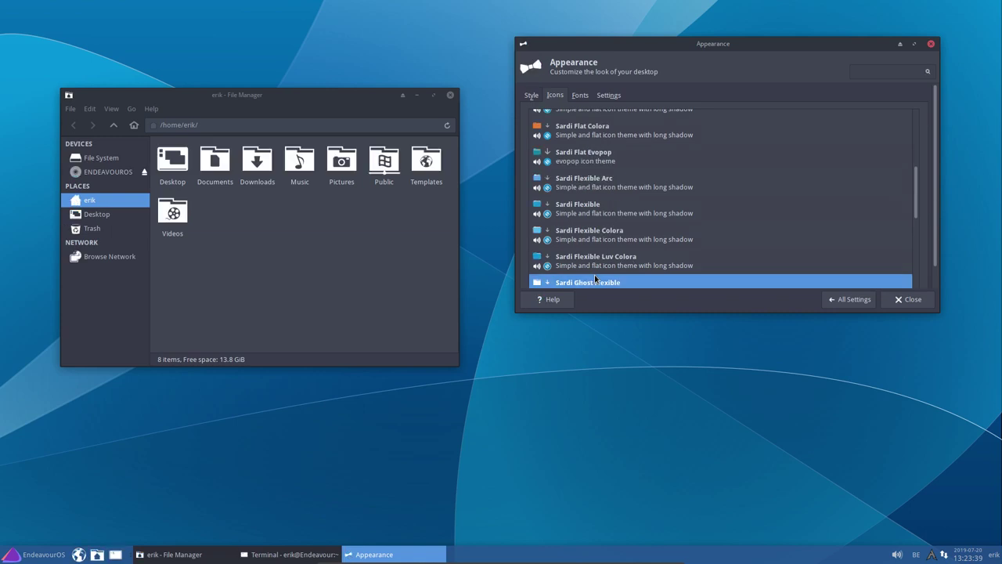
scroll(595, 275, "down", 1)
key("Up")
key("Up")
key("Up")
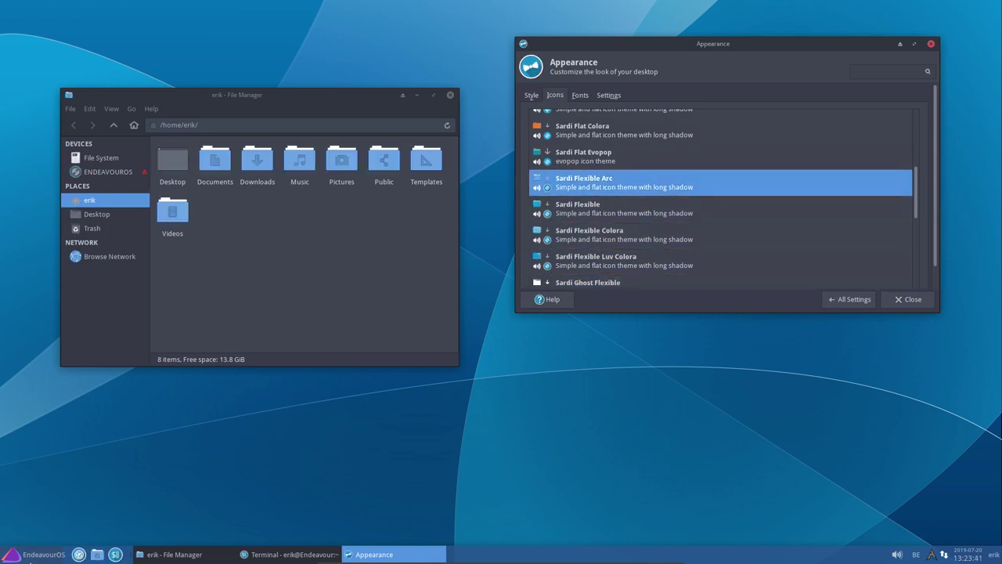
Try the Sardi Flexible Luv Colora and Sardi Ghost Flexible icon themes
left_click(15, 555)
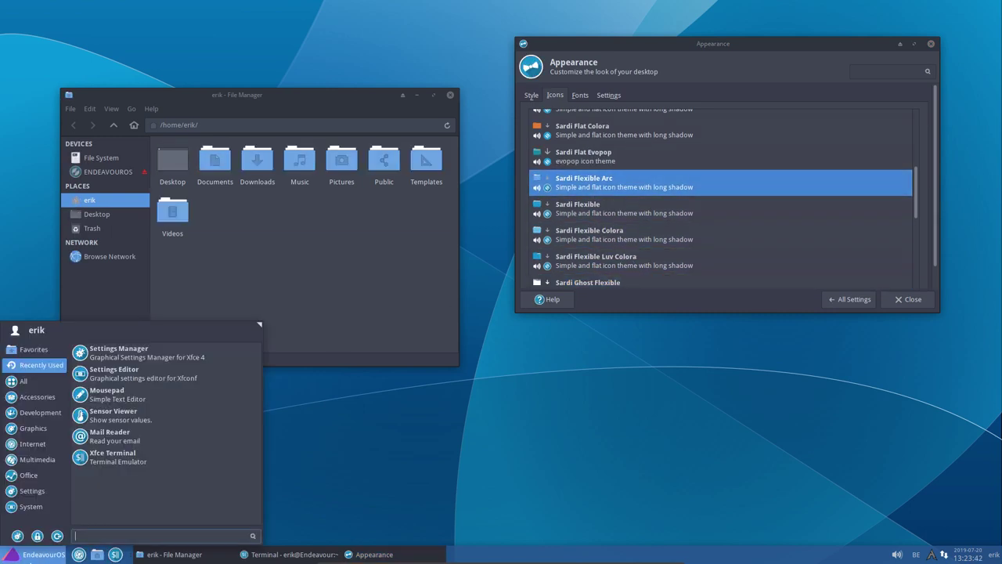
left_click(605, 259)
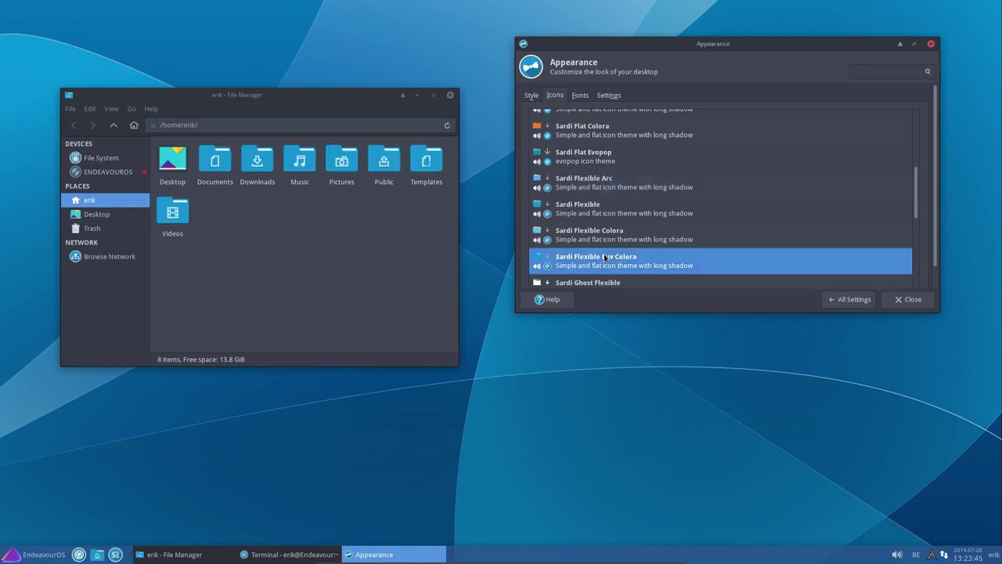
key("Down")
key("Down")
key("Up")
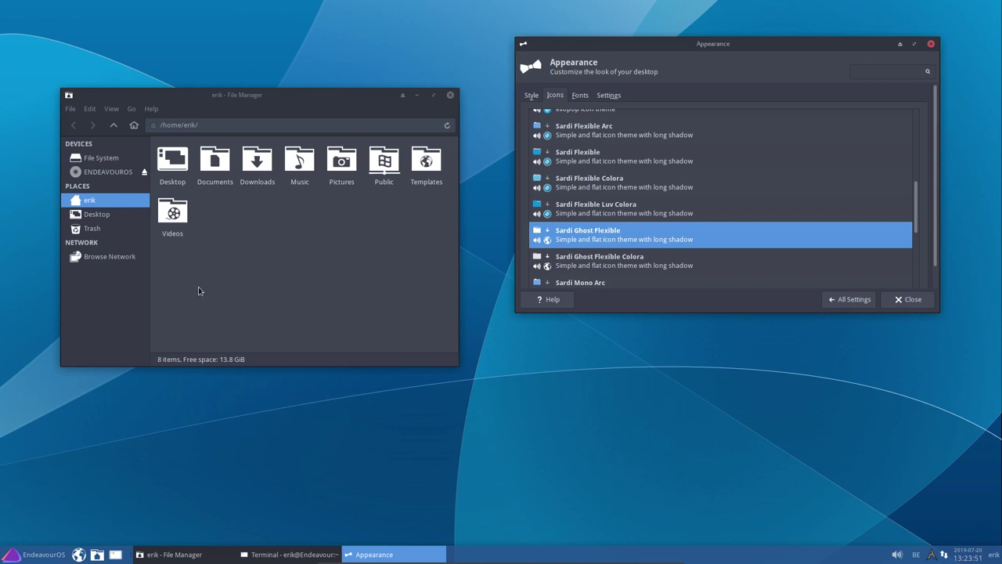
Apply Sardi Ghost Flexible Colora, then step down through Sardi Mono Numix to Sardi Orb Colora
key("super")
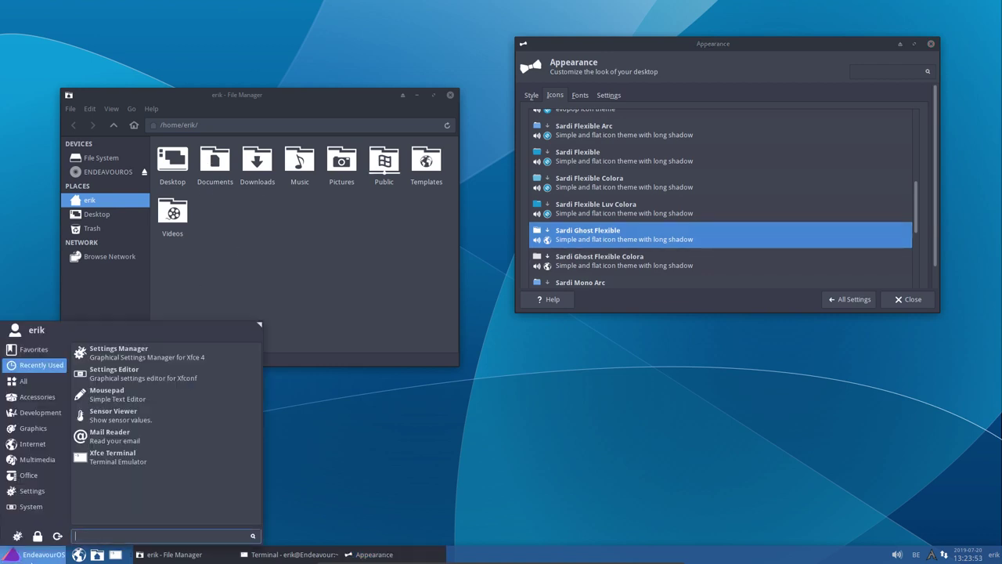
mouse_move(48, 433)
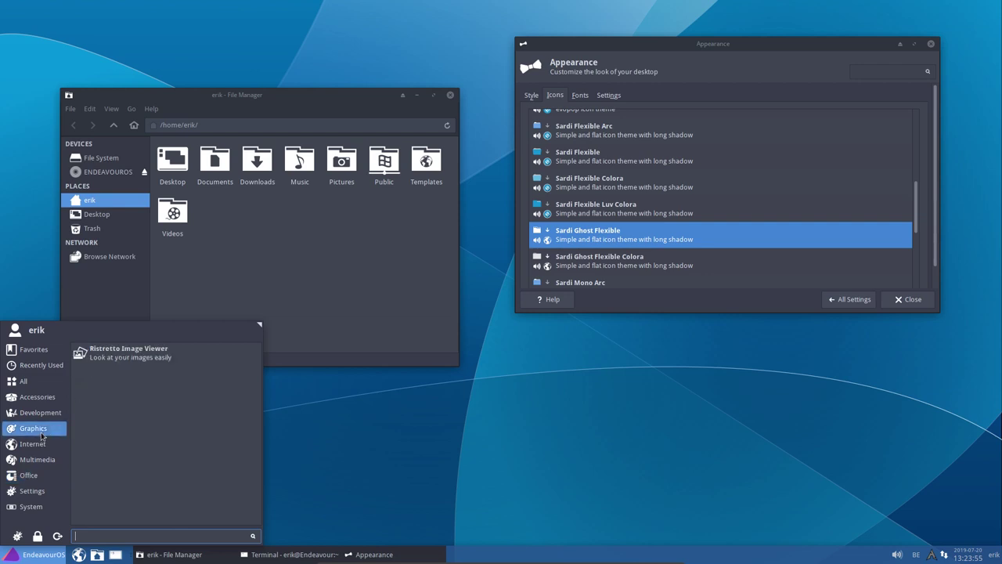
left_click(583, 267)
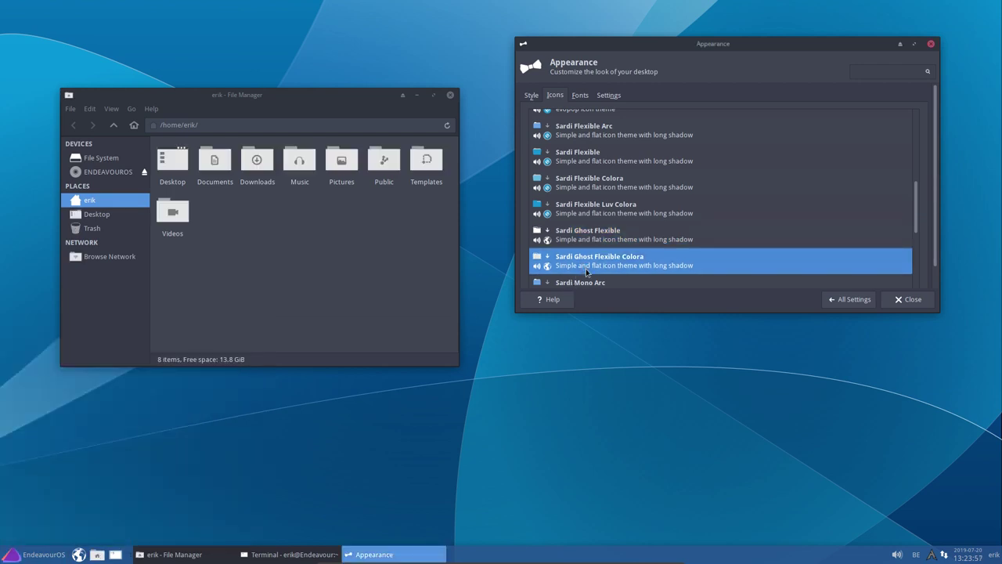
key("Down")
key("Down")
key("Down")
key("Down")
key("Down")
key("Down")
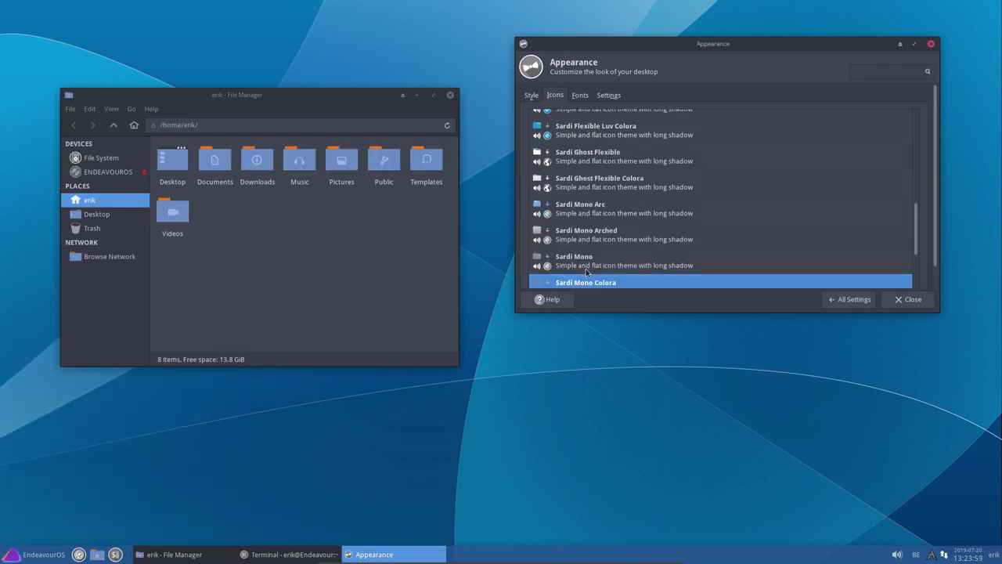
key("Down")
key("Down")
key("Down")
key("Down")
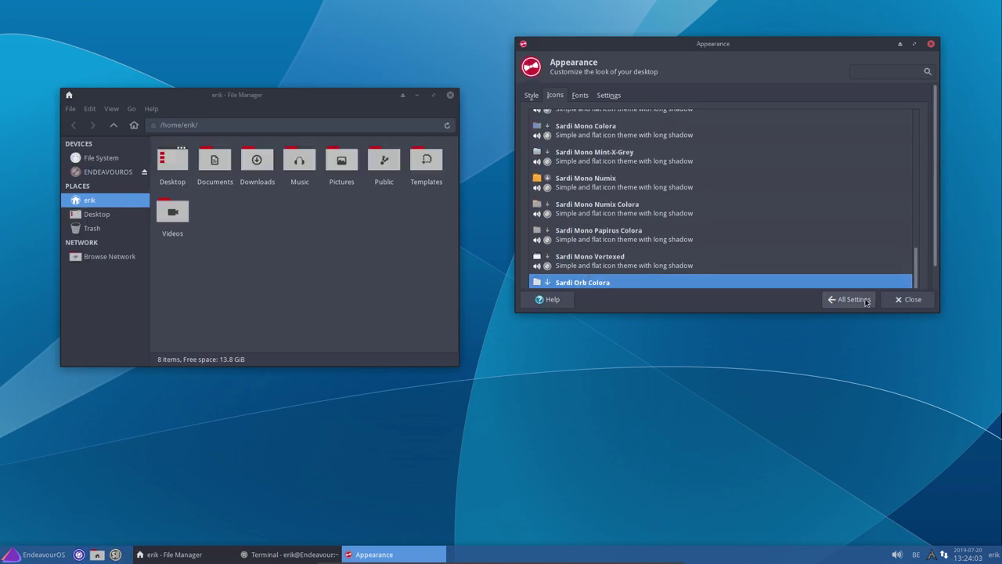
Reopen Appearance from the Settings Manager and apply the Surfn Vertexed icon theme
left_click(898, 299)
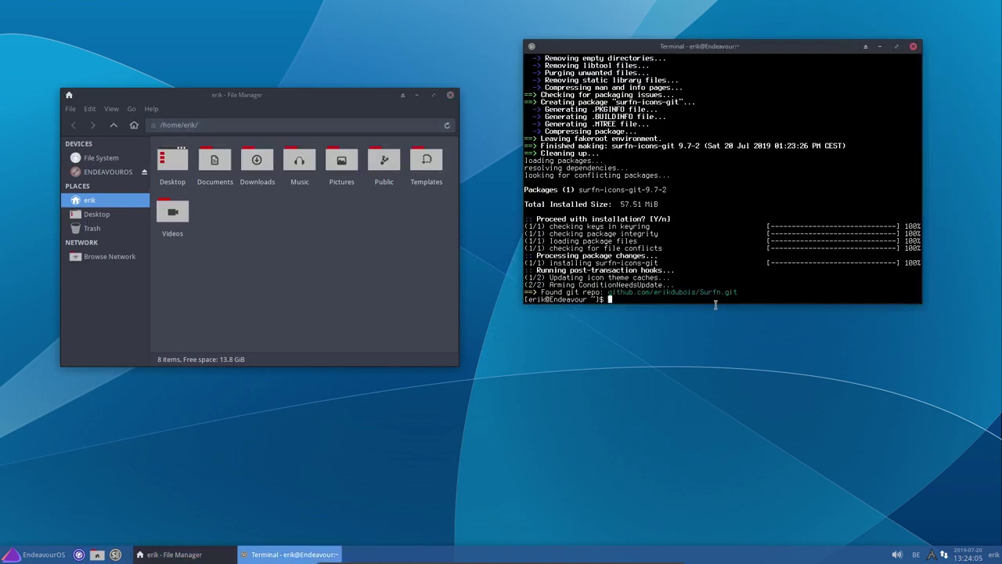
left_click(35, 555)
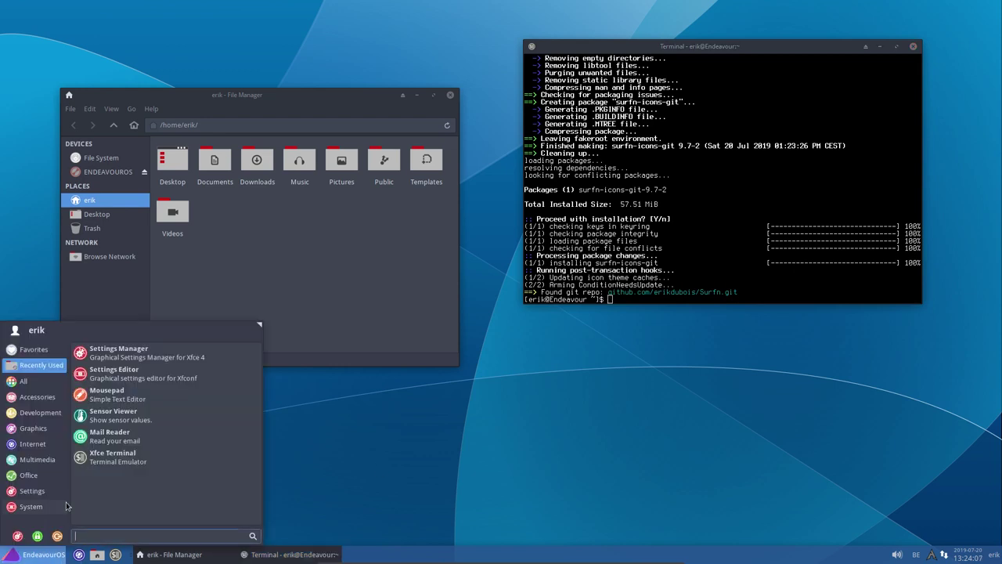
left_click(17, 535)
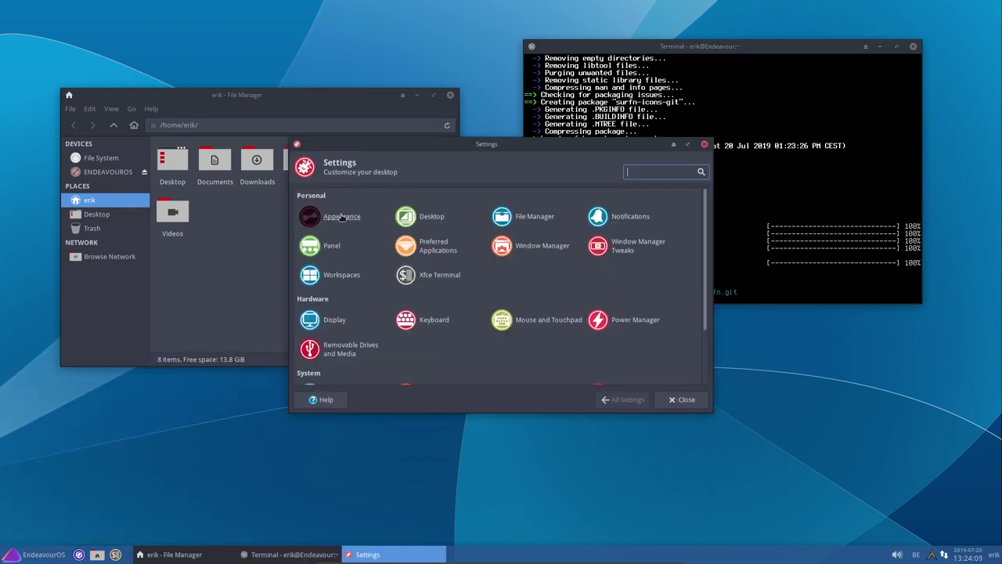
left_click(342, 216)
left_click(329, 197)
scroll(407, 301, "down", 5)
left_click(384, 383)
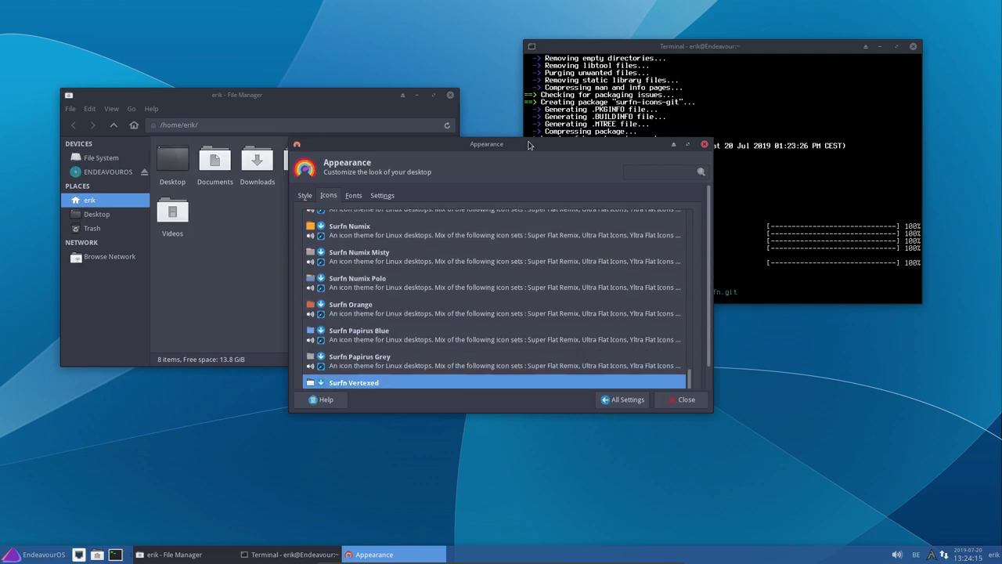
Try Surfn Papirus Grey, then step up through Papirus Blue, Orange, Numix Polo and Numix Misty
left_click_drag(528, 145, 757, 64)
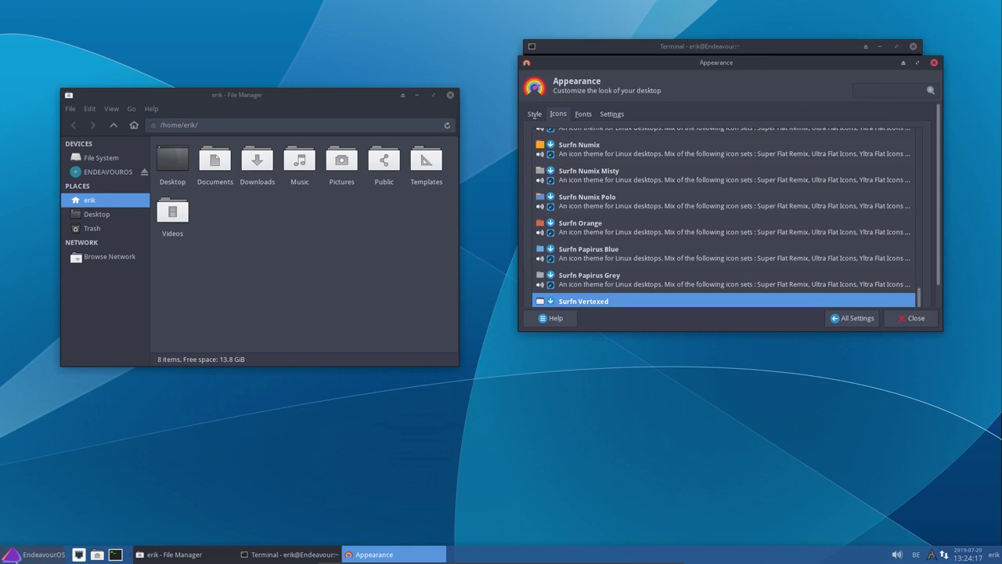
left_click(11, 553)
mouse_move(27, 460)
mouse_move(37, 385)
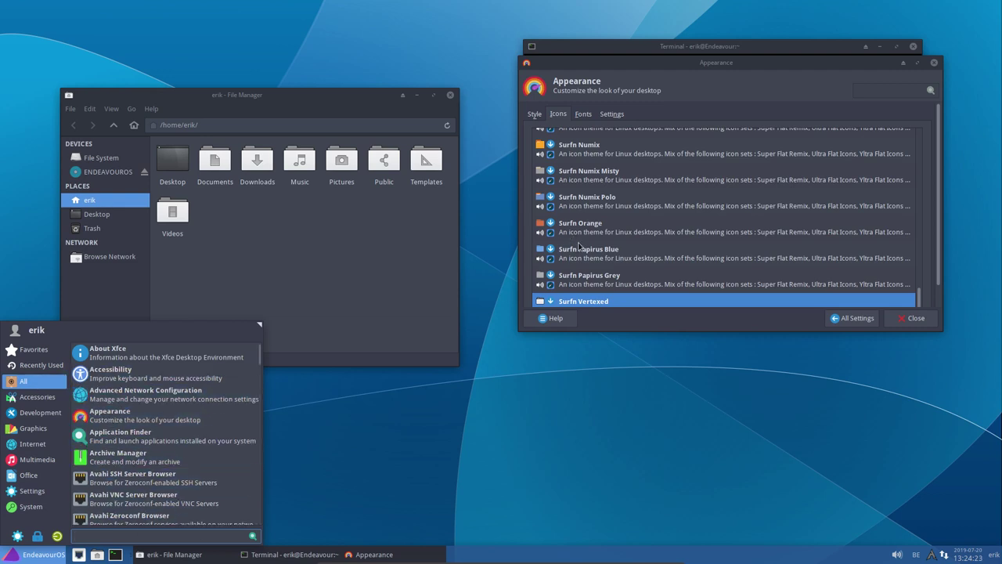
left_click(592, 284)
left_click(592, 284)
key("Up")
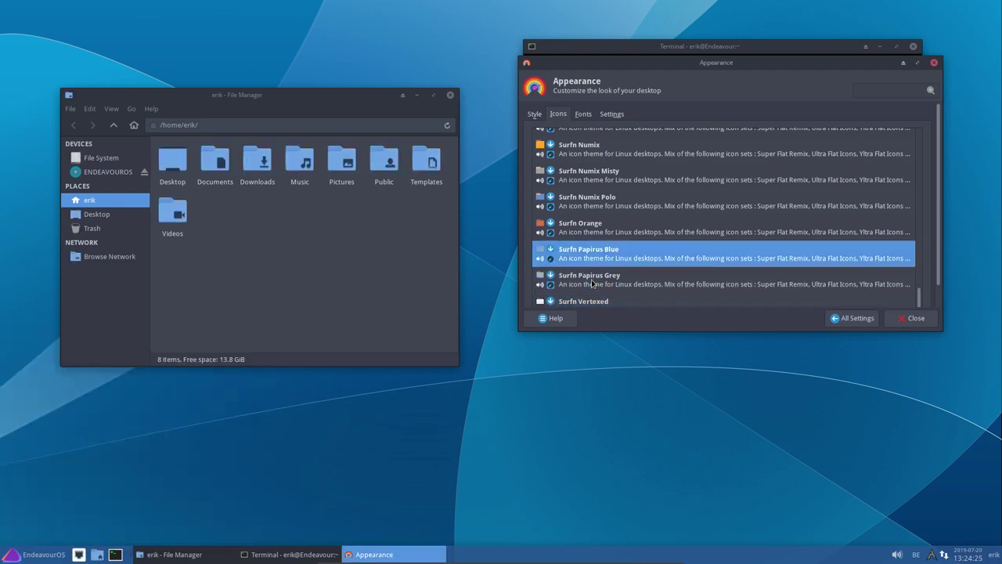
key("Up")
key("Up")
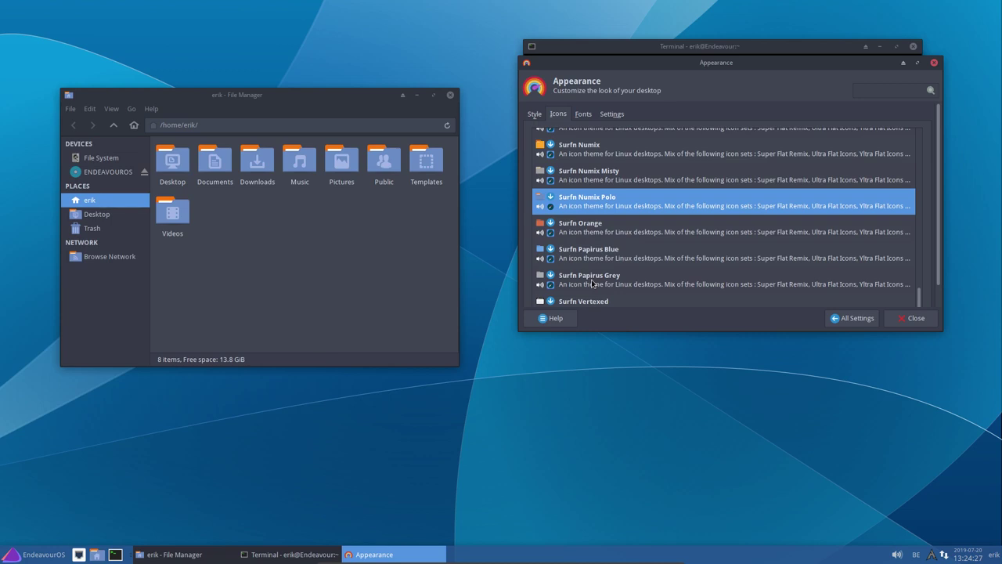
key("Up")
key("Up")
key("Up")
key("Up")
key("Up")
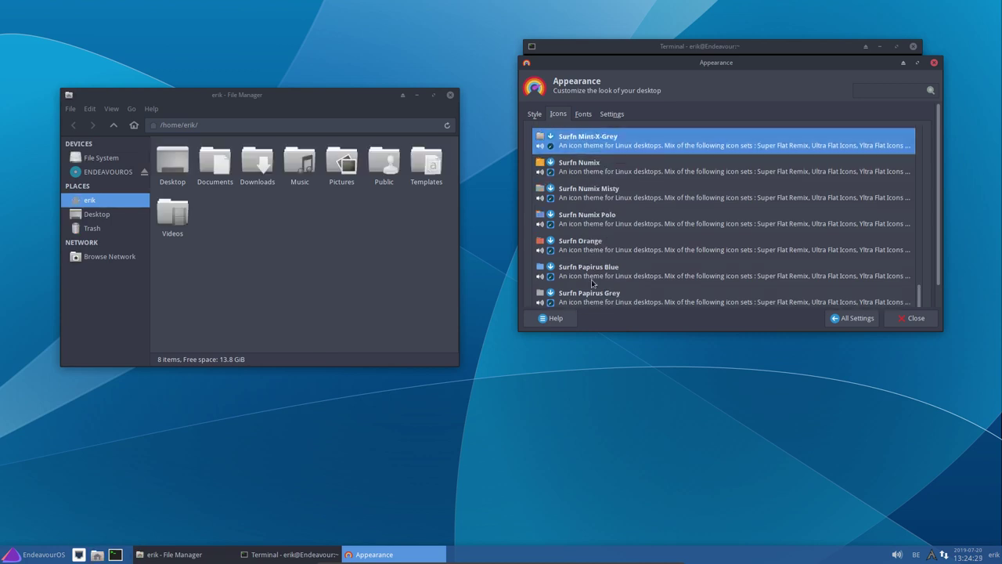
key("Up")
key("Up")
key("Up")
key("Up")
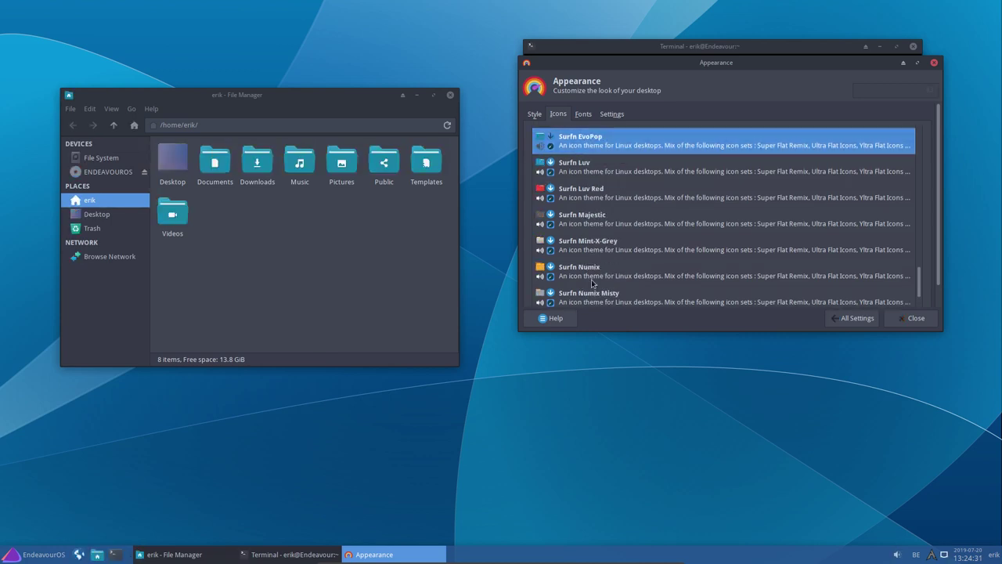
key("Up")
key("Up")
key("Up")
key("Up")
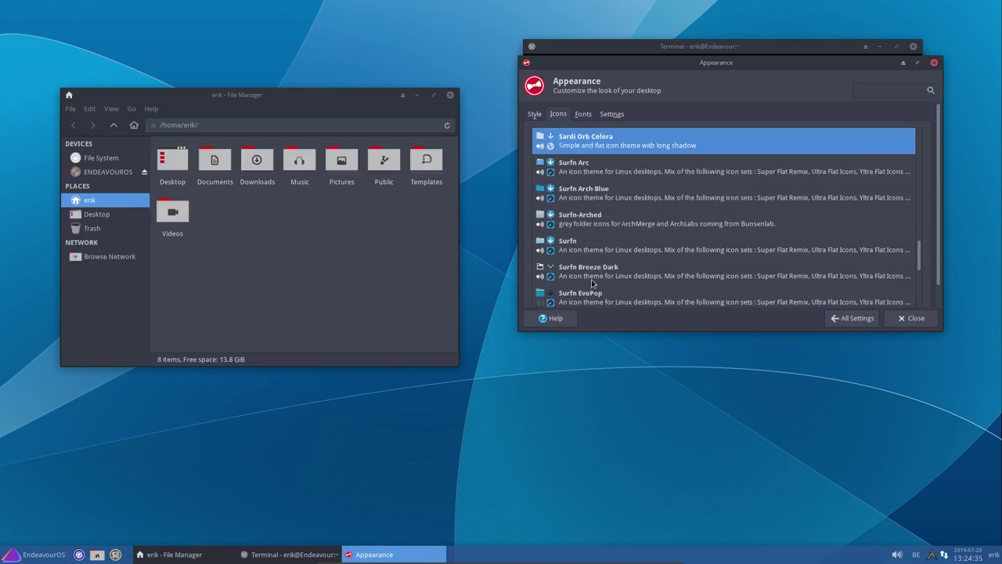
Scroll back up and apply the Sardi Flexible Arc icon theme
scroll(601, 231, "up", 8)
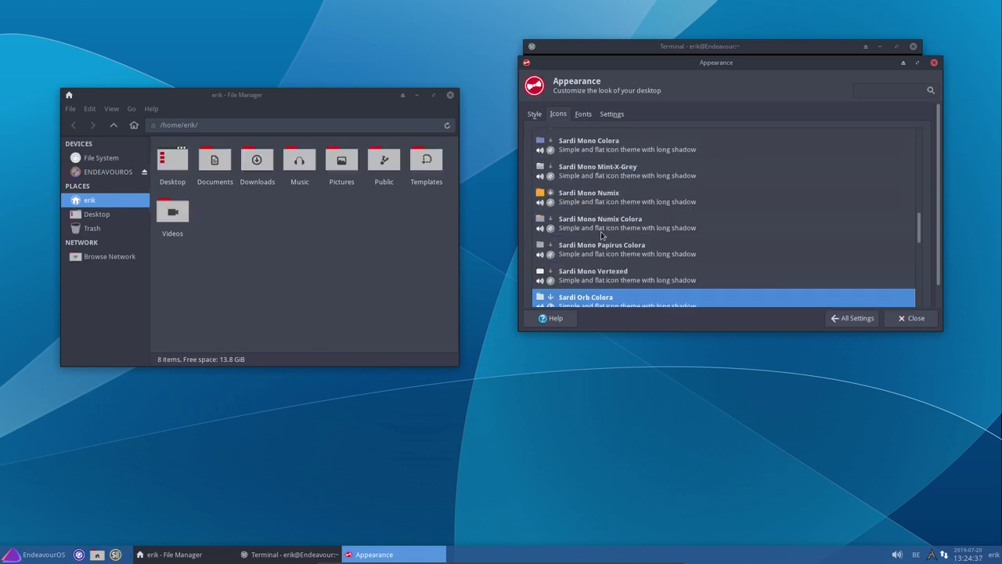
scroll(601, 235, "up", 3)
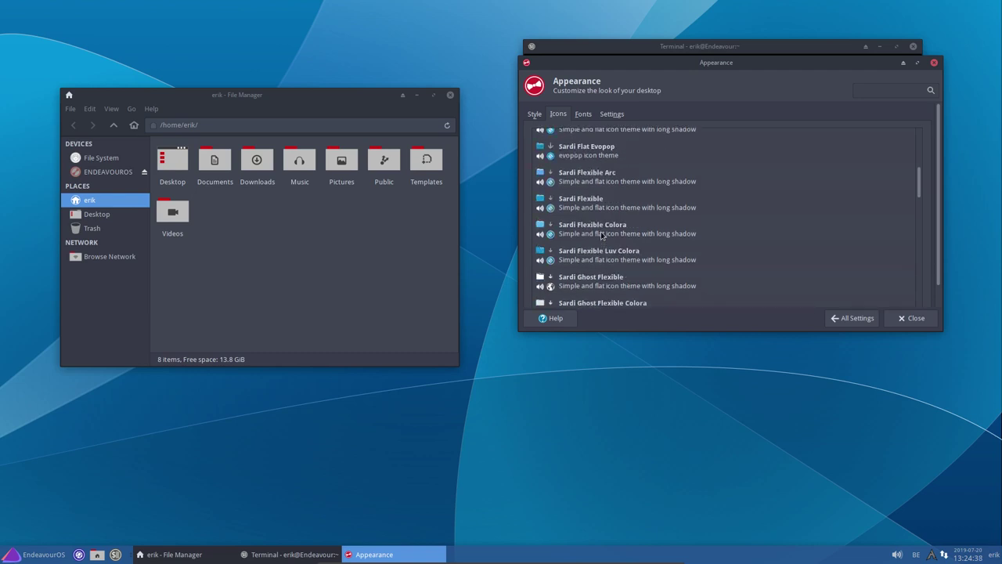
left_click(601, 189)
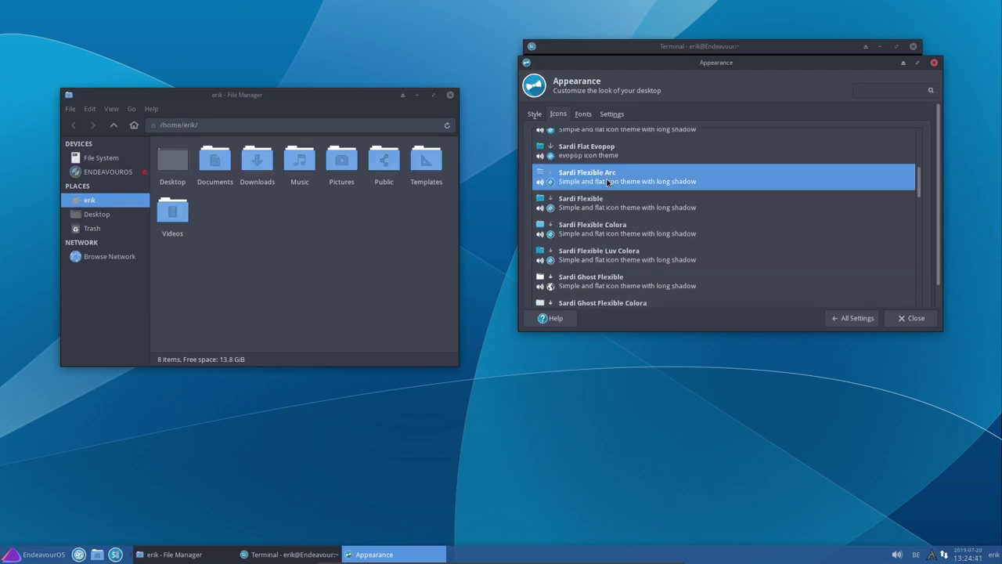
Close the Appearance settings, file manager and old terminal window
left_click(913, 318)
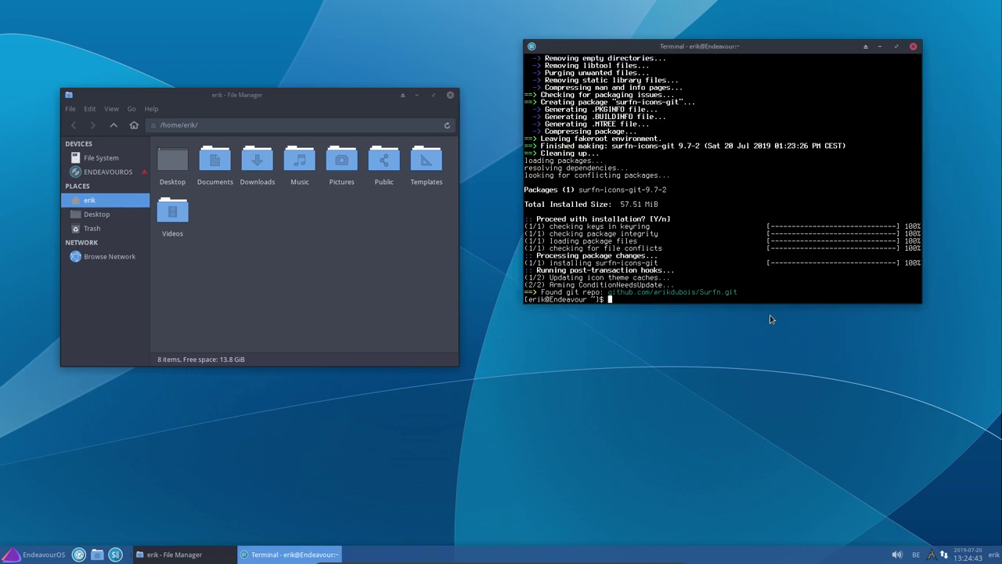
left_click(450, 95)
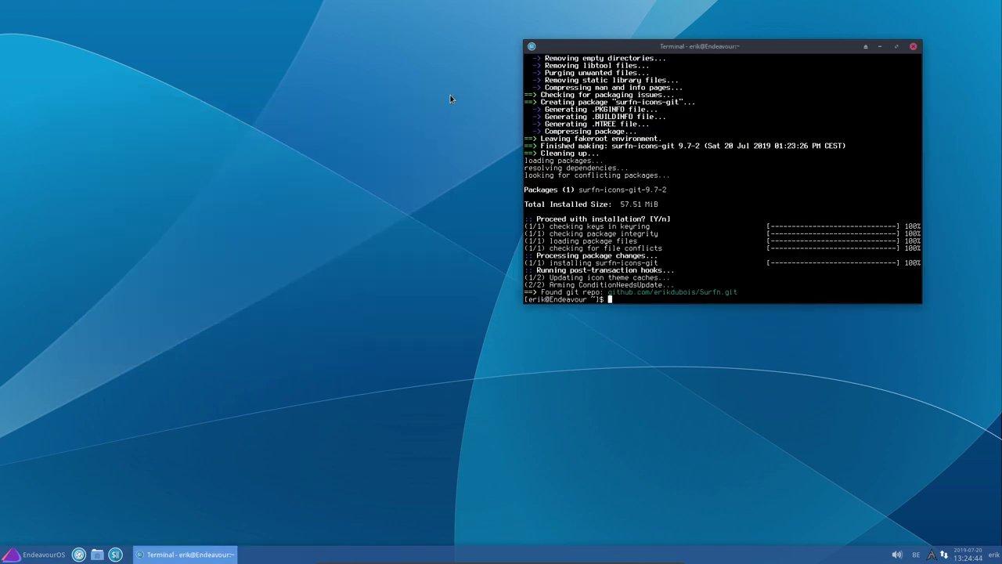
left_click(914, 48)
left_click(43, 557)
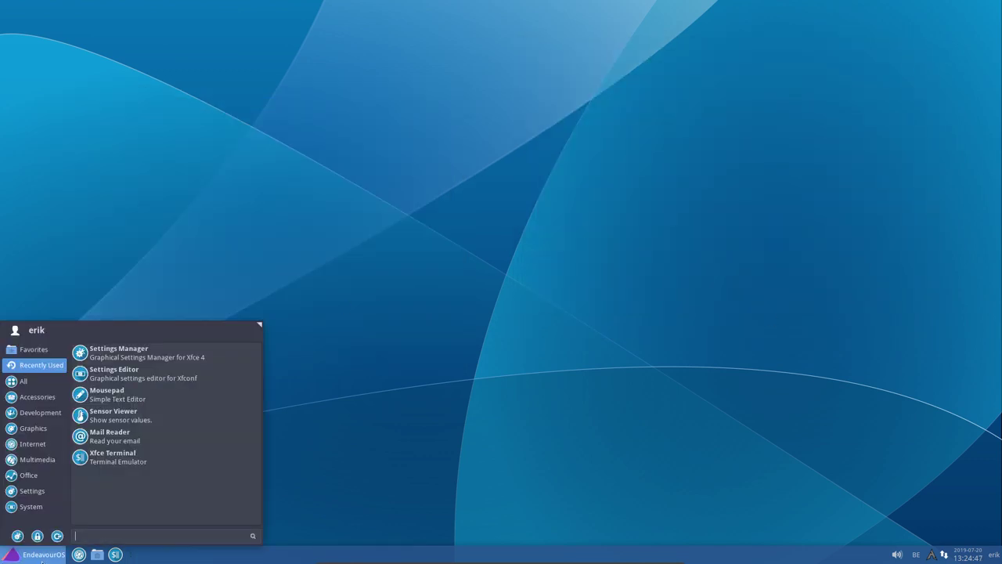
left_click(33, 492)
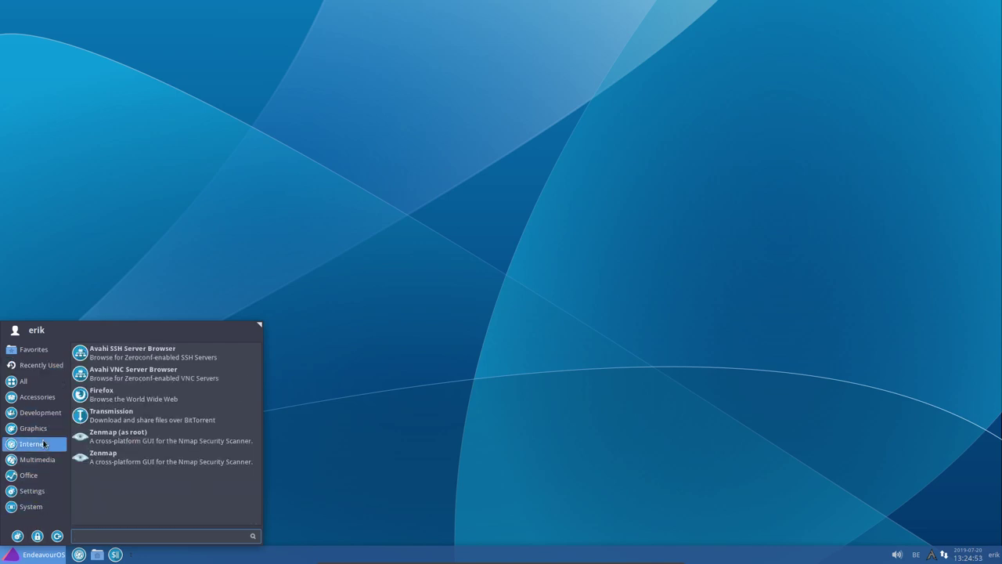
left_click(376, 420)
In a new terminal, install hardcode-fixer-git with yay, entering the sudo password
left_click(116, 555)
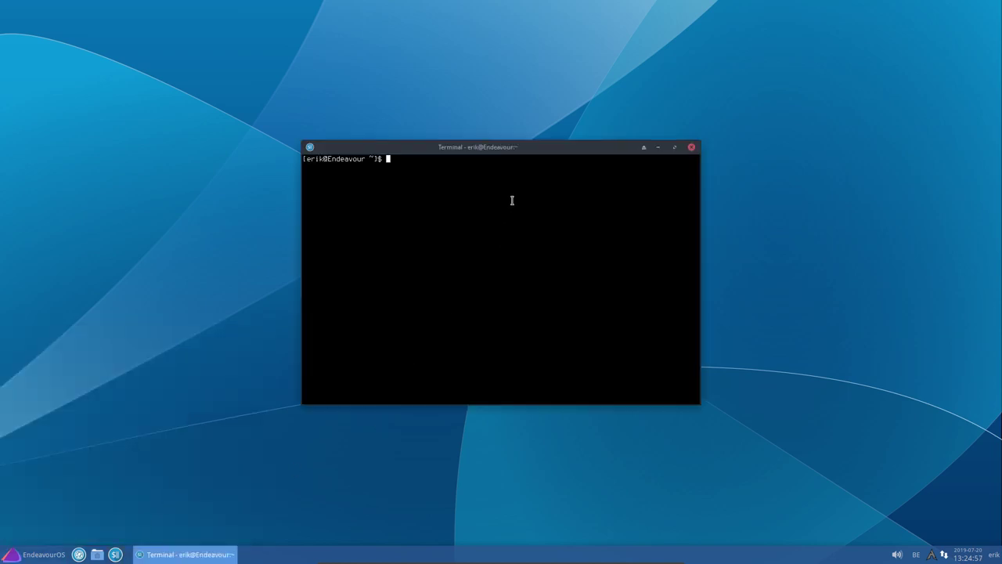
type("yay hardcode fixer")
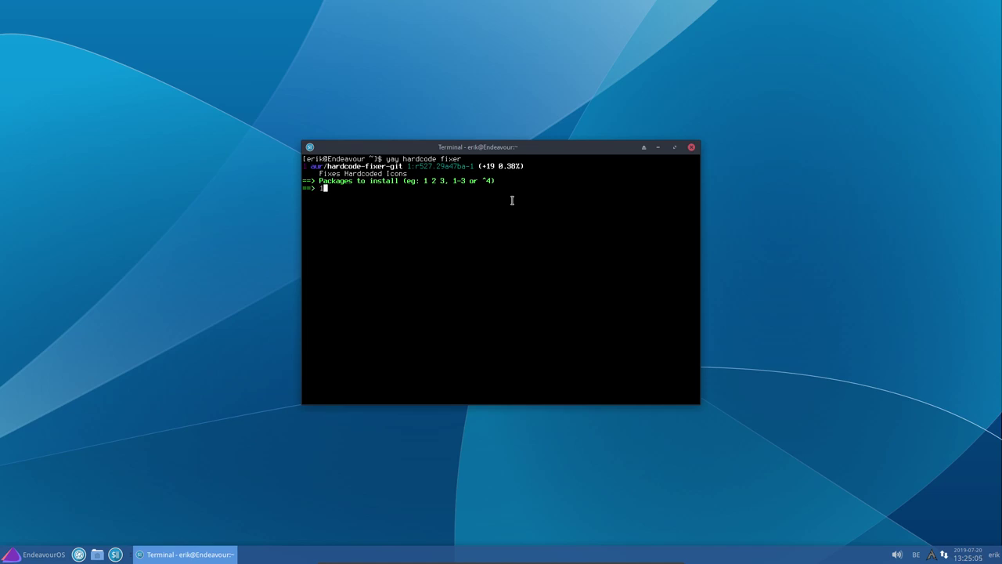
key("Return")
key("Return")
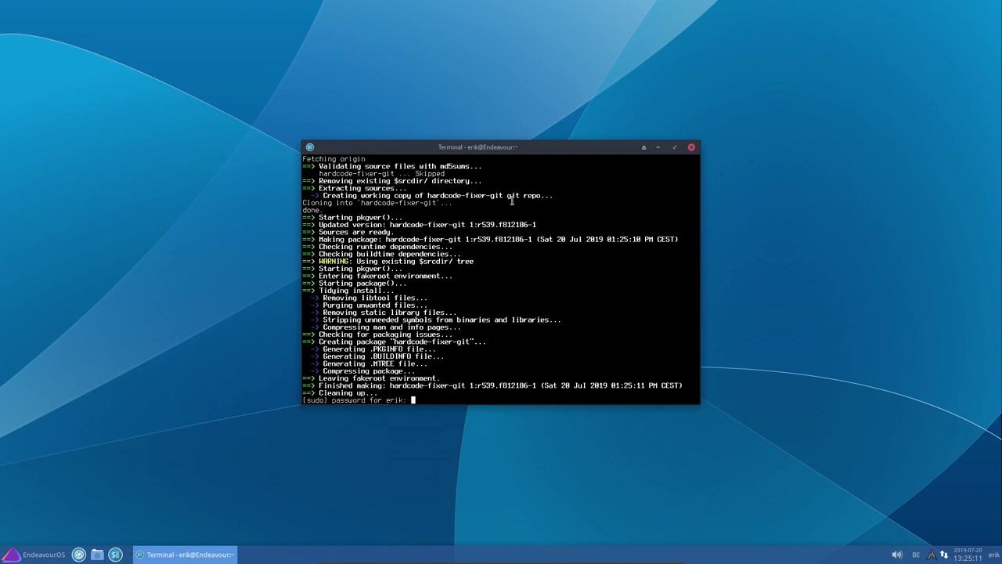
key("Return")
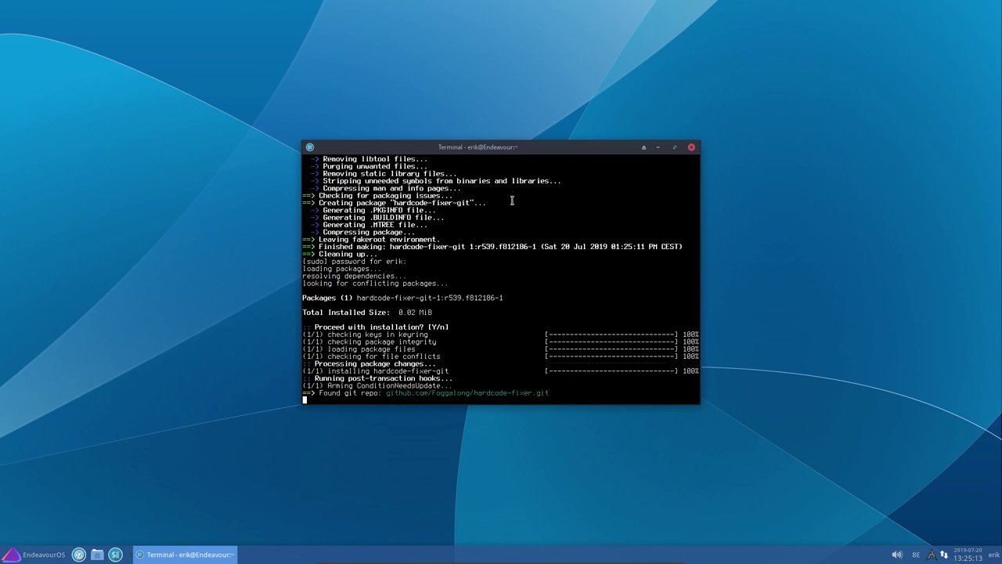
Run 'sudo hardcode-fixer', fixing the typo, to repair Zenmap's hardcoded icons
type("sudo hardcode-")
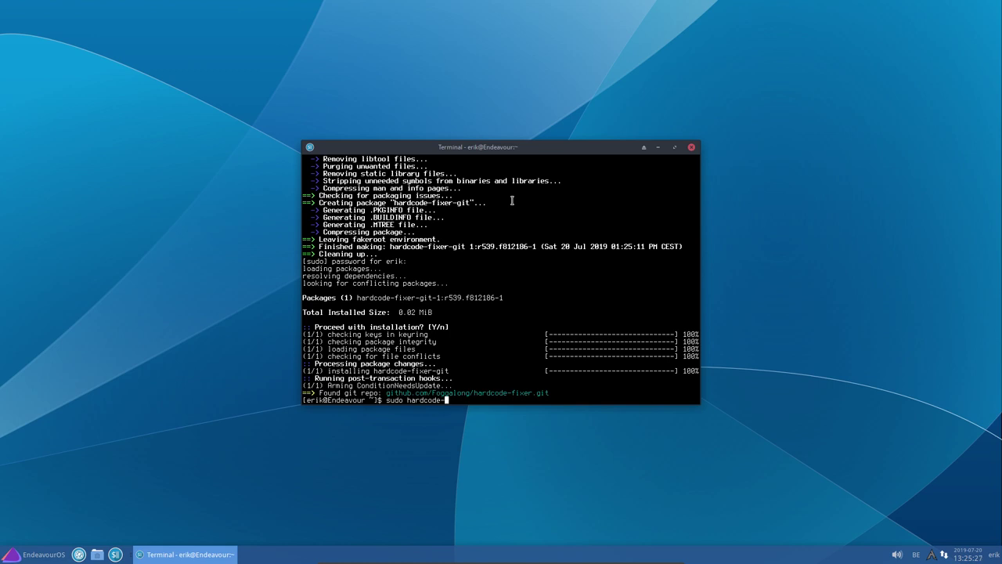
key("BackSpace")
key("BackSpace")
type("ixer")
key("Return")
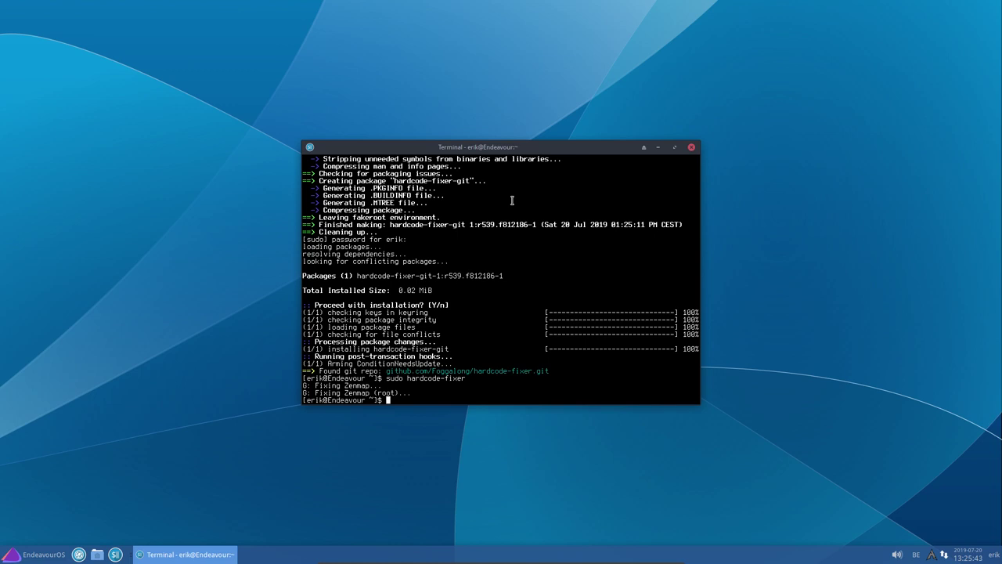
Open the Whisker menu and browse the Multimedia, Office, Settings and System categories
left_click(38, 552)
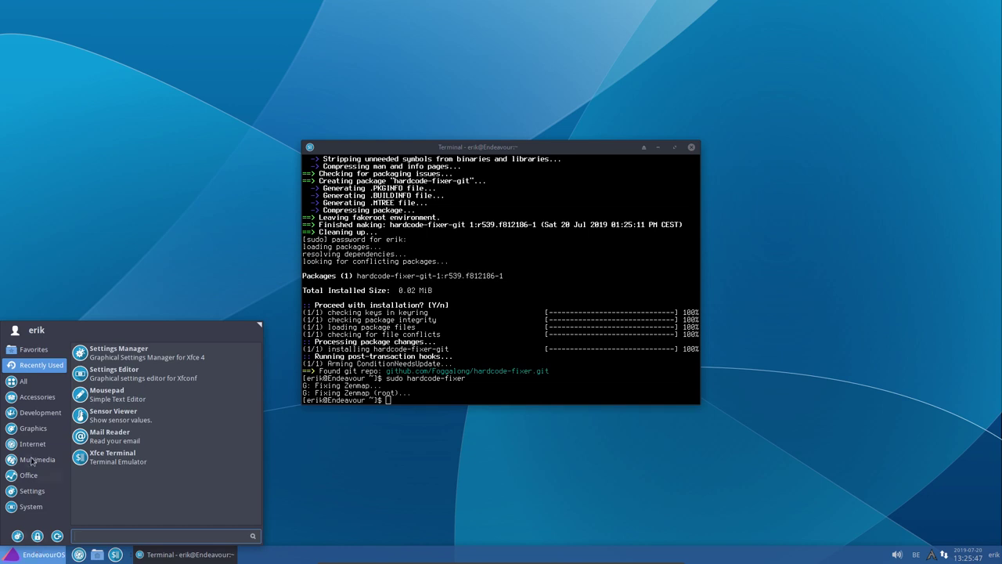
mouse_move(46, 447)
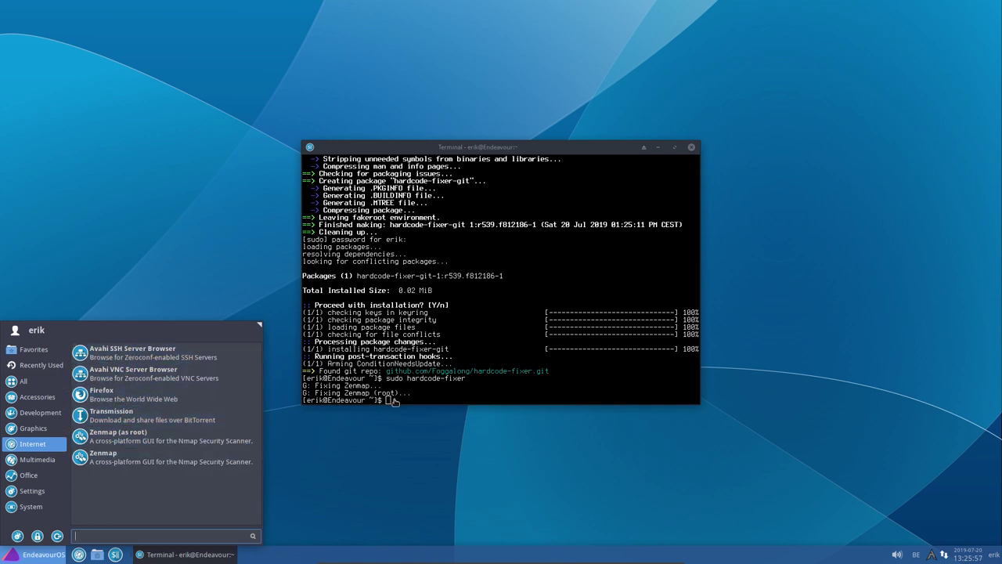
left_click(31, 460)
left_click(26, 475)
left_click(26, 491)
left_click(28, 506)
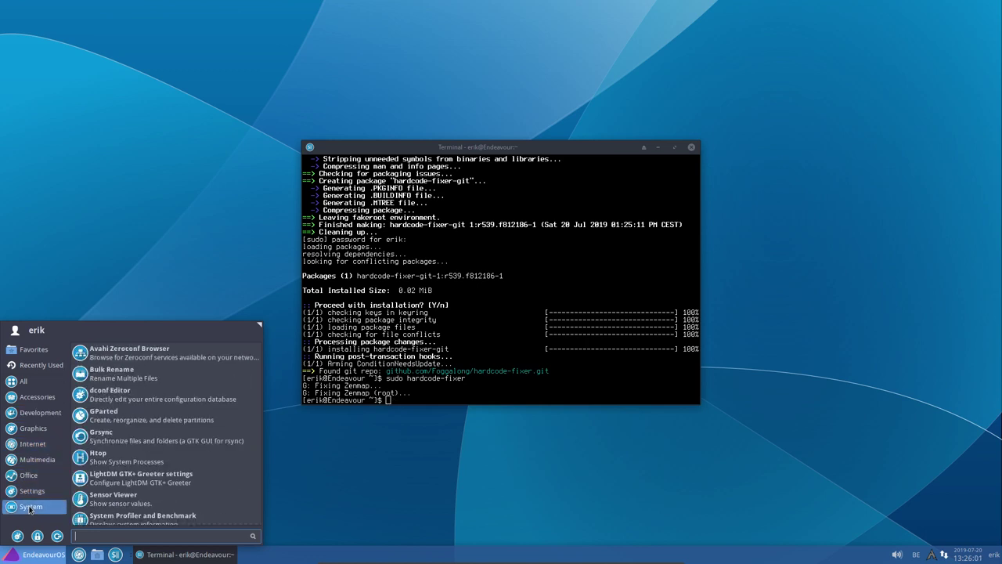
scroll(170, 485, "down", 2)
scroll(169, 486, "up", 2)
left_click(26, 490)
scroll(167, 478, "down", 5)
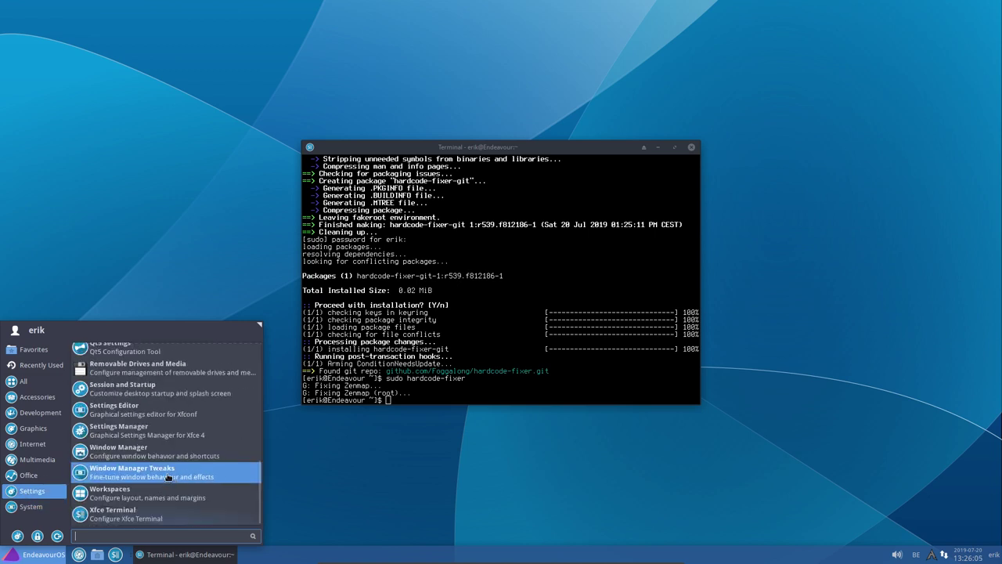
scroll(167, 478, "up", 5)
Browse Internet, Graphics, Development and Accessories, then launch the kalu update notifier
left_click(28, 475)
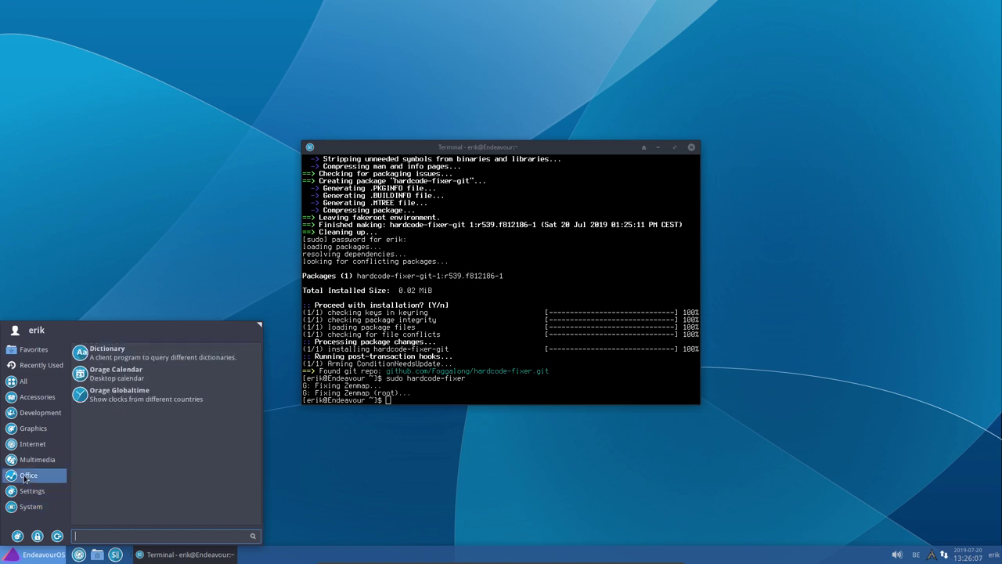
left_click(31, 459)
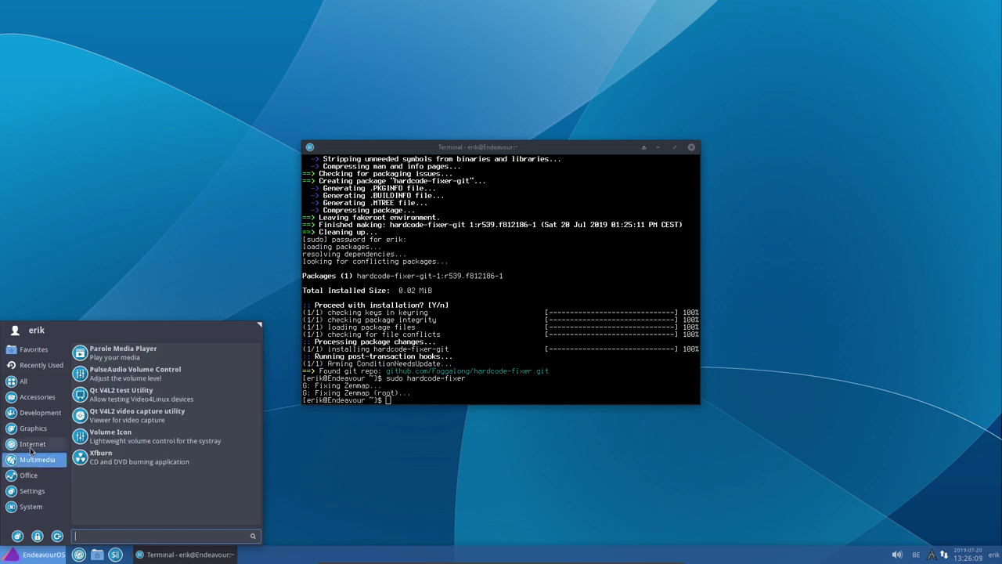
left_click(31, 446)
left_click(37, 429)
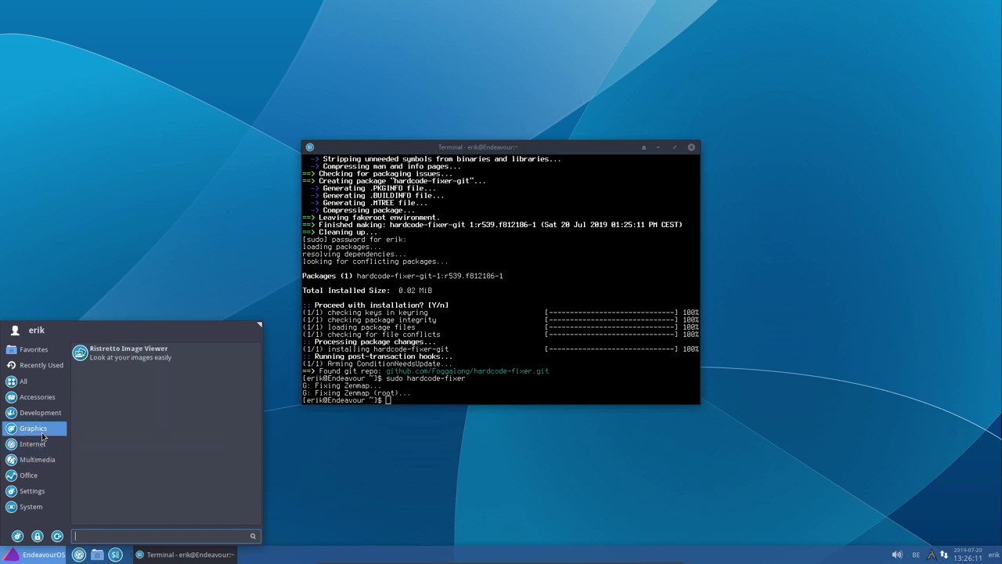
left_click(42, 414)
left_click(37, 397)
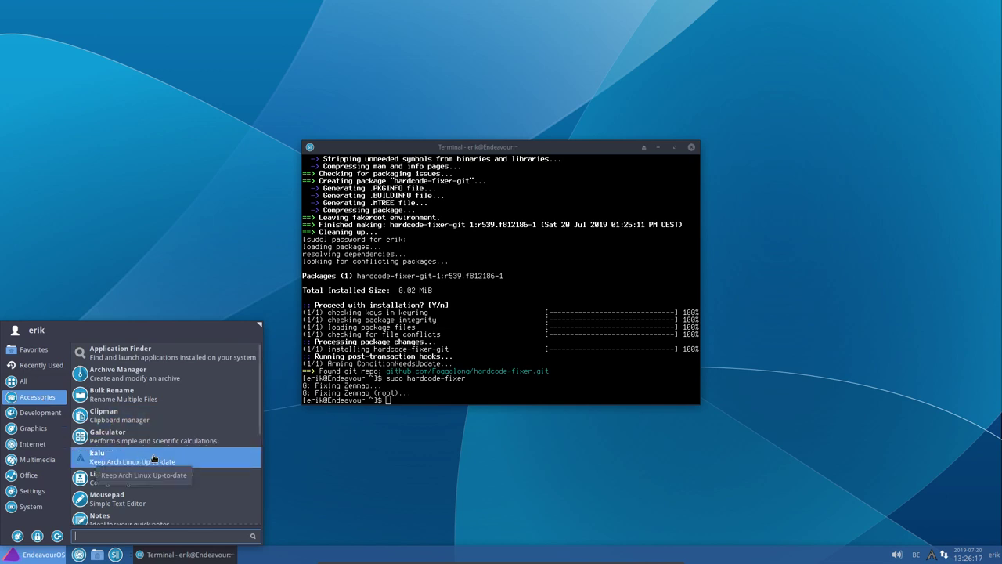
left_click(153, 460)
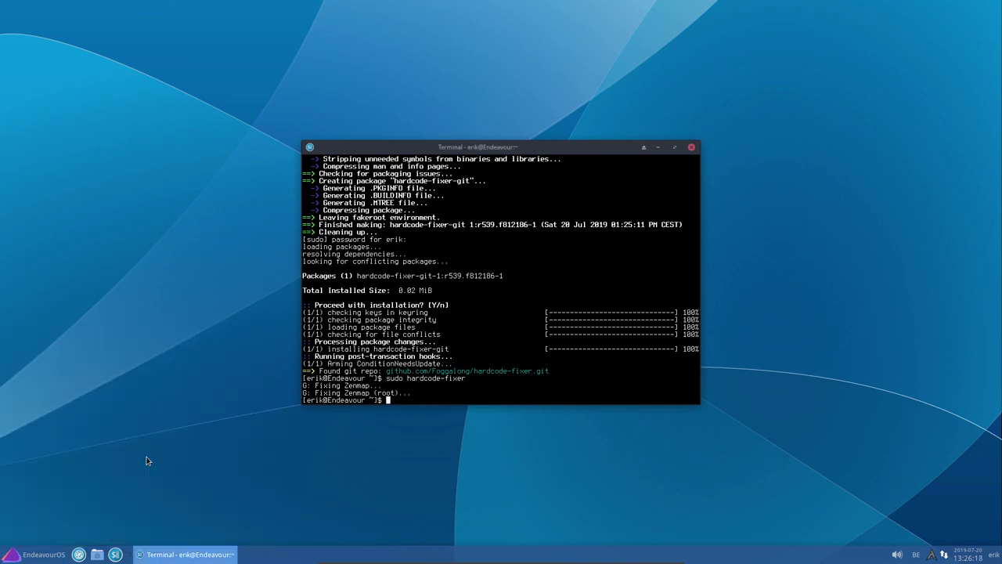
Close the terminal, then open and dismiss kalu's tray options menu twice
left_click(692, 148)
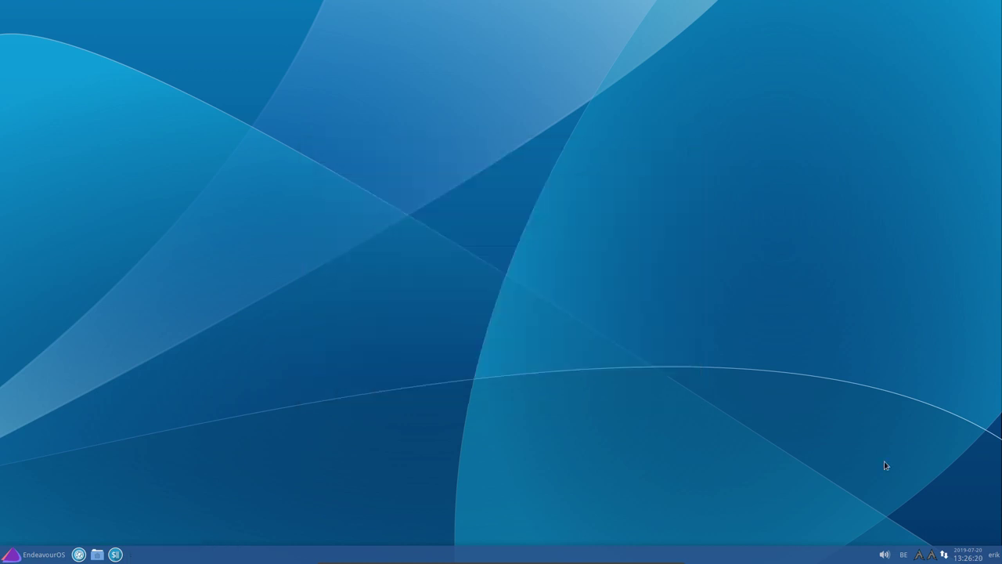
right_click(920, 558)
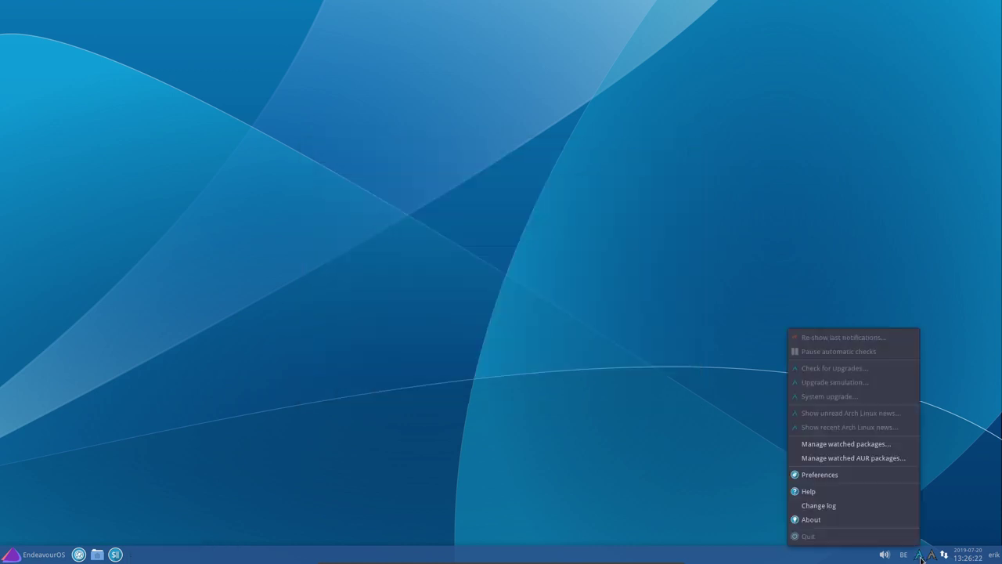
left_click(971, 511)
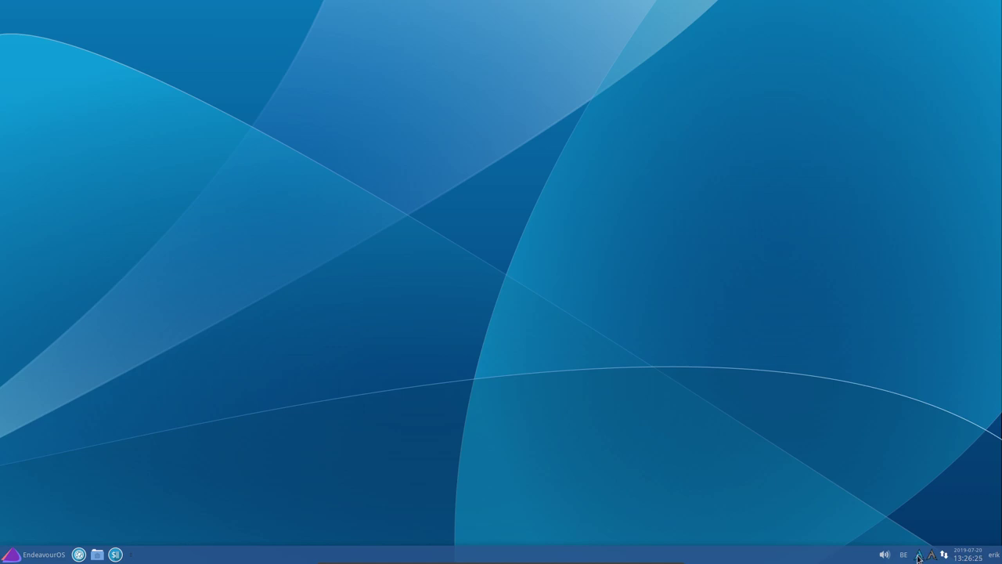
right_click(920, 557)
left_click(951, 509)
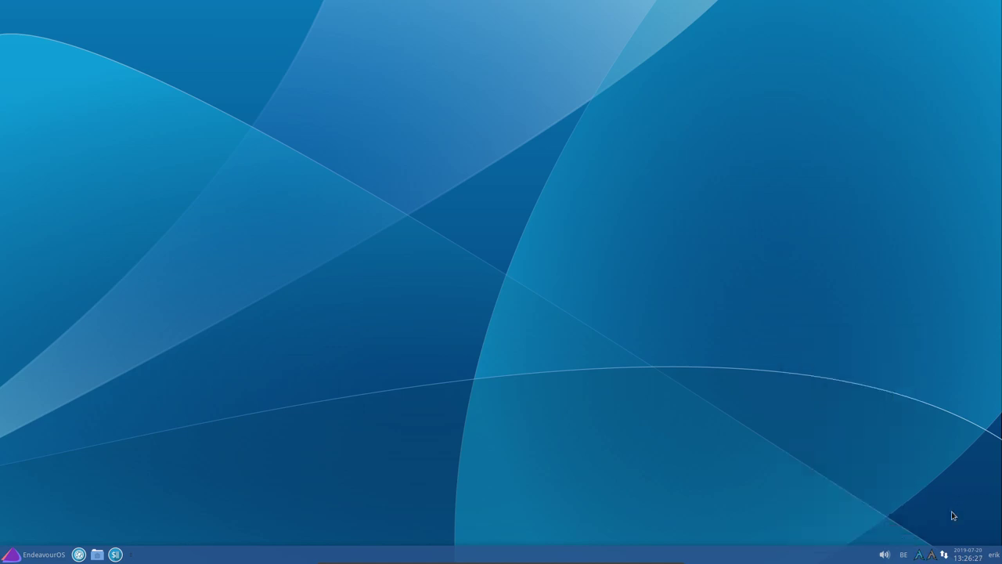
Show kalu's notifications three times (none to show), then open its options menu
left_click(936, 556)
left_click(936, 556)
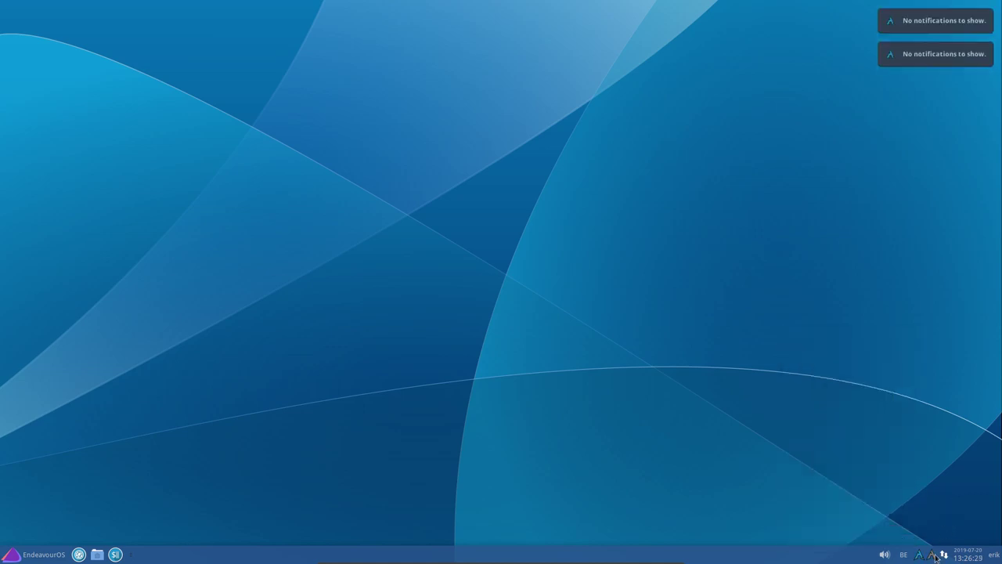
left_click(935, 556)
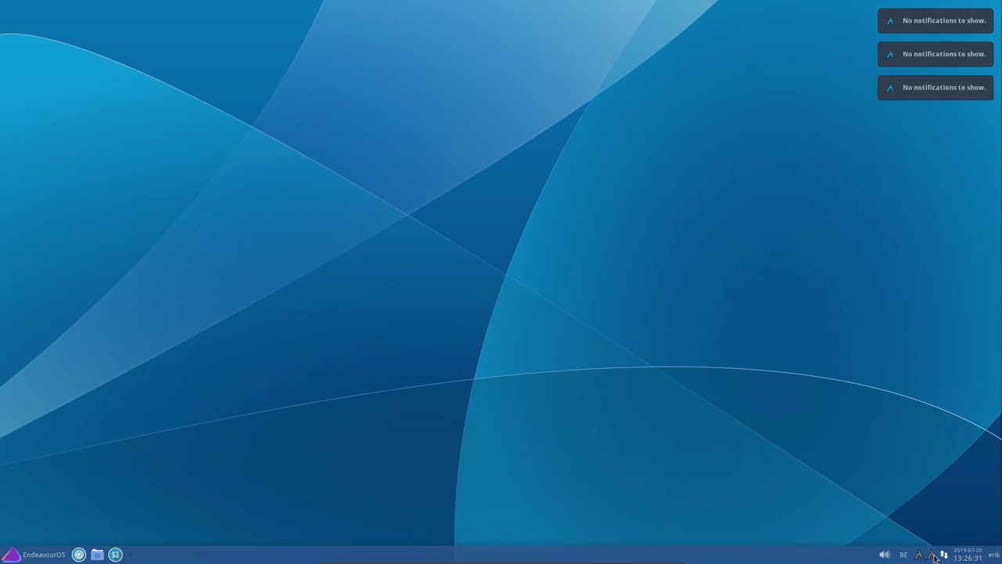
right_click(935, 556)
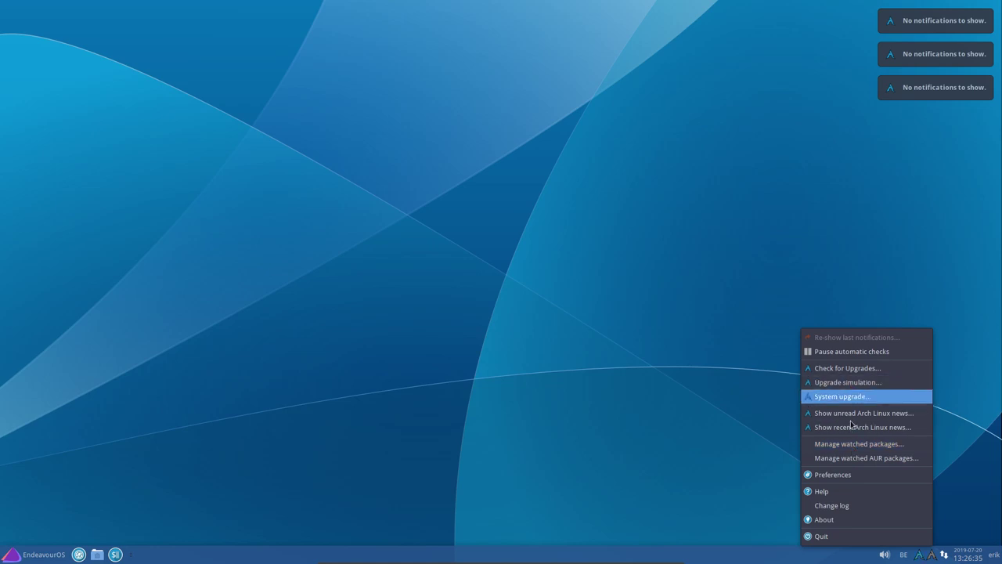
Review kalu Preferences' News, Upgrades, Watched, AUR, Watched AUR and Misc tabs, closing without saving
left_click(843, 475)
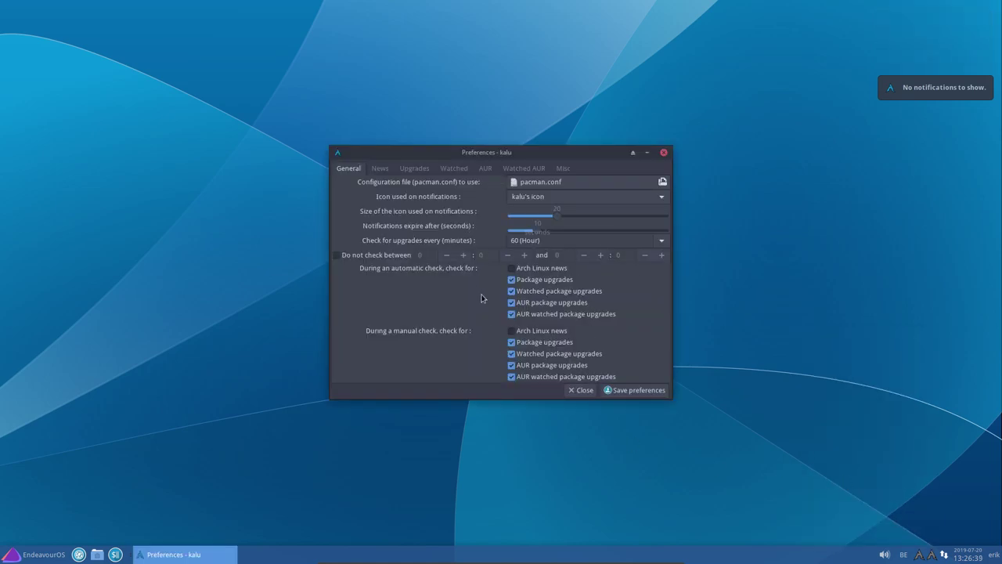
left_click(380, 168)
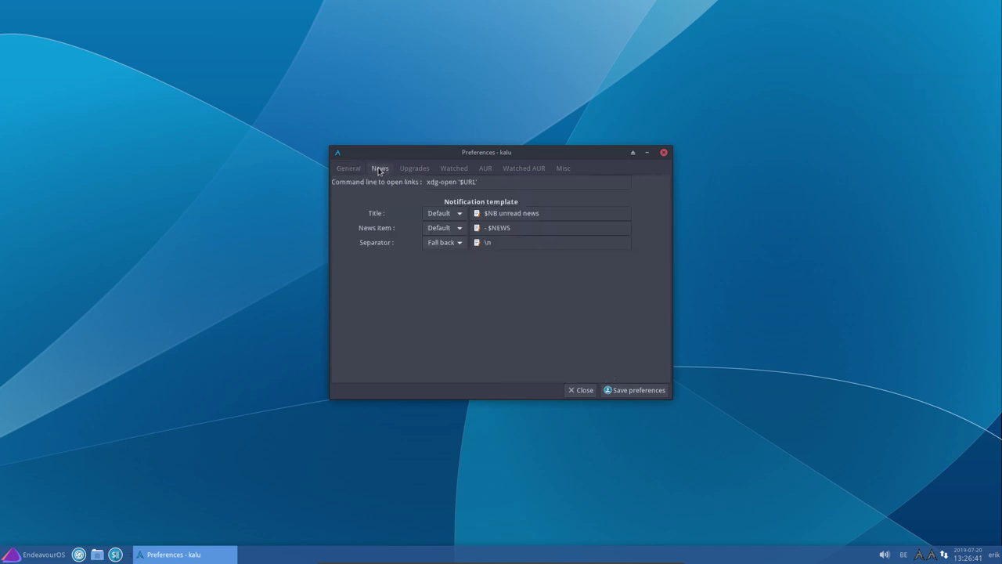
left_click(406, 169)
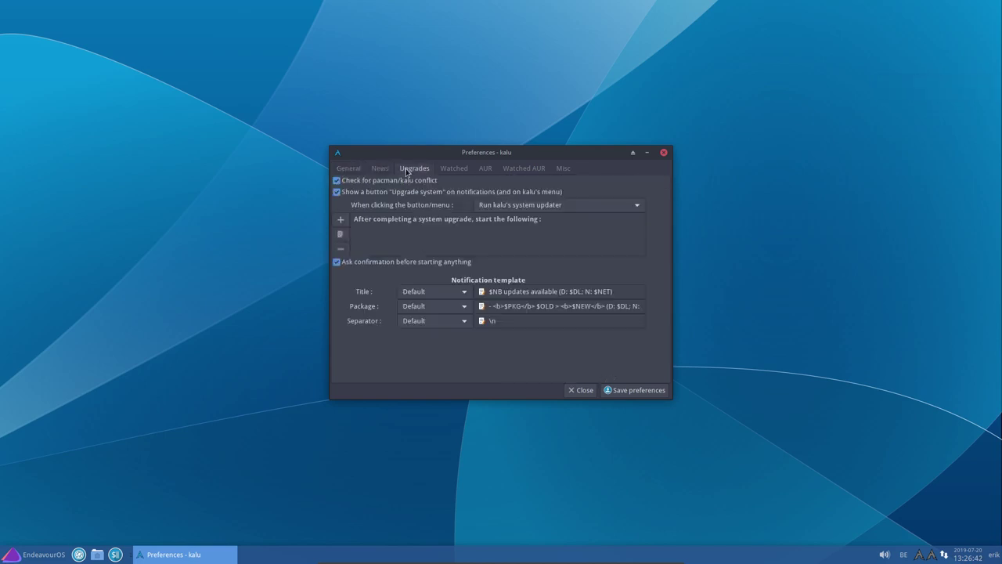
left_click(452, 170)
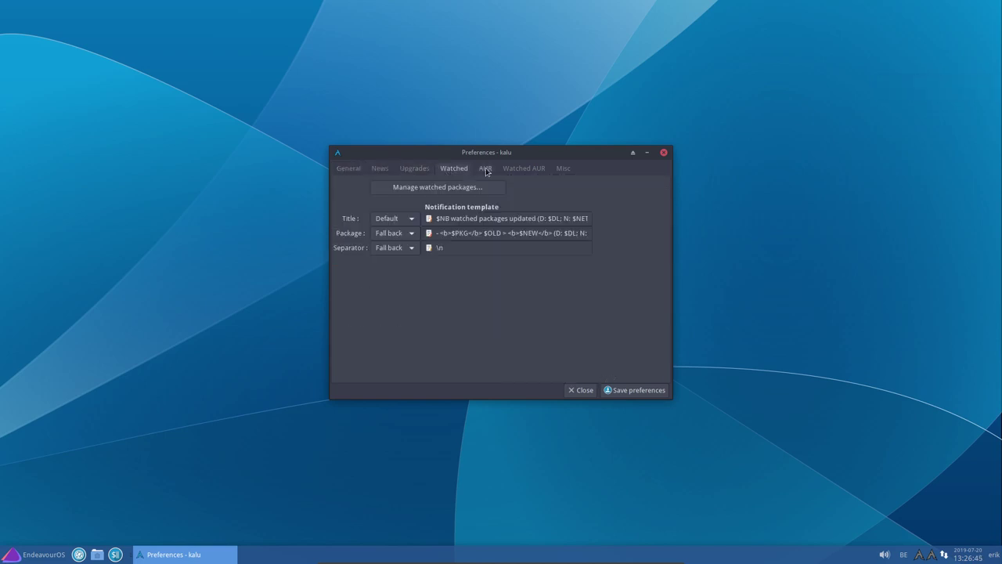
left_click(490, 170)
left_click(513, 170)
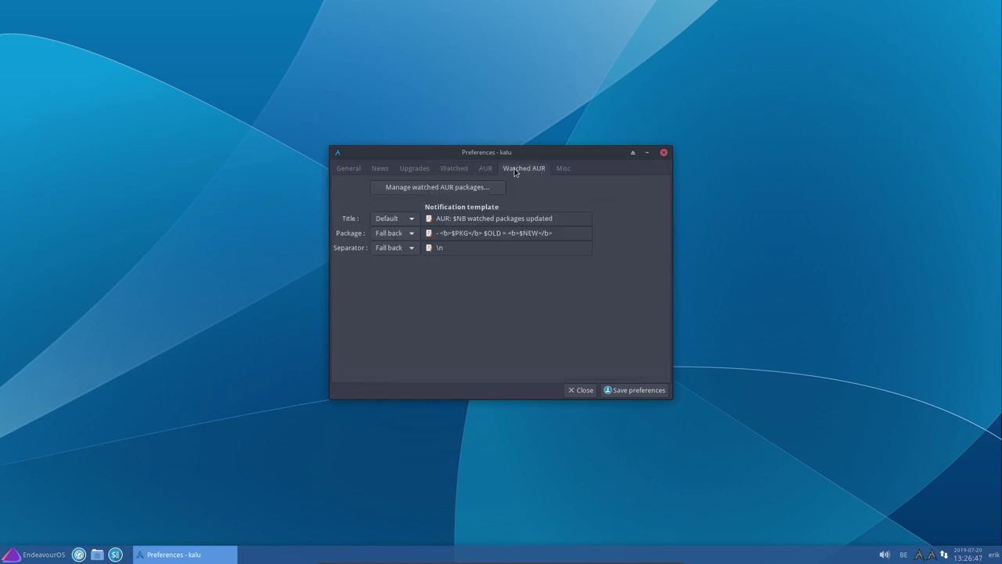
left_click(565, 169)
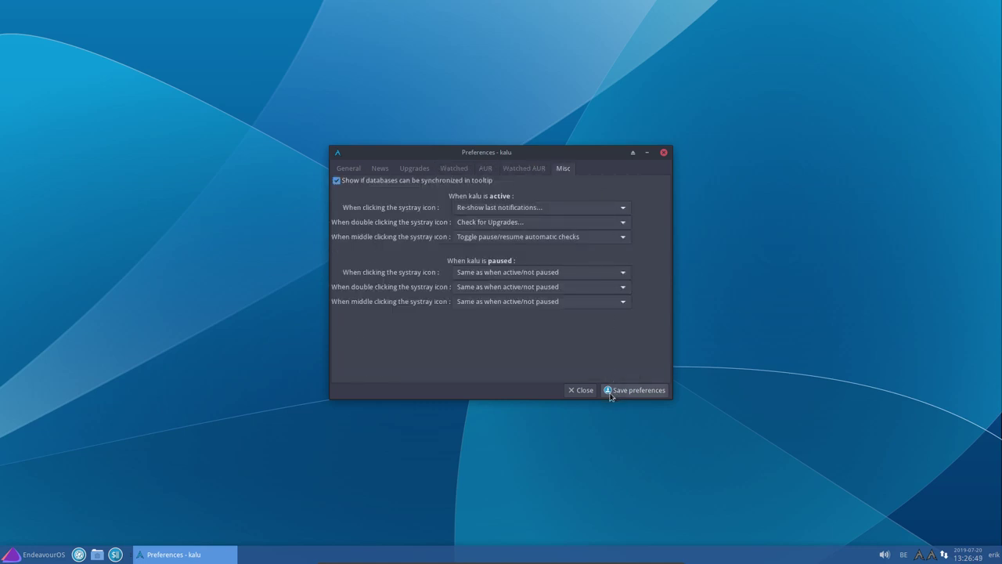
left_click(582, 390)
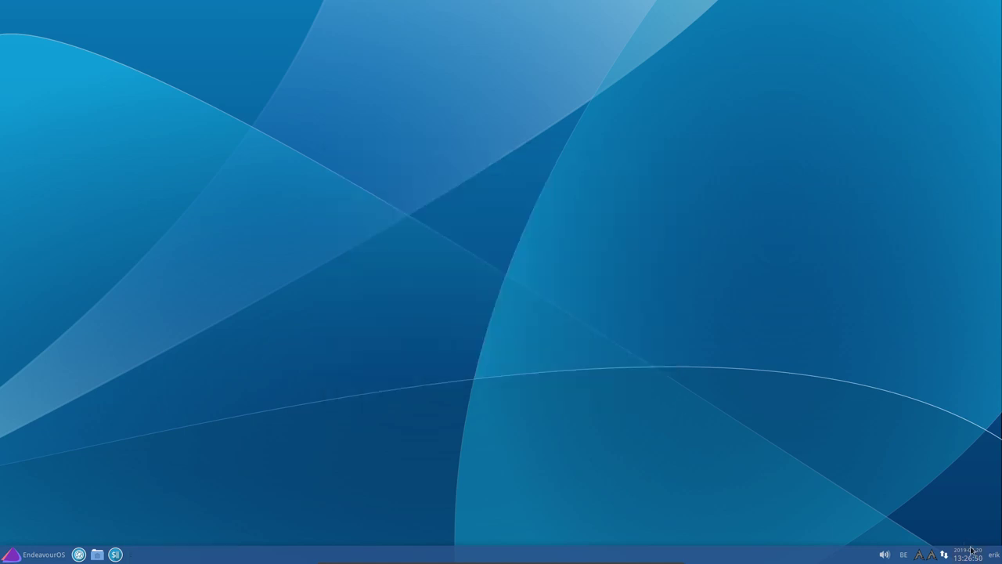
Have kalu check for available upgrades from its tray menu
right_click(924, 557)
left_click(893, 540)
left_click(932, 555)
right_click(932, 555)
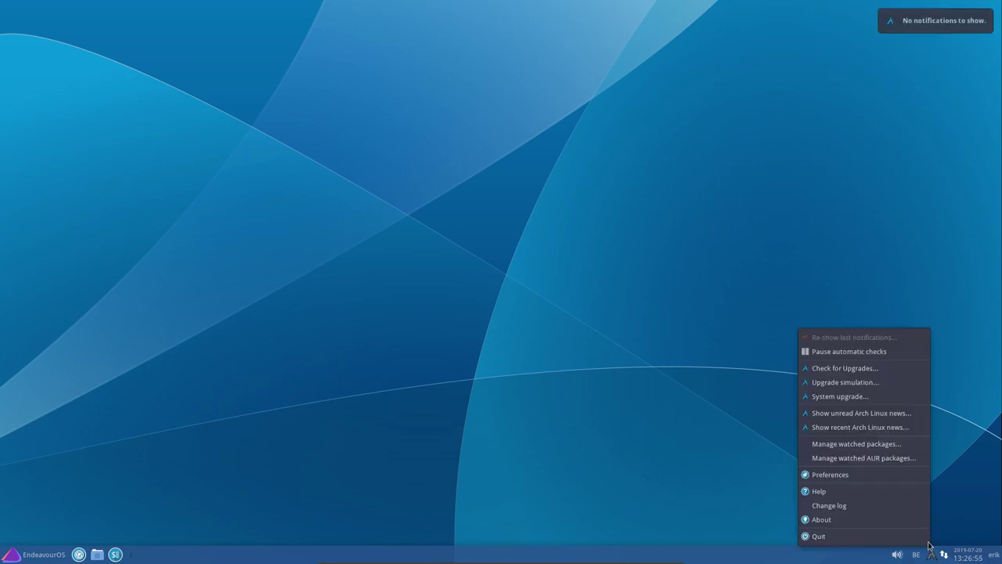
left_click(882, 367)
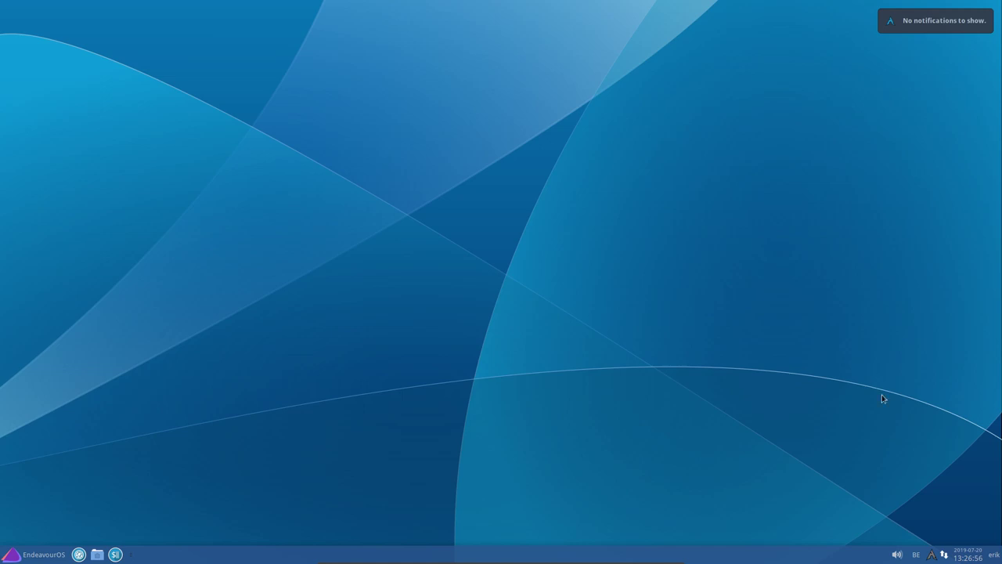
right_click(930, 554)
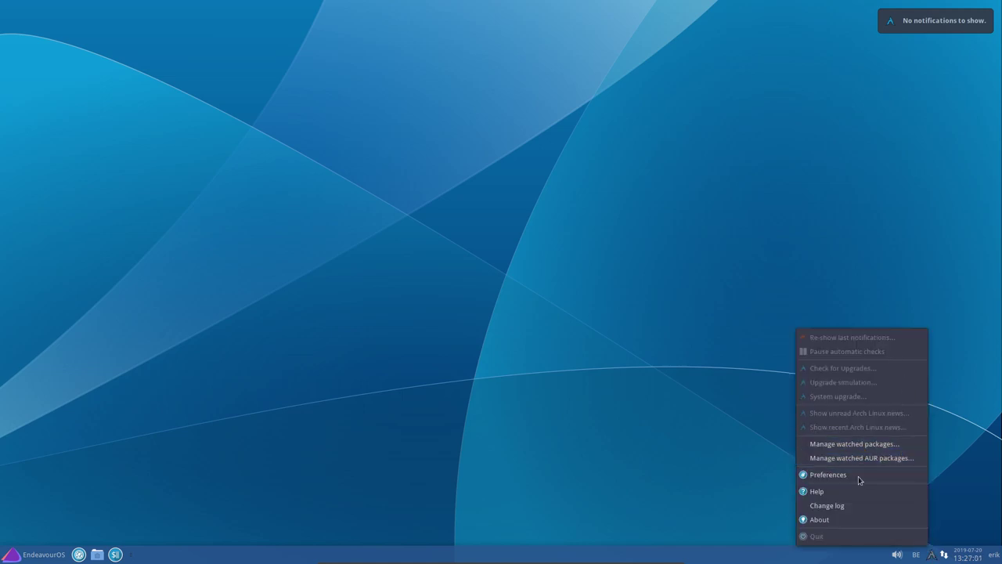
left_click(699, 463)
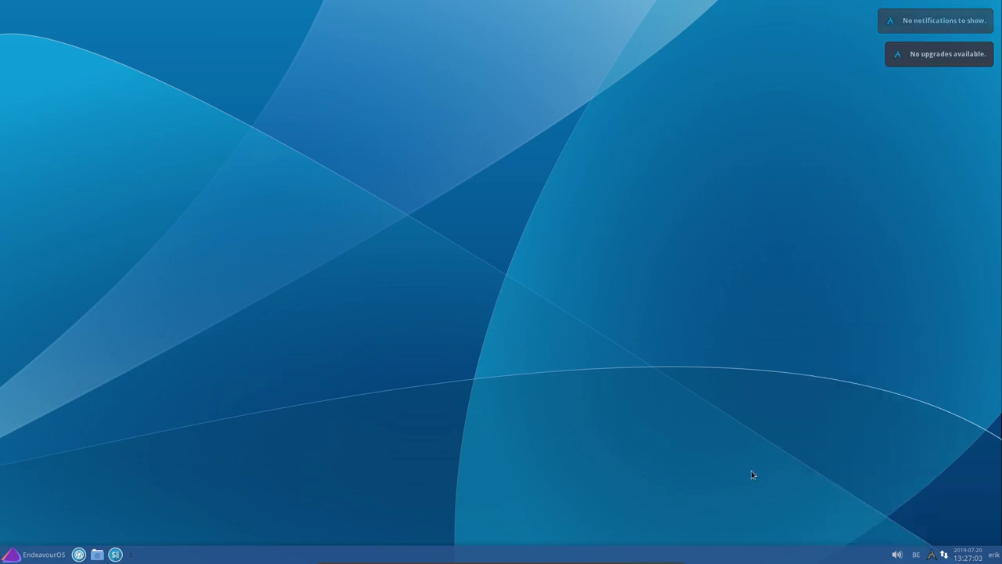
Run kalu's System upgrade, authorizing with the account password, and move its window up-left
right_click(932, 557)
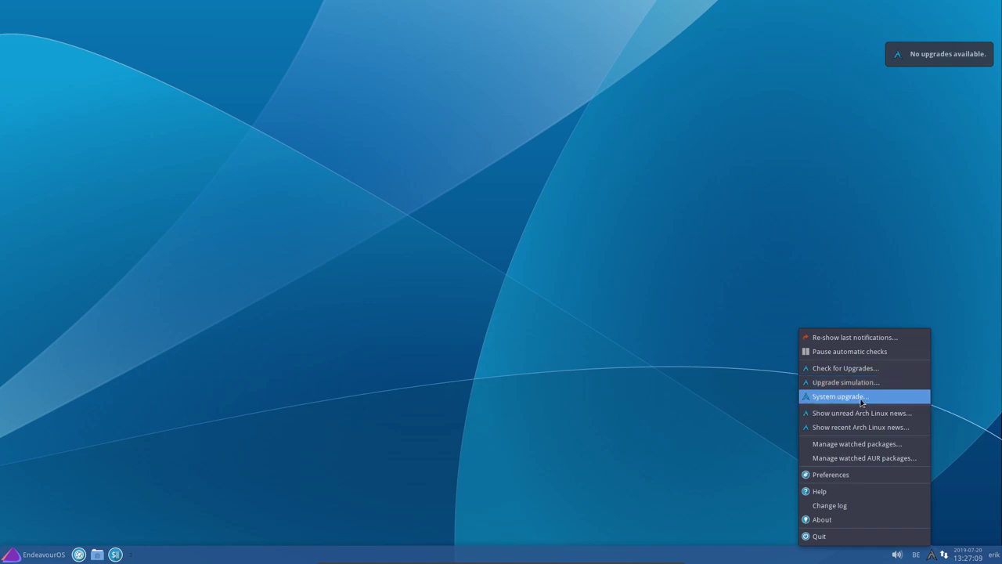
left_click(861, 398)
type("******")
key("Return")
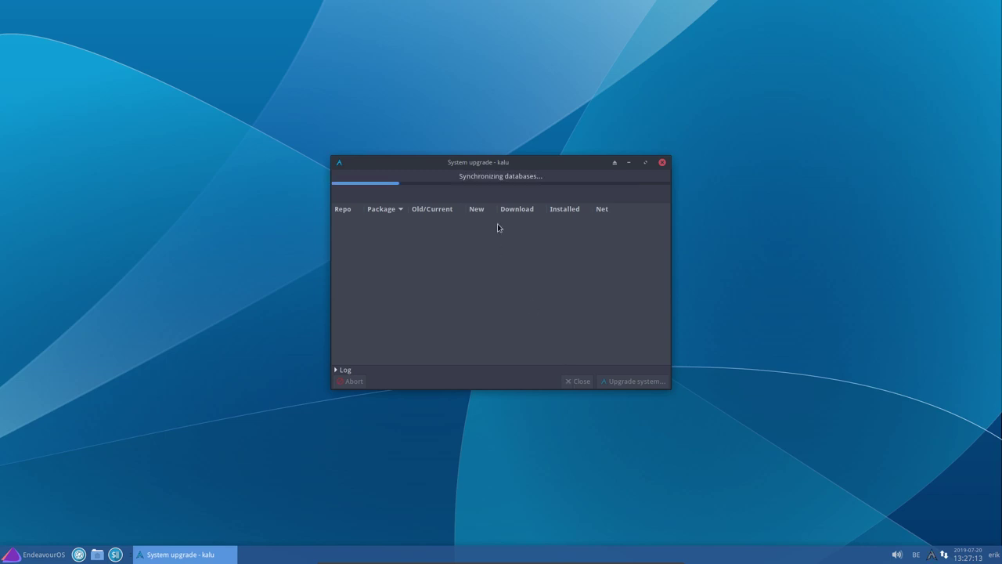
left_click_drag(506, 163, 487, 122)
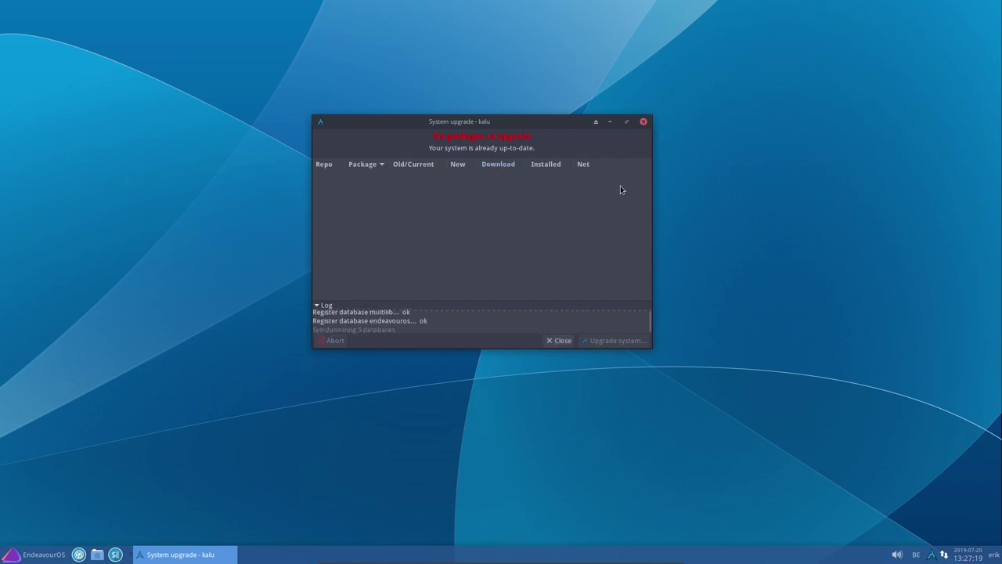
Close kalu's finished upgrade window and show the Whisker menu's Accessories category
left_click(540, 340)
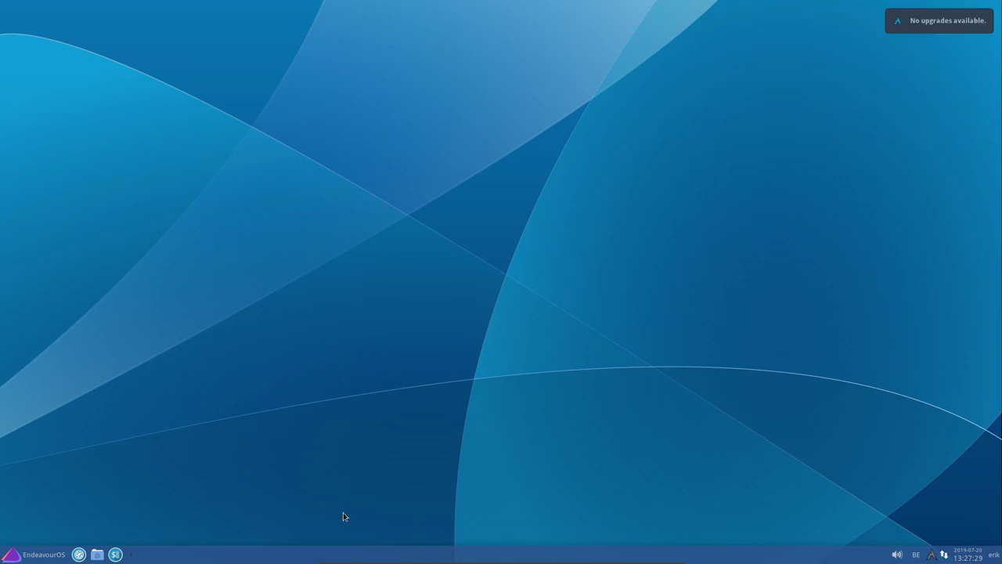
left_click(29, 557)
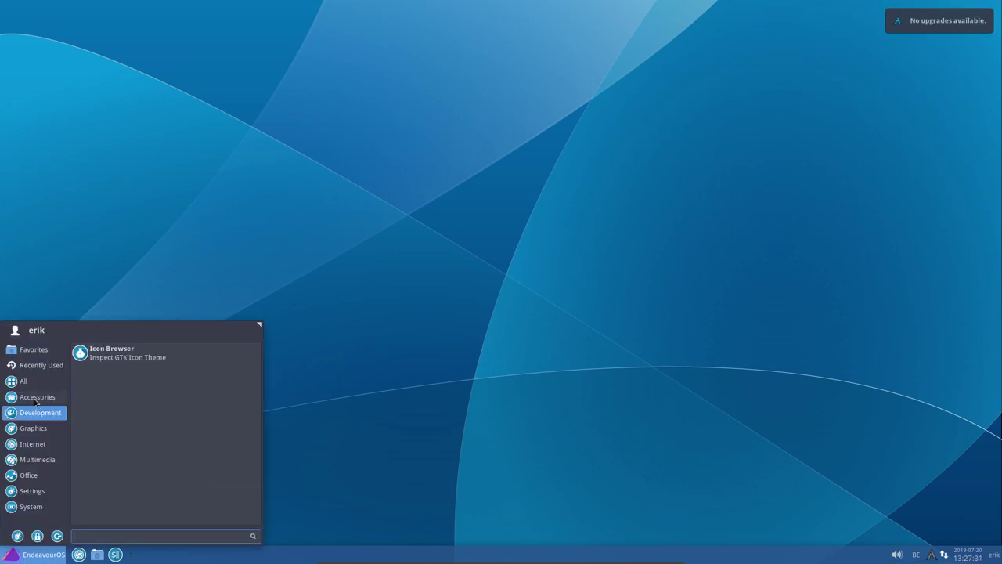
mouse_move(35, 393)
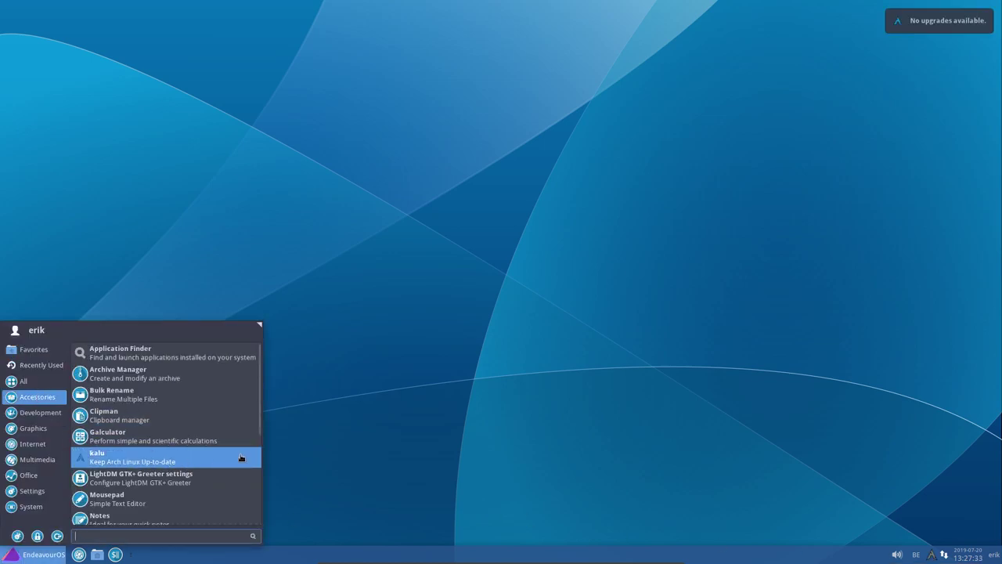
Reopen kalu's Preferences on the General settings and close them without saving
right_click(931, 555)
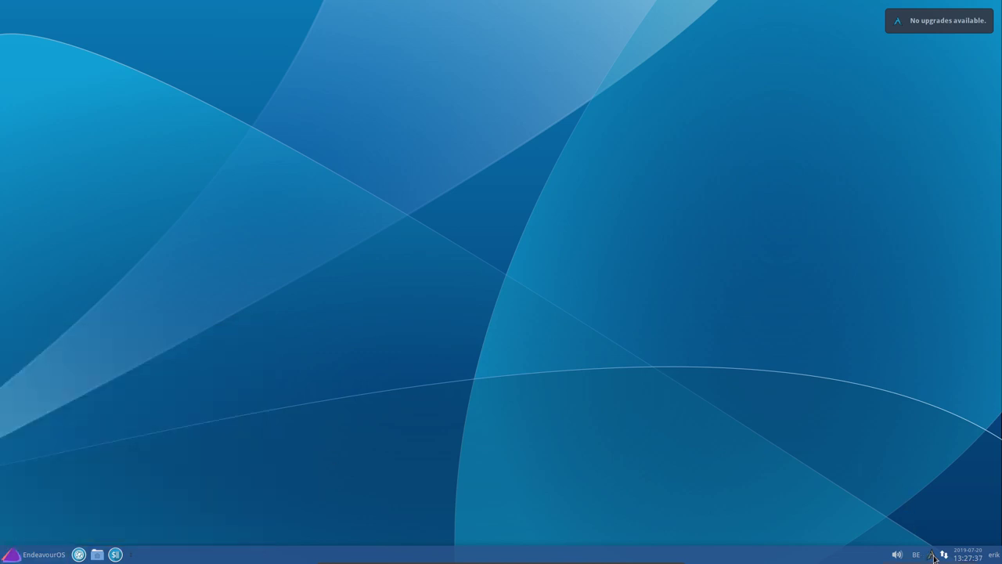
right_click(934, 556)
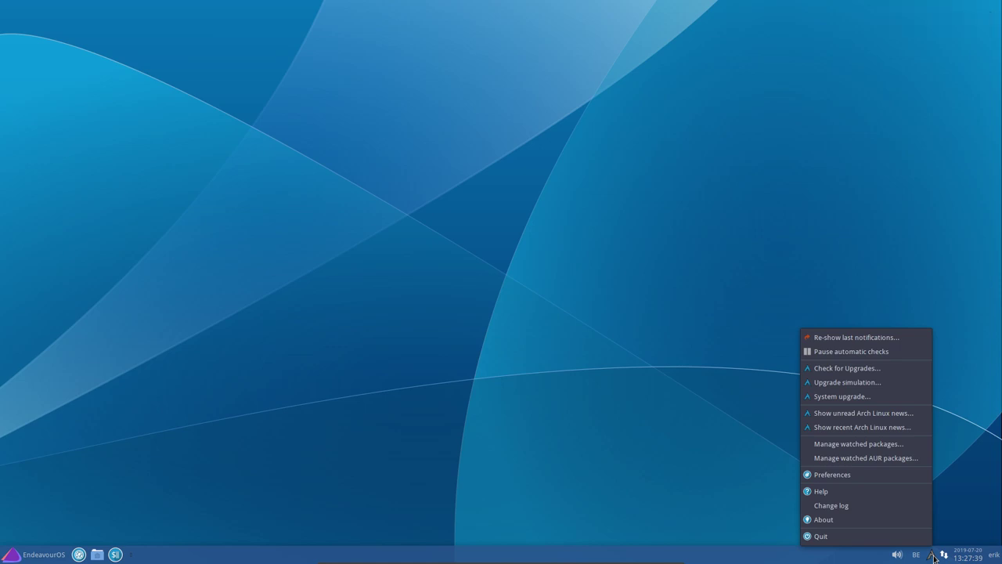
left_click(856, 476)
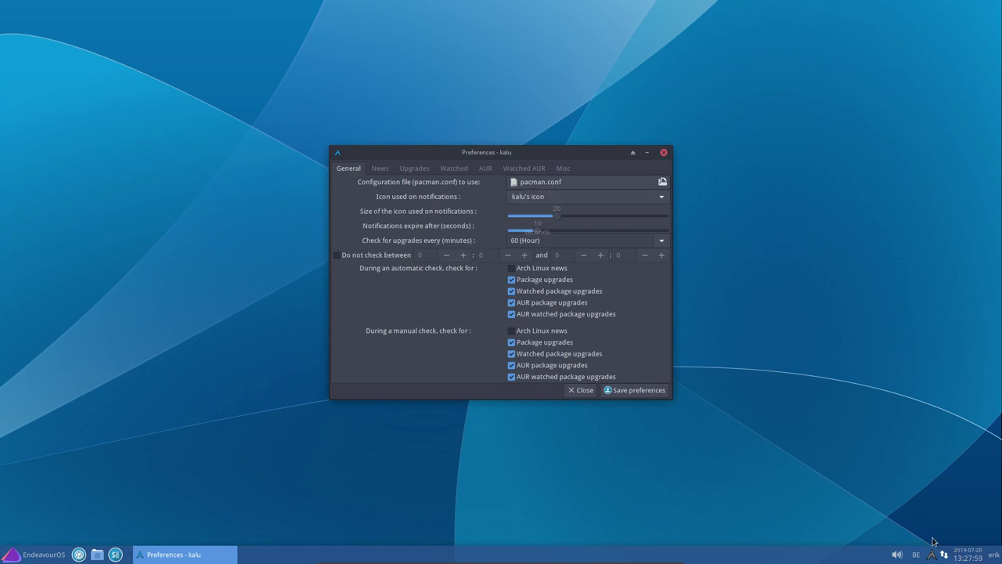
left_click(583, 391)
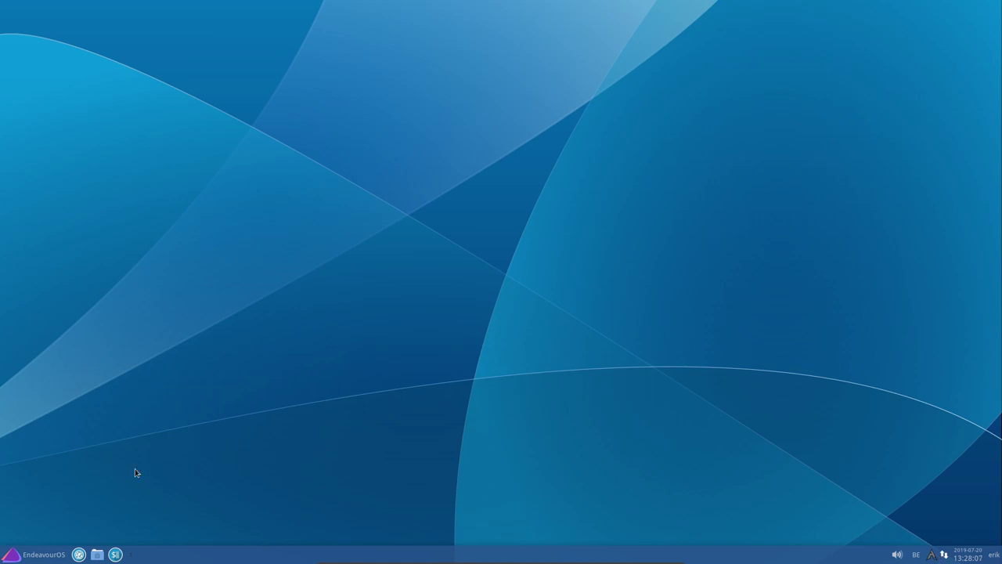
Switch the icon theme to Surfn Arc in the Appearance settings
left_click(44, 556)
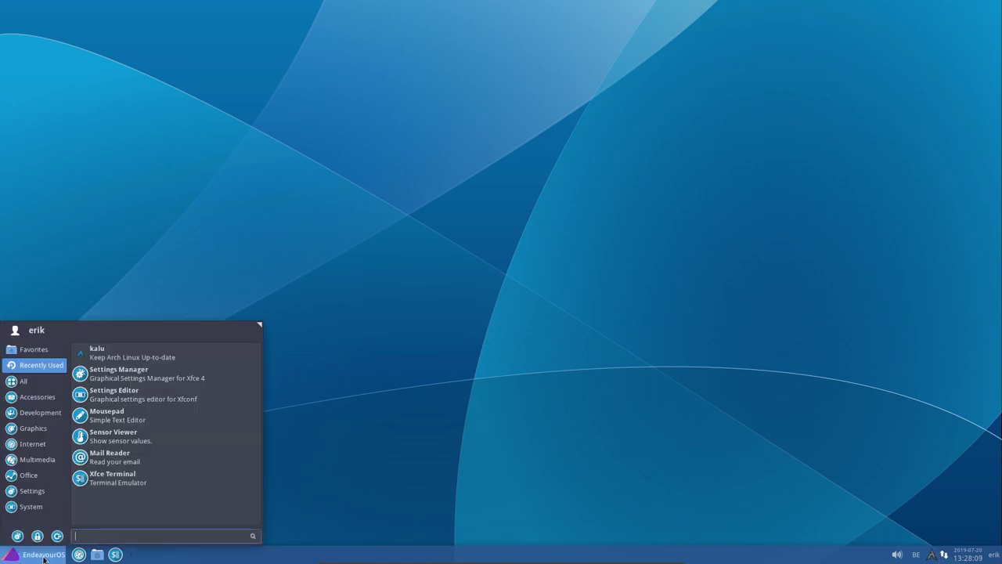
left_click(17, 536)
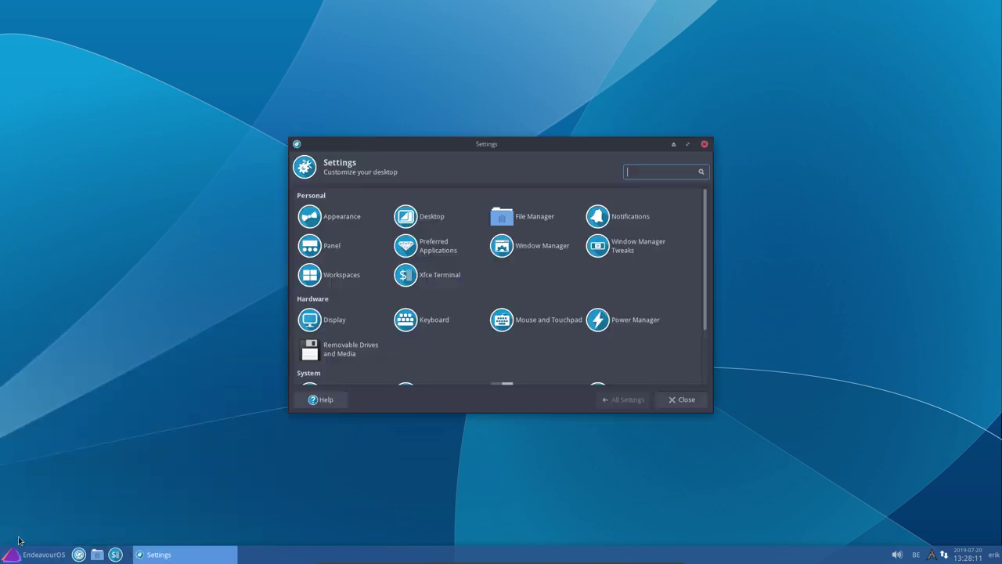
left_click(429, 219)
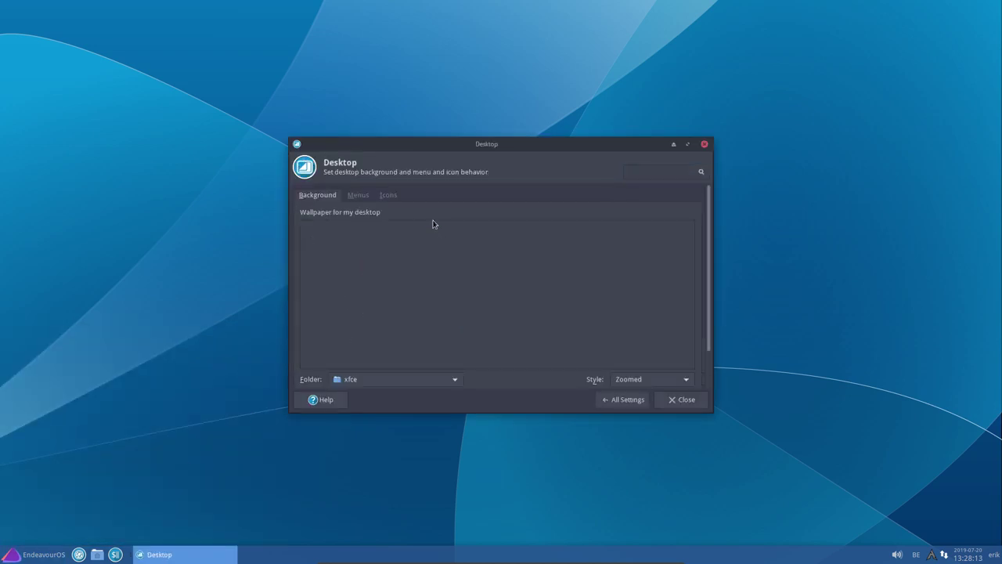
left_click(622, 399)
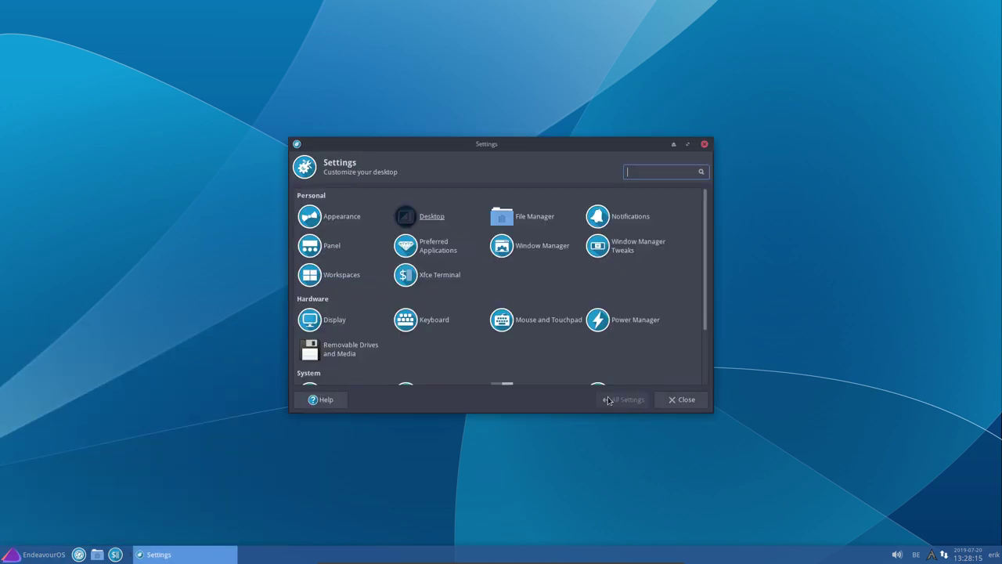
left_click(342, 217)
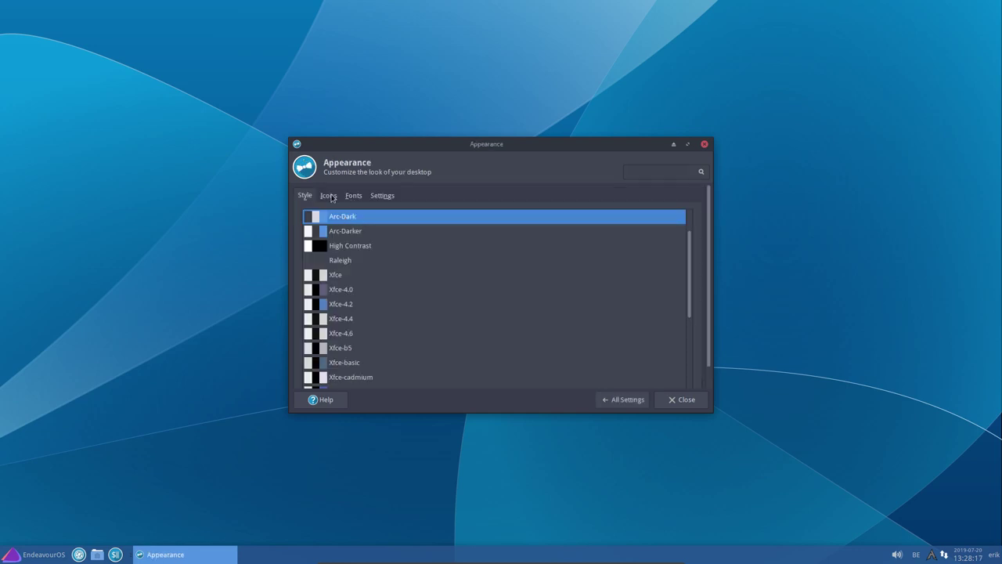
left_click(330, 196)
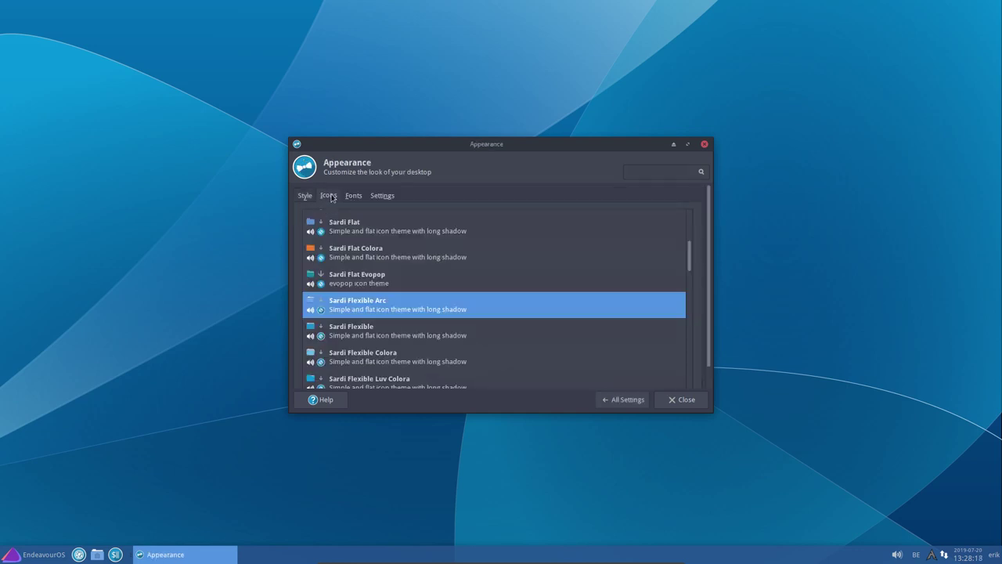
scroll(383, 313, "down", 5)
scroll(383, 317, "down", 8)
scroll(381, 319, "up", 3)
left_click(376, 321)
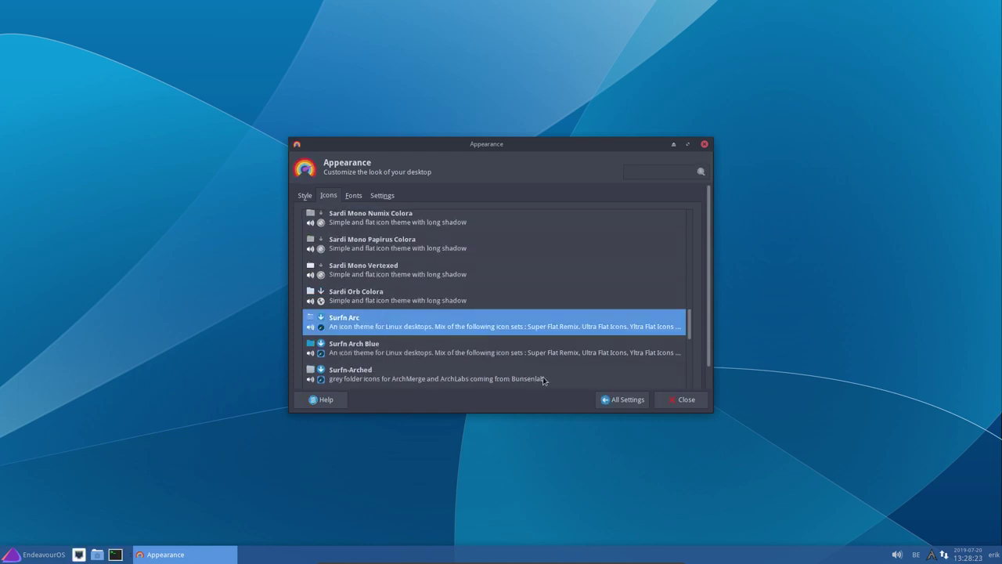
Close Appearance and open the home folder in Thunar, centred on screen
left_click(658, 398)
left_click(98, 555)
left_click_drag(224, 11, 519, 56)
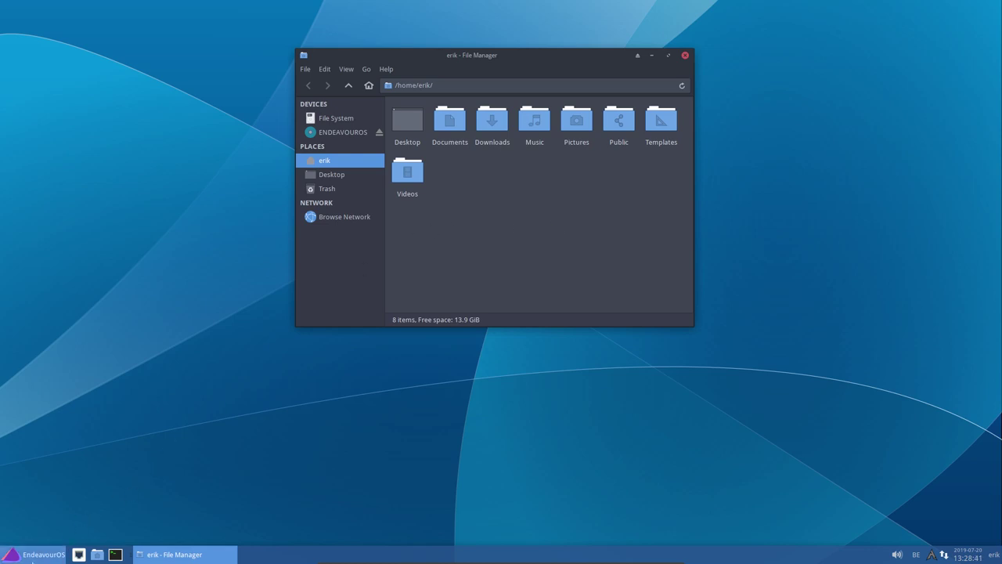
left_click(39, 554)
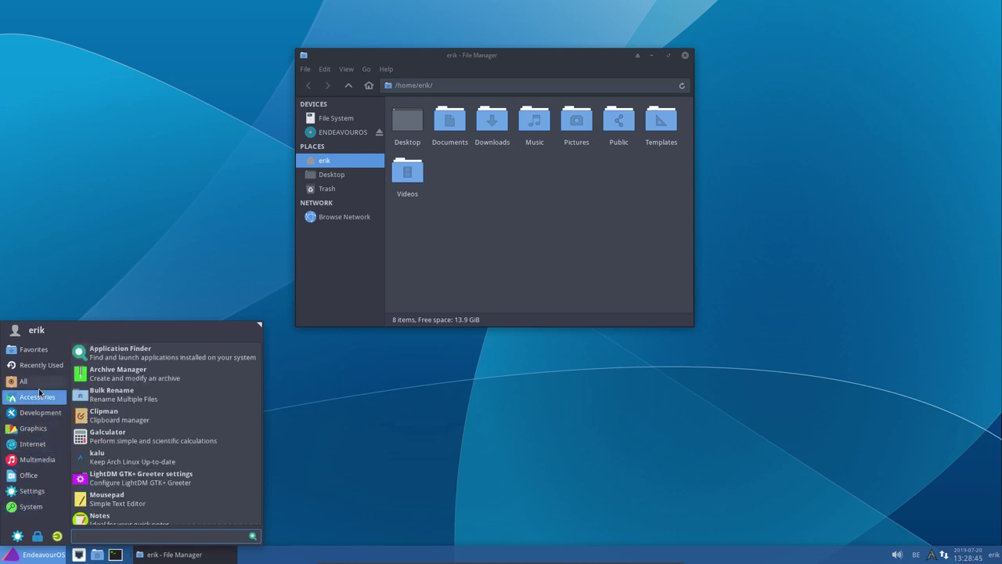
mouse_move(31, 381)
scroll(139, 514, "down", 20)
scroll(139, 514, "down", 4)
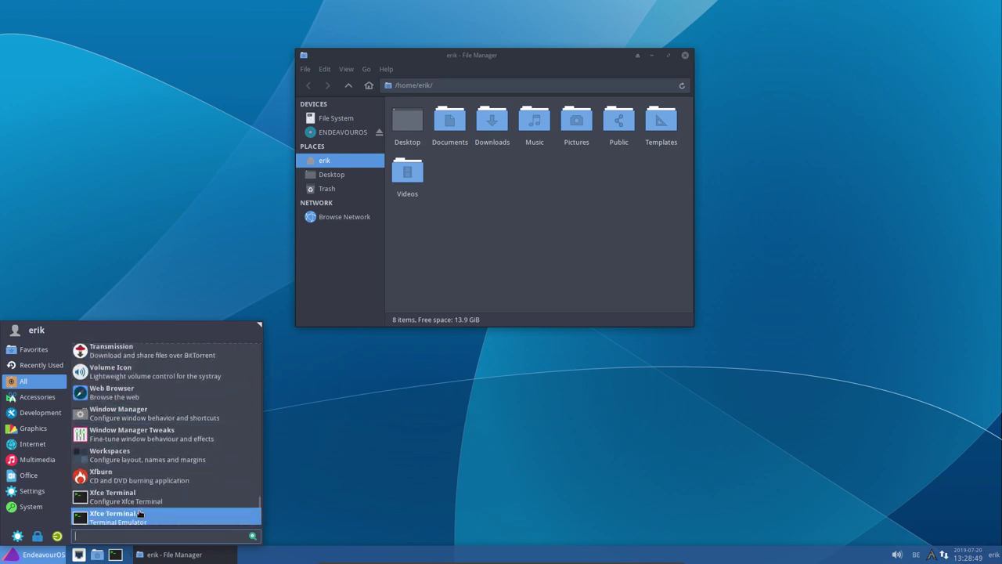
key("Escape")
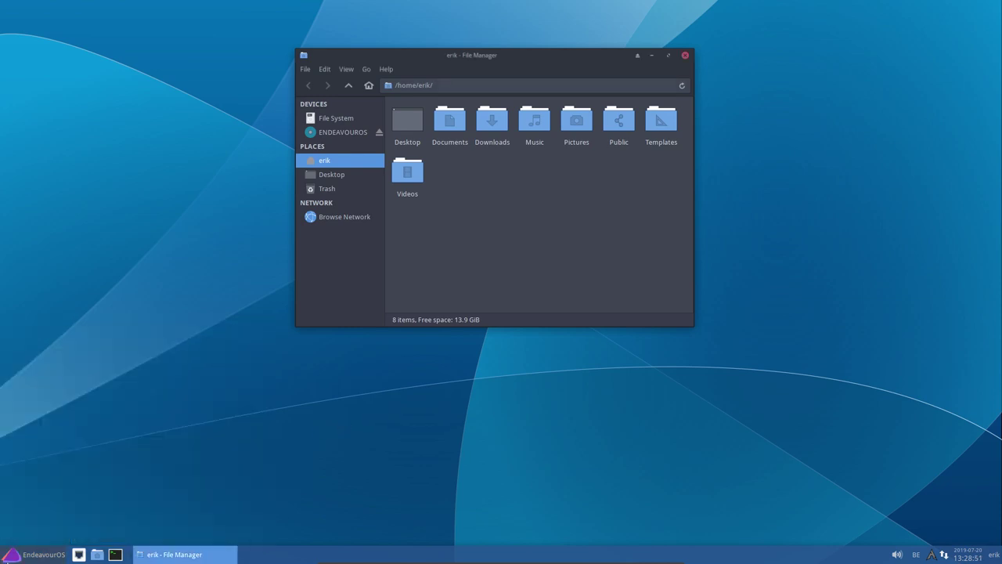
right_click(32, 555)
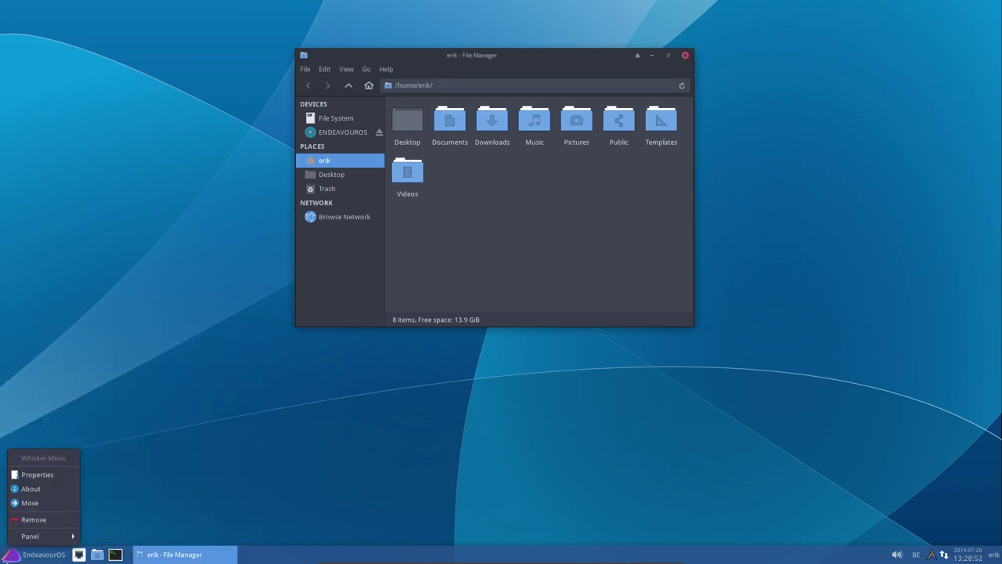
left_click(50, 473)
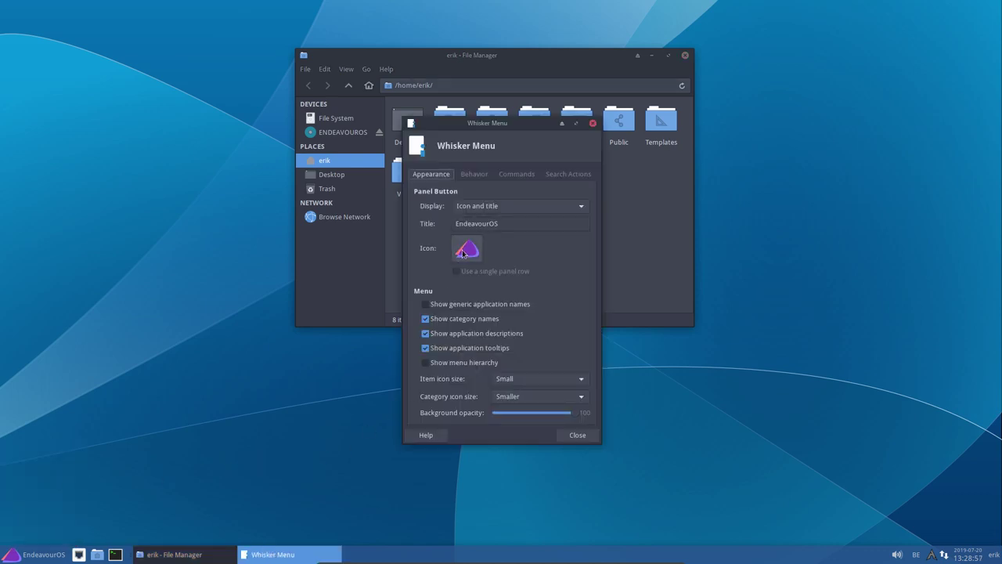
left_click(497, 206)
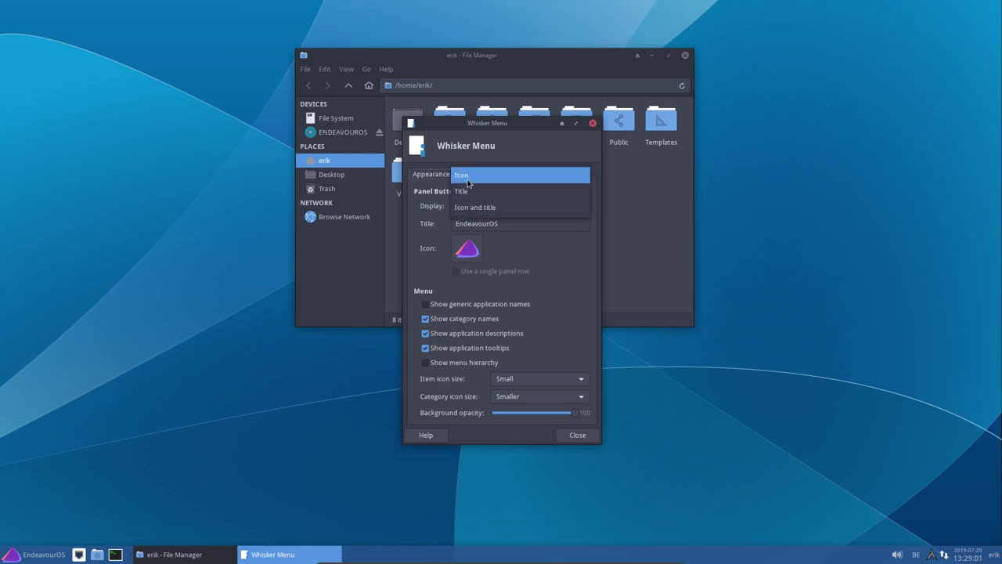
left_click(474, 207)
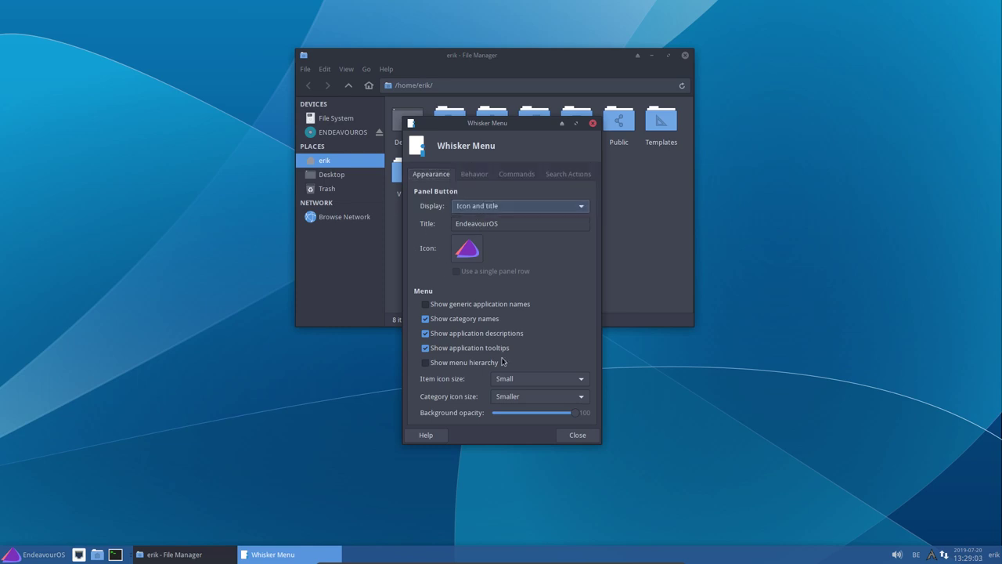
left_click(535, 397)
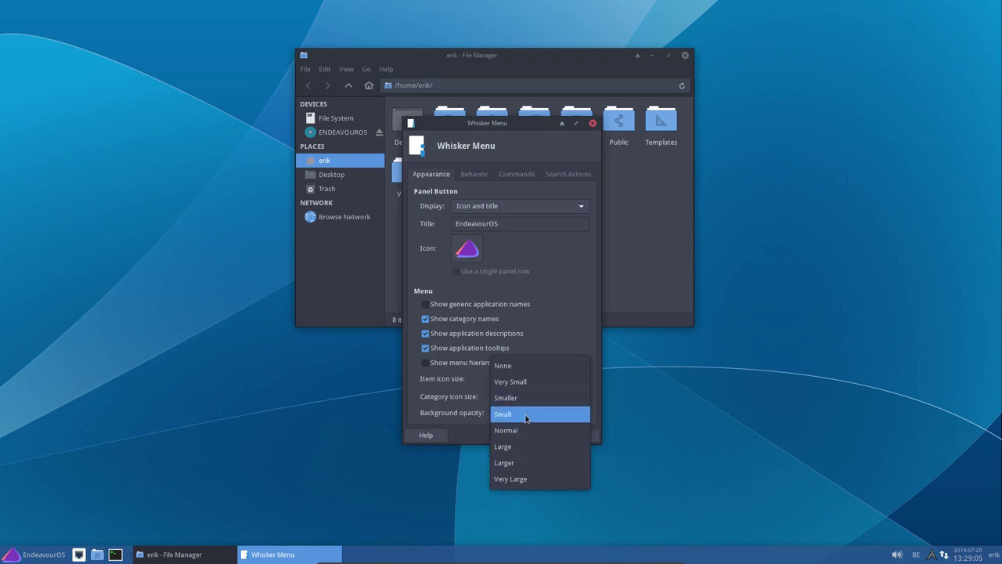
left_click(525, 415)
left_click(580, 435)
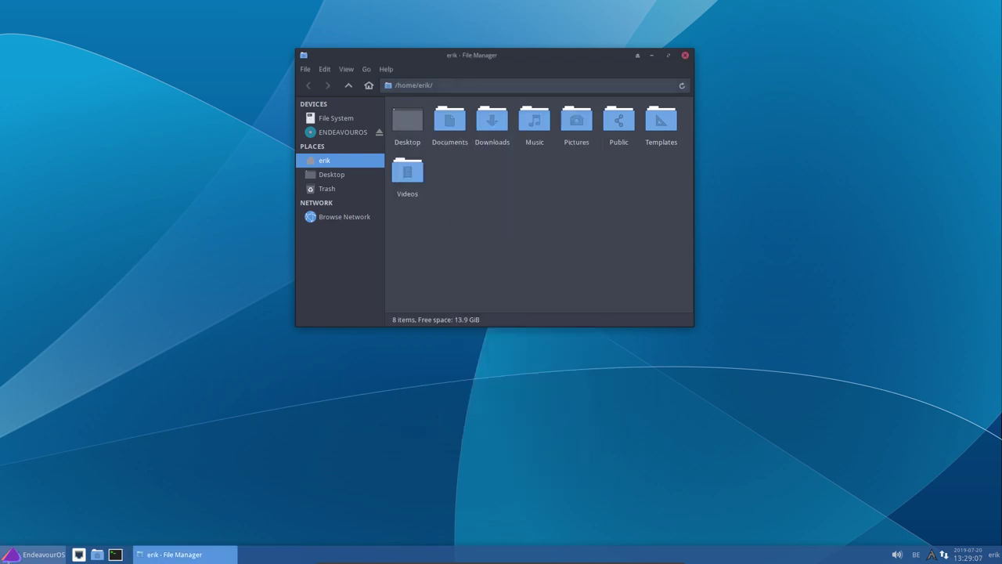
left_click(35, 555)
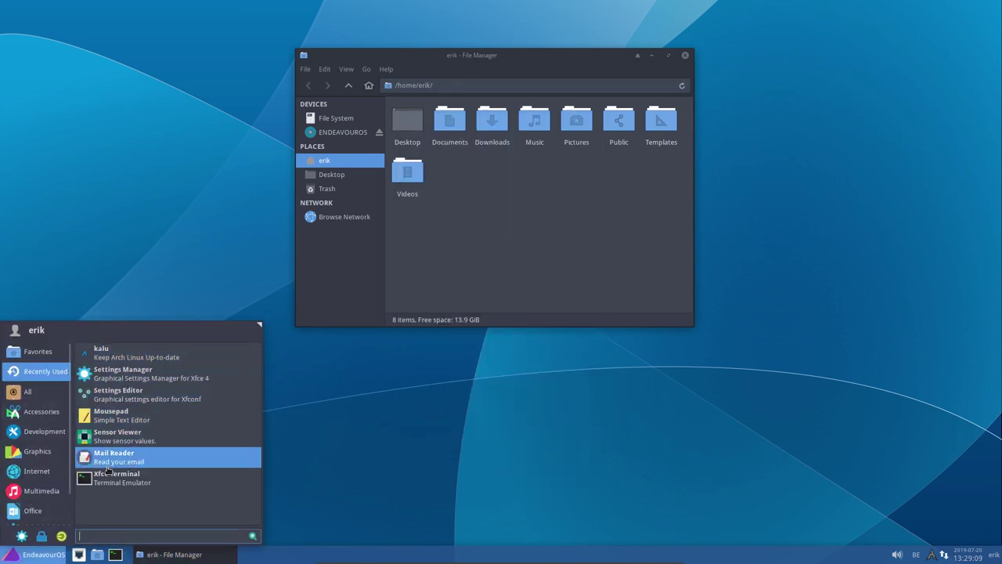
left_click(378, 423)
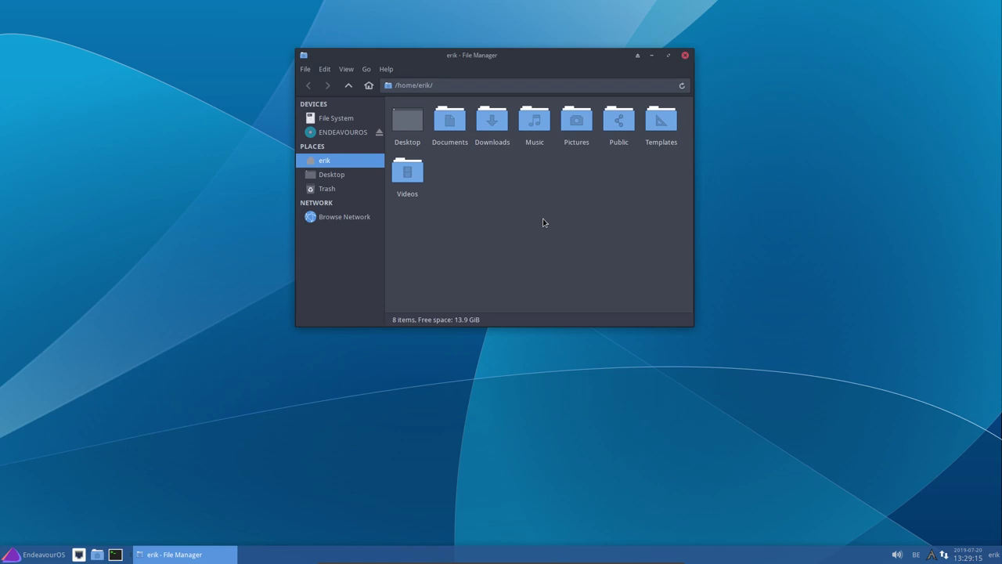
Close the file manager and browse the application menu's Office category without launching anything
left_click(686, 57)
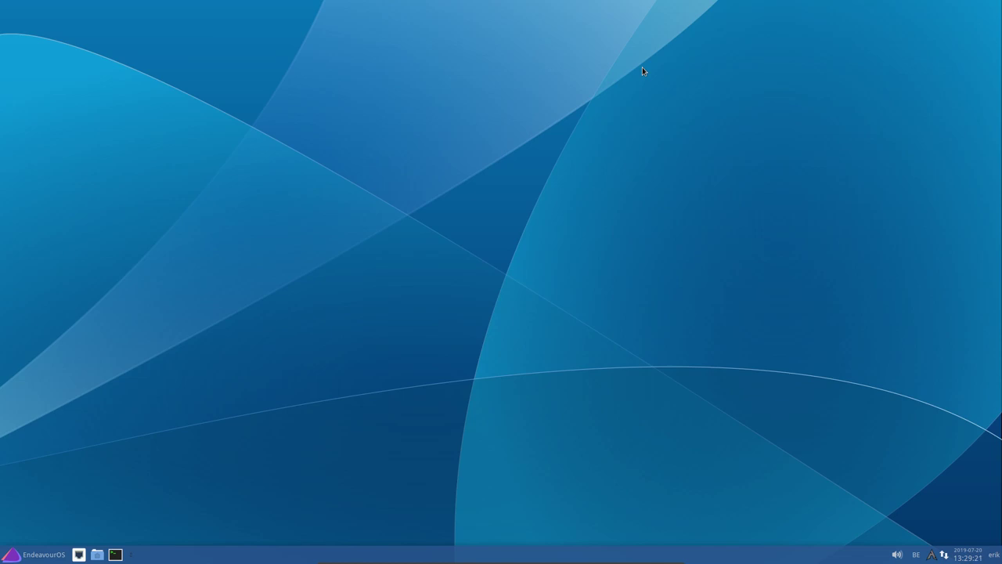
left_click(39, 558)
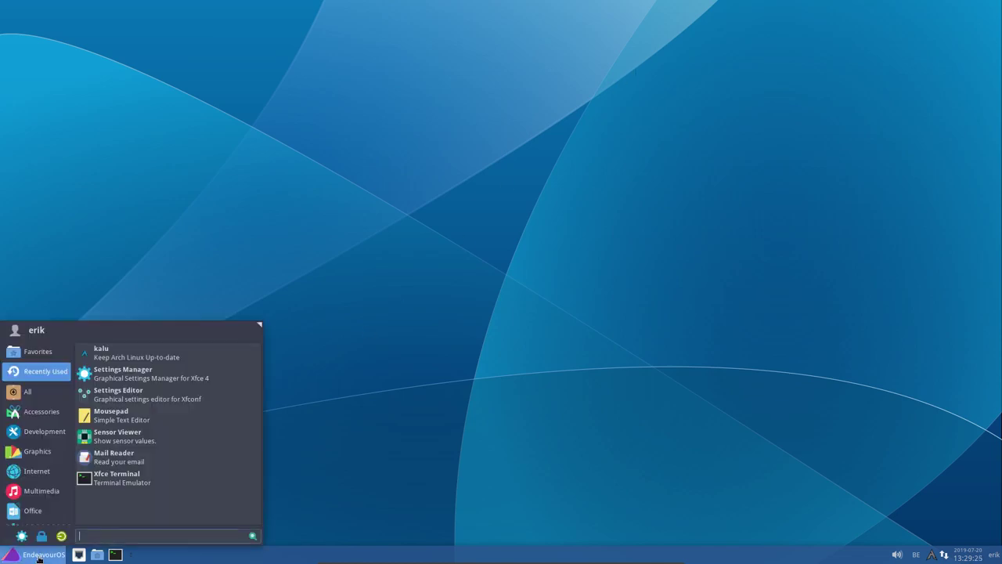
left_click(36, 511)
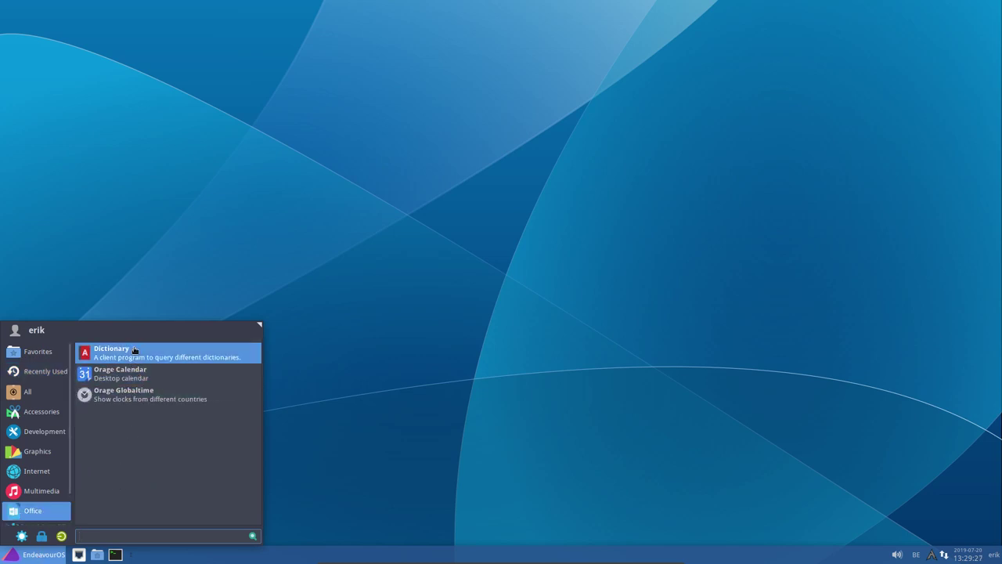
left_click(483, 407)
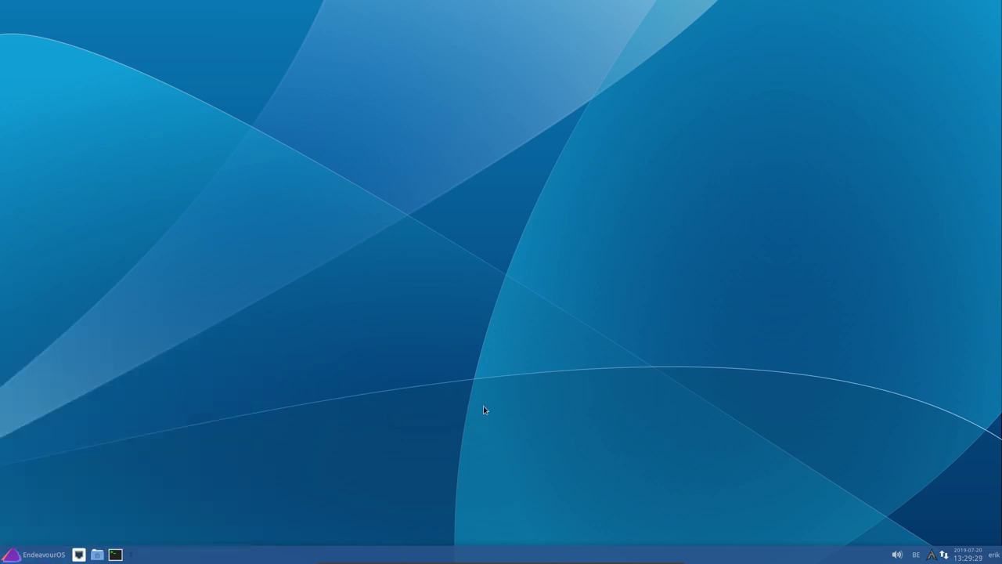
In a terminal, install xcursor-breeze via 'yay breeze cursor', choosing option 2 and accepting defaults
key("ctrl+alt+t")
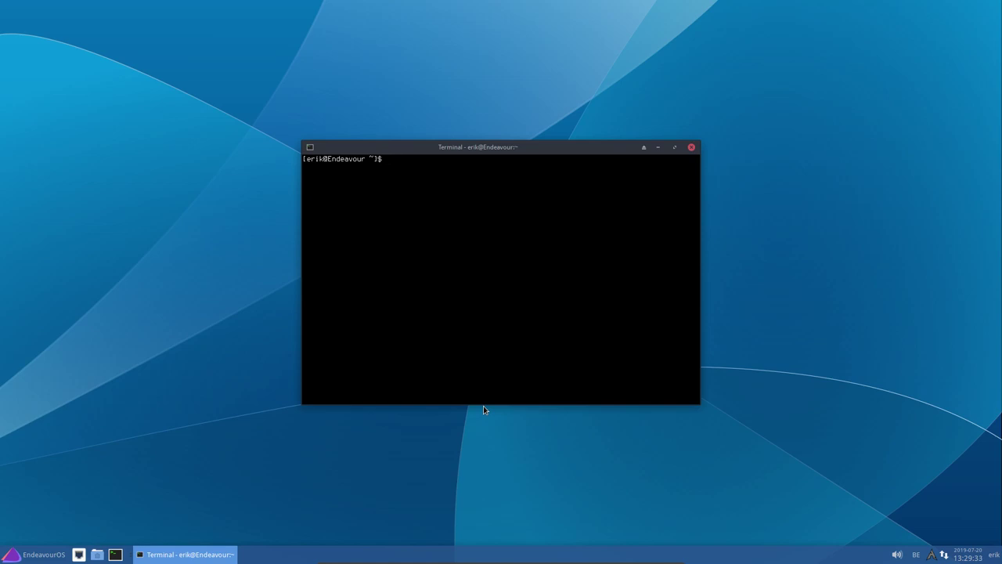
type("yays b")
key("BackSpace")
key("BackSpace")
key("BackSpace")
type("brreze cusr")
key("BackSpace")
key("BackSpace")
type("rsor")
key("Return")
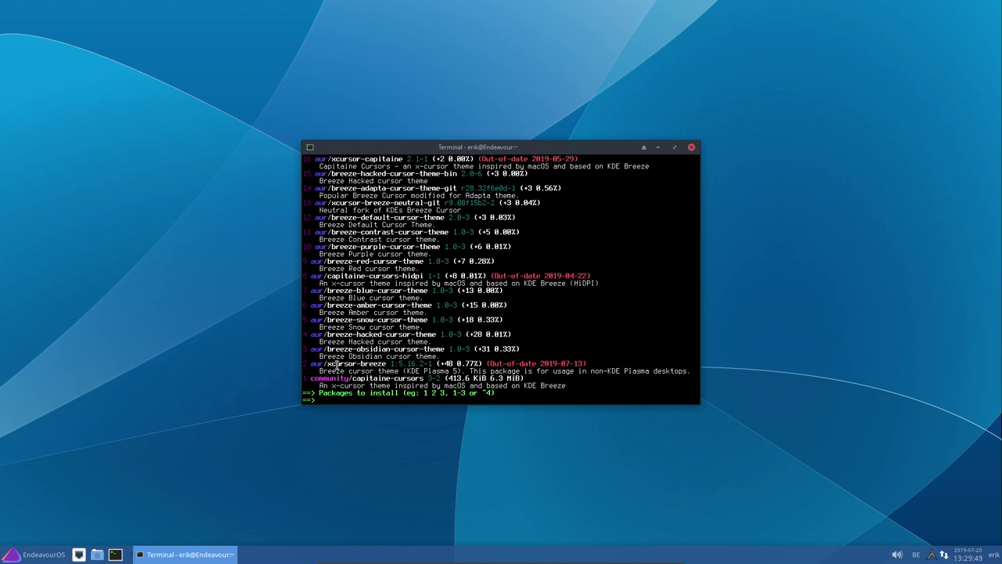
type("2")
key("Return")
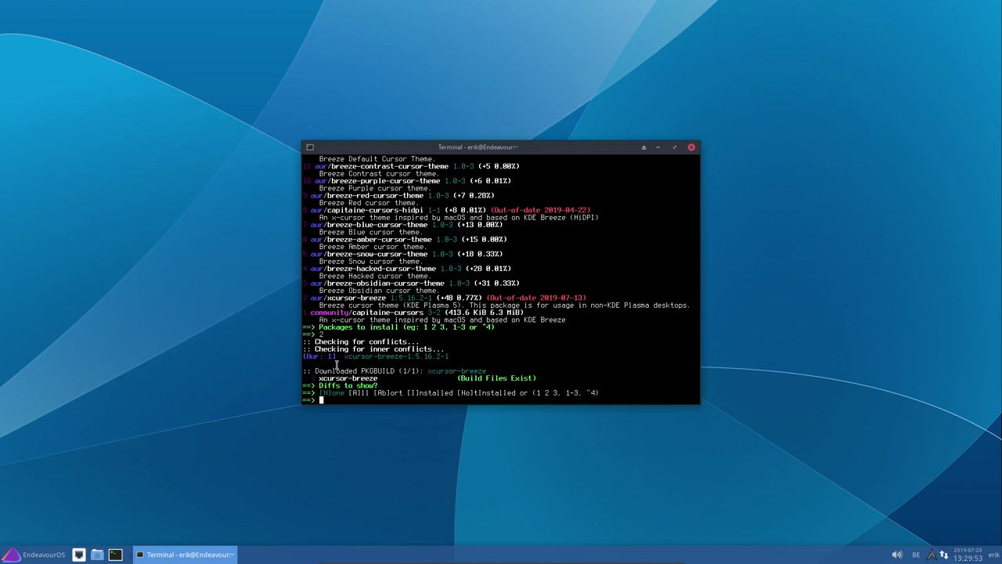
key("Return")
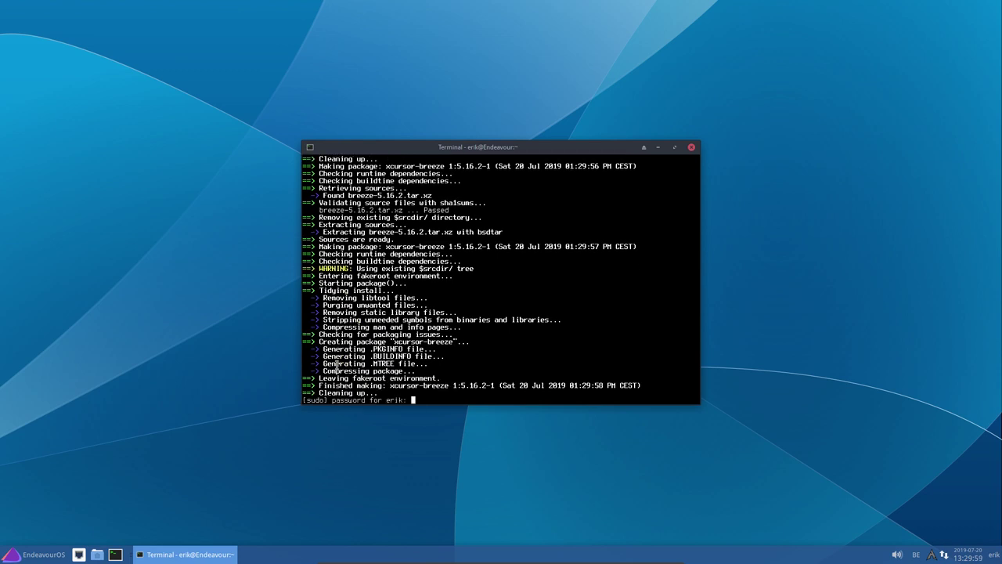
key("Return")
key("Return")
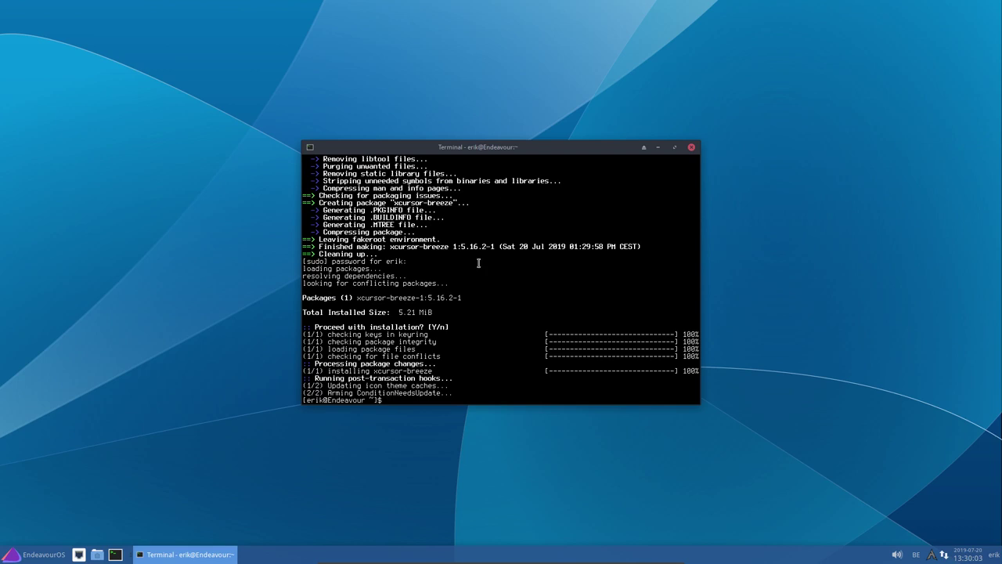
Close the terminal and open the Settings Manager, briefly viewing Appearance's font settings
left_click(693, 147)
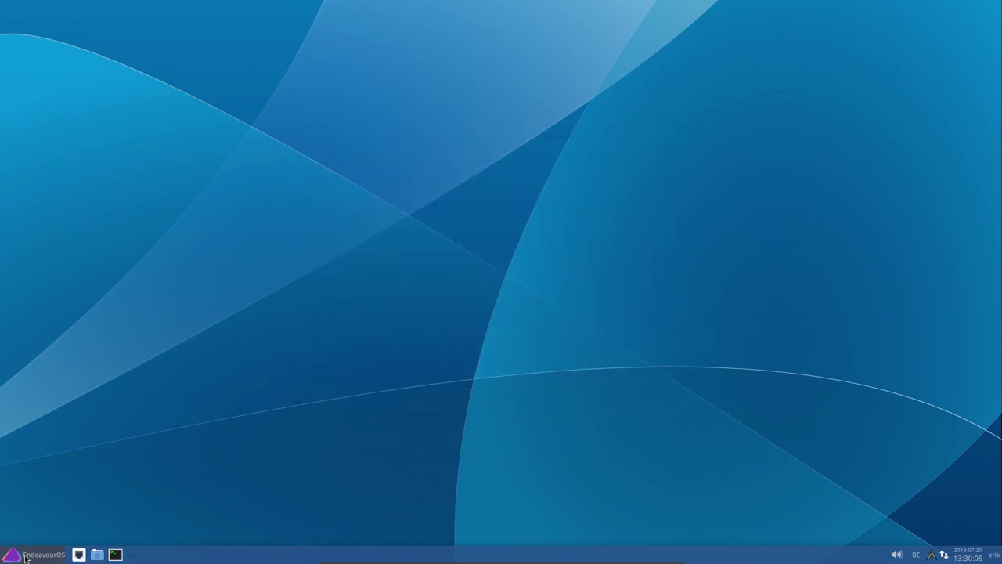
left_click(25, 556)
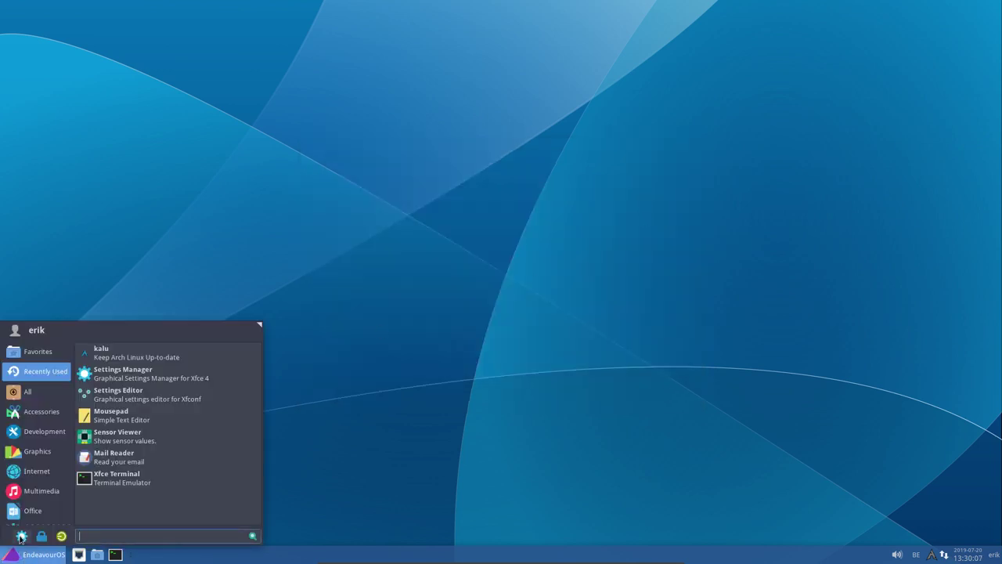
left_click(21, 536)
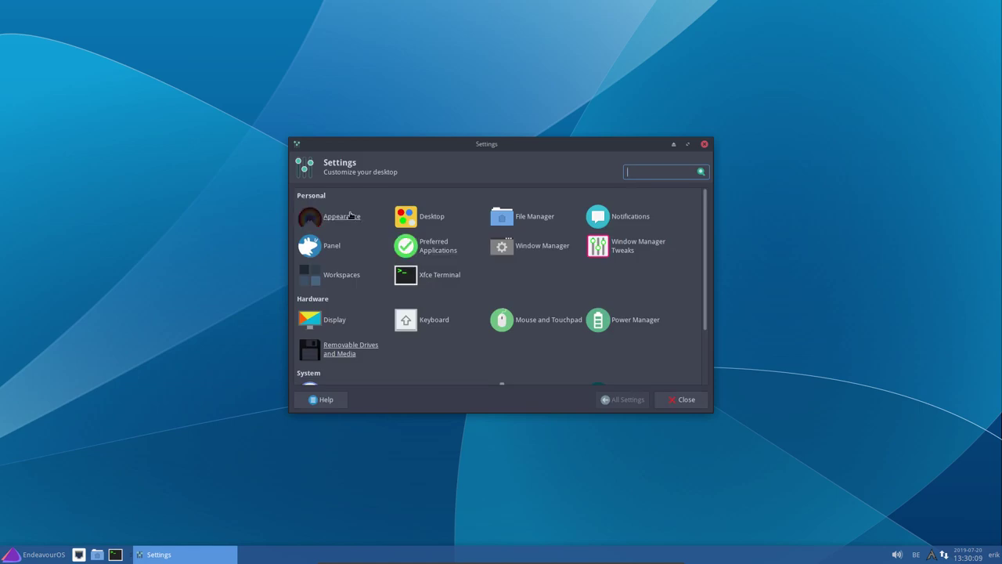
left_click(350, 217)
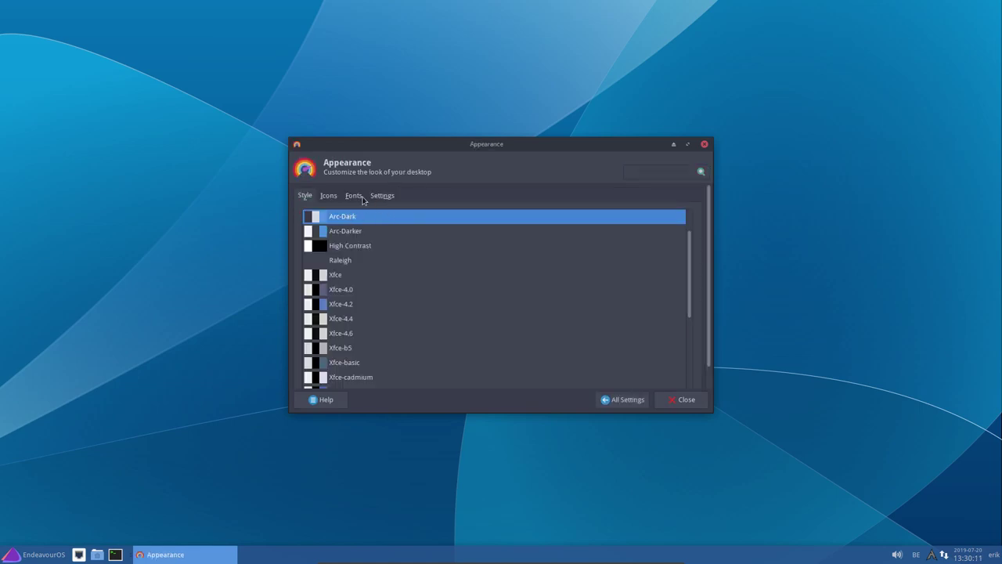
left_click(353, 196)
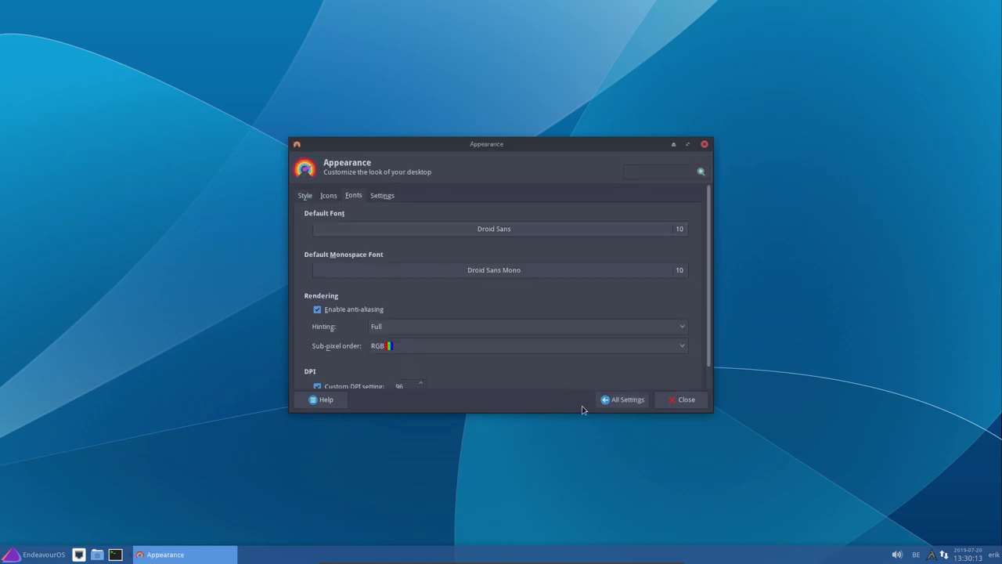
left_click(611, 400)
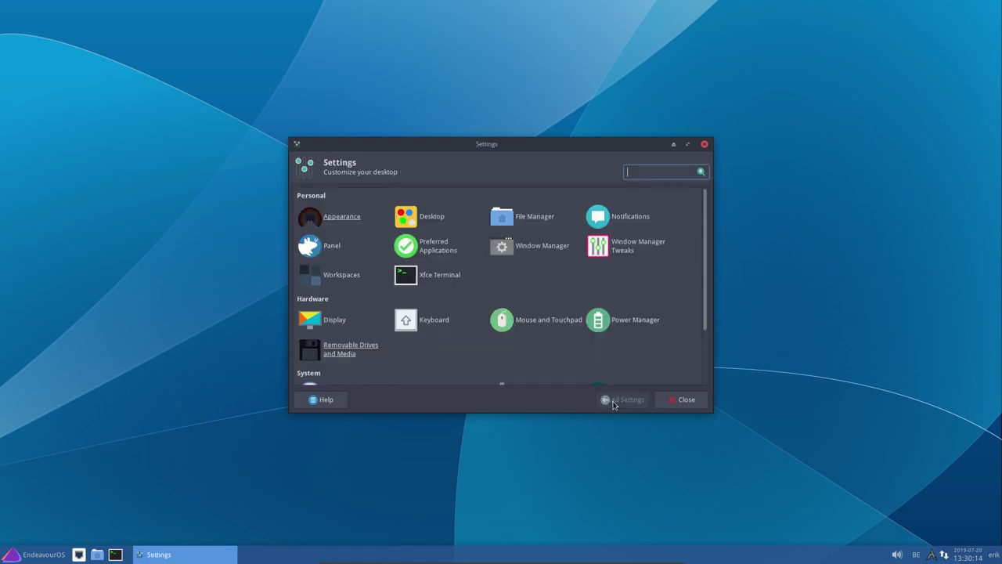
Select the Breeze cursor theme in Mouse and Touchpad's Theme tab
left_click(528, 319)
left_click(354, 198)
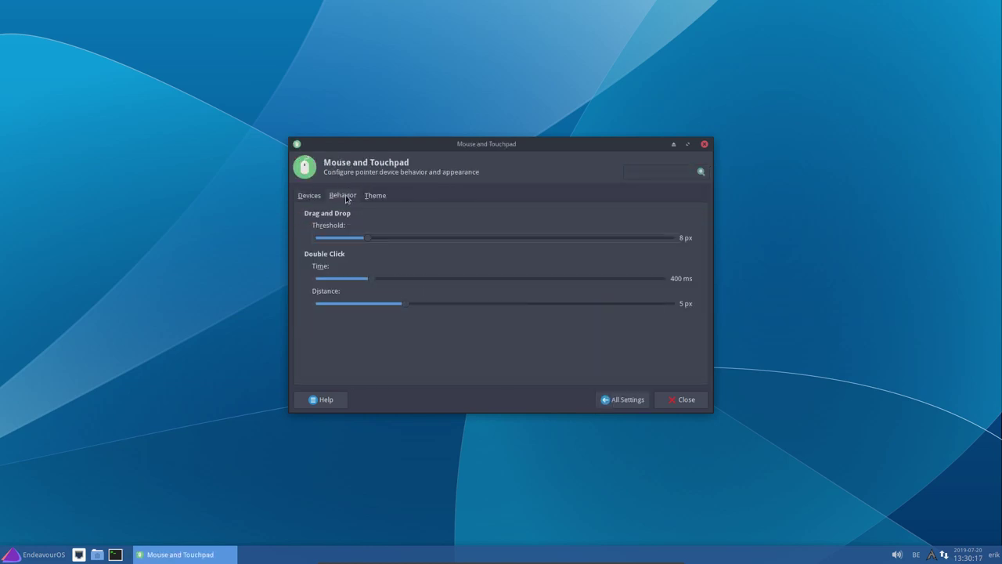
left_click(374, 196)
left_click(342, 249)
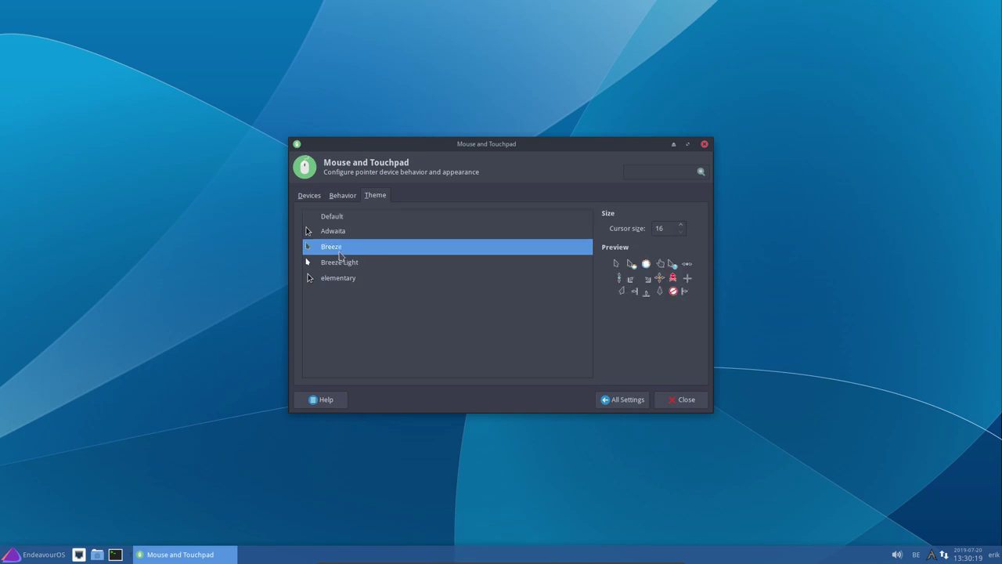
left_click(342, 263)
left_click(675, 401)
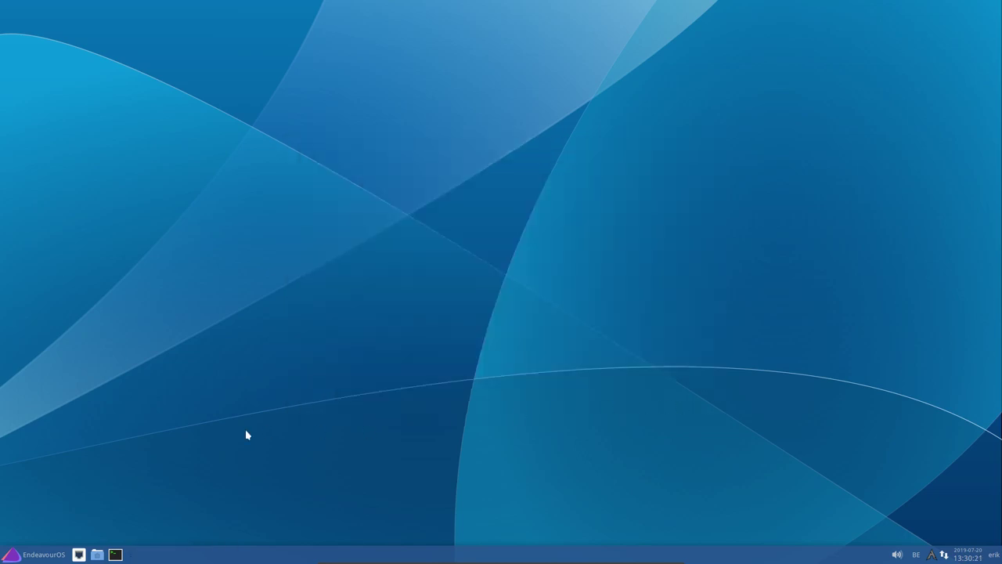
left_click(45, 554)
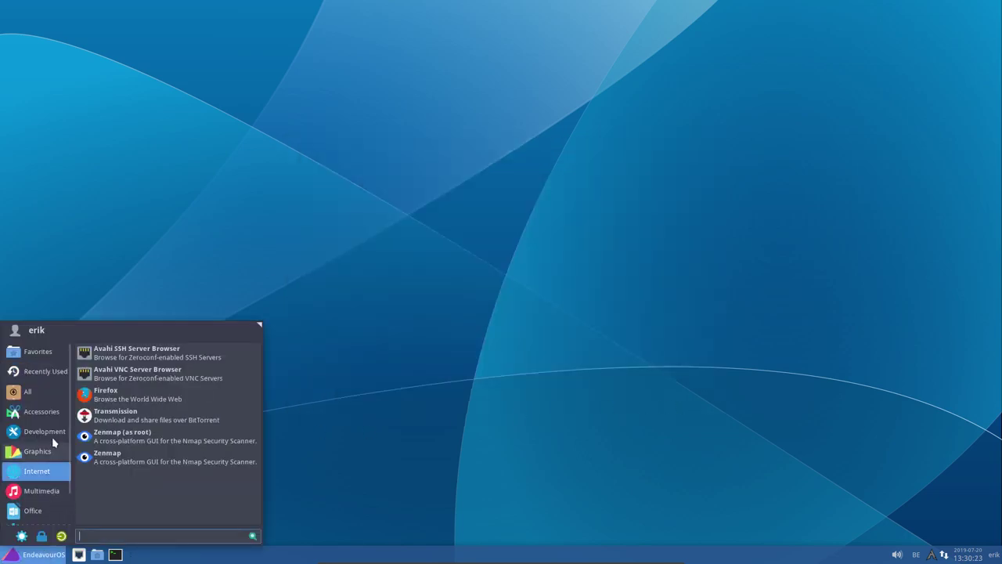
mouse_move(39, 411)
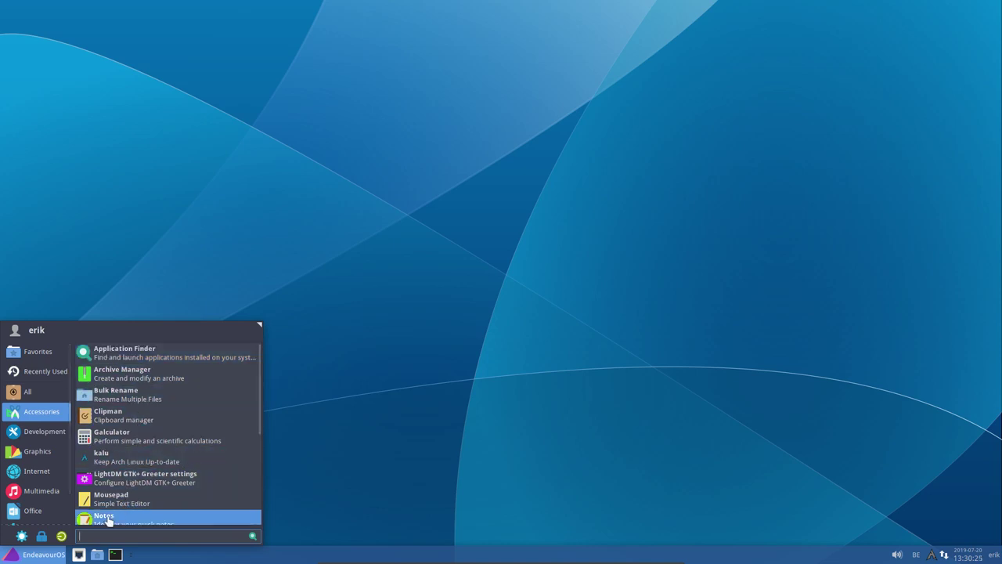
left_click(426, 402)
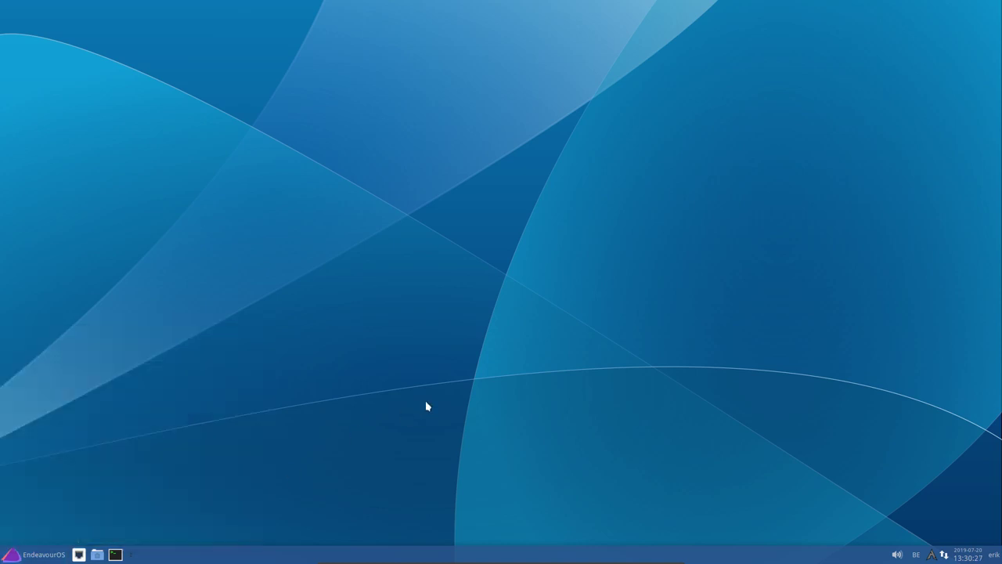